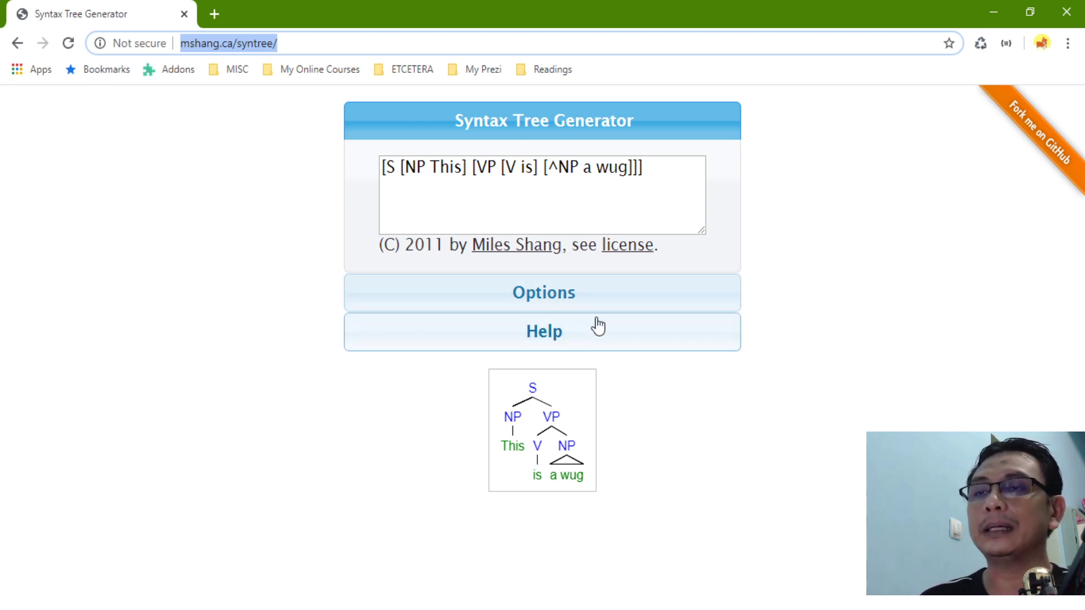
# Step: Read the Help instructions and bracket notation examples, and select the sample tree's bracket text in the generator
pyautogui.click(608, 342)
pyautogui.scroll(-3, 679, 416)
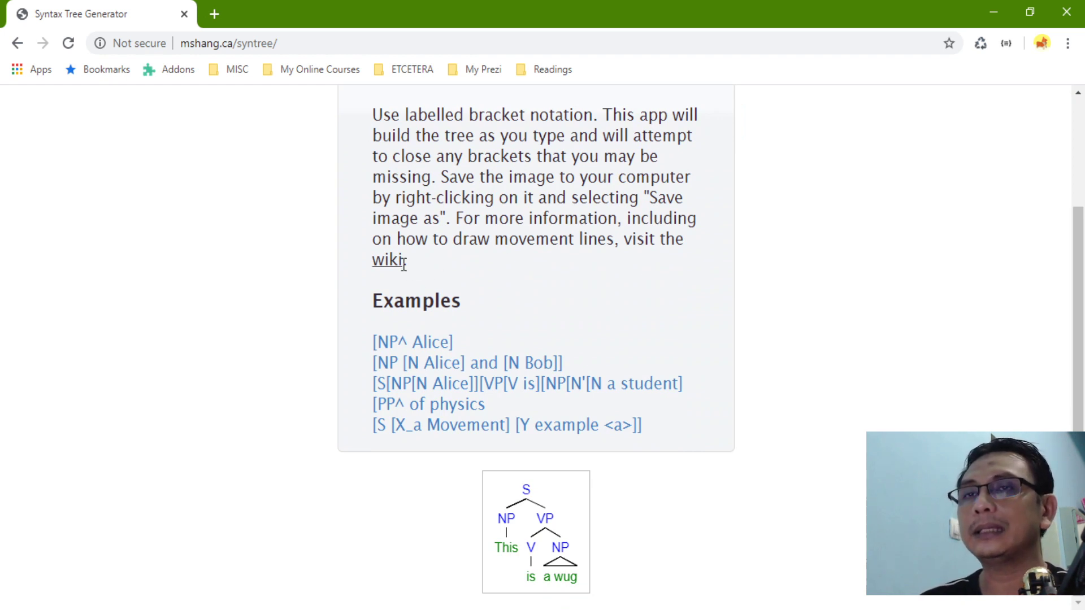
pyautogui.scroll(3, 401, 288)
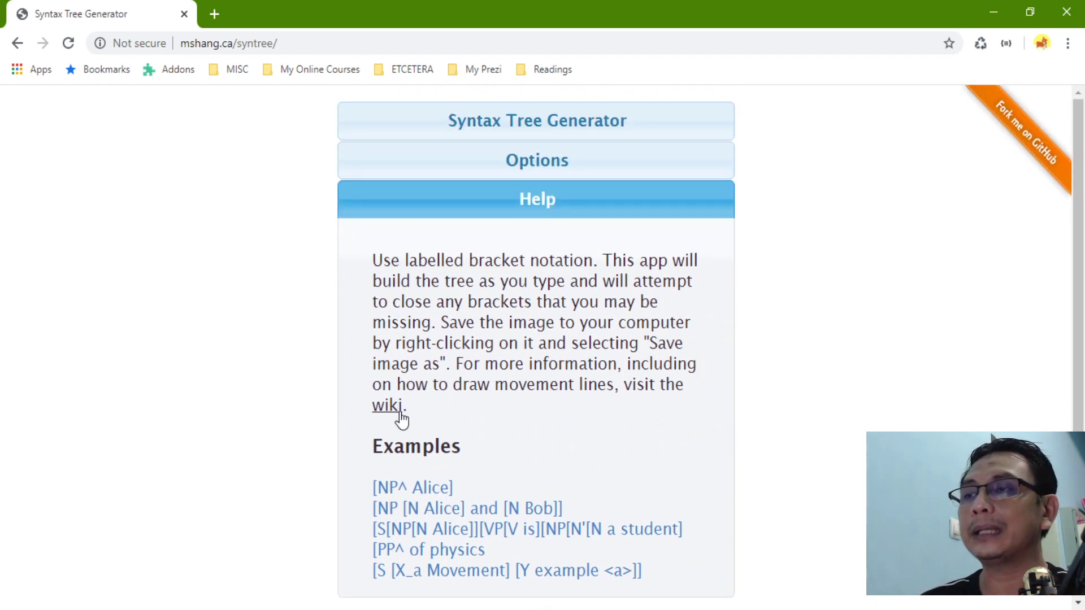
pyautogui.click(604, 125)
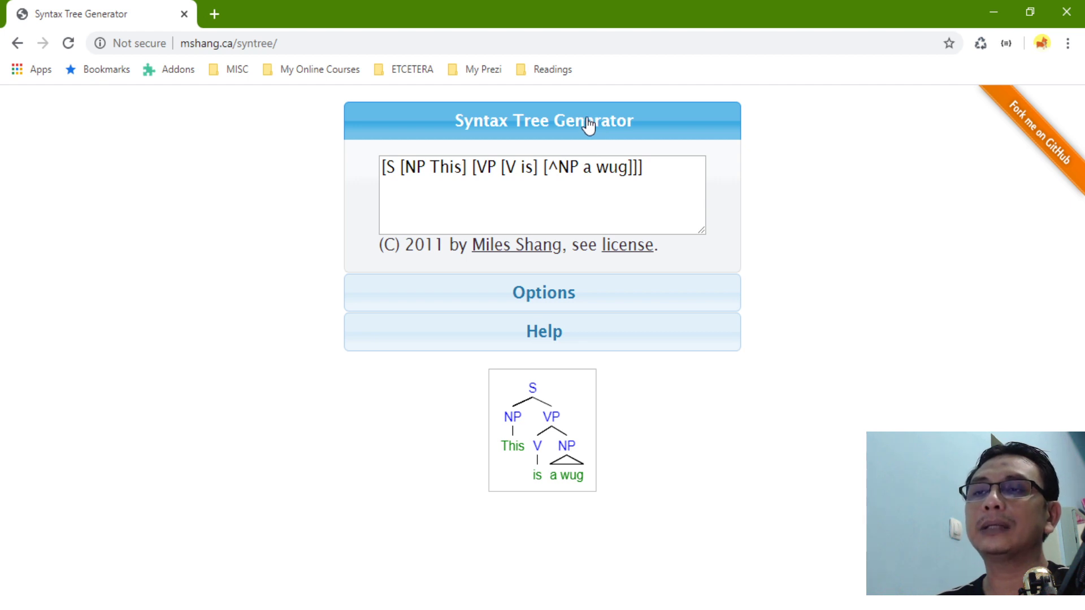
pyautogui.moveTo(645, 166); pyautogui.dragTo(348, 164)
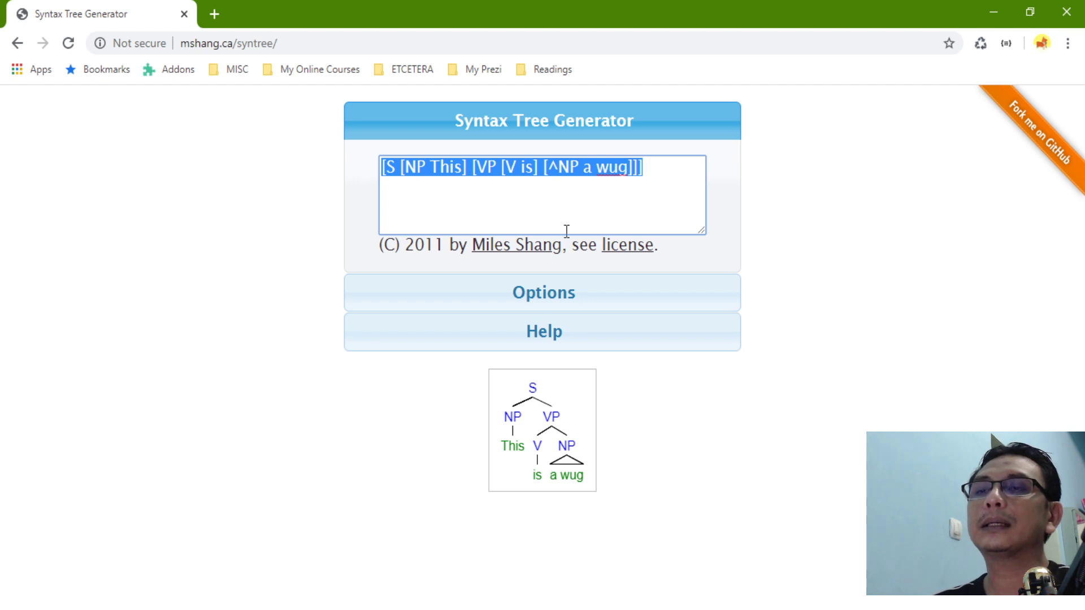
# Step: Review the display options and the Help notes and examples, and return to the bracket text editor
pyautogui.click(584, 301)
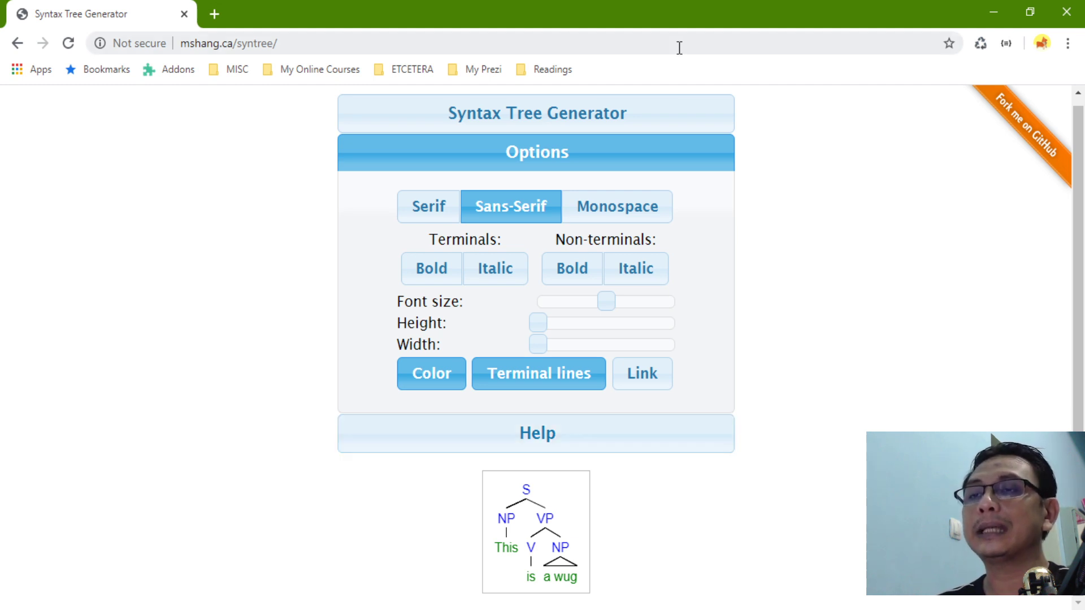
pyautogui.click(655, 164)
pyautogui.click(602, 200)
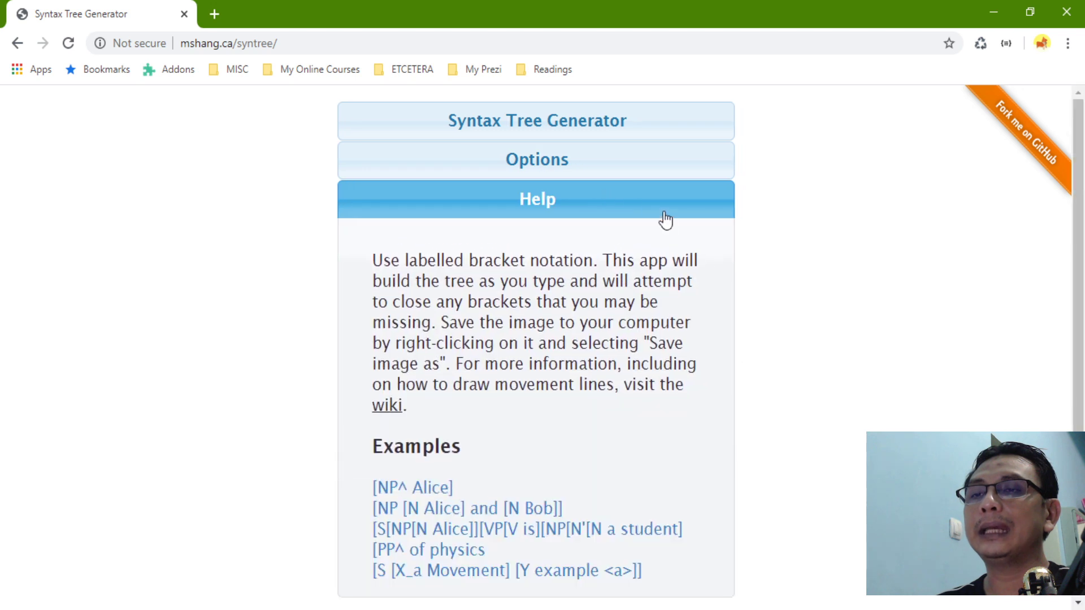
pyautogui.scroll(-3, 622, 294)
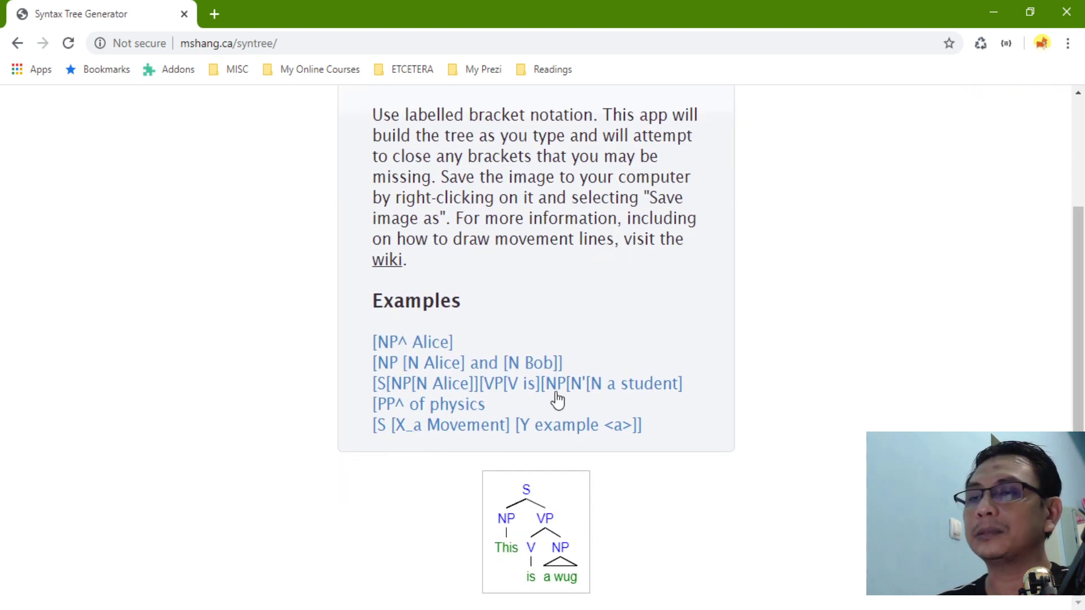
pyautogui.scroll(3, 602, 384)
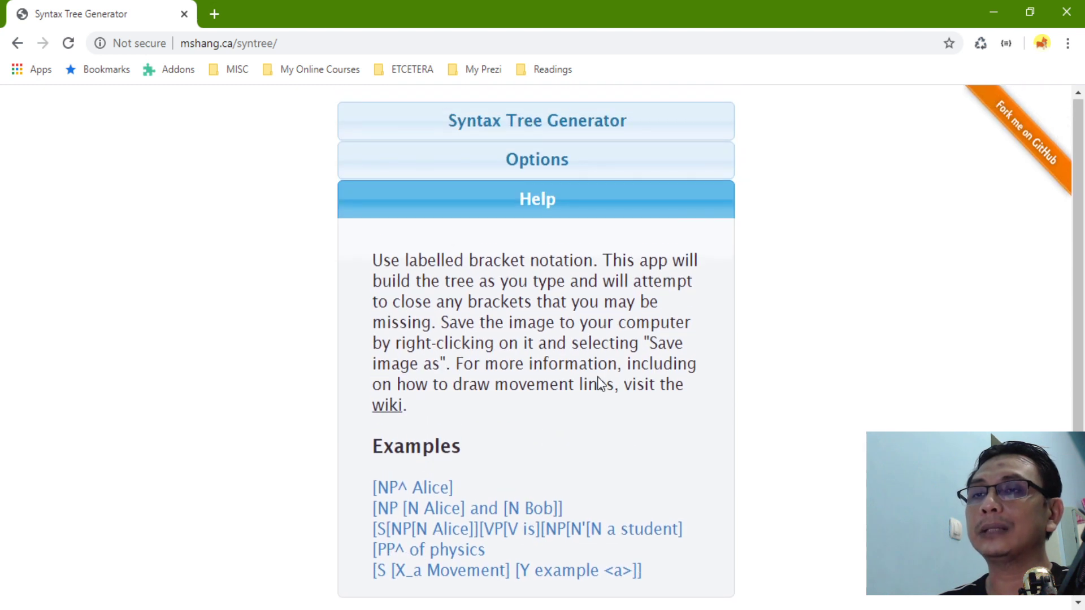
pyautogui.scroll(-3, 588, 376)
pyautogui.scroll(3, 587, 374)
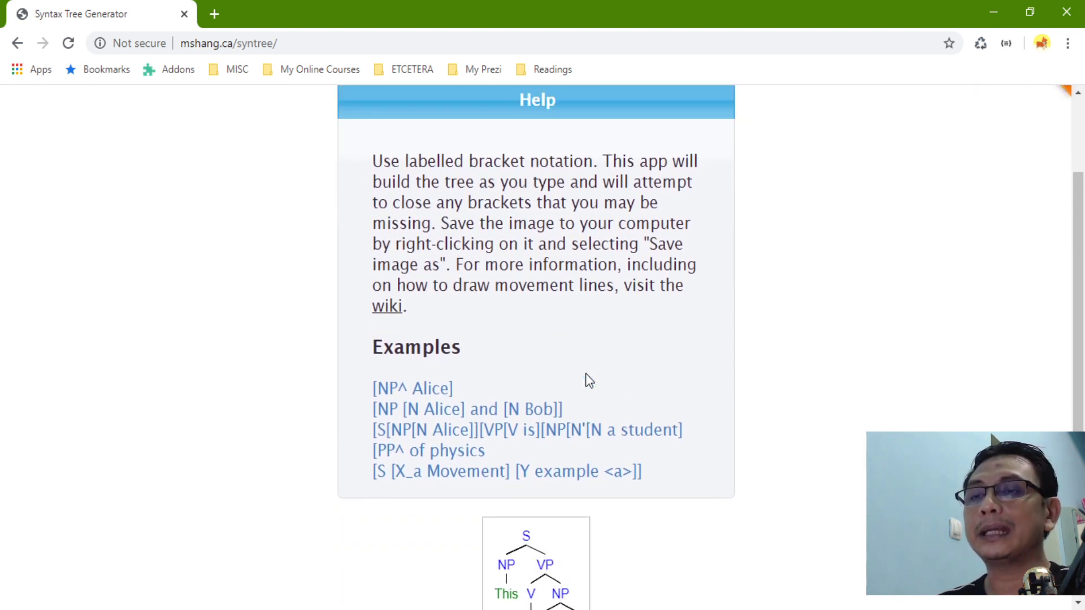
pyautogui.click(548, 208)
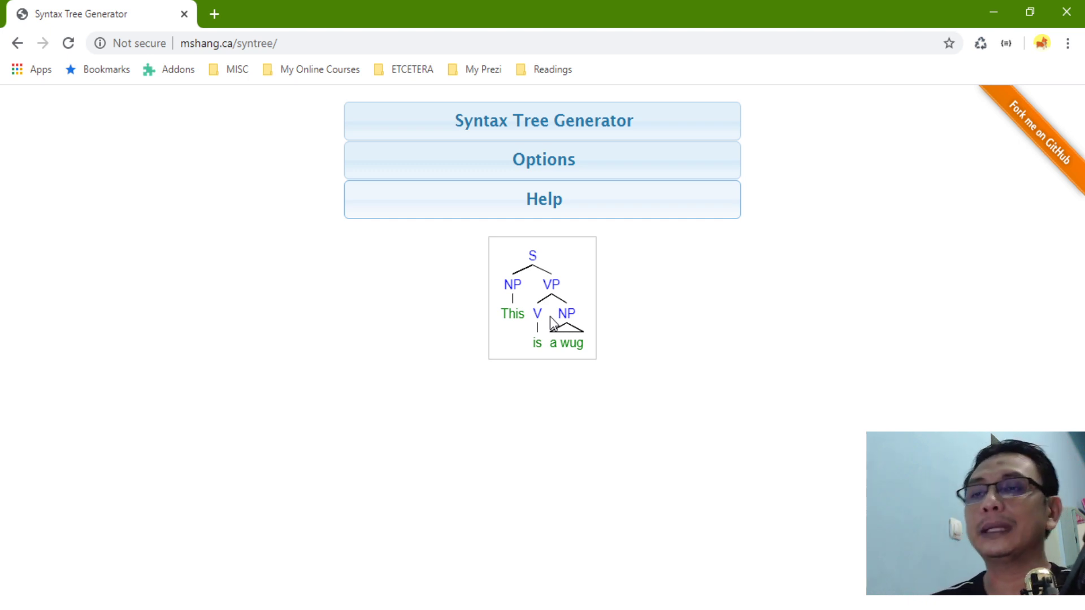
pyautogui.click(646, 129)
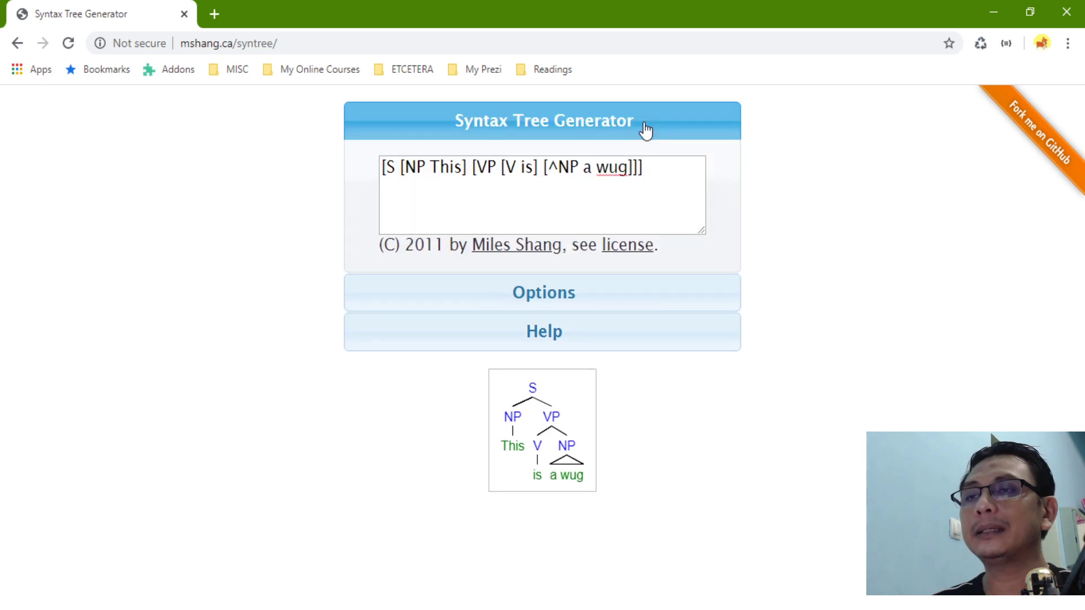
# Step: Compare the Serif, Sans-Serif and Monospace fonts on the sample tree and set the font to Monospace
pyautogui.click(625, 306)
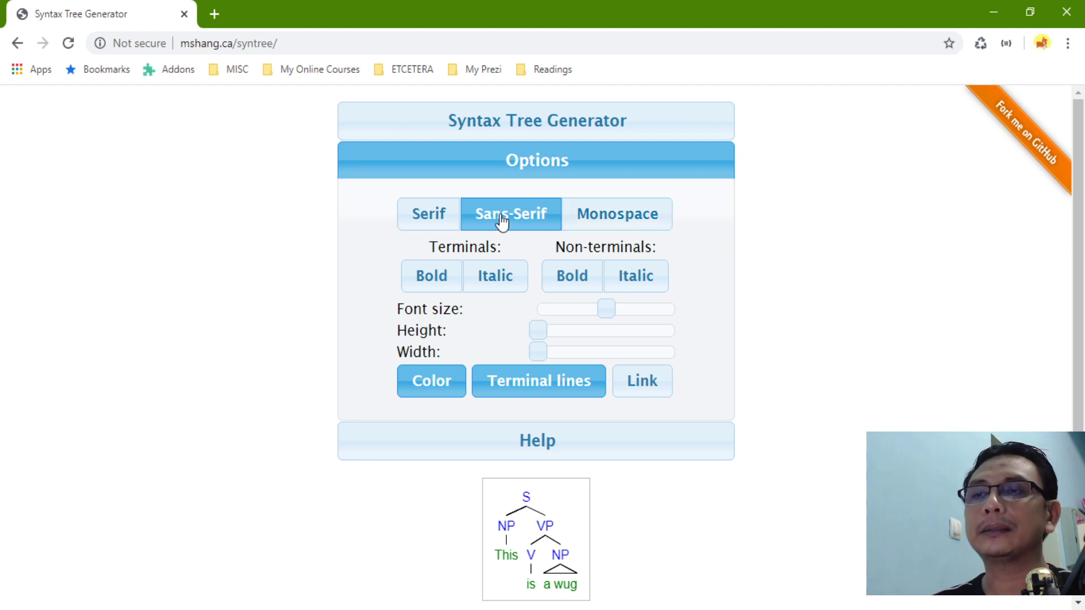
pyautogui.scroll(-1, 532, 417)
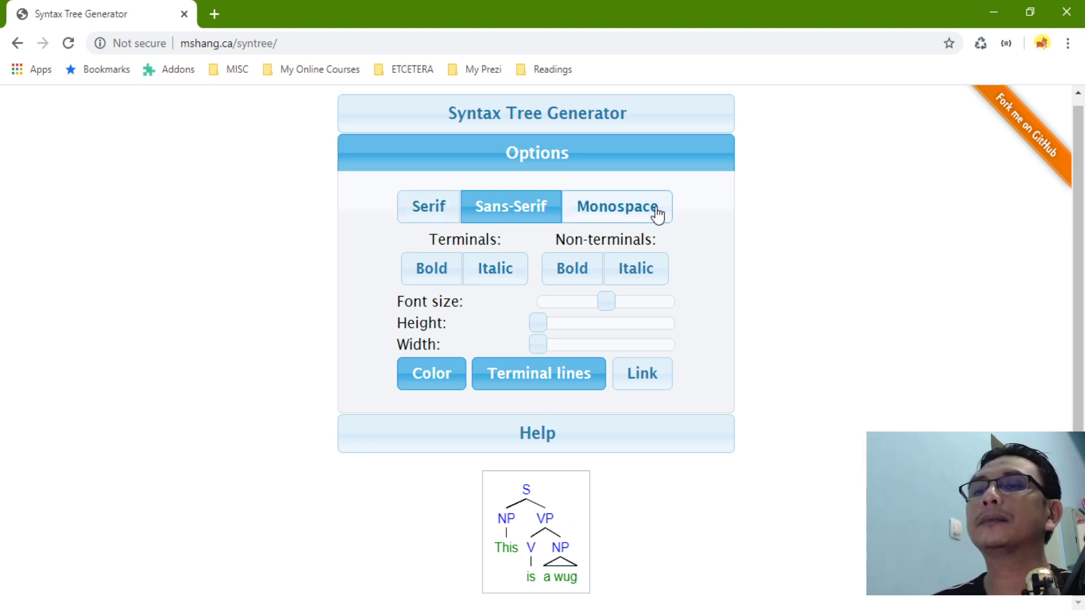
pyautogui.click(444, 214)
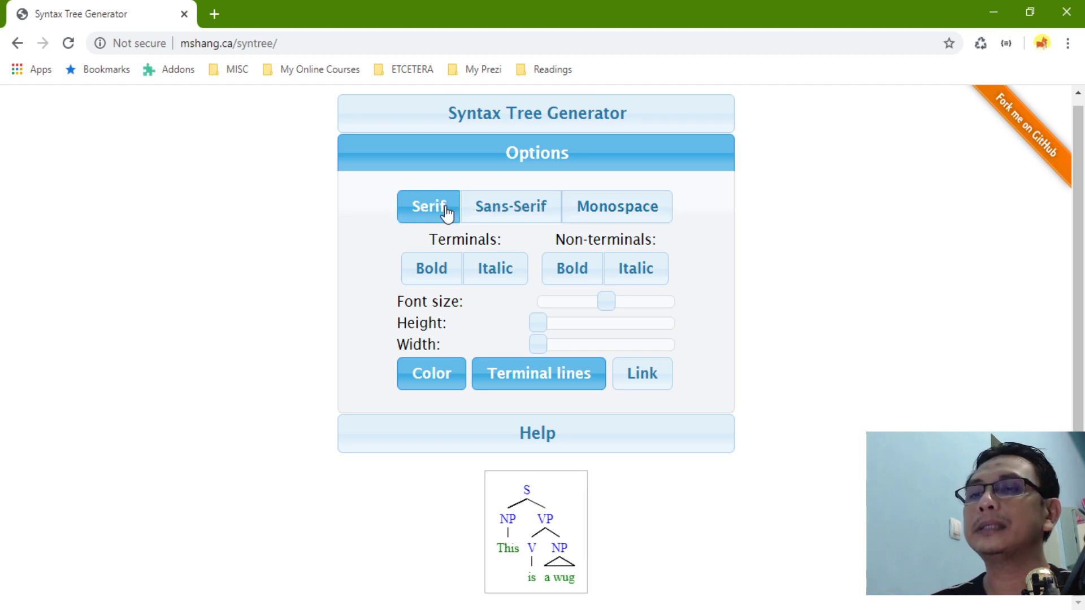
pyautogui.click(506, 214)
pyautogui.click(605, 212)
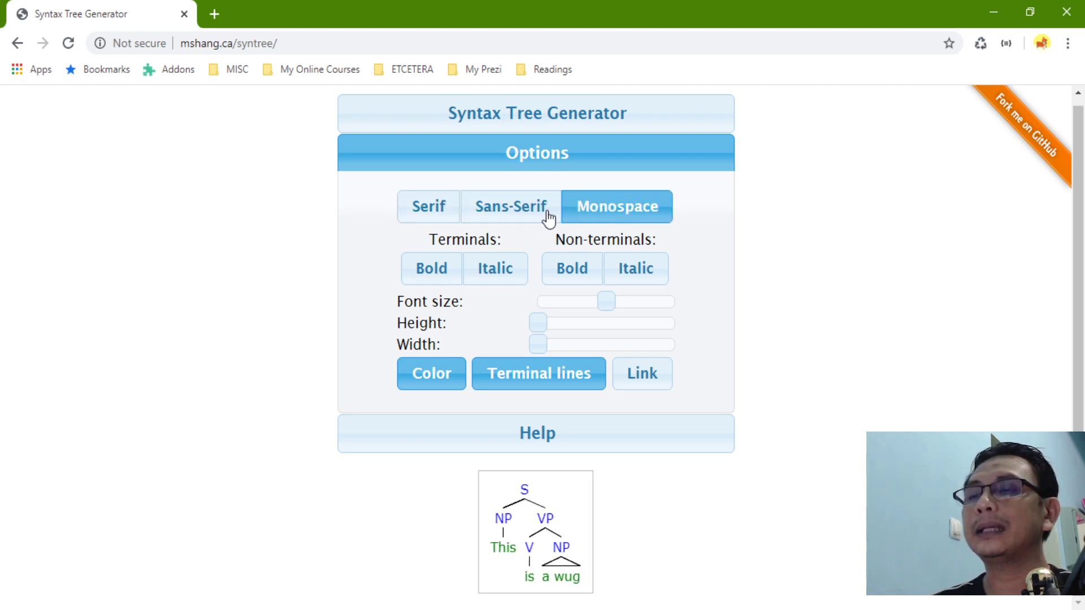
pyautogui.click(448, 216)
pyautogui.click(503, 215)
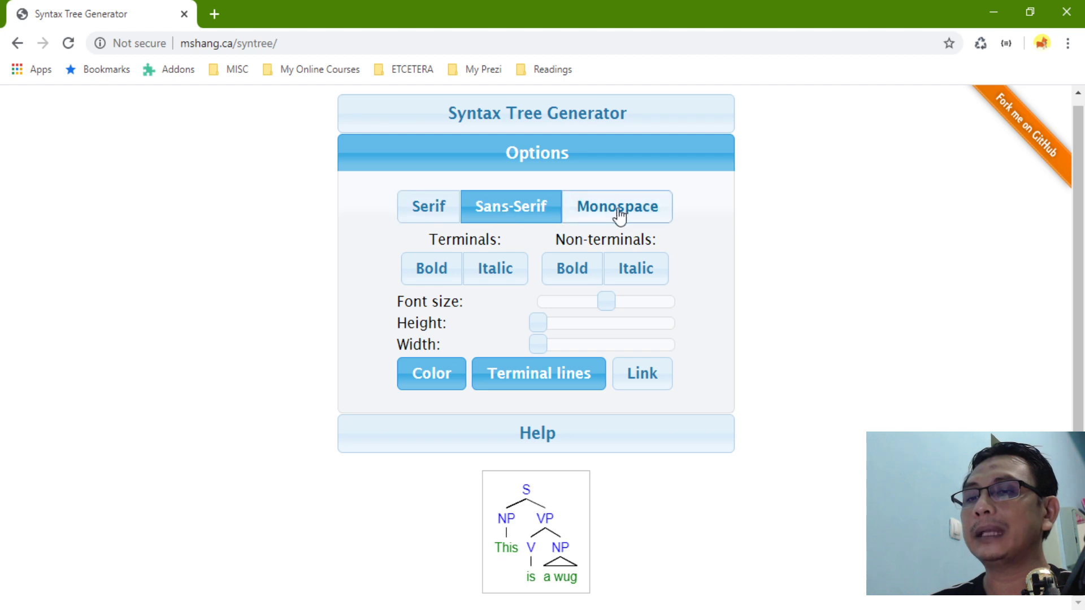
pyautogui.click(621, 216)
pyautogui.click(436, 214)
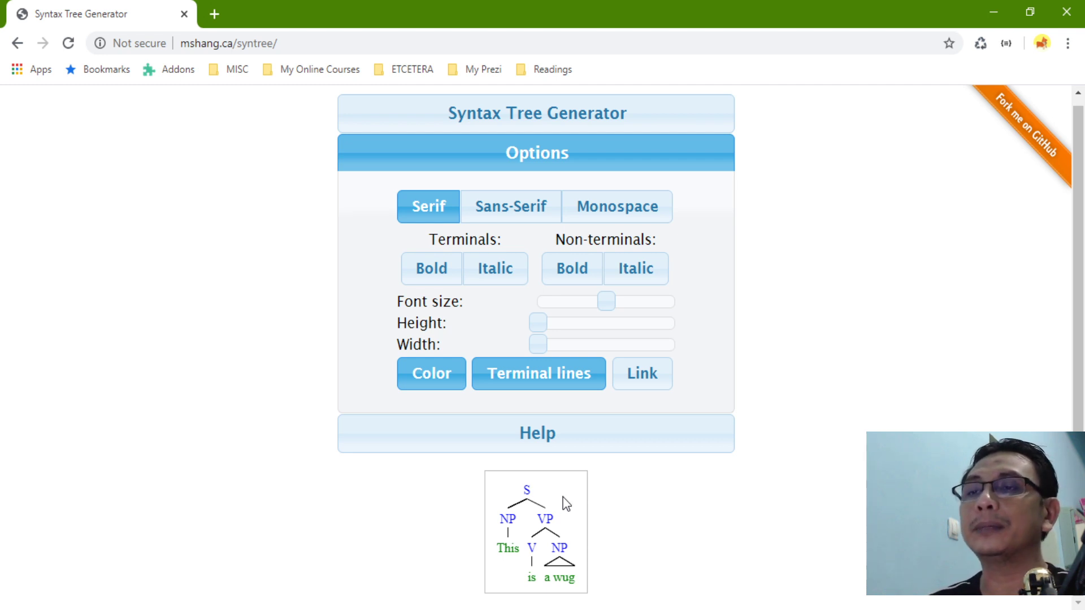
pyautogui.click(536, 217)
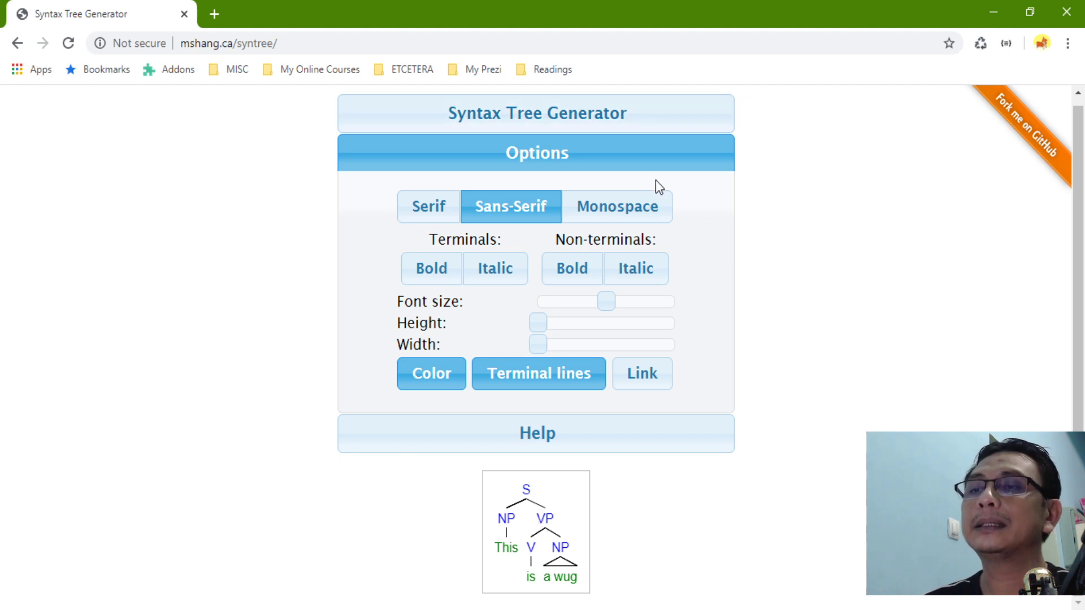
pyautogui.click(646, 213)
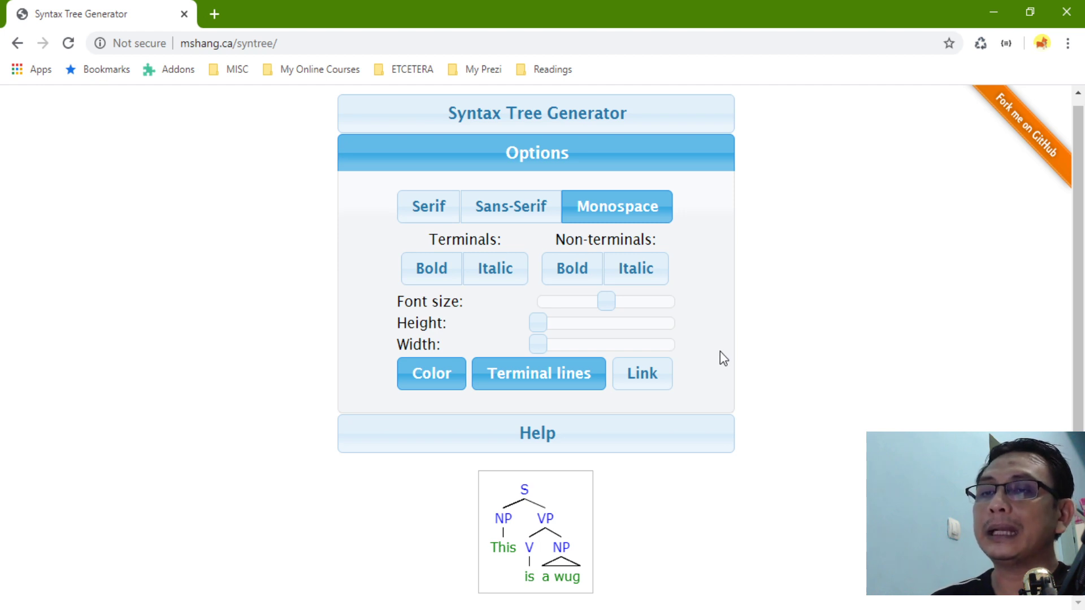
# Step: Try bold and italic on the tree's terminals, separately and combined, and turn both styles off
pyautogui.click(438, 273)
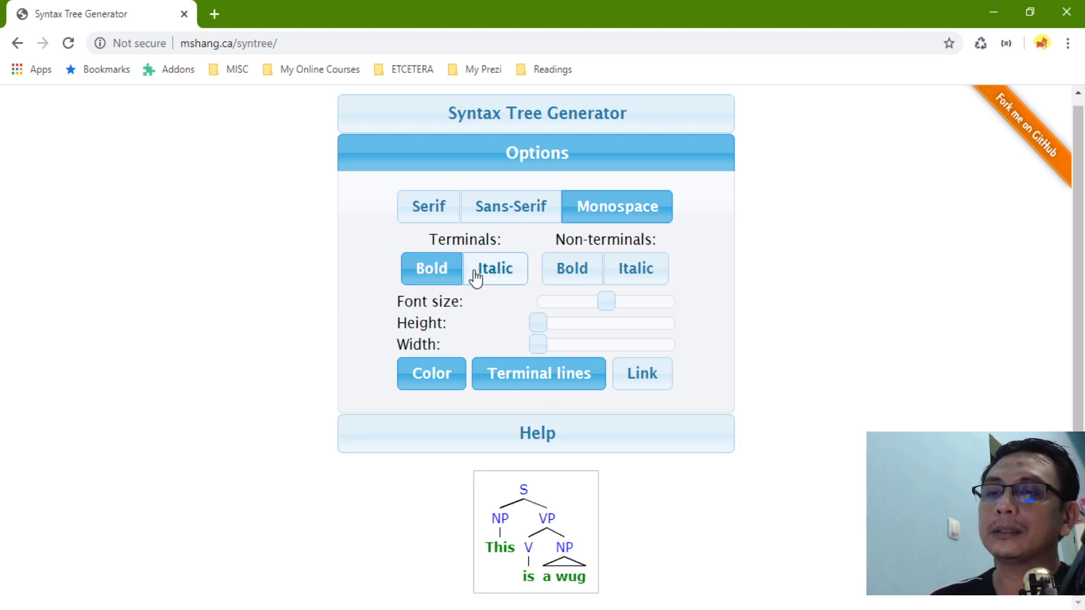
pyautogui.click(426, 269)
pyautogui.click(517, 276)
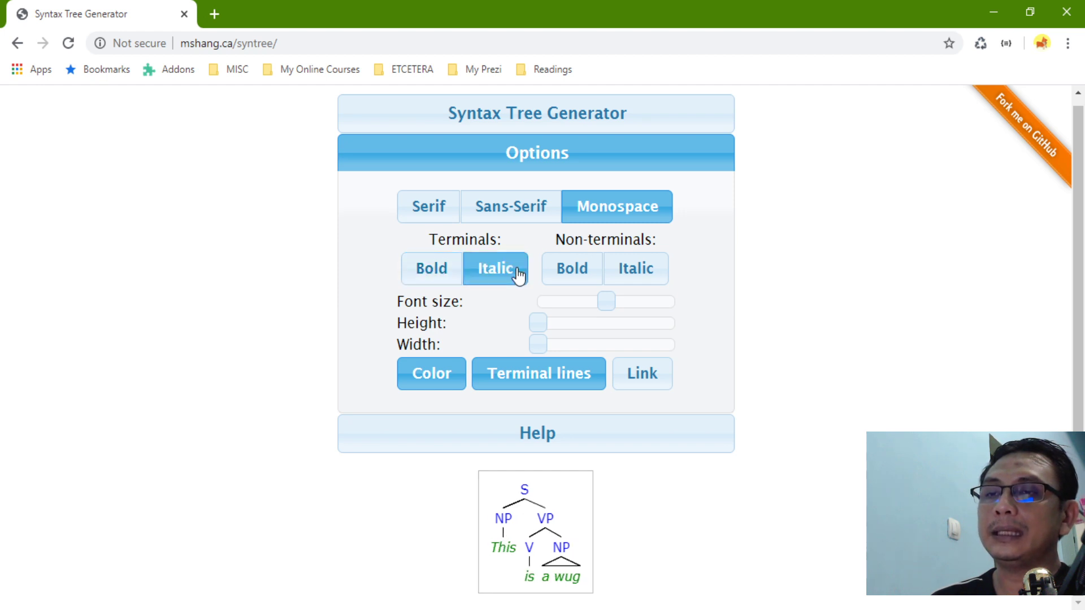
pyautogui.click(433, 282)
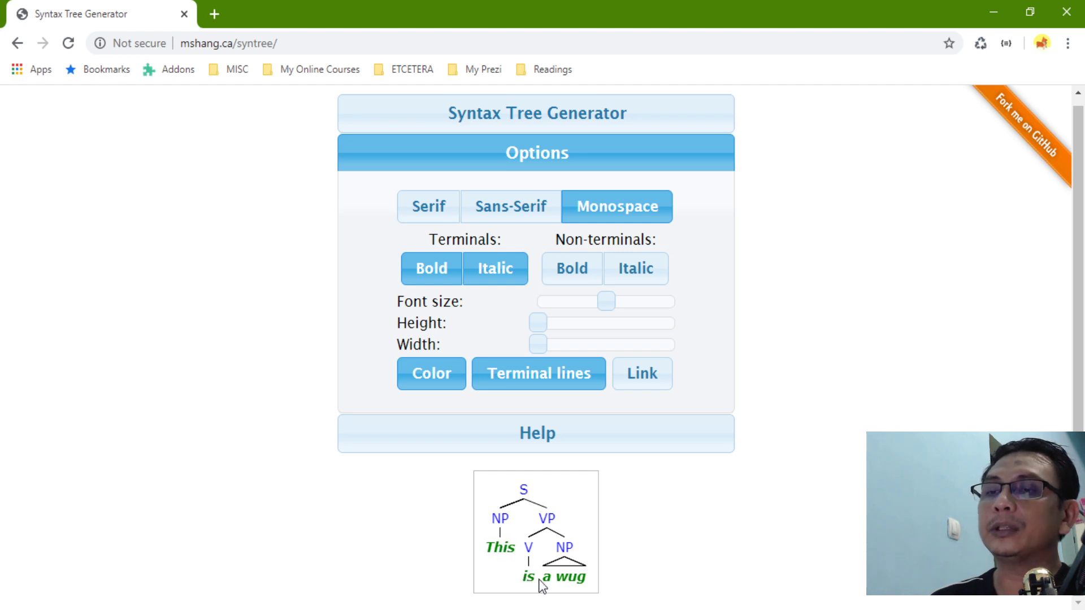
pyautogui.click(426, 267)
pyautogui.click(502, 273)
pyautogui.click(425, 273)
pyautogui.click(501, 274)
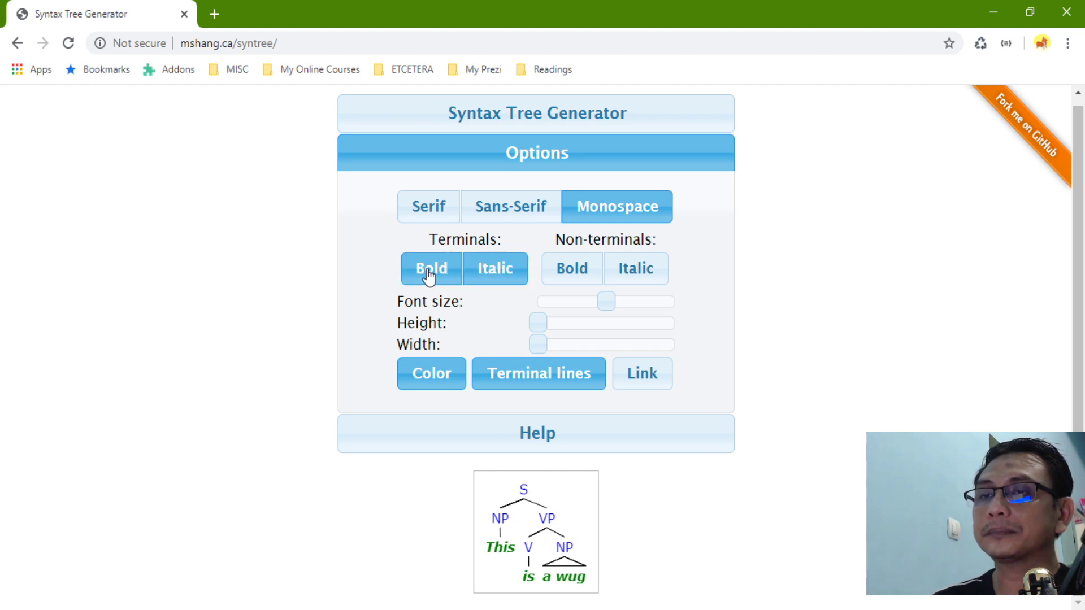
pyautogui.click(429, 267)
pyautogui.click(494, 272)
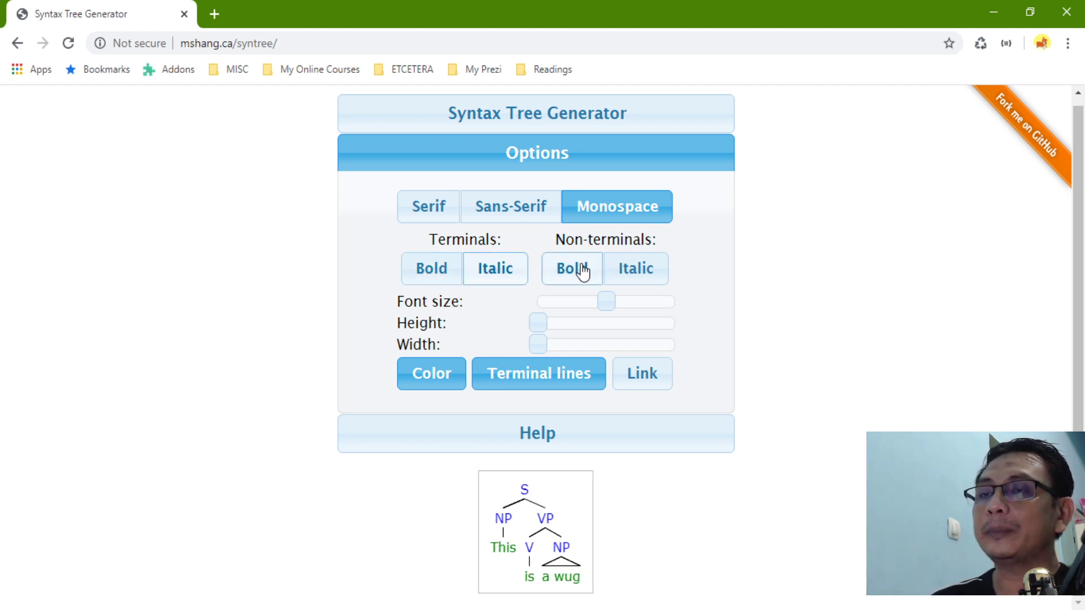
# Step: Try bold and italic on the non-terminals and bold on the terminals, and turn all these styles off
pyautogui.click(582, 277)
pyautogui.click(635, 283)
pyautogui.click(585, 277)
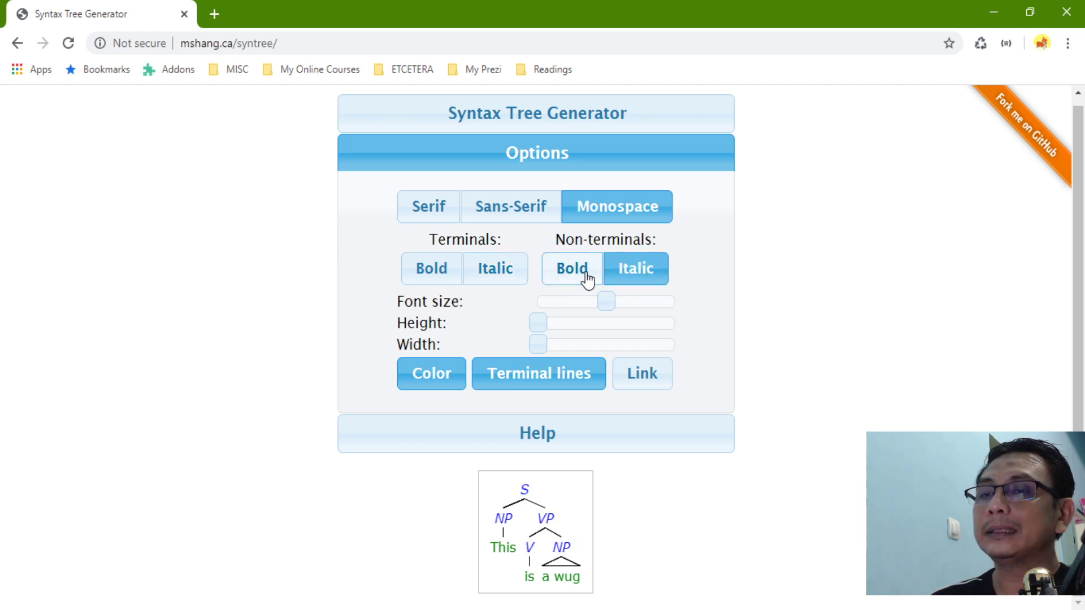
pyautogui.click(657, 276)
pyautogui.click(583, 275)
pyautogui.click(653, 276)
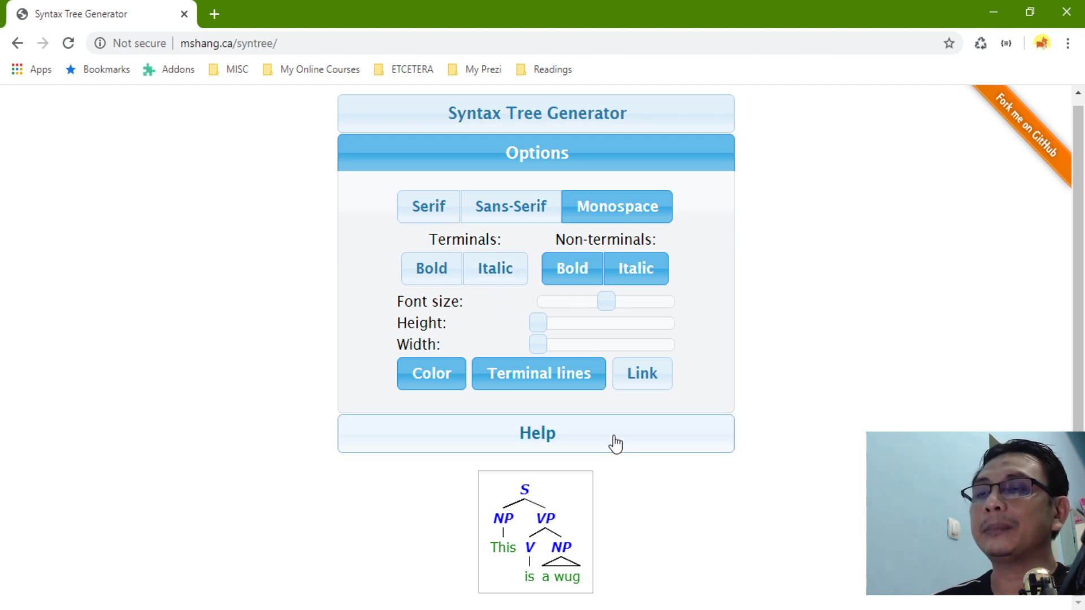
pyautogui.click(653, 281)
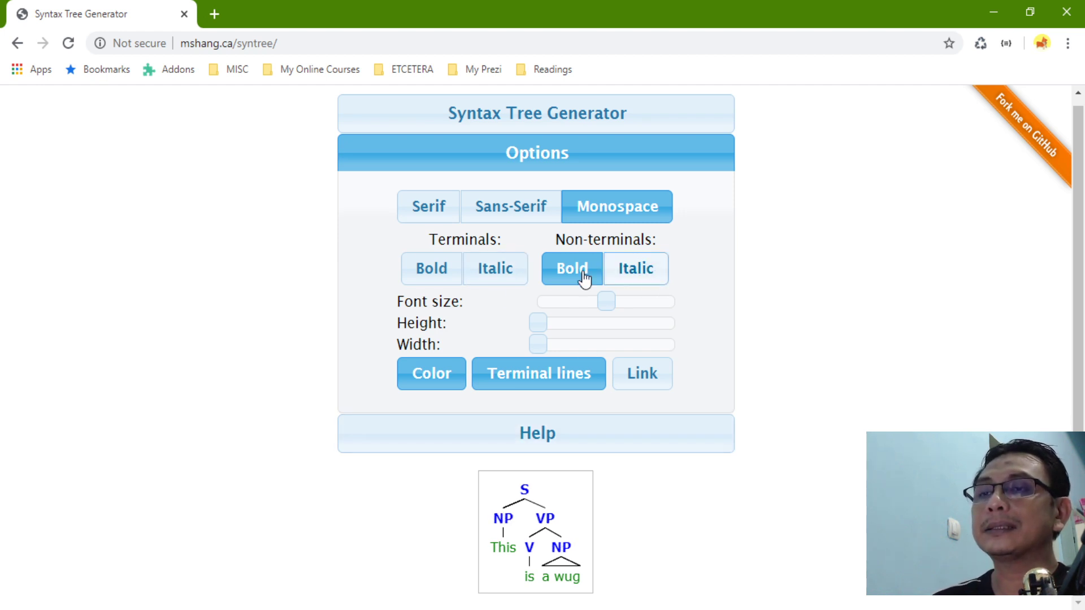
pyautogui.click(570, 279)
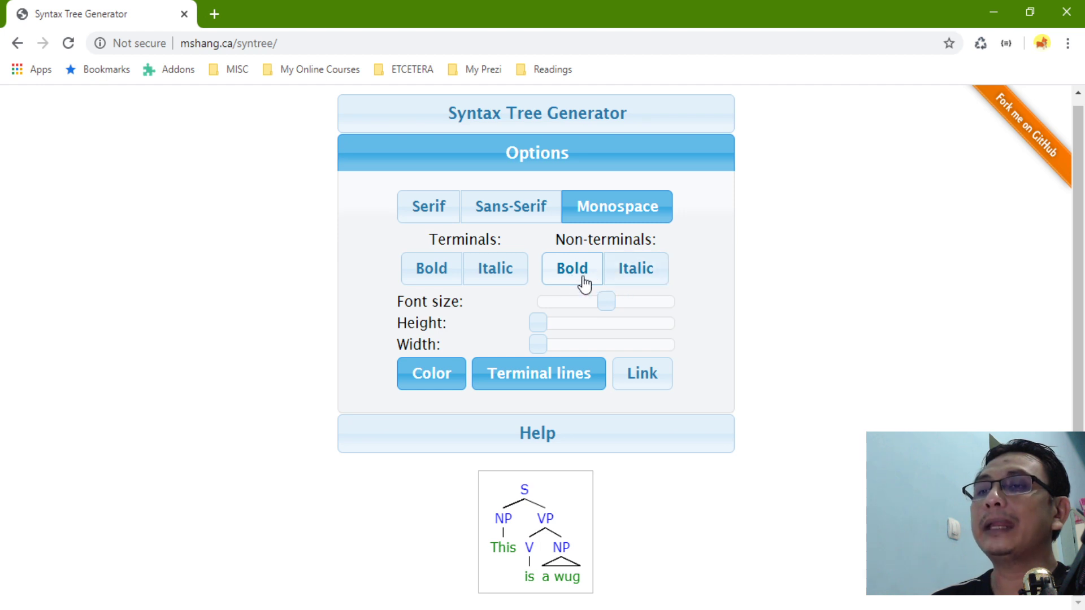
pyautogui.click(647, 286)
pyautogui.click(581, 281)
pyautogui.click(635, 278)
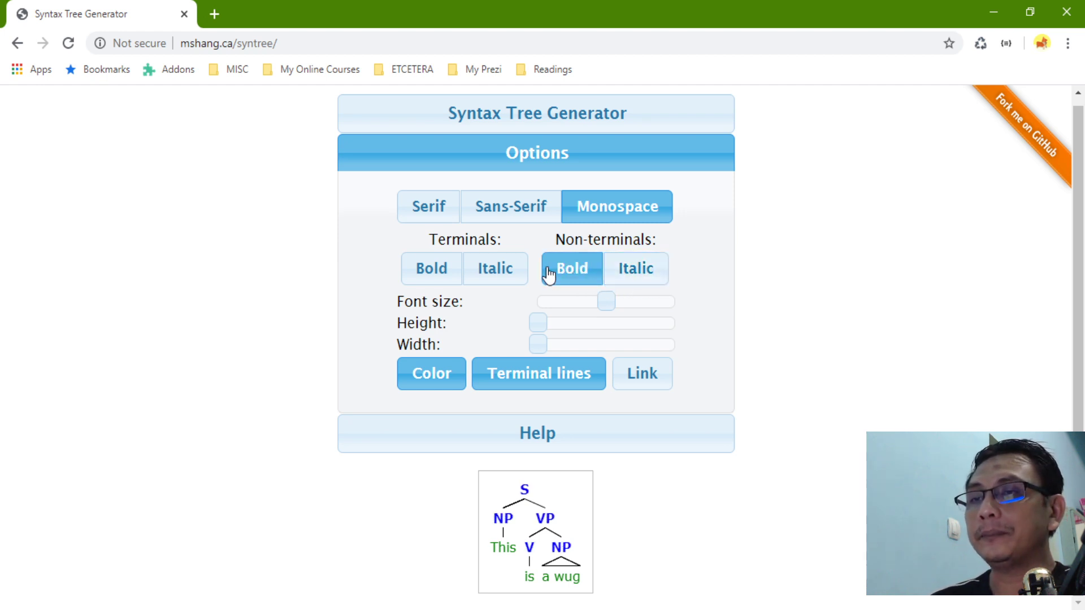
pyautogui.click(548, 274)
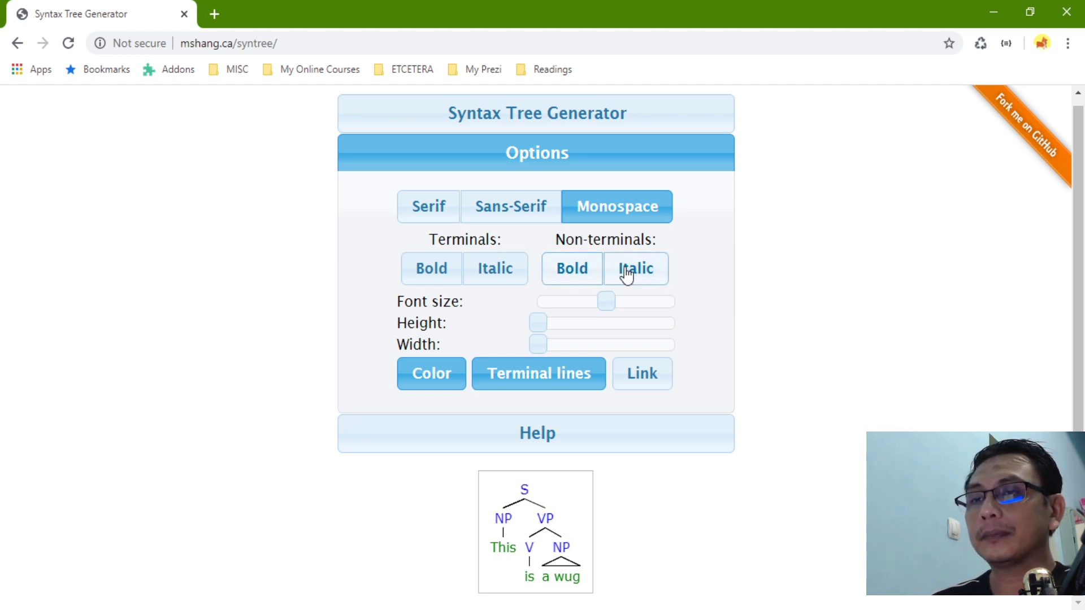
pyautogui.click(436, 277)
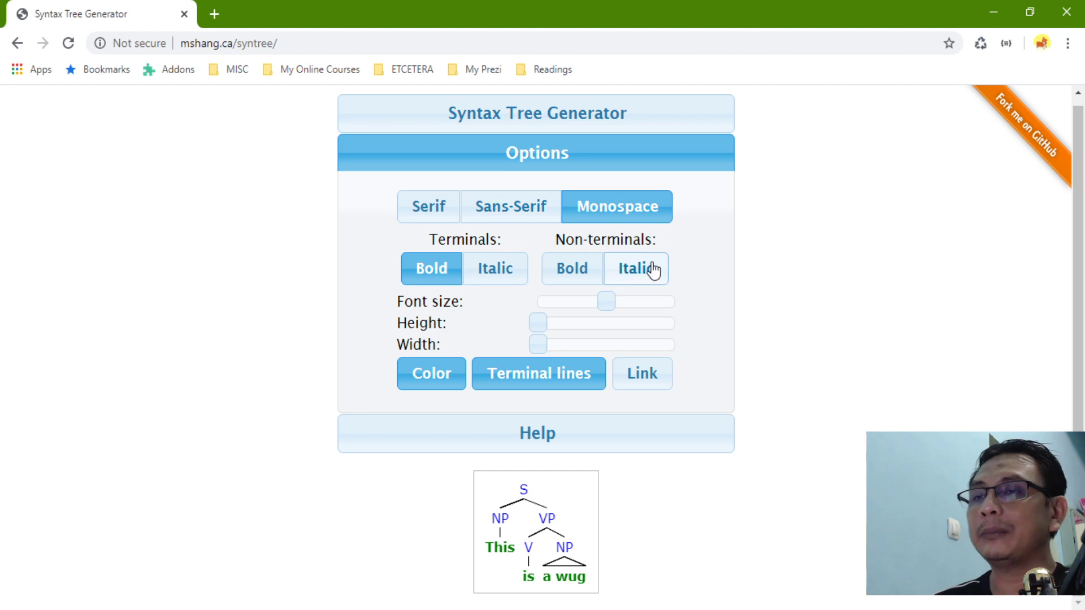
pyautogui.click(459, 279)
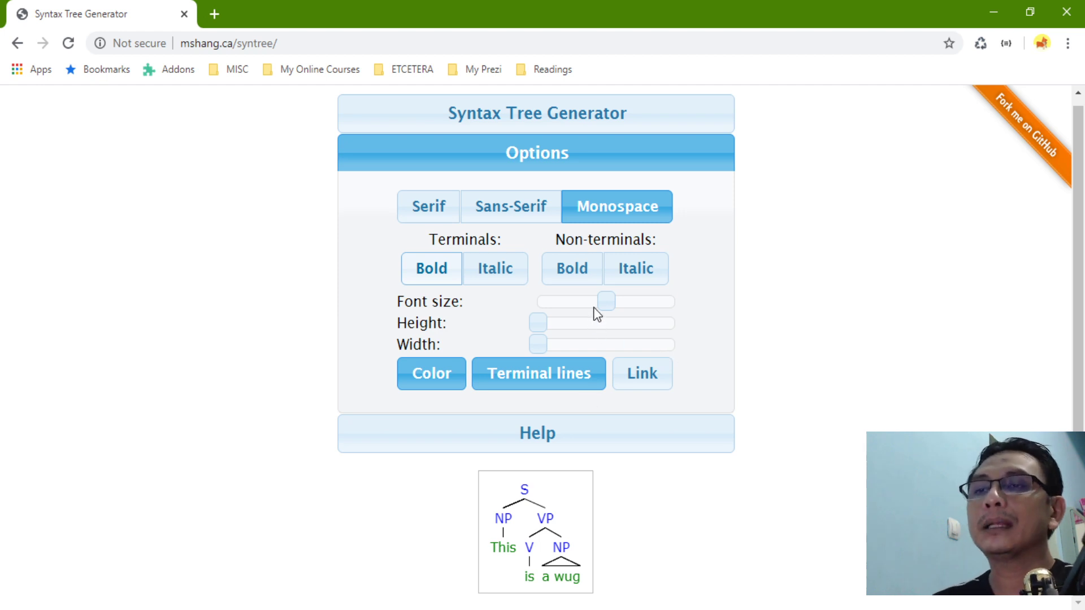
# Step: Increase the font size slightly and raise the tree's height and width to a little under half of their ranges
pyautogui.moveTo(606, 302)
pyautogui.mouseDown()
pyautogui.moveTo(651, 304)
pyautogui.moveTo(533, 302)
pyautogui.moveTo(621, 309)
pyautogui.mouseUp()
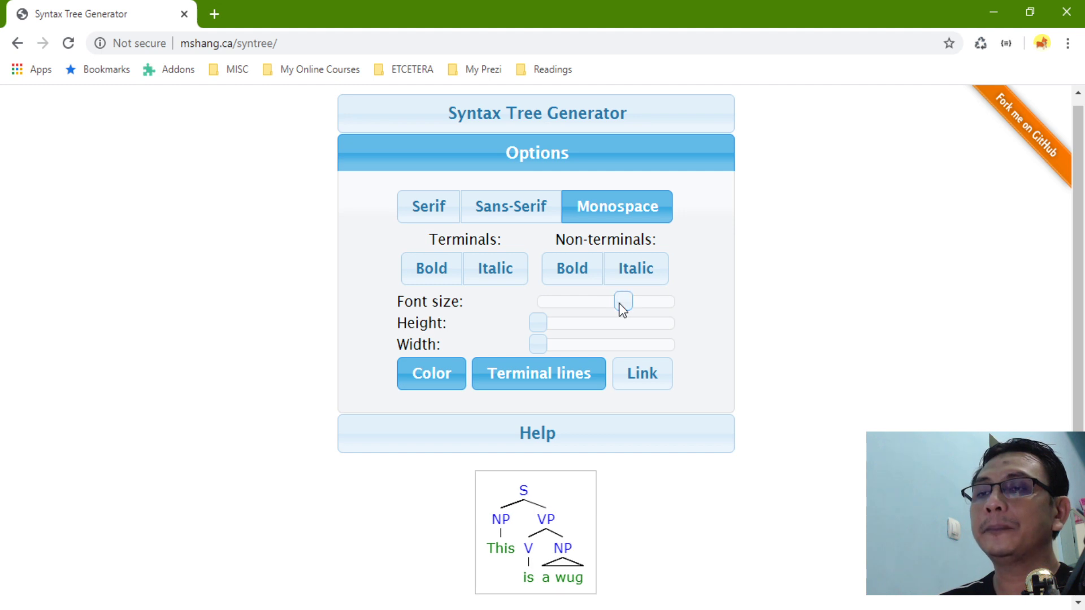
pyautogui.moveTo(541, 325); pyautogui.dragTo(602, 327)
pyautogui.scroll(-1, 629, 380)
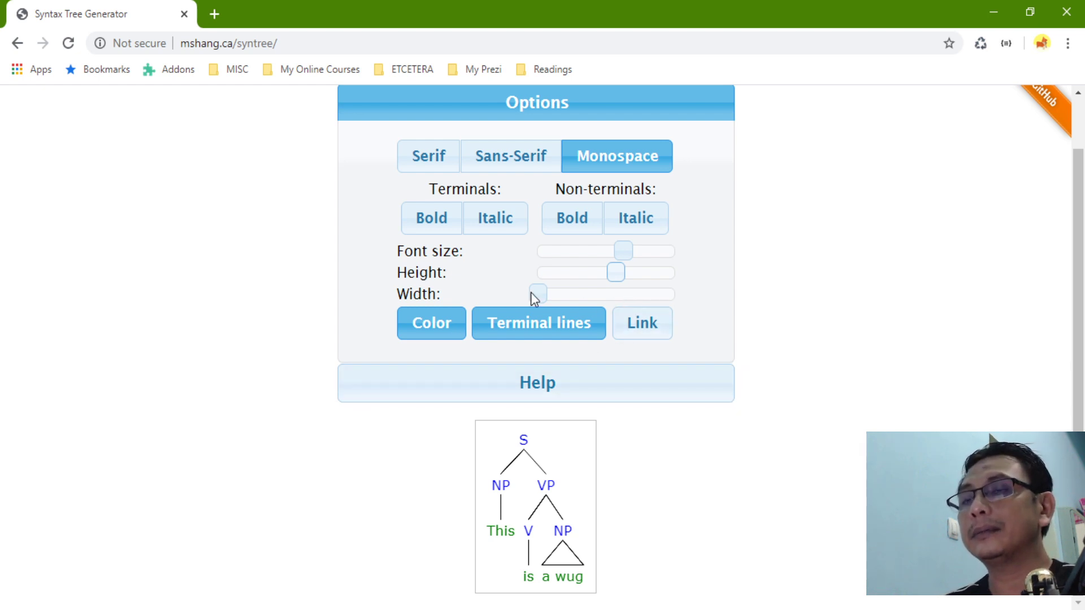
pyautogui.moveTo(536, 292); pyautogui.dragTo(595, 282)
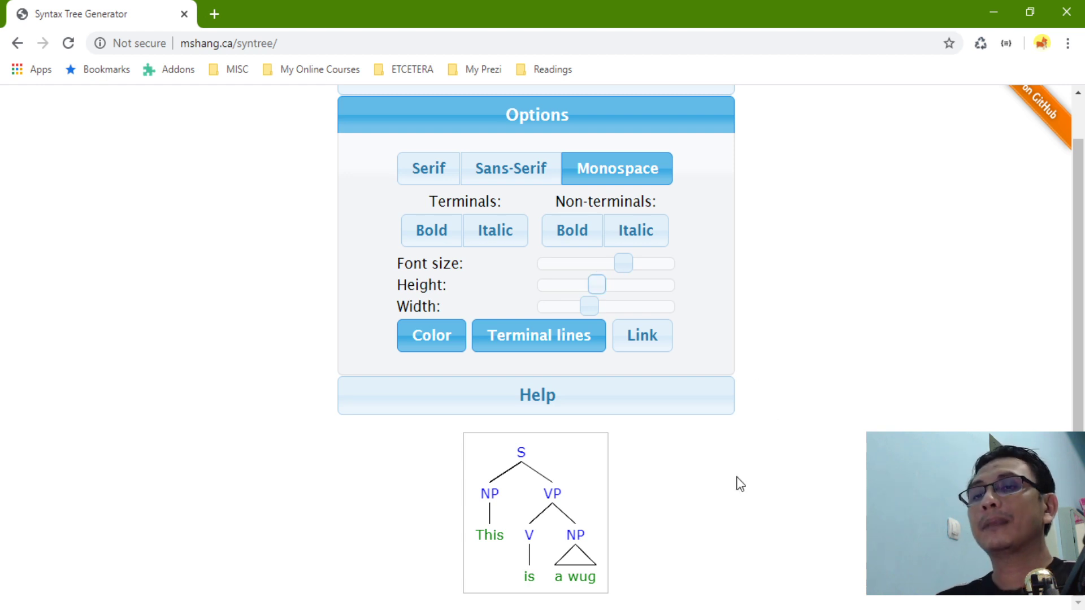
# Step: Compare the sample tree with and without color, and leave the Color option turned off
pyautogui.click(446, 342)
pyautogui.click(447, 342)
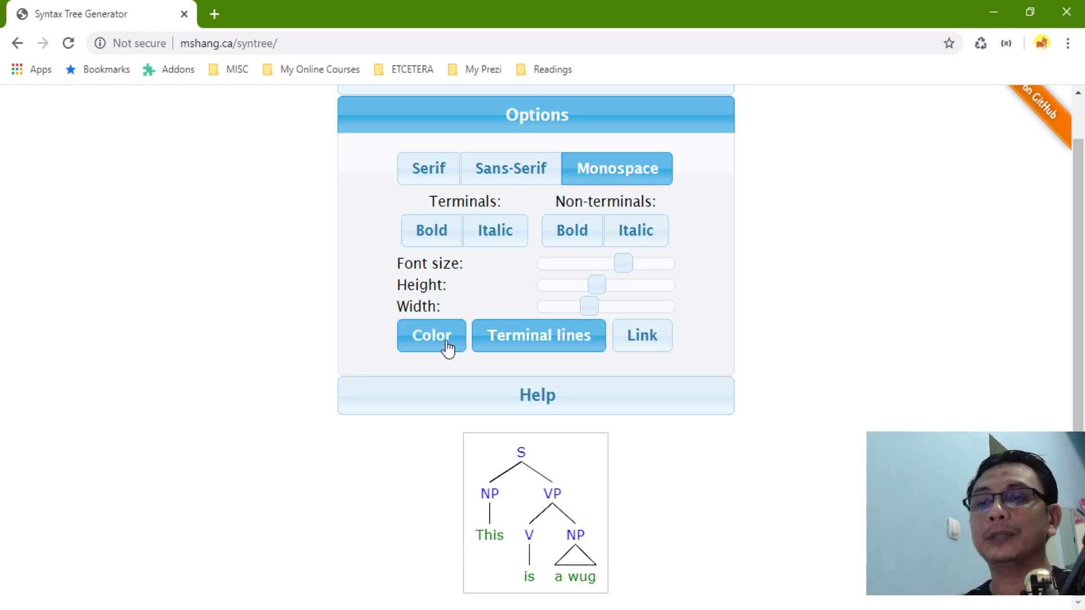
pyautogui.click(447, 343)
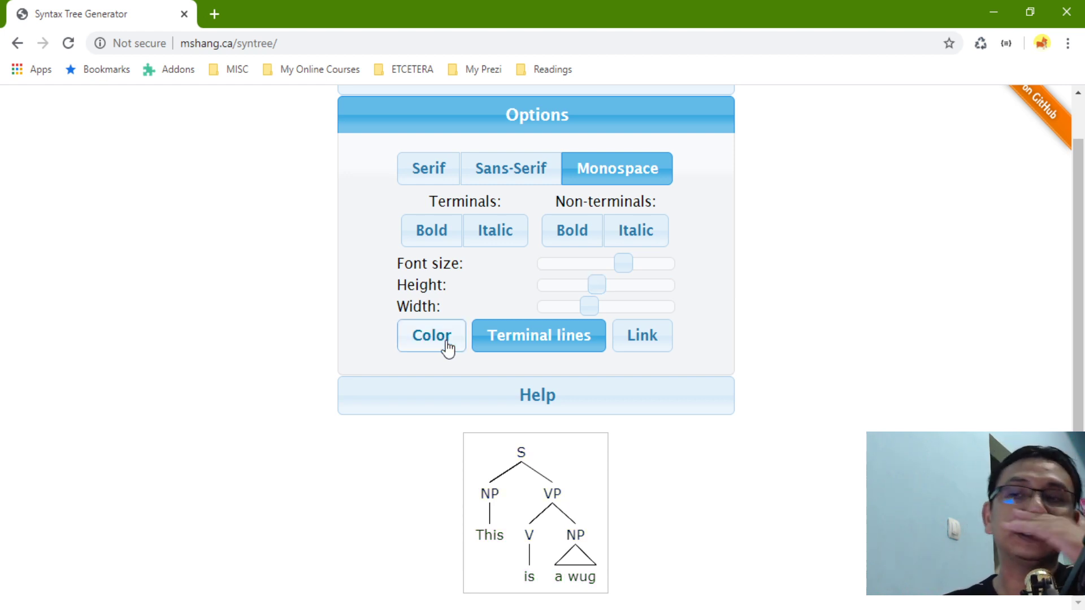
pyautogui.click(447, 342)
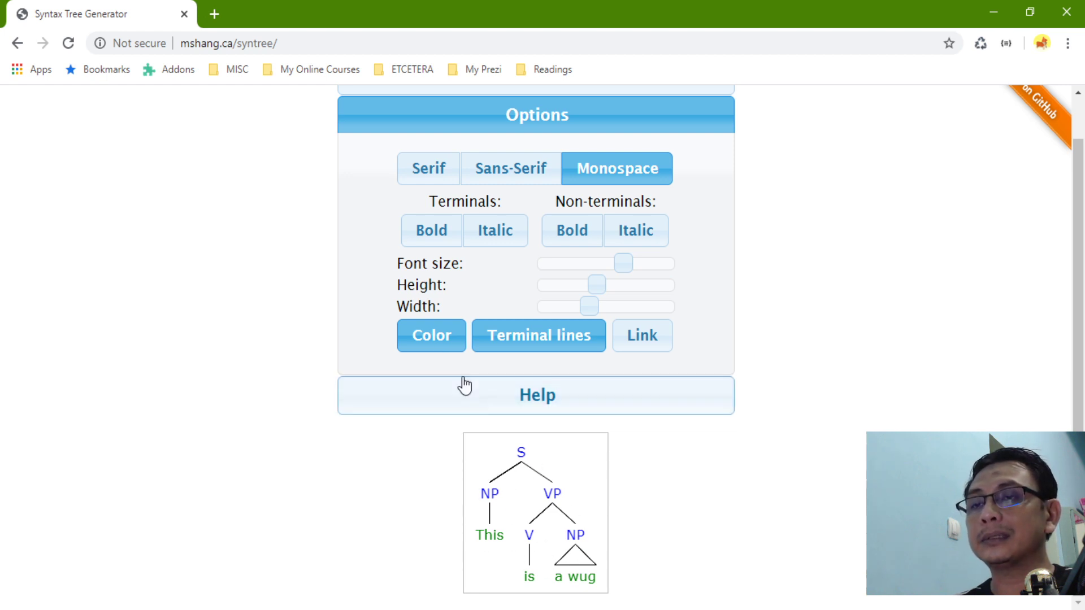
pyautogui.click(439, 343)
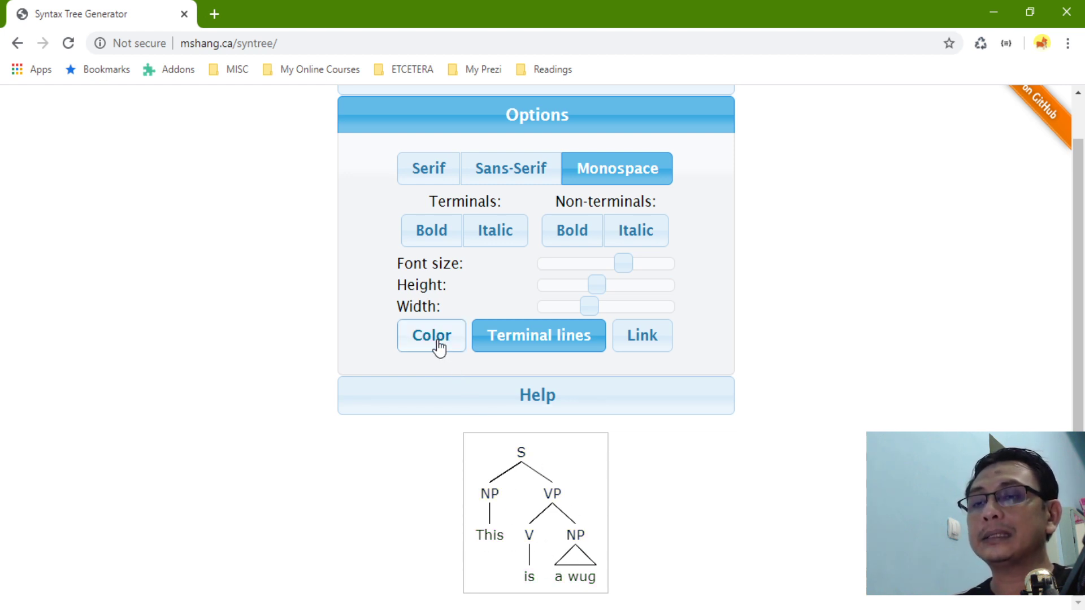
pyautogui.doubleClick(439, 343)
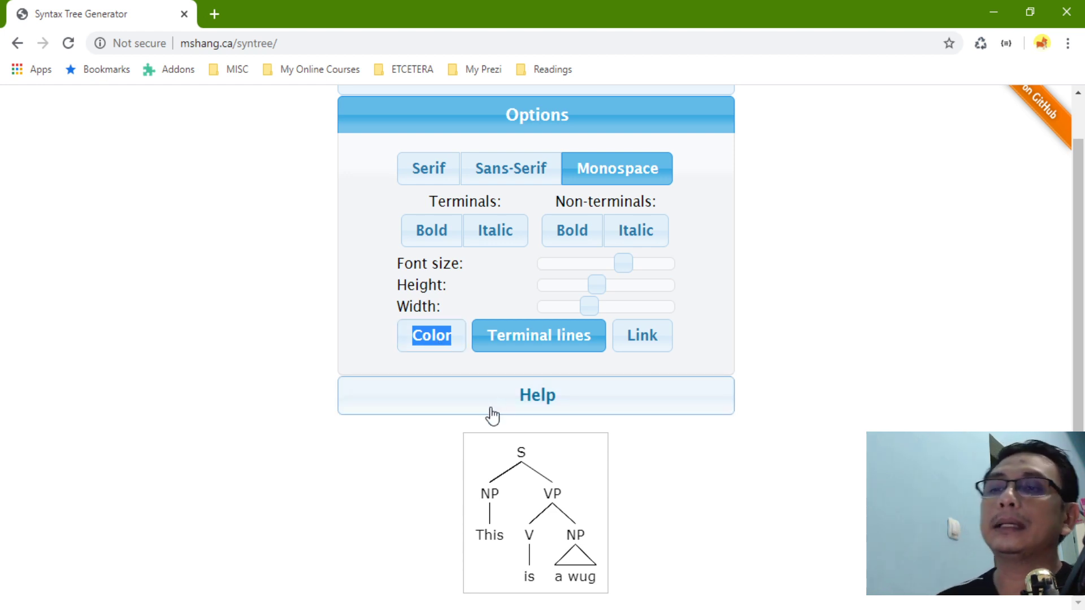
pyautogui.click(754, 313)
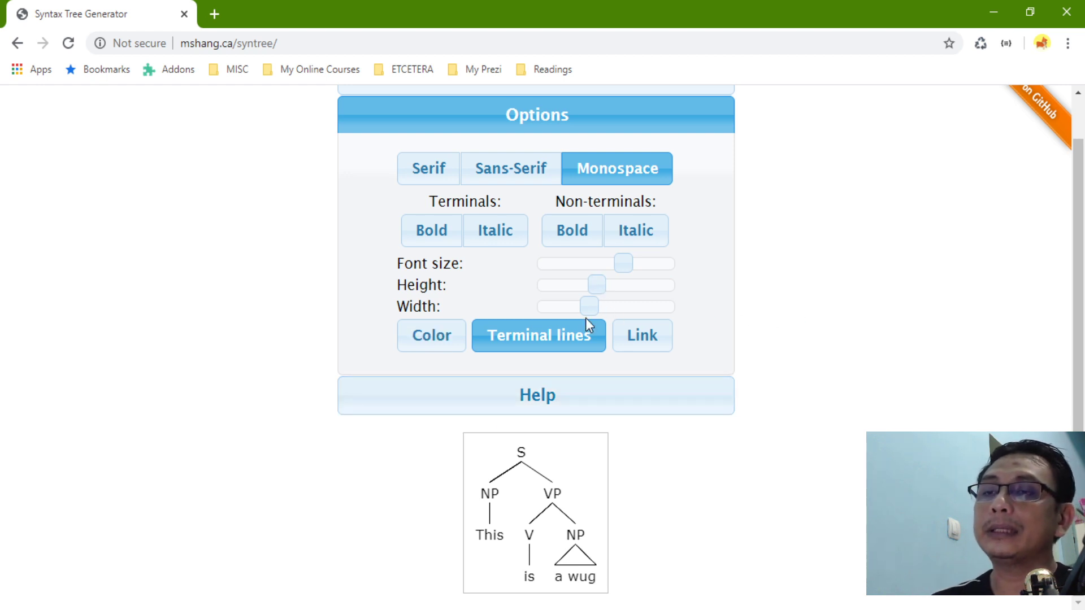
# Step: Compare the sample tree with and without terminal lines, and leave the Terminal lines option turned off
pyautogui.click(568, 346)
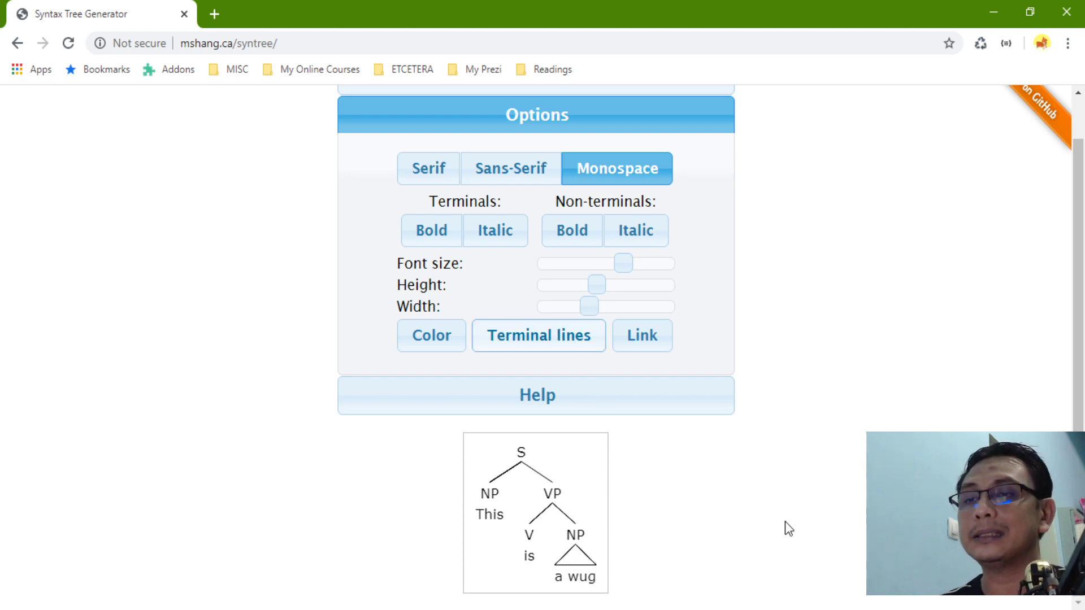
pyautogui.click(575, 340)
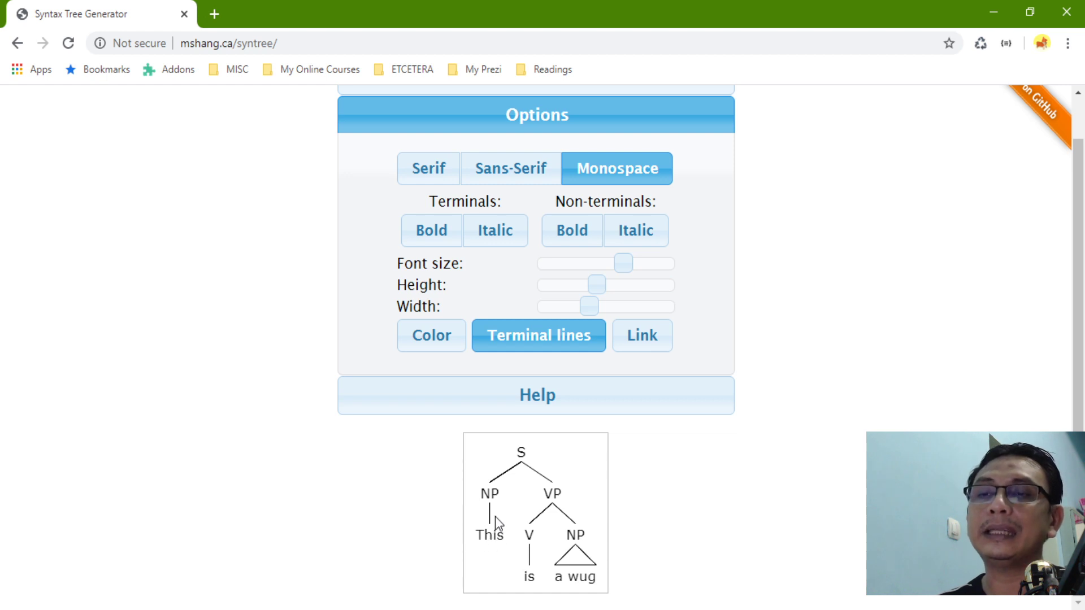
pyautogui.click(527, 344)
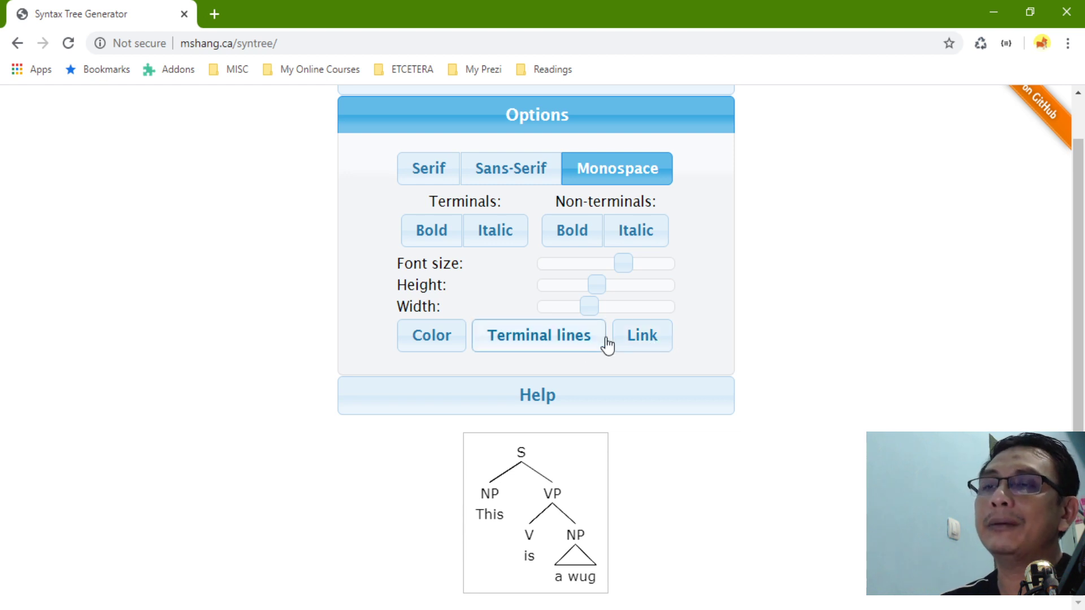
pyautogui.click(665, 339)
pyautogui.click(695, 179)
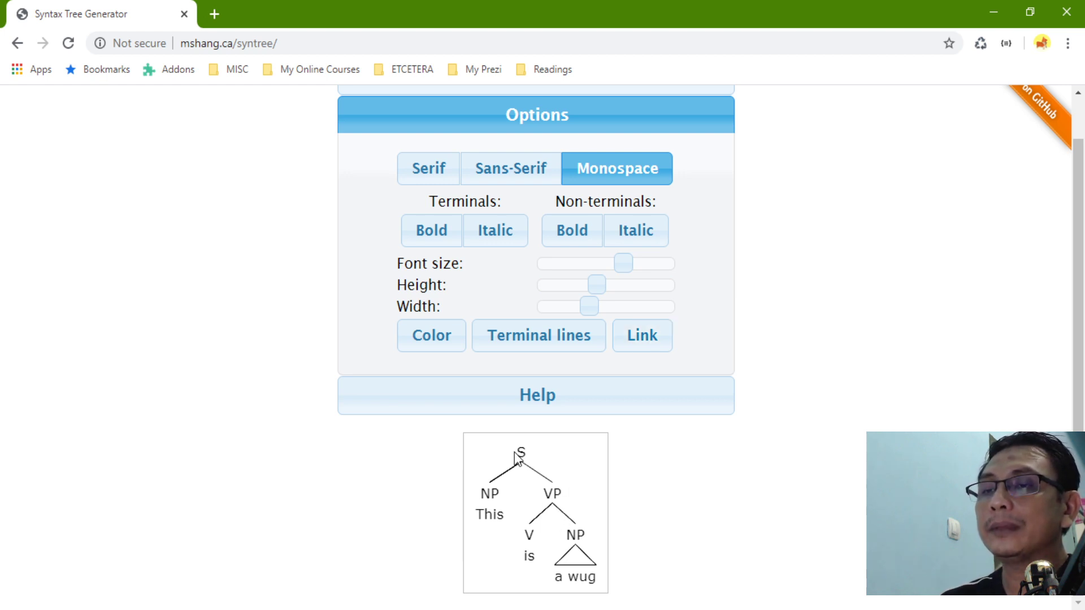
pyautogui.click(549, 485)
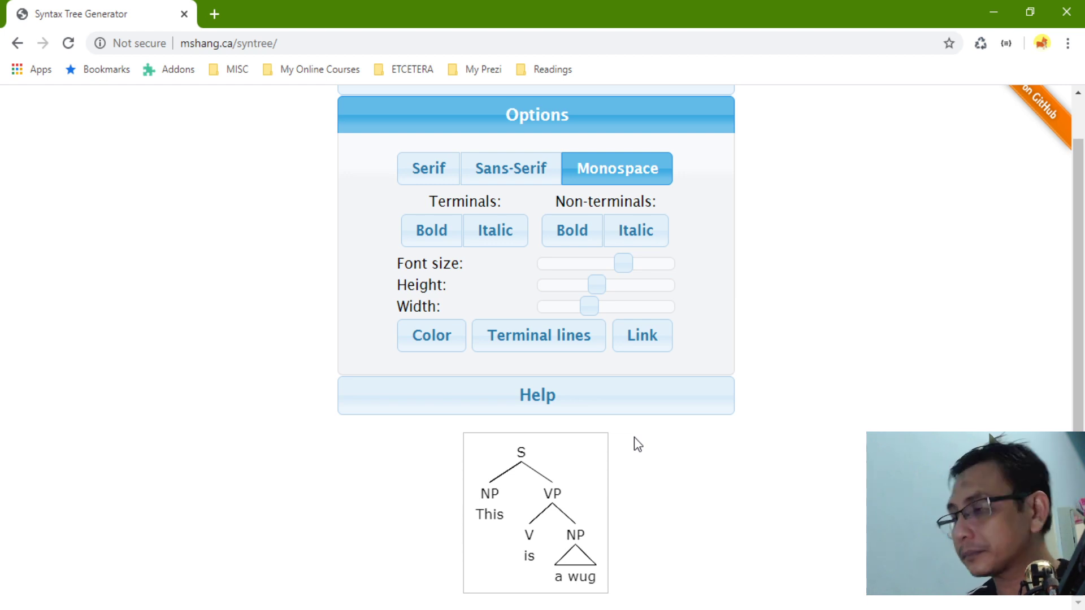
# Step: Review the help text on labelled bracket notation and its list of example notations
pyautogui.click(616, 405)
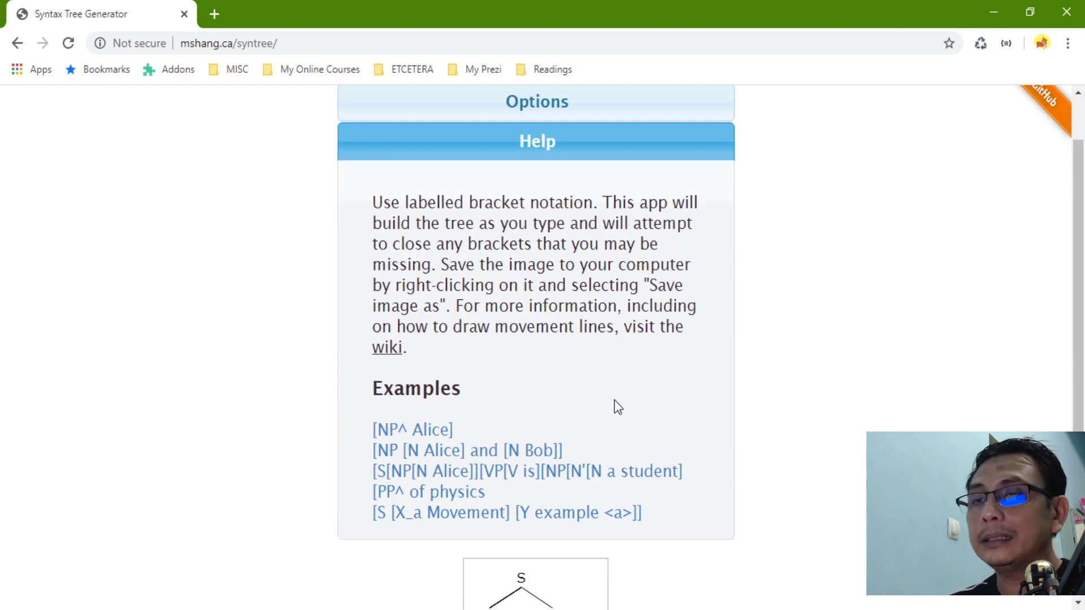
pyautogui.scroll(-2, 615, 405)
pyautogui.scroll(3, 615, 404)
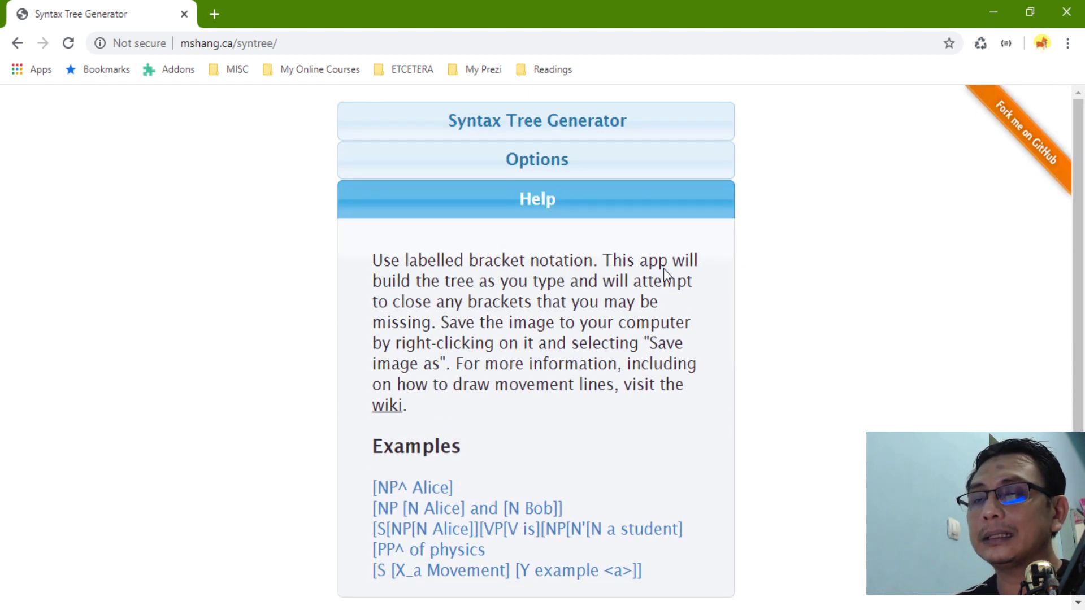
pyautogui.scroll(-3, 551, 368)
pyautogui.scroll(3, 547, 315)
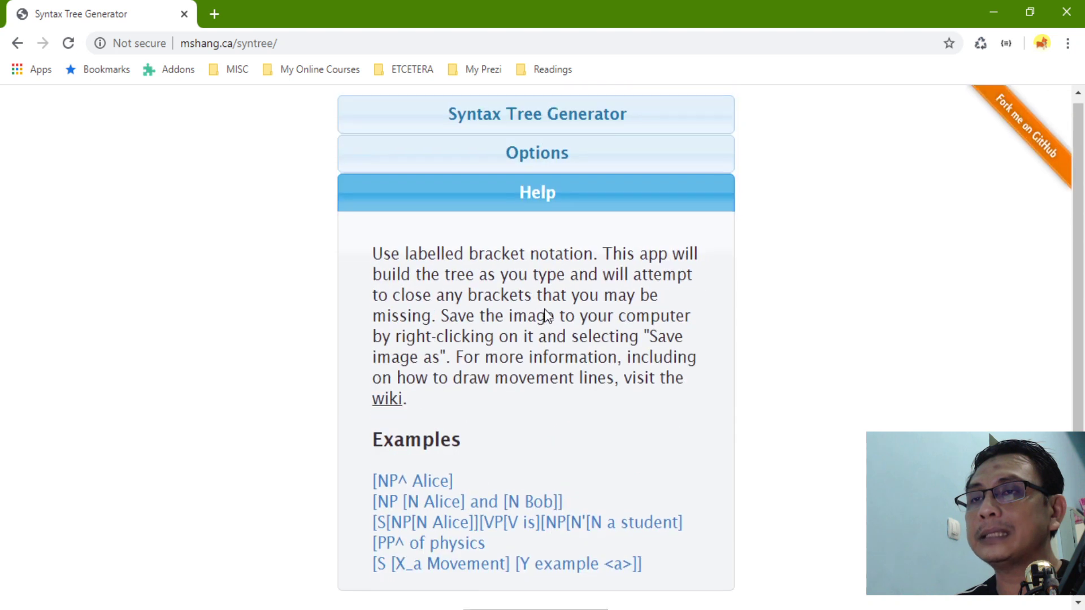
pyautogui.scroll(-3, 558, 336)
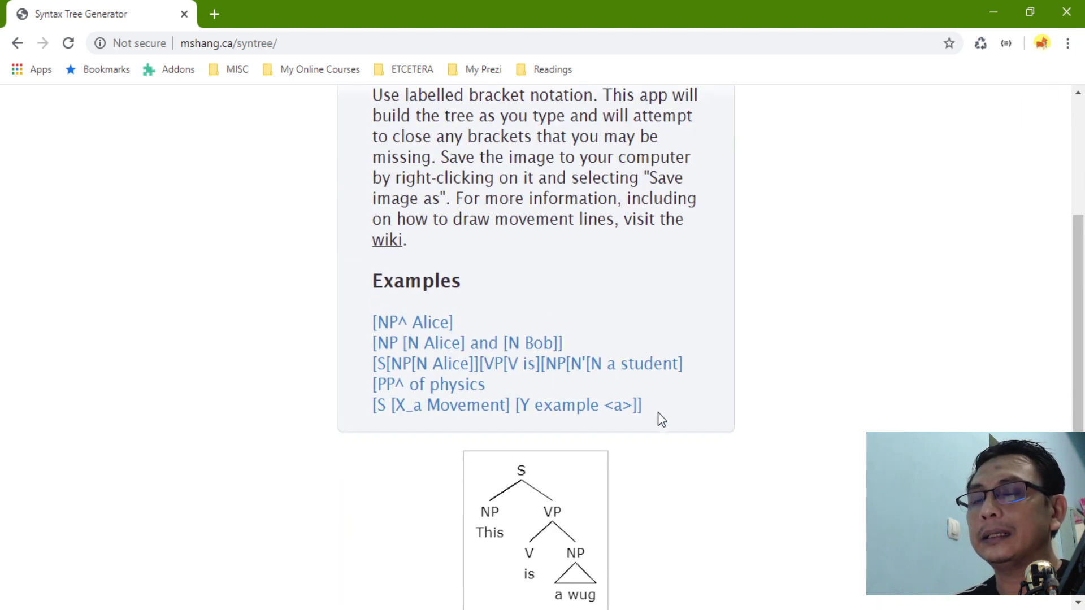
pyautogui.moveTo(657, 411); pyautogui.dragTo(355, 323)
pyautogui.click(568, 315)
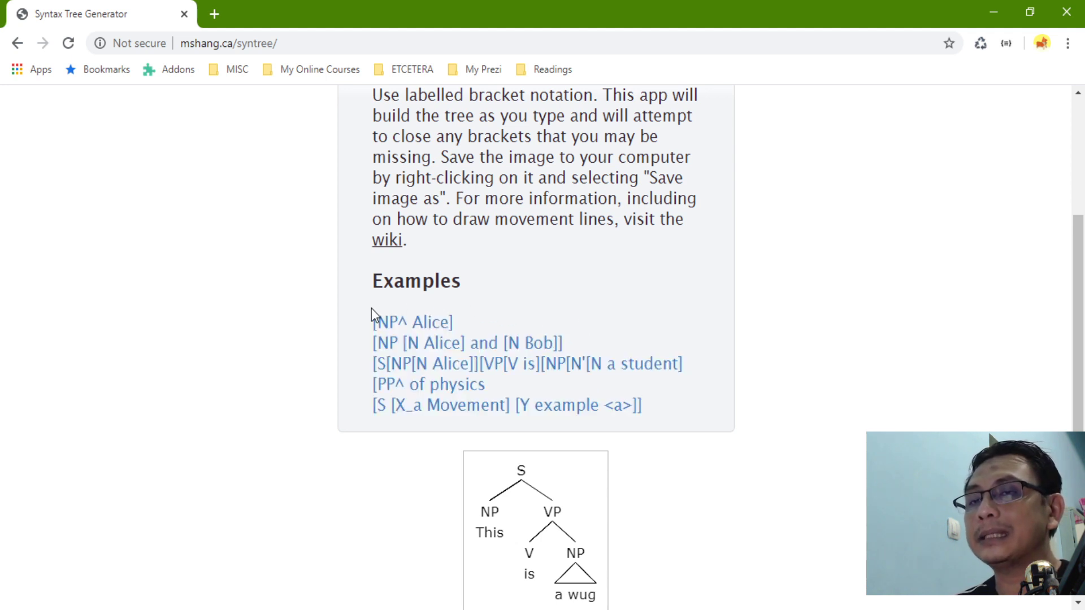
# Step: Open the syntree wiki from the help text in a separate tab and skim its notation, movement line and option sections
pyautogui.middleClick(396, 243)
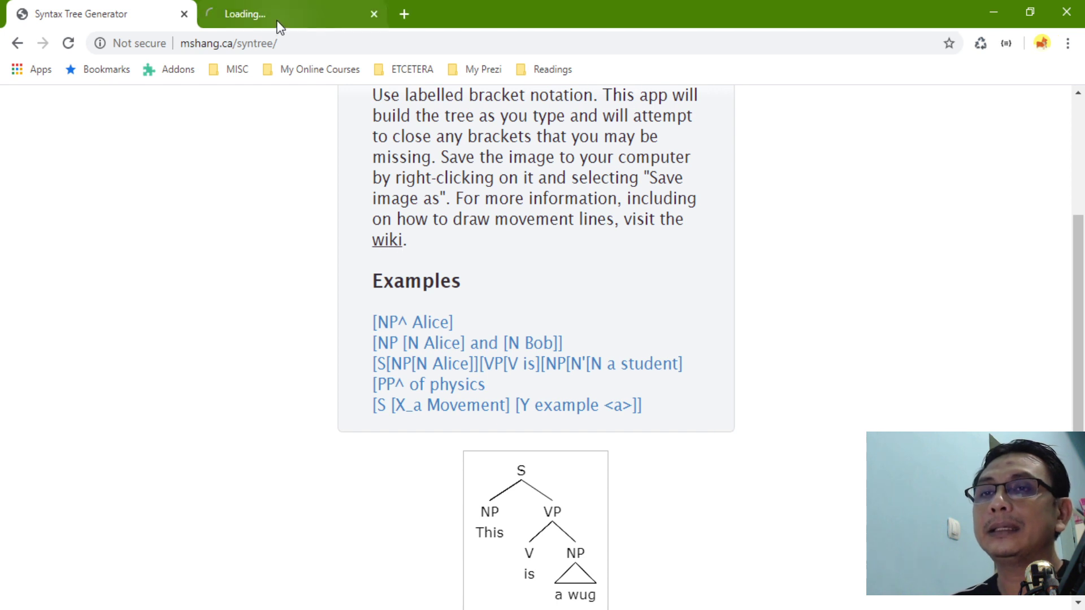
pyautogui.click(278, 22)
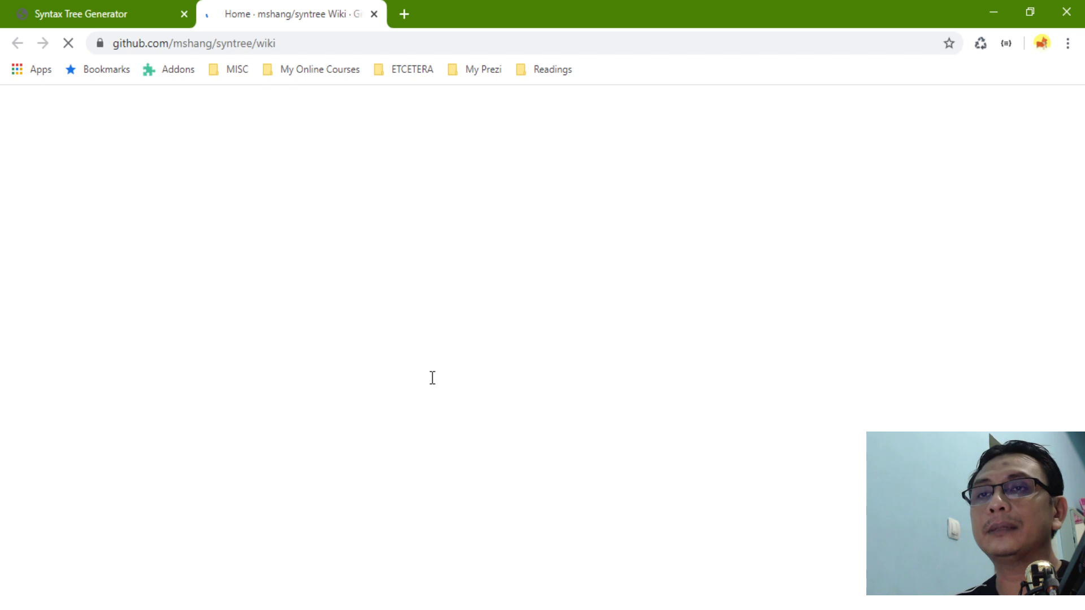
pyautogui.scroll(-15, 497, 339)
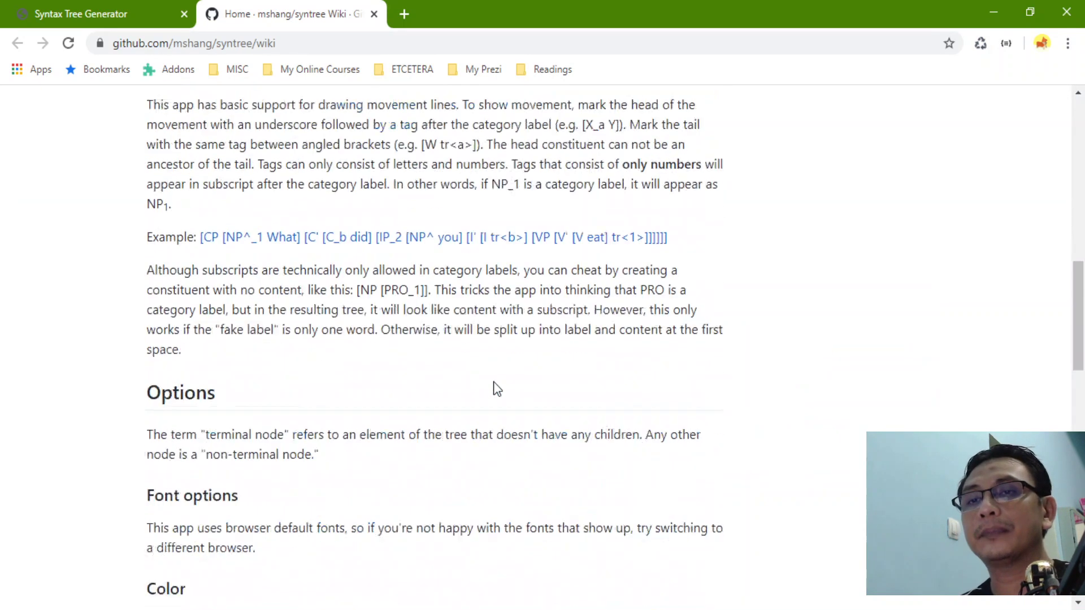
pyautogui.scroll(-20, 495, 388)
pyautogui.scroll(20, 493, 392)
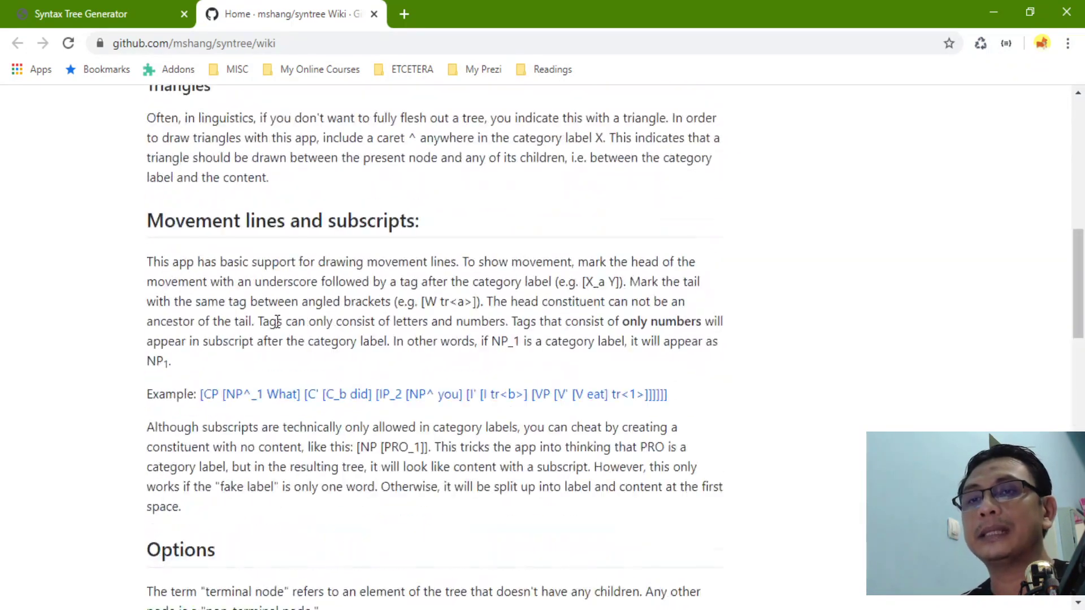
pyautogui.scroll(20, 255, 186)
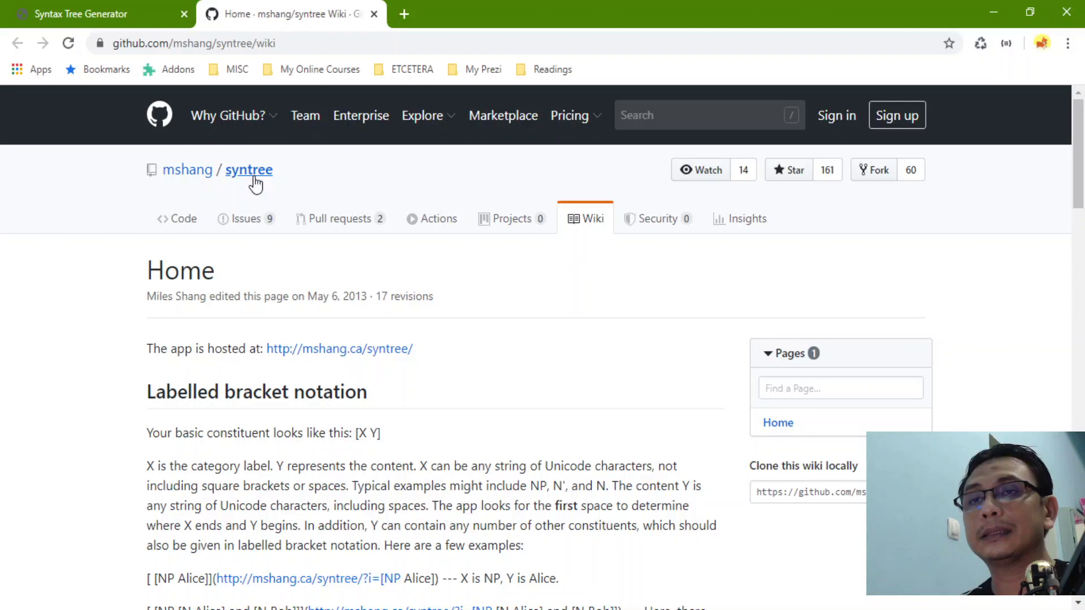
# Step: Return to the Syntax Tree Generator's notation editor and delete the entire sample bracket notation
pyautogui.click(89, 6)
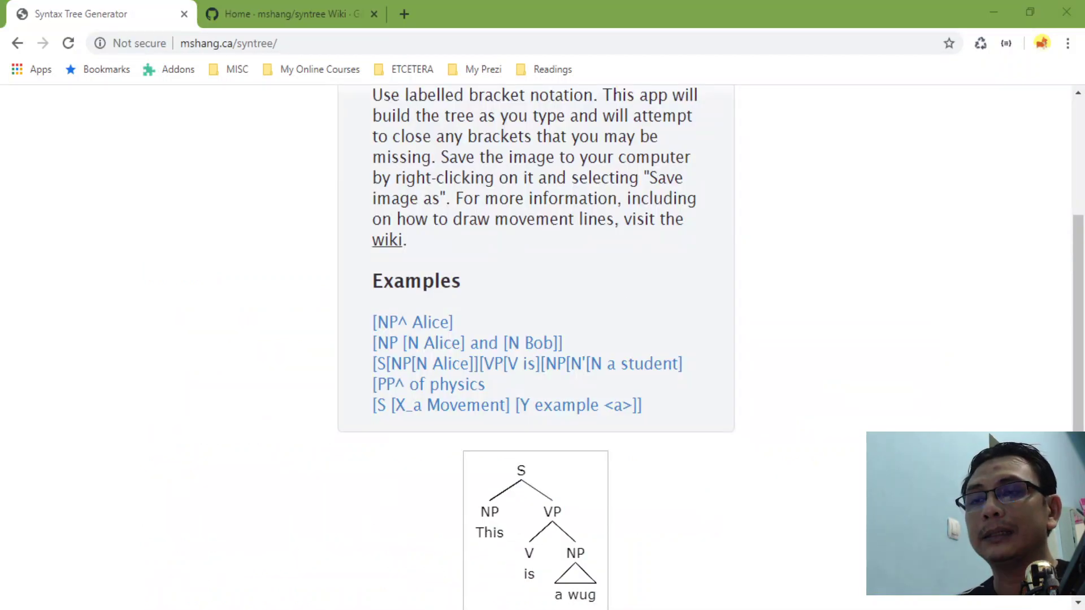
pyautogui.scroll(3, 540, 343)
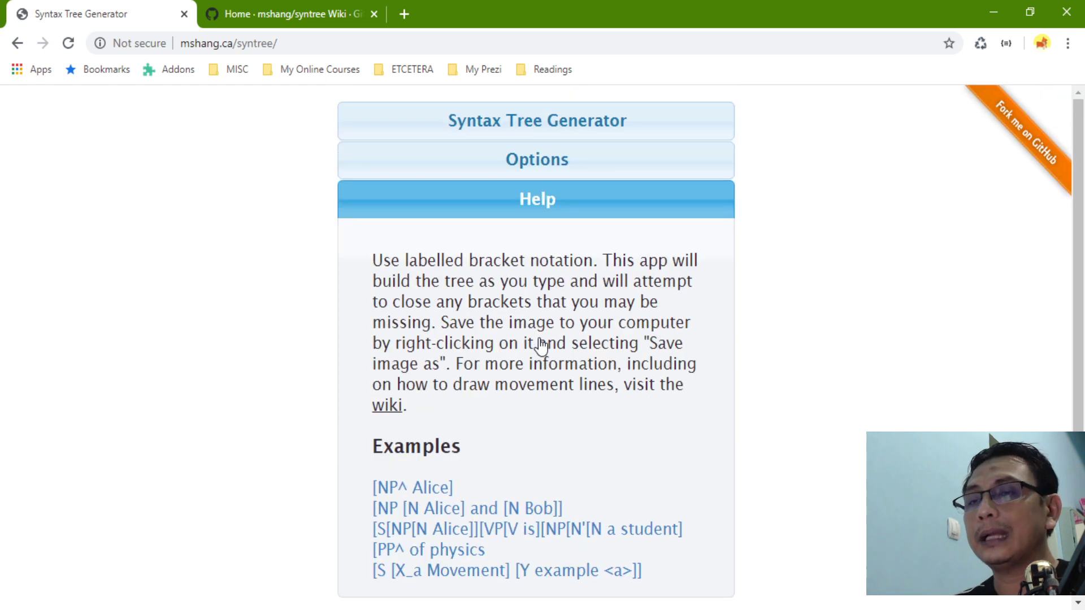
pyautogui.click(519, 128)
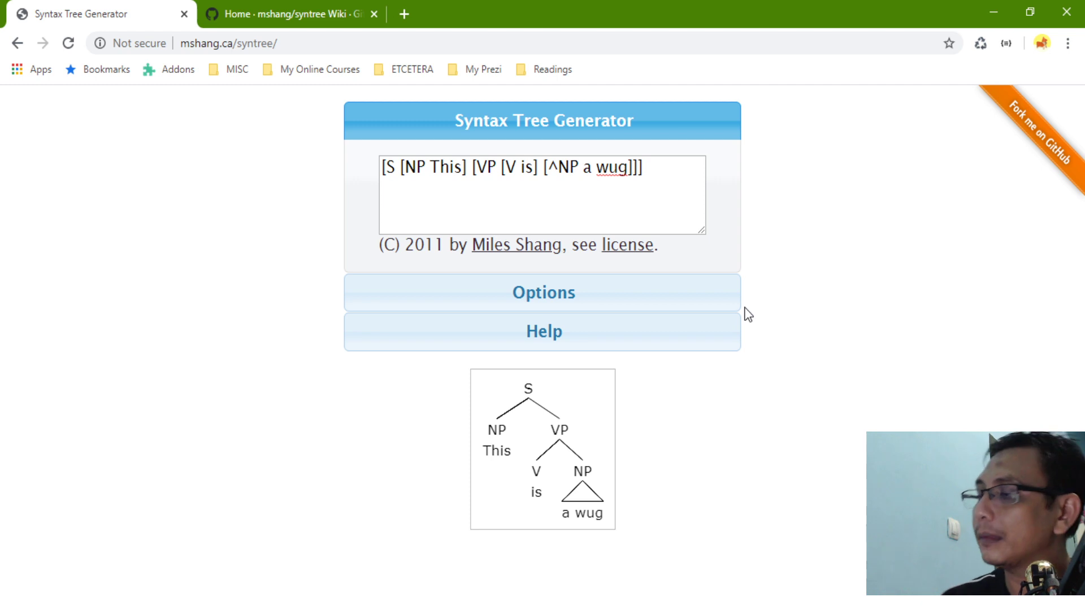
pyautogui.moveTo(669, 168); pyautogui.dragTo(4, 99)
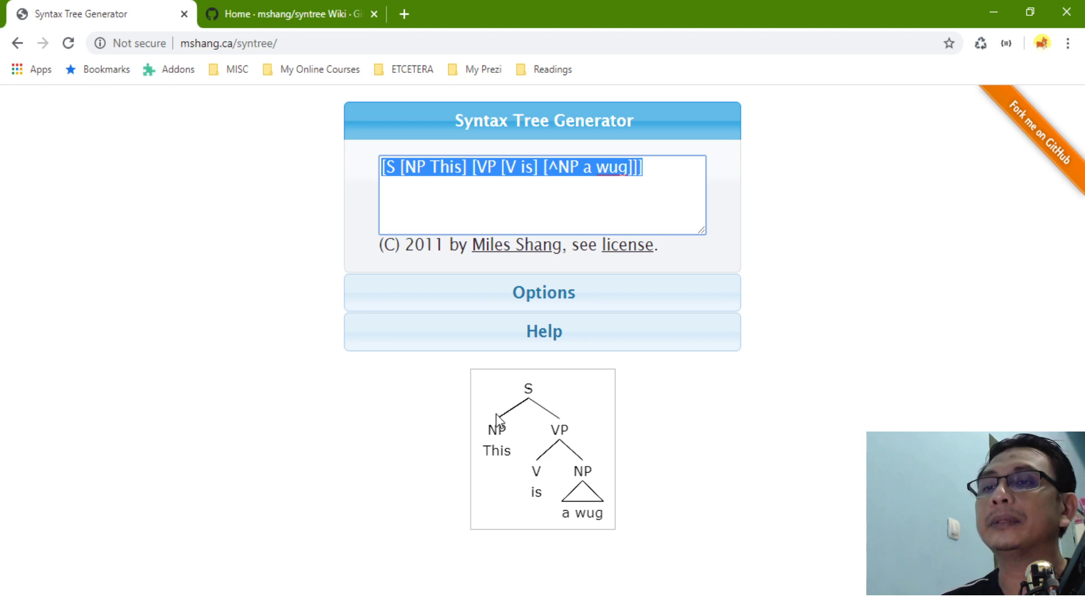
pyautogui.click(668, 170)
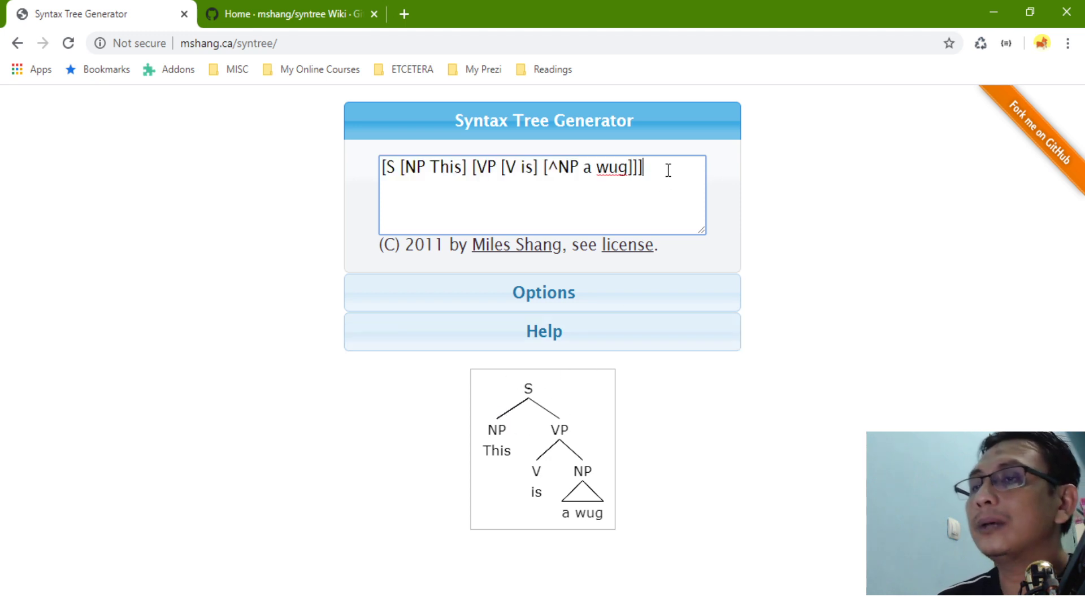
pyautogui.hotkey('ctrl', 'a')
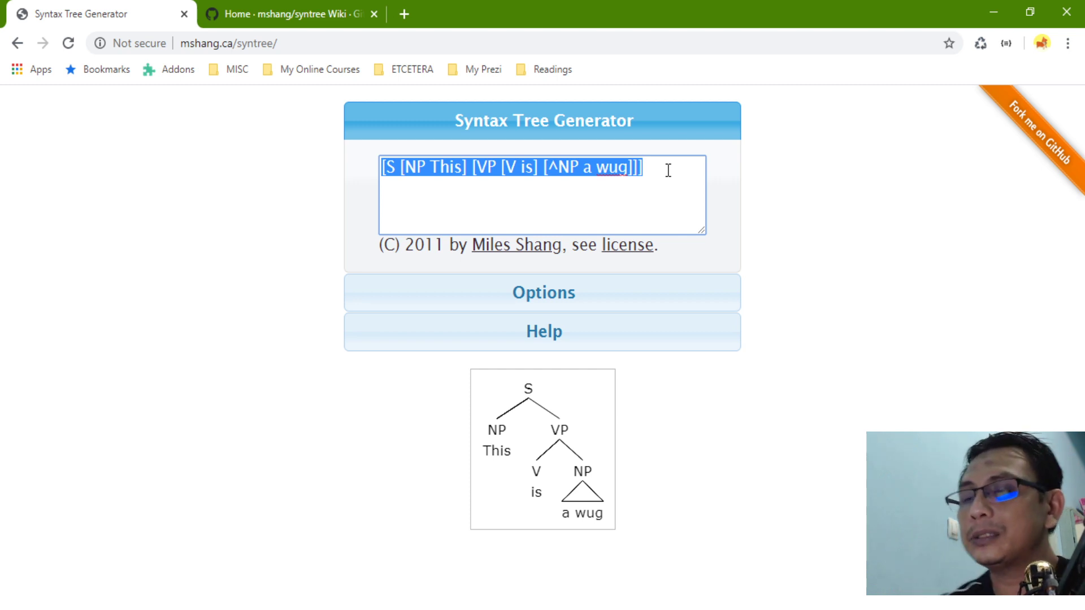
pyautogui.press('BackSpace')
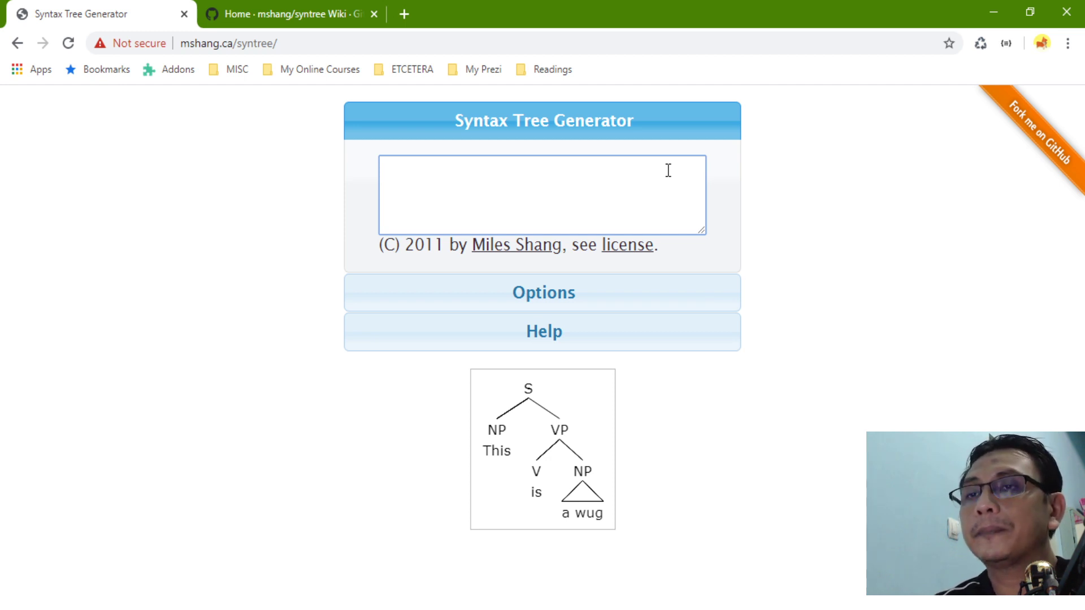
# Step: Enter a new bracket notation consisting of the single node [A]
pyautogui.write('[')
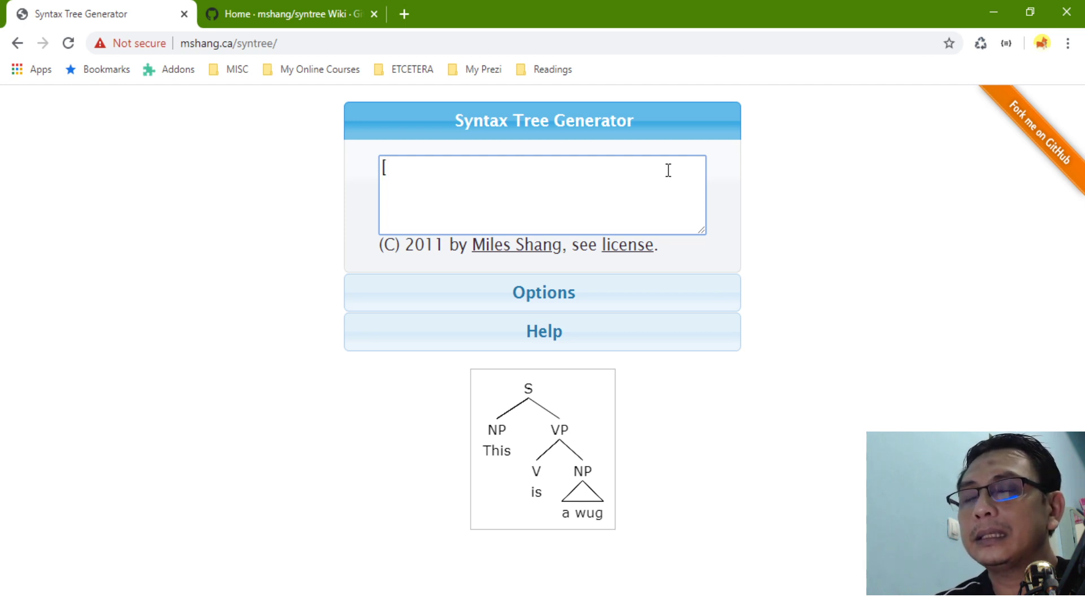
pyautogui.write(' ]')
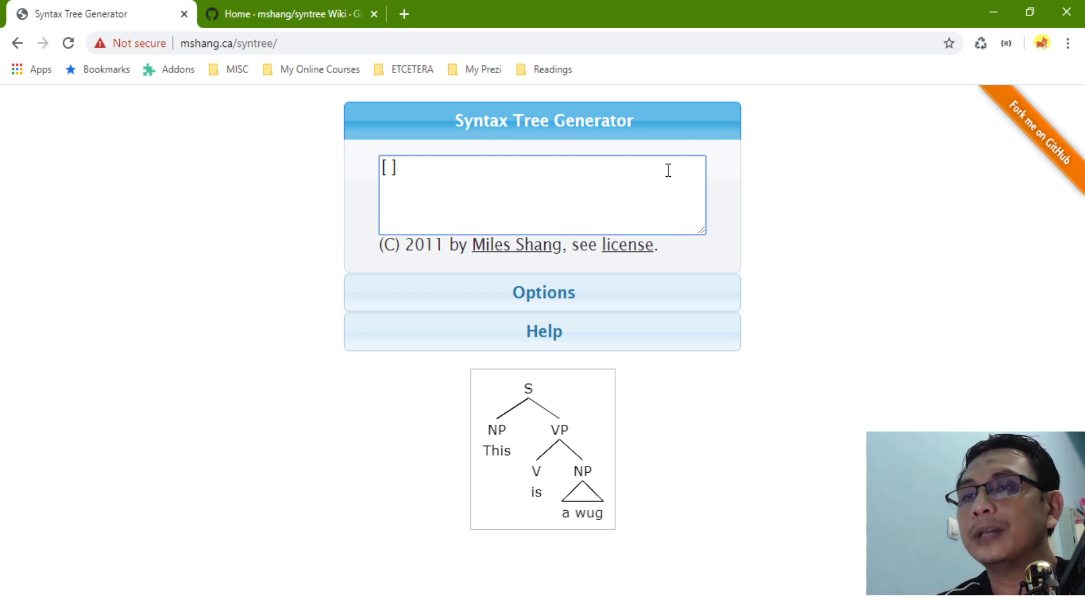
pyautogui.press('Left')
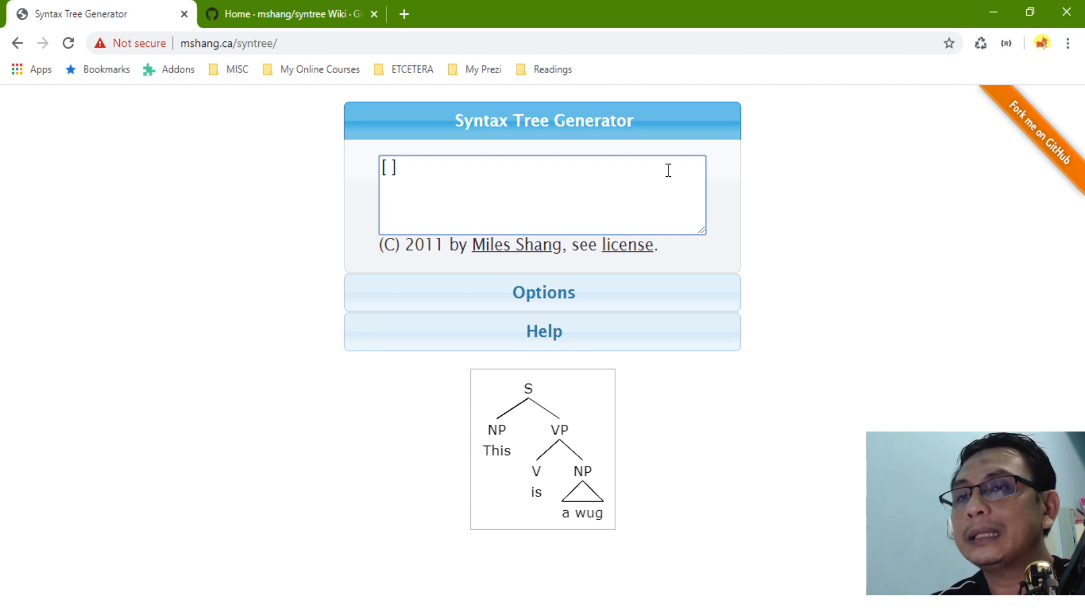
pyautogui.press('BackSpace')
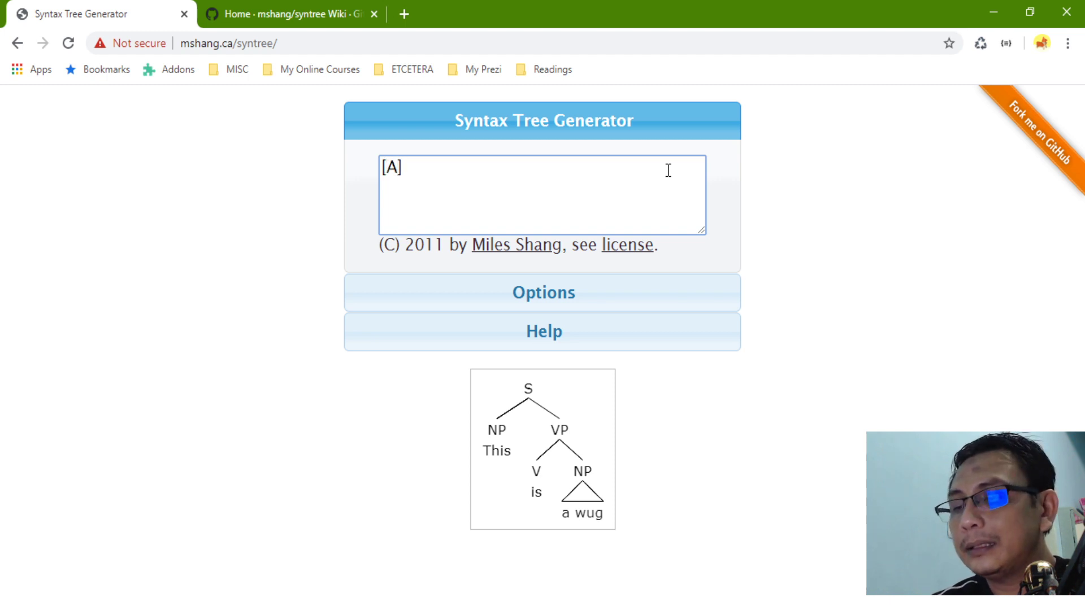
# Step: Nest two child nodes, B and C, inside node A so that the notation reads [A[B][C]]
pyautogui.hotkey('shift', 'Left')
pyautogui.hotkey('shift', 'Left')
pyautogui.hotkey('shift', 'Left')
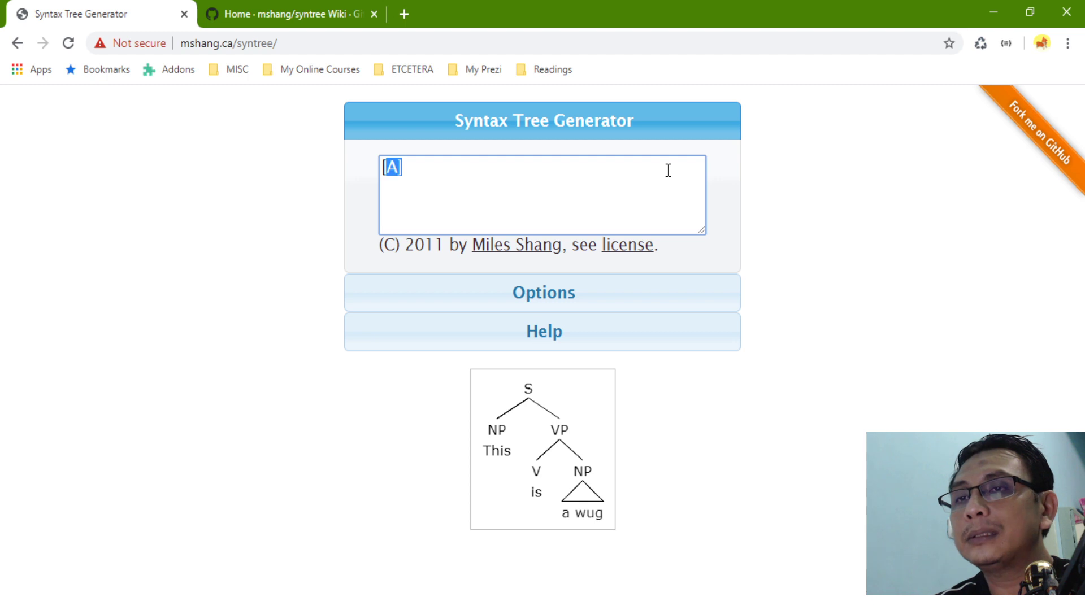
pyautogui.press('Right')
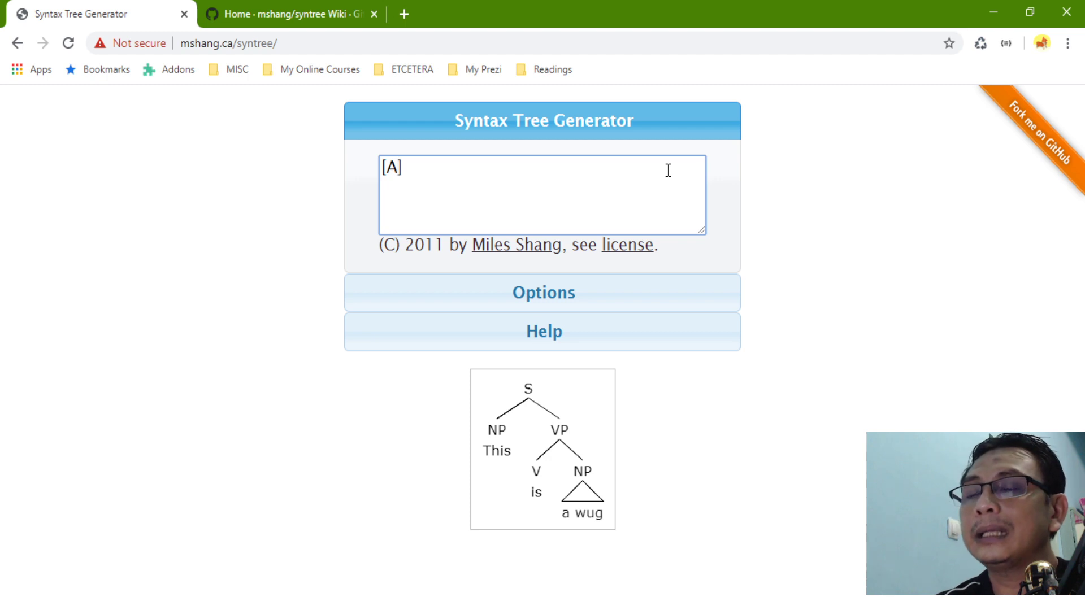
pyautogui.write('[]')
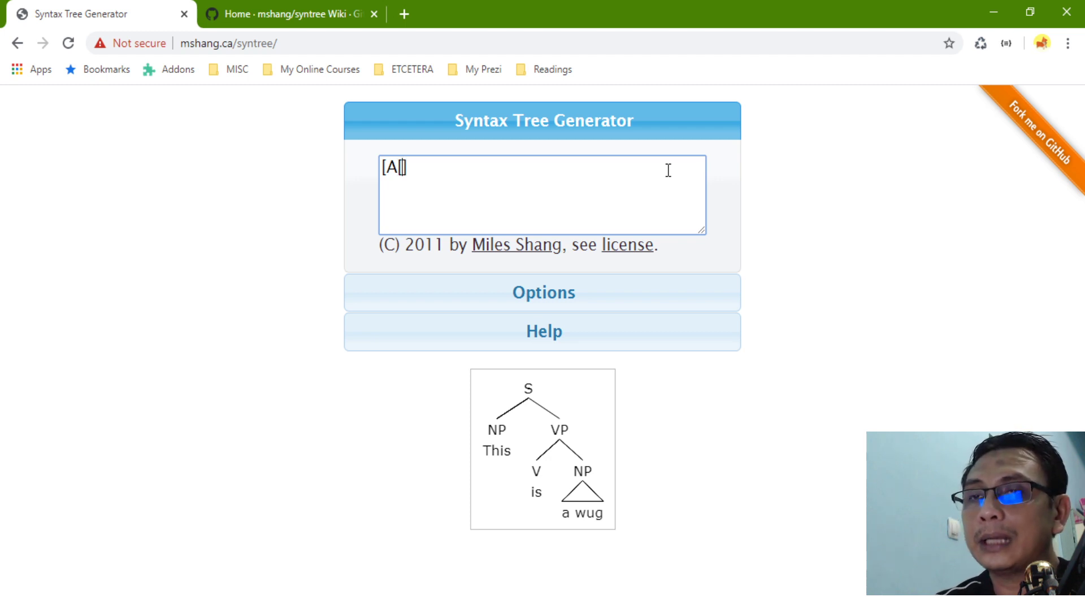
pyautogui.write(']')
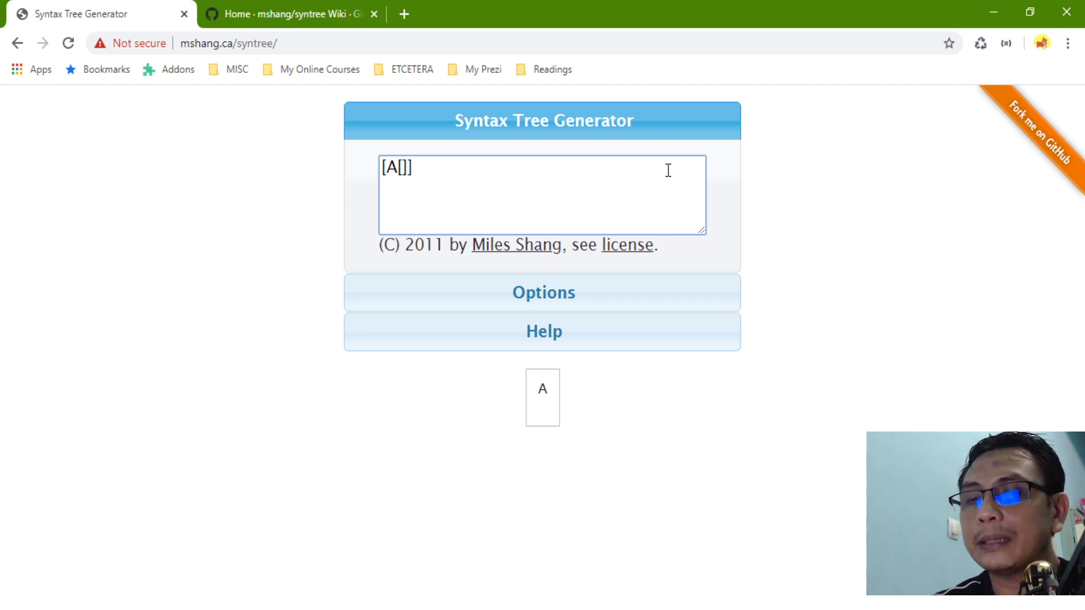
pyautogui.write('B')
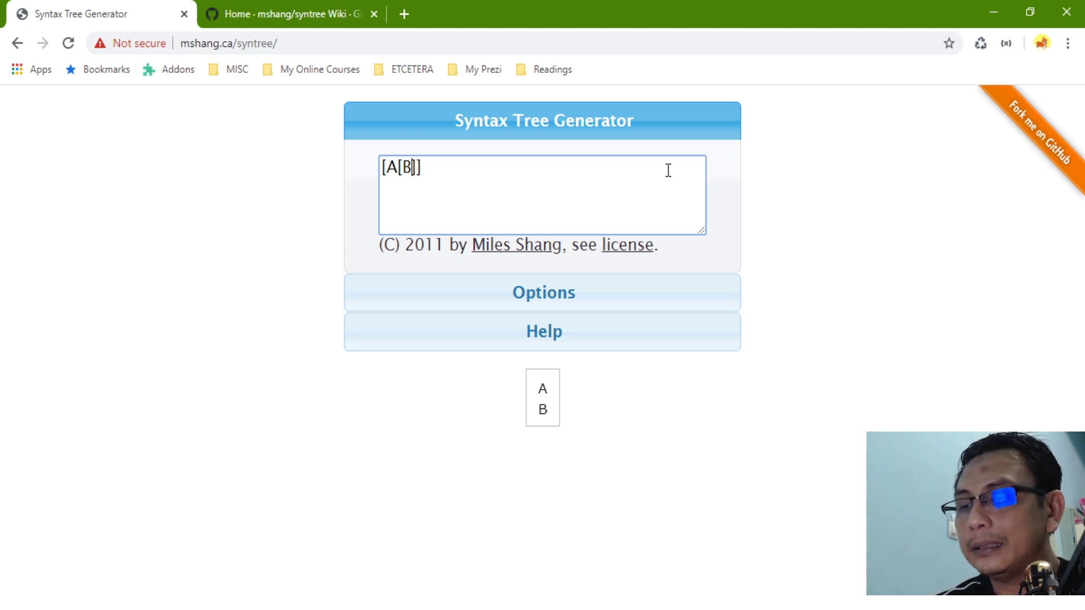
pyautogui.press('Right')
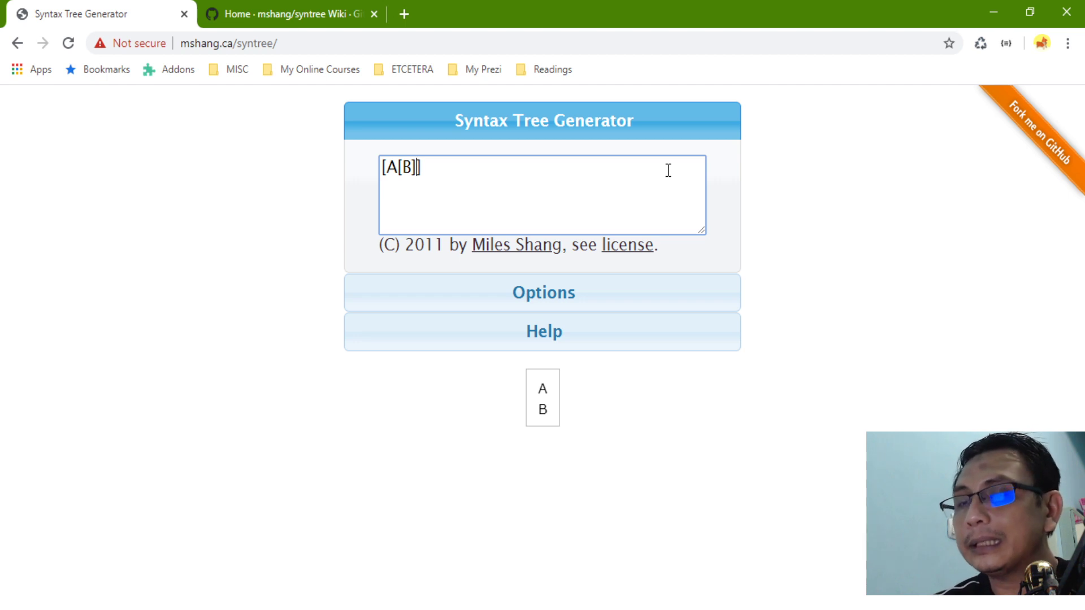
pyautogui.write('[B][')
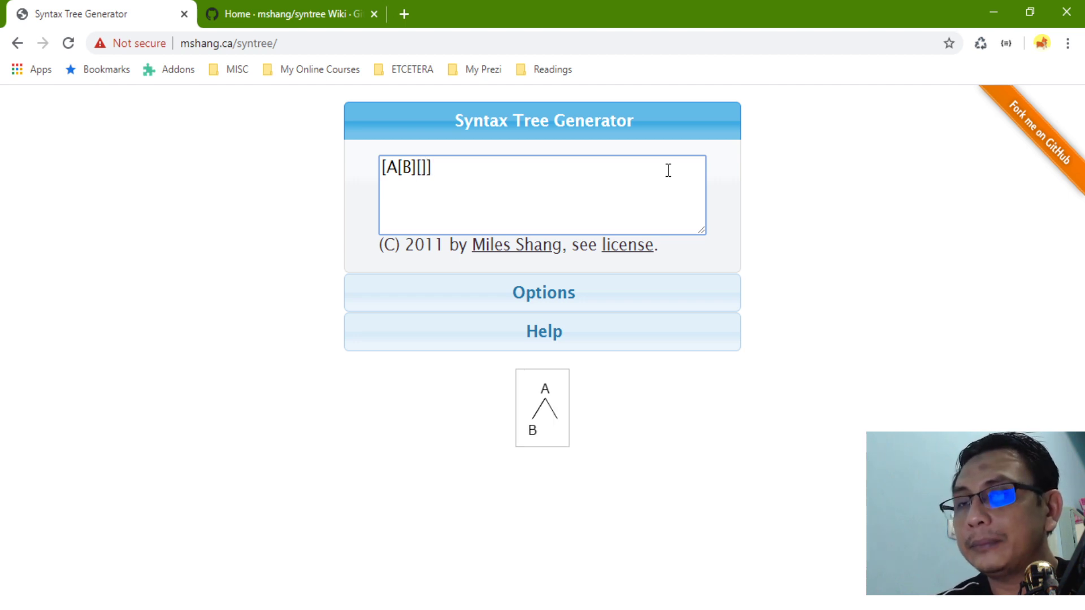
pyautogui.write('C')
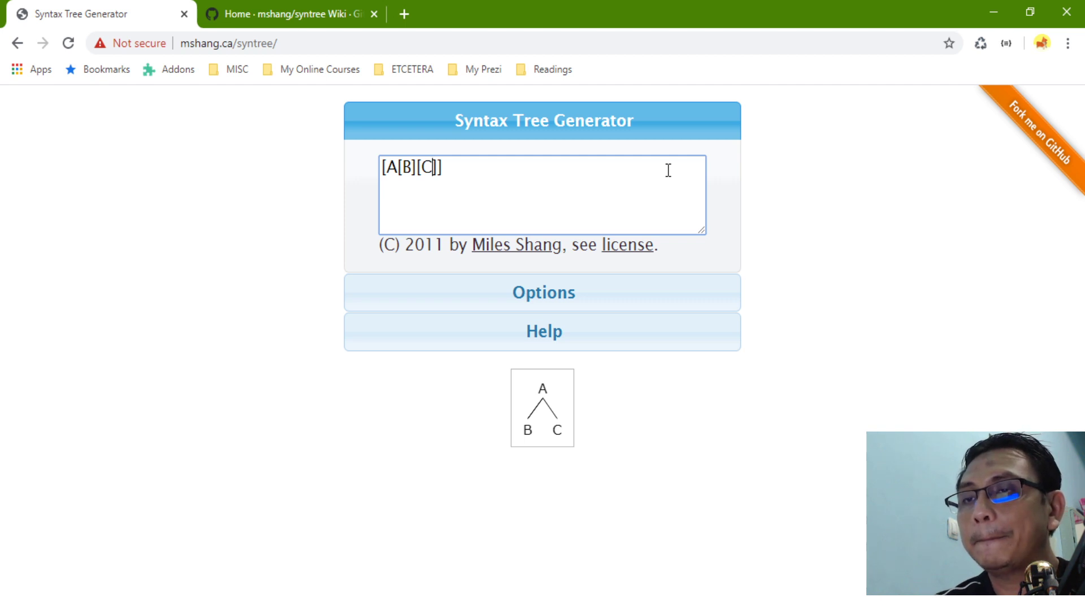
# Step: Clear the notation and rebuild it as [A[B][C]], entering A with two empty child brackets before filling in their labels
pyautogui.hotkey('ctrl', 'a')
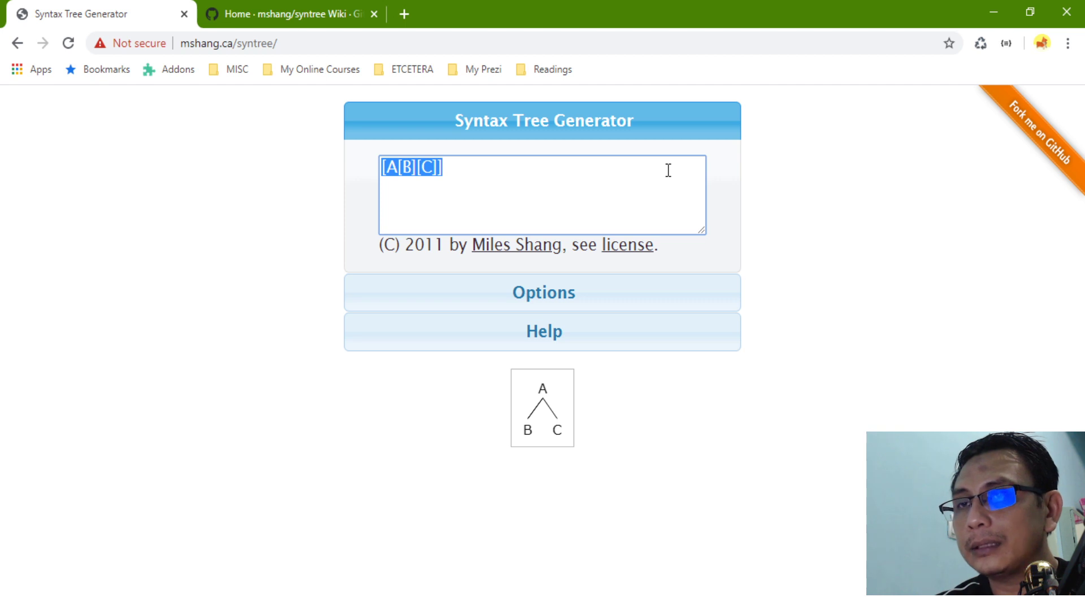
pyautogui.press('BackSpace')
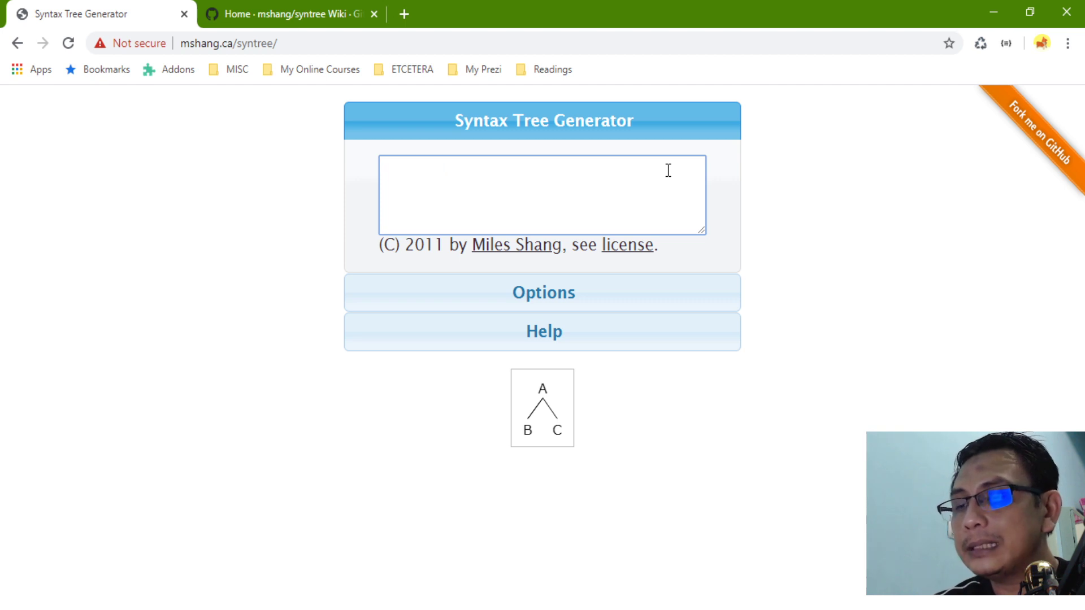
pyautogui.write('[')
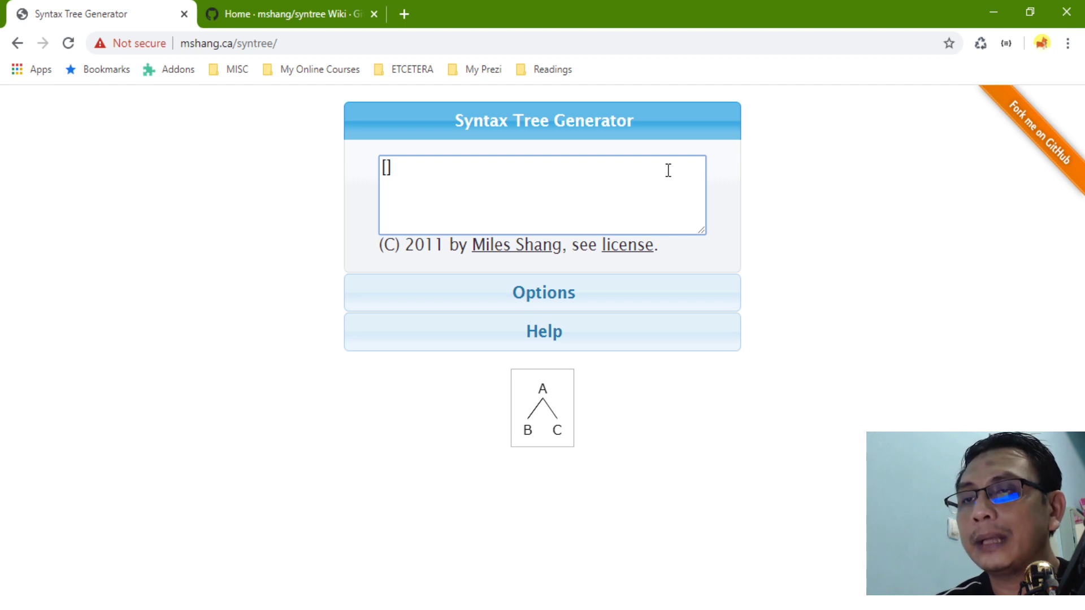
pyautogui.write('A')
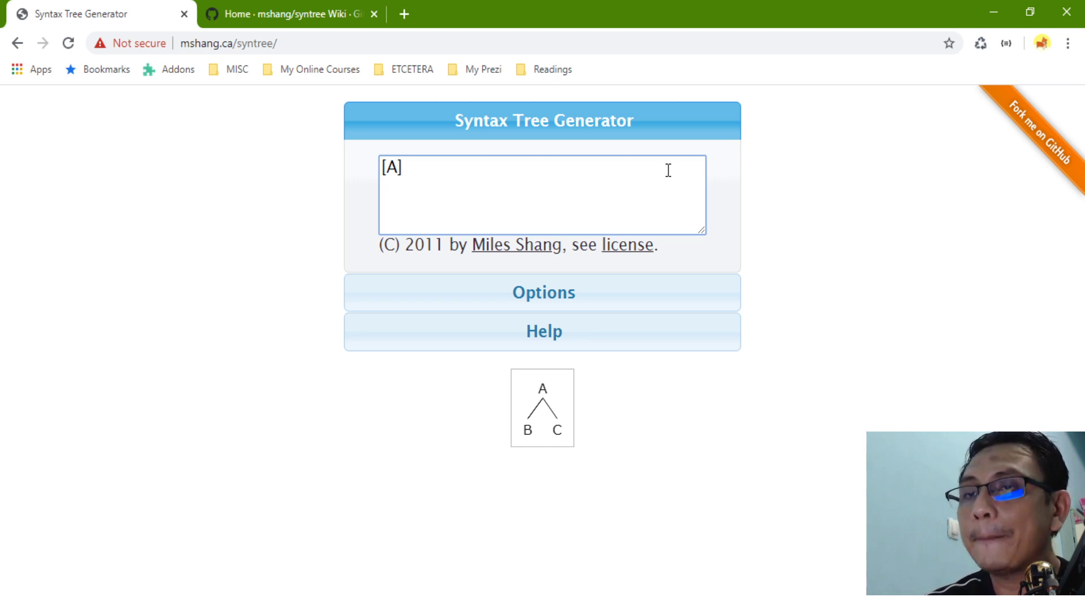
pyautogui.write('[]')
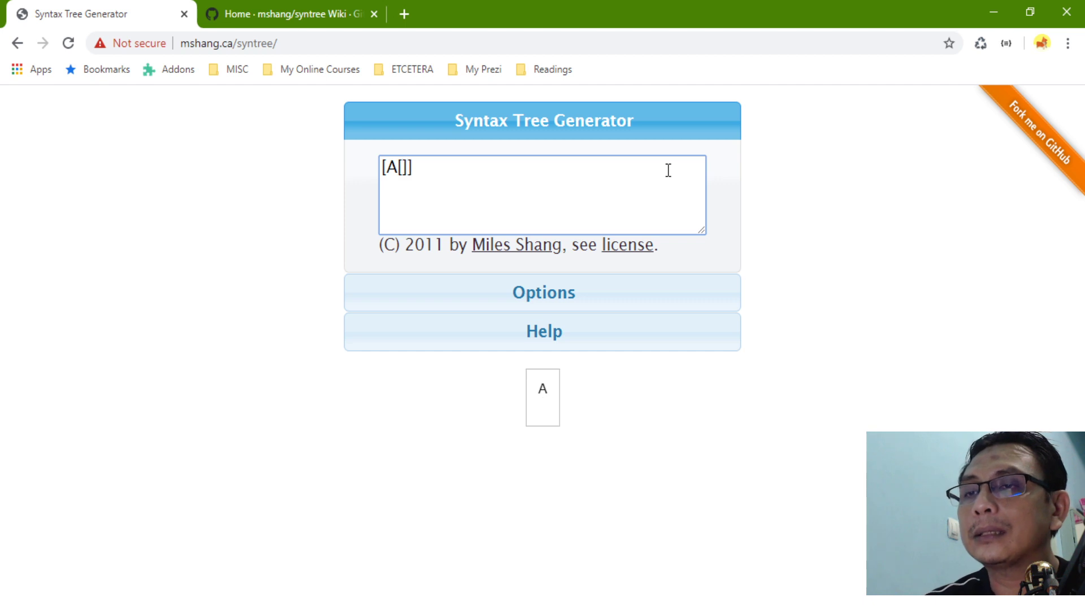
pyautogui.write('[]')
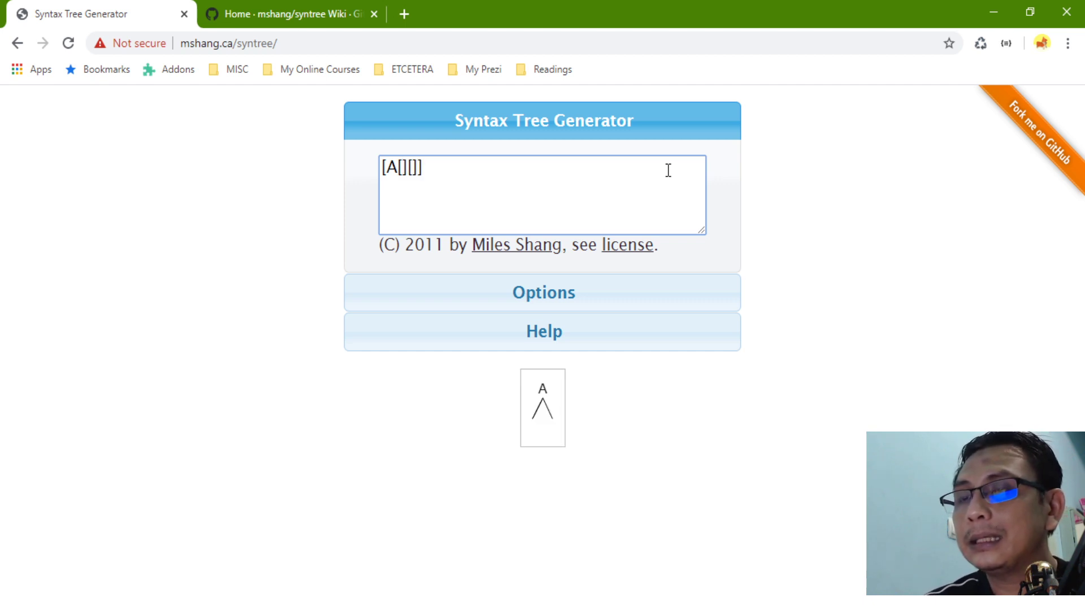
pyautogui.write('B')
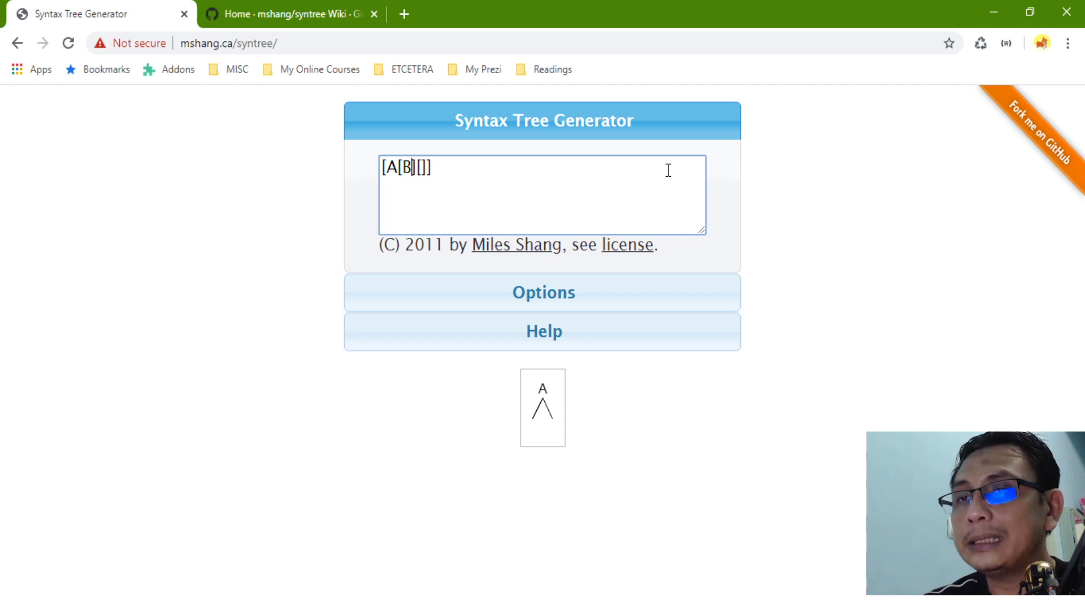
pyautogui.press('Right')
pyautogui.press('Right')
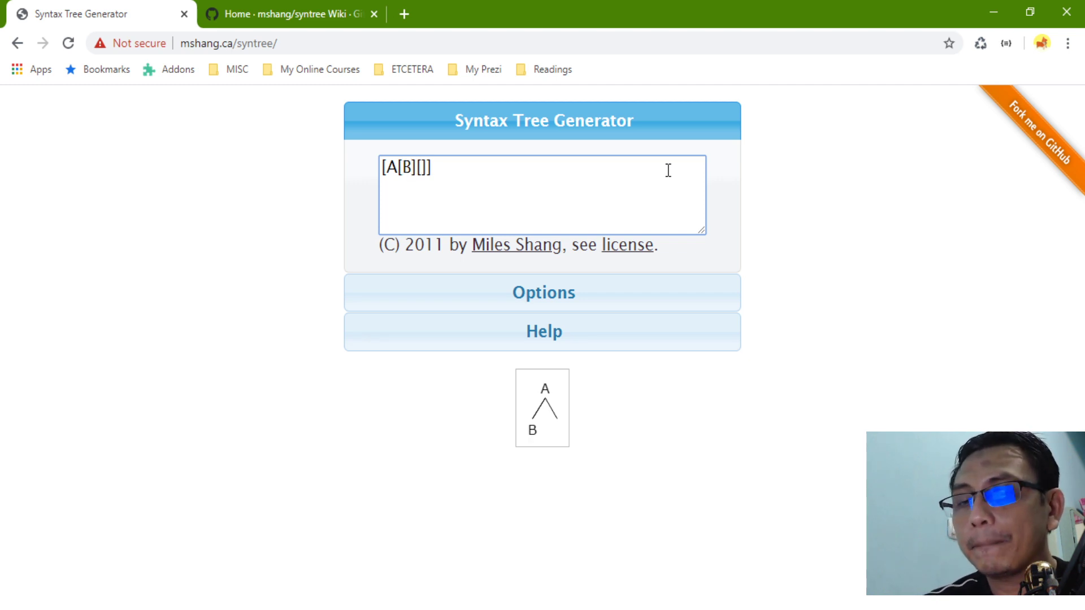
pyautogui.write('C')
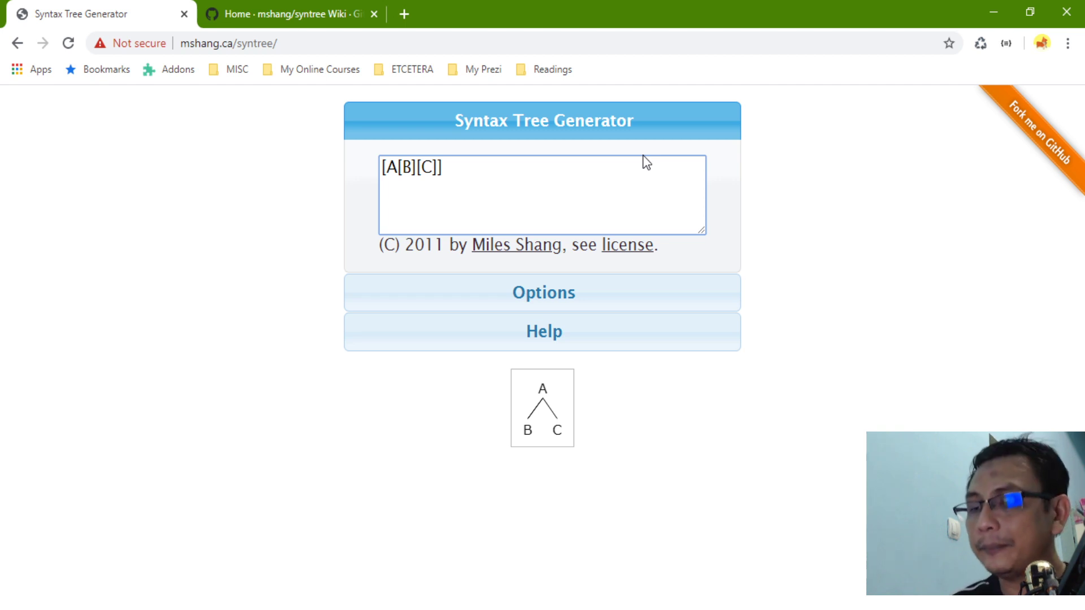
# Step: Add a sample first name as the word under node B, separated from the label by a space
pyautogui.press('Left')
pyautogui.press('Left')
pyautogui.press('Left')
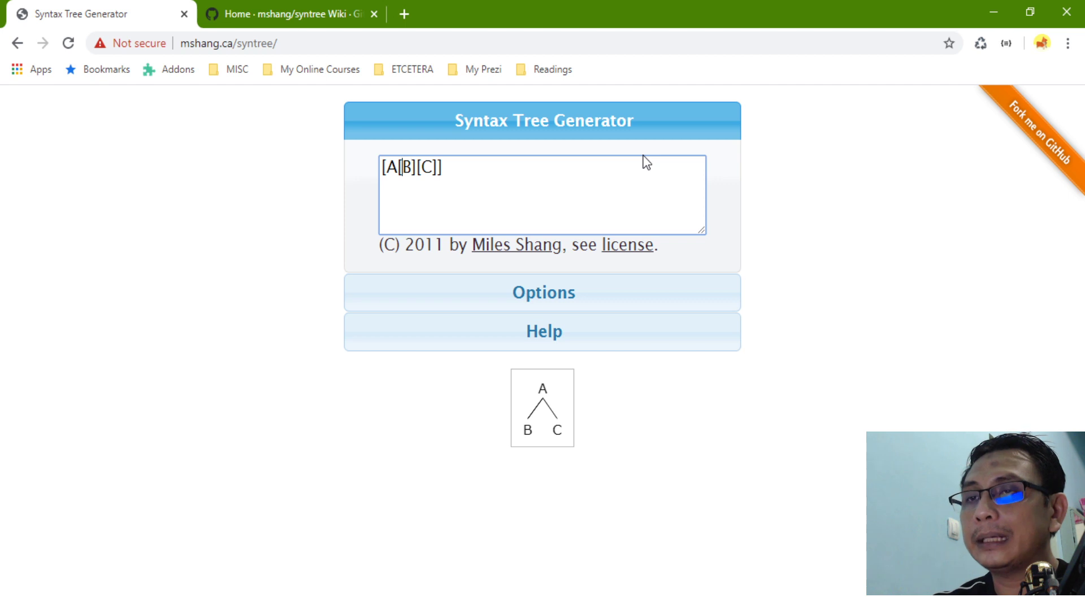
pyautogui.hotkey('shift', 'Right')
pyautogui.hotkey('shift', 'Right')
pyautogui.press('Right')
pyautogui.hotkey('shift', 'Left')
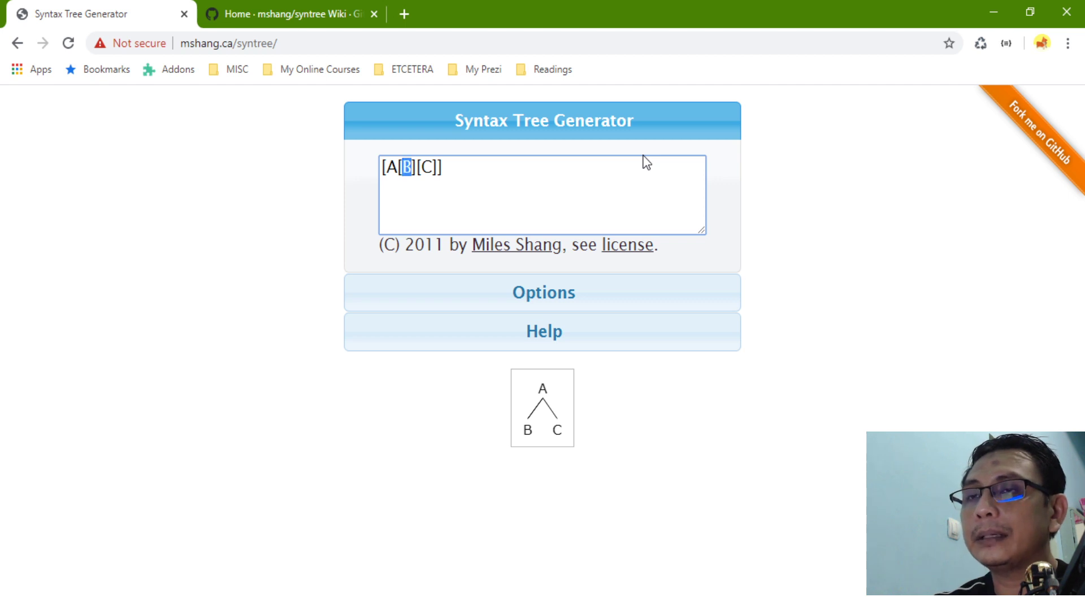
pyautogui.hotkey('shift', 'Right')
pyautogui.hotkey('shift', 'Left')
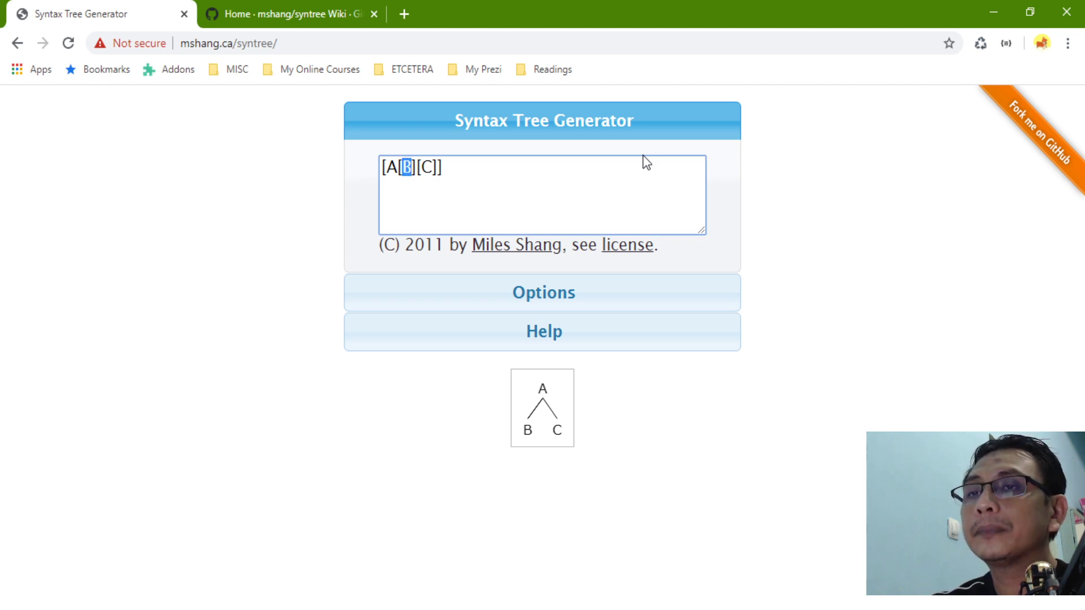
pyautogui.hotkey('shift', 'Right')
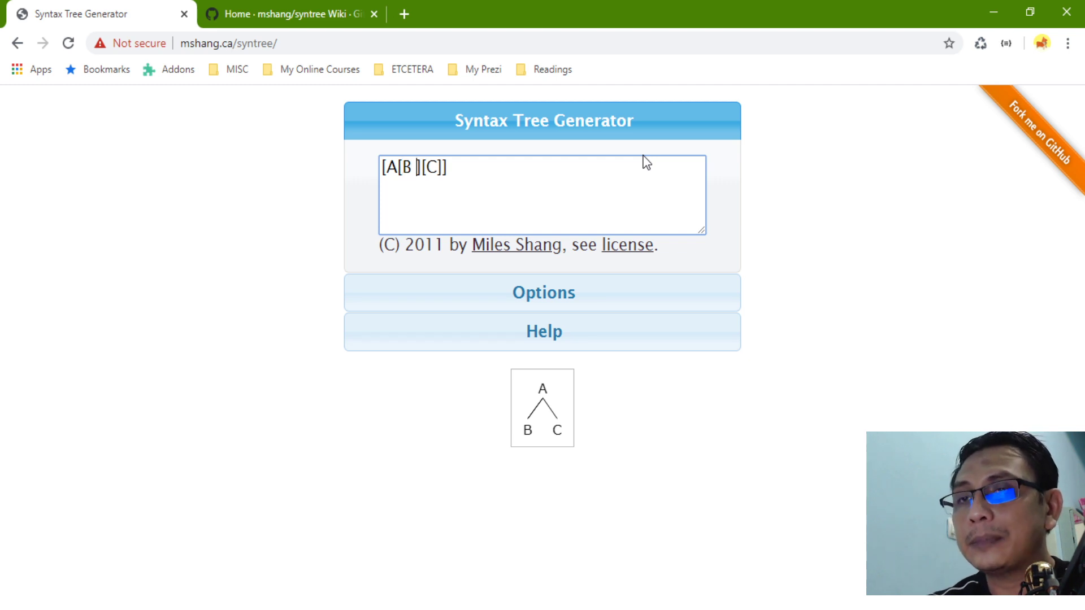
pyautogui.write('John')
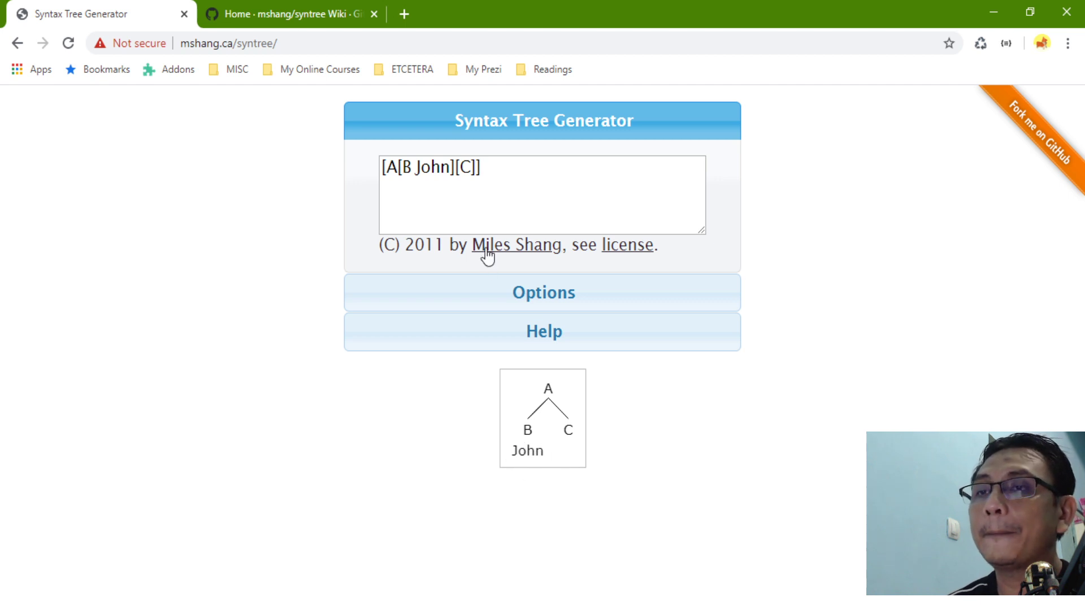
# Step: Add another sample first name as the word under node C, separated from the label by a space
pyautogui.click(472, 168)
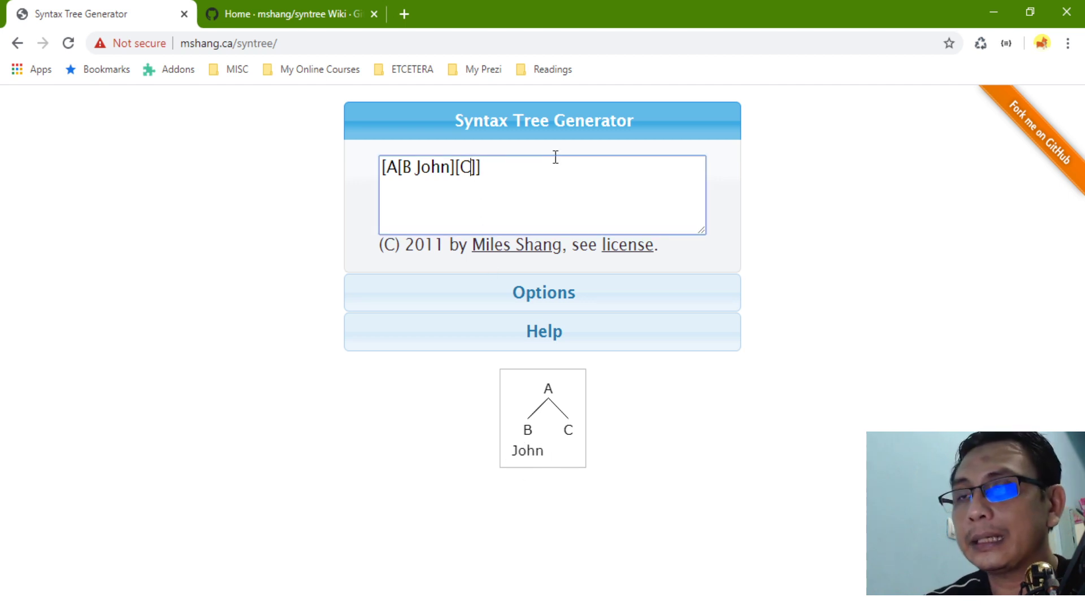
pyautogui.write('Jac')
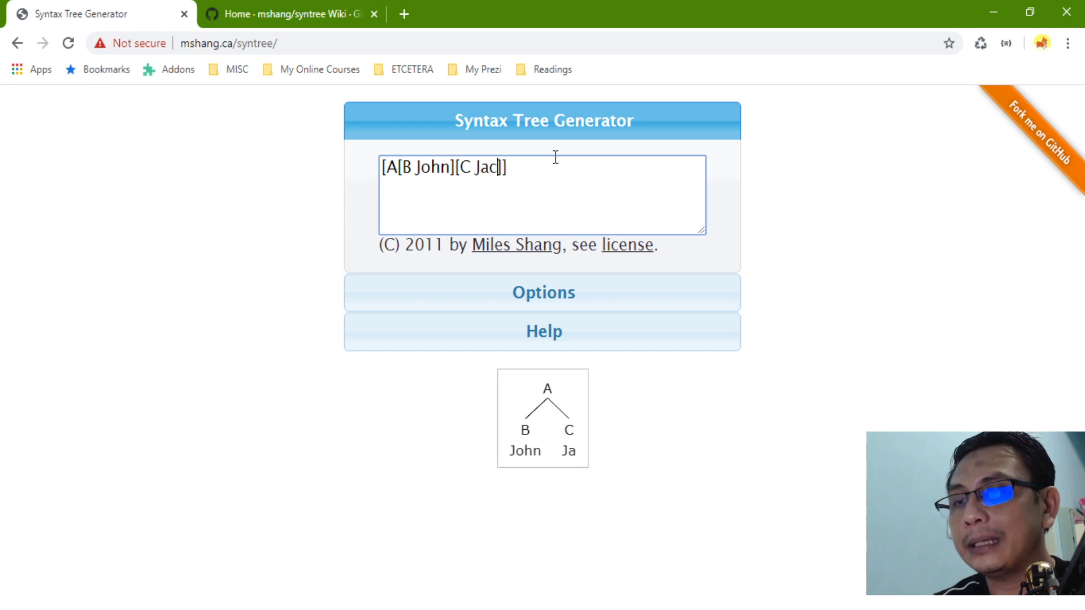
pyautogui.write('k')
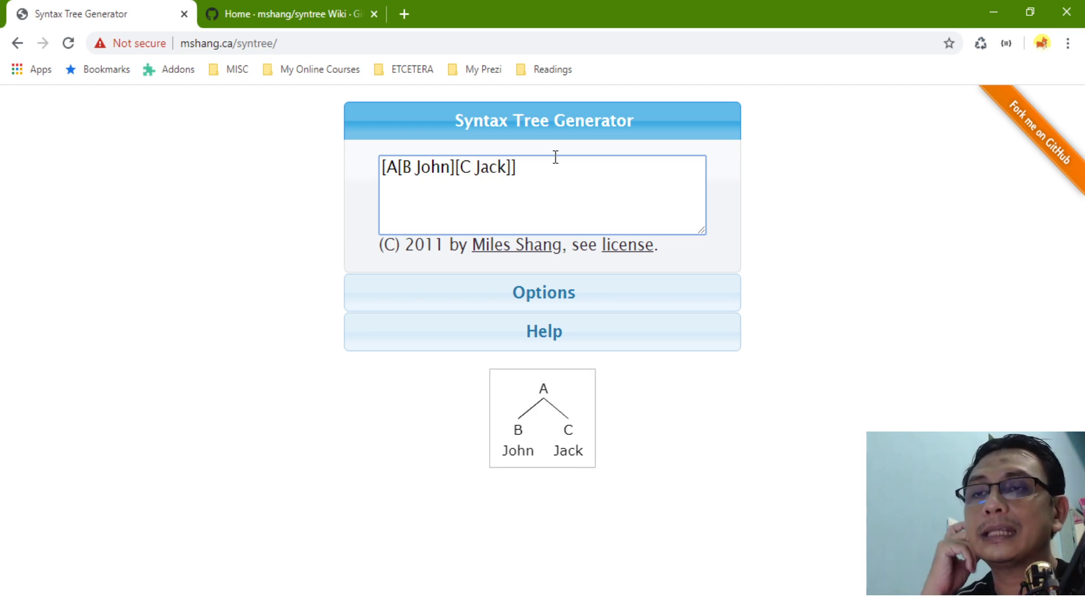
# Step: Replace the word under node B with two empty child brackets to create two branches
pyautogui.click(450, 167)
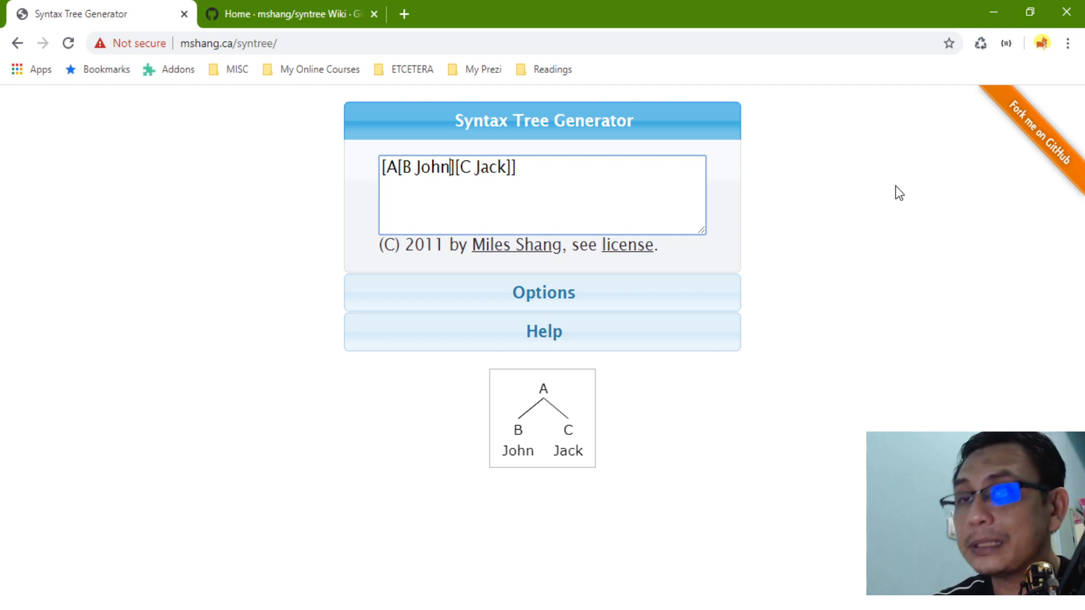
pyautogui.hotkey('ctrl', 'shift', 'Left')
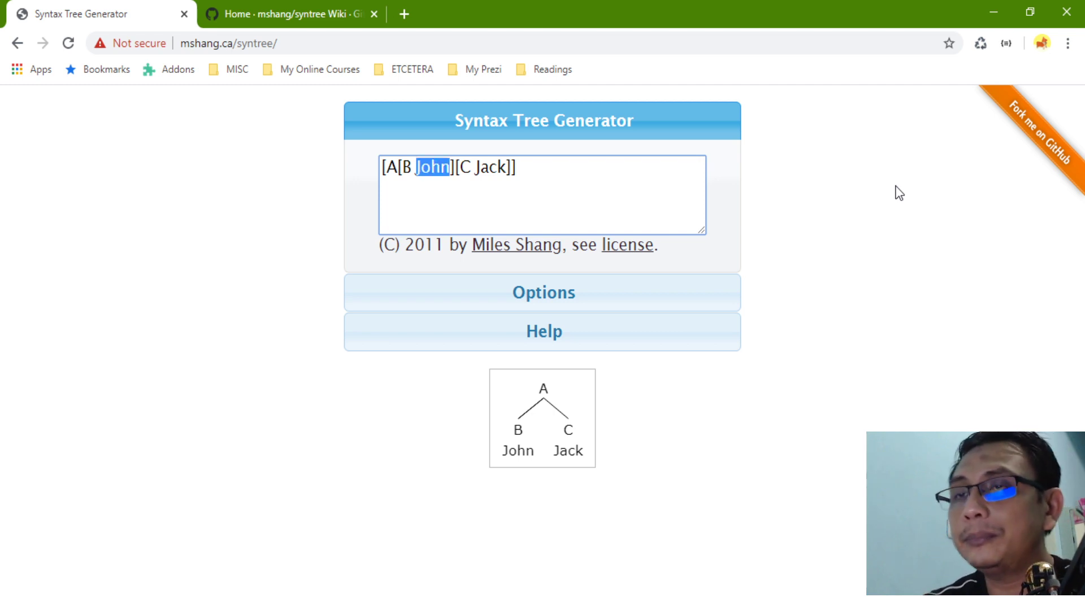
pyautogui.press('BackSpace')
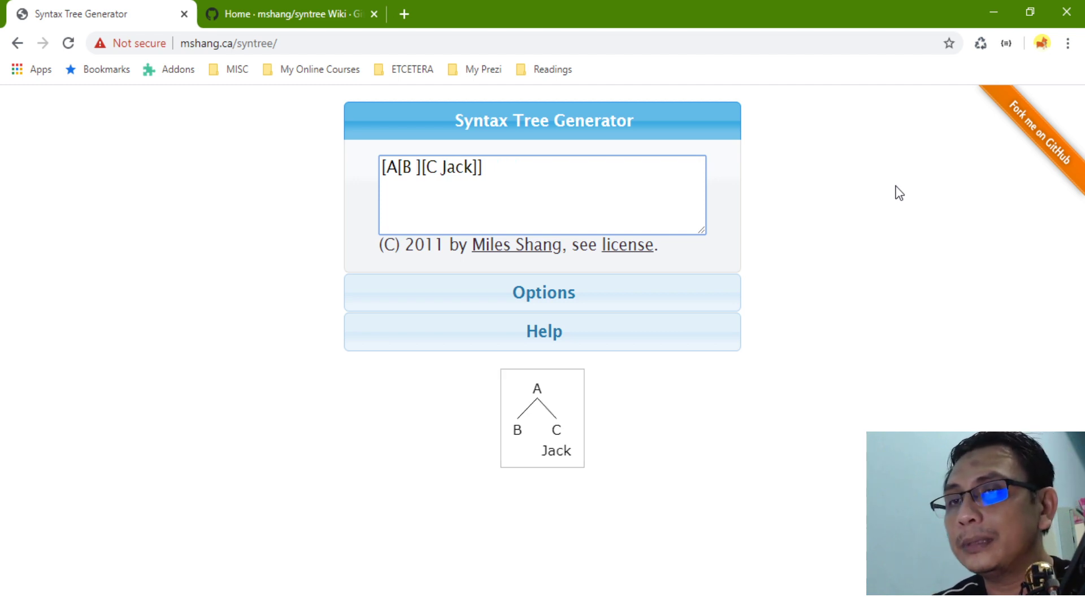
pyautogui.press('BackSpace')
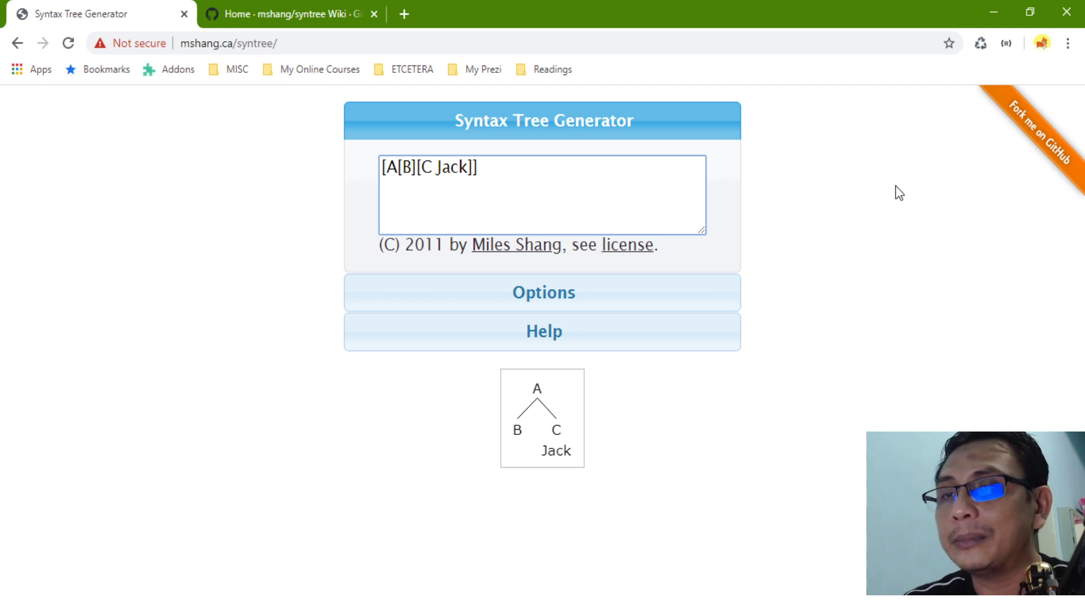
pyautogui.write('[]')
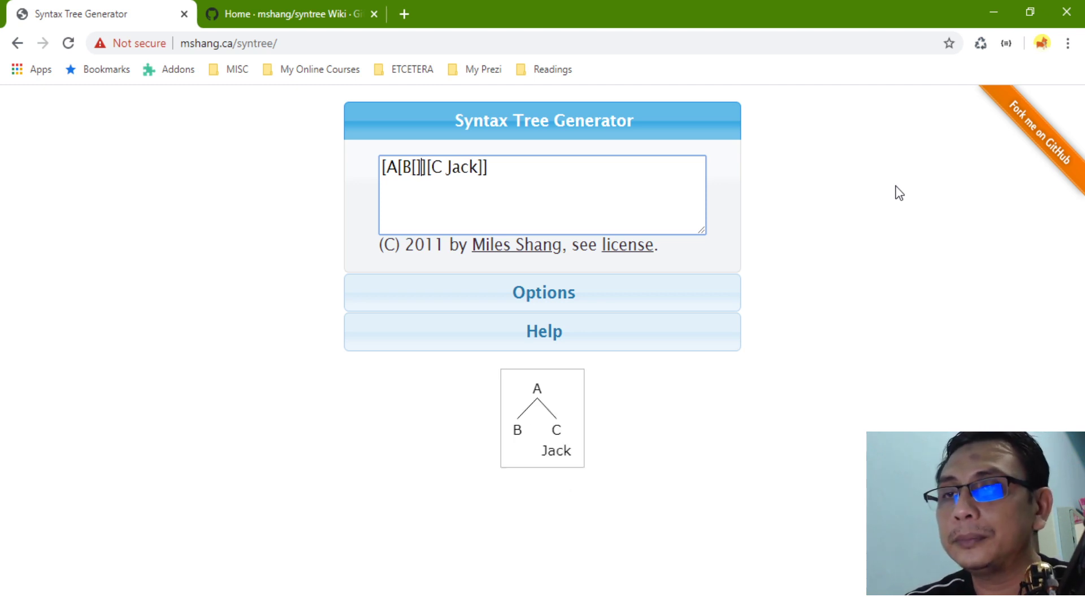
pyautogui.write('[]')
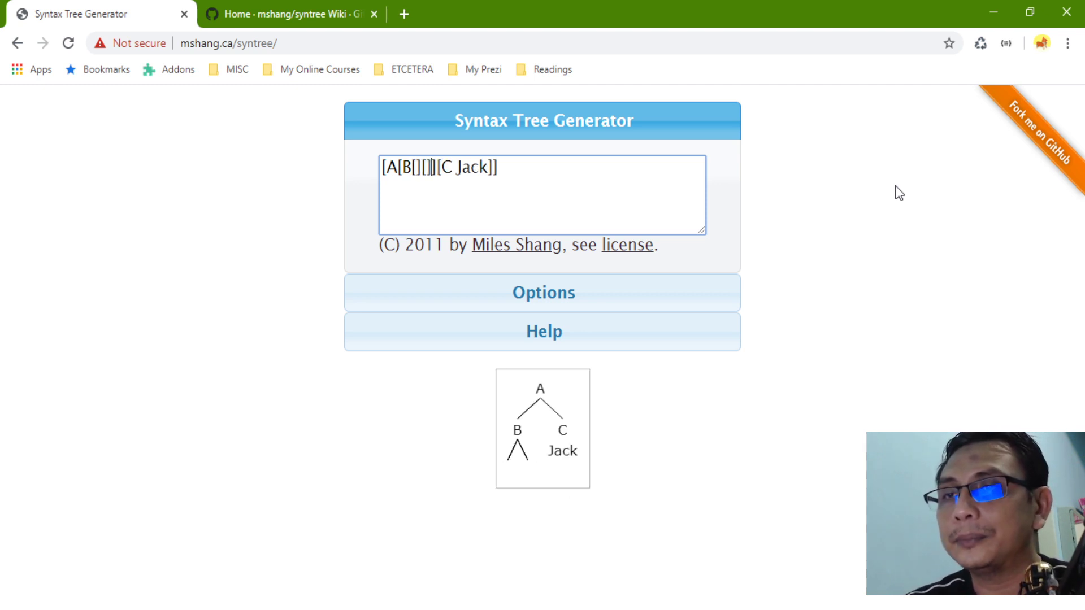
# Step: Label the two empty child brackets under node B as D and E
pyautogui.press('Left')
pyautogui.press('Left')
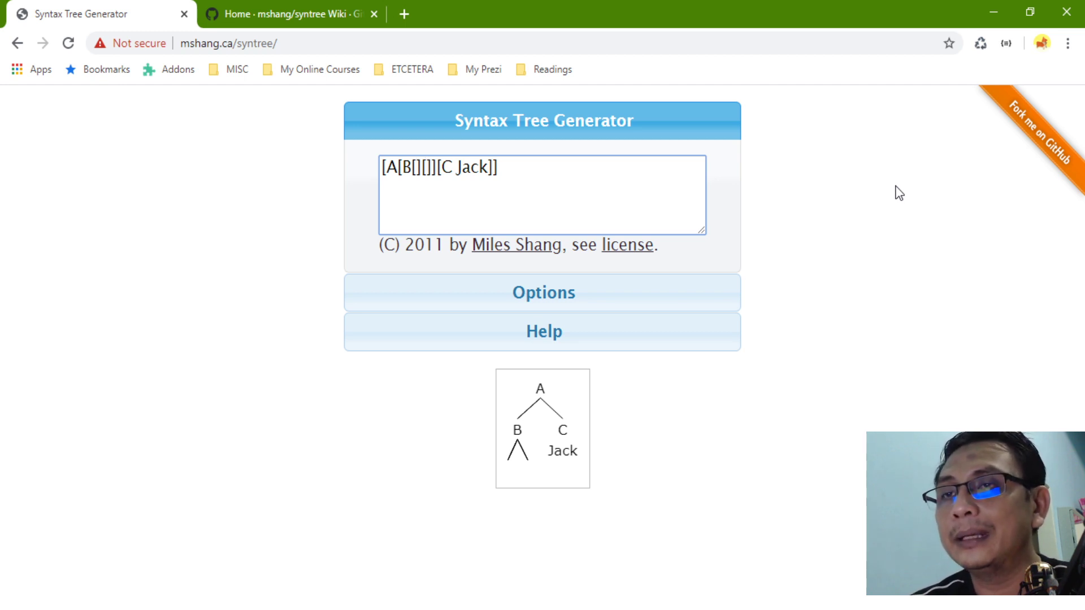
pyautogui.write('D')
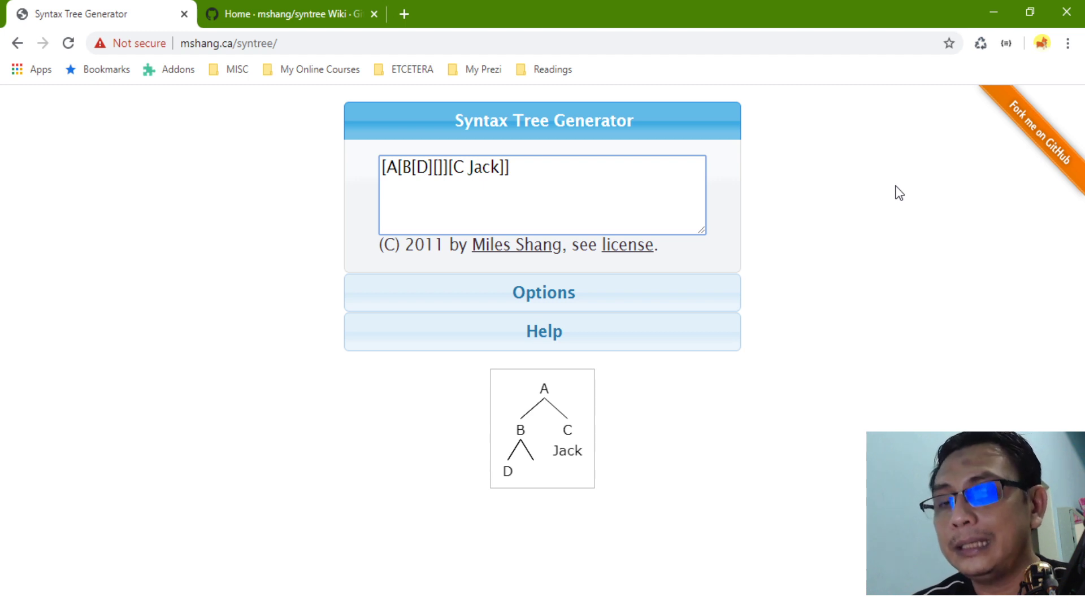
pyautogui.write('E')
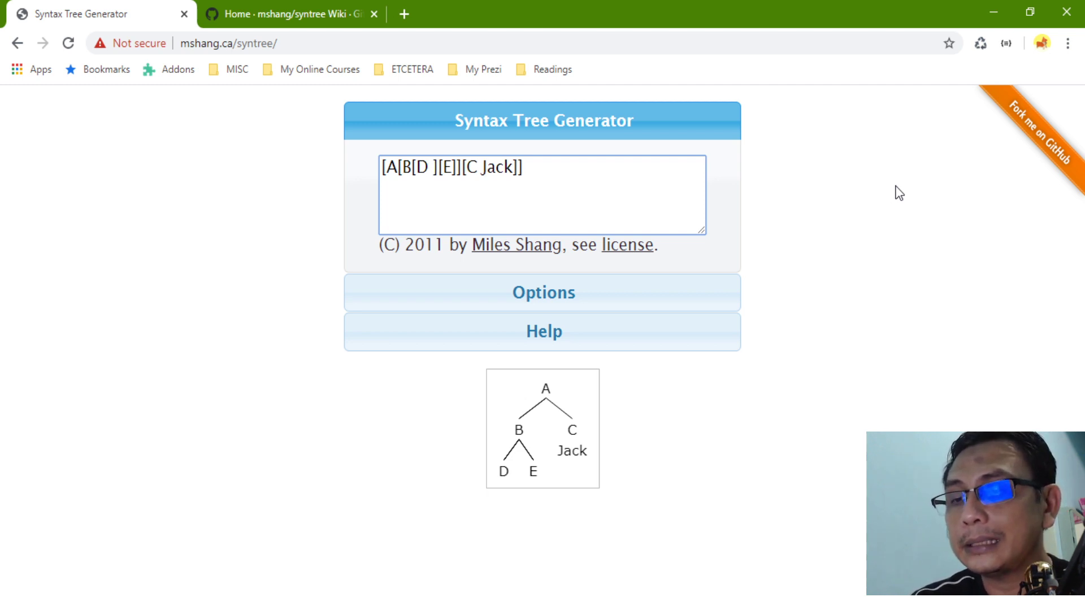
# Step: Add a different sample first name as the word under each of nodes D and E, separated from the label by a space
pyautogui.write(' Luc')
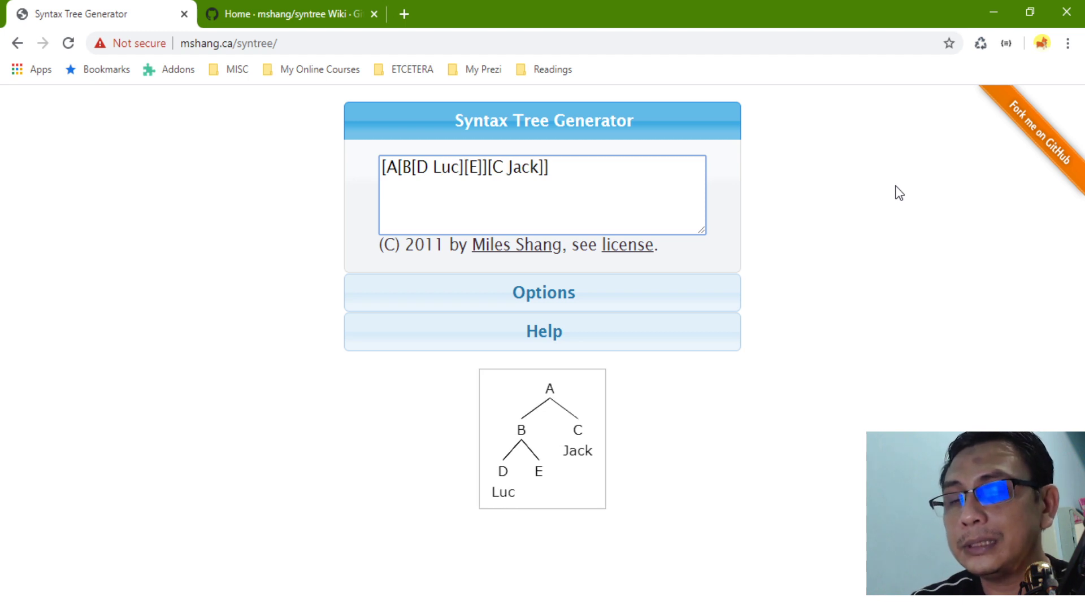
pyautogui.write('y')
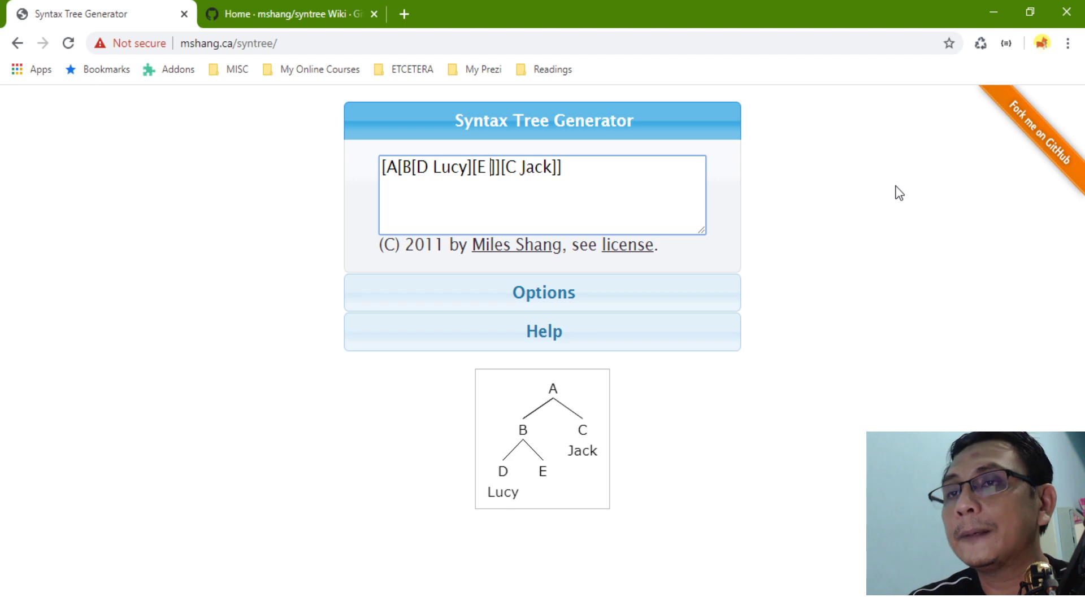
pyautogui.write(' Anne')
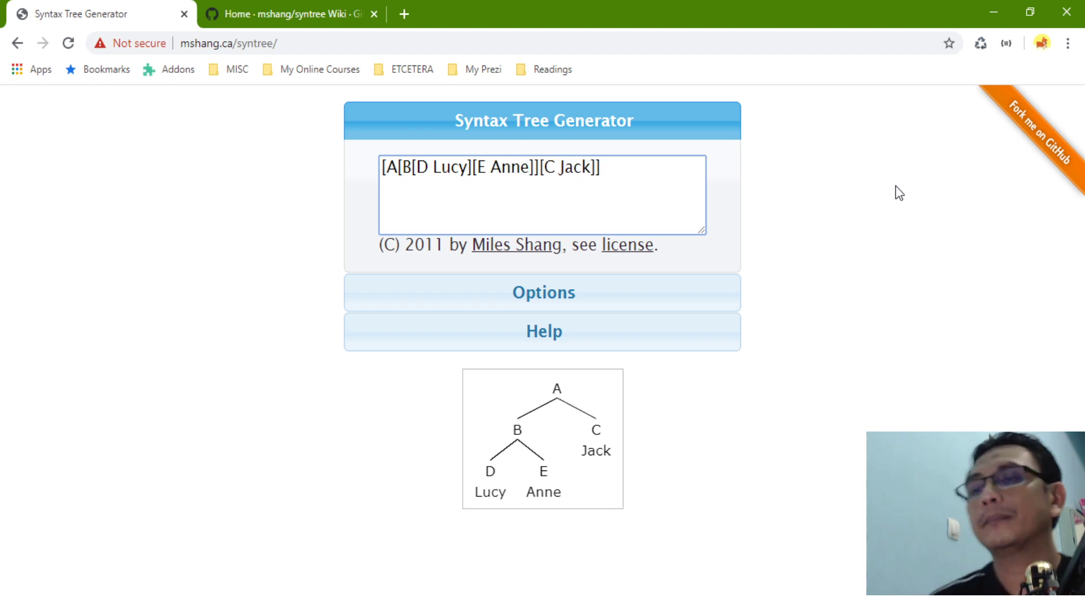
# Step: Remove the word under node C together with the space before it
pyautogui.click(592, 168)
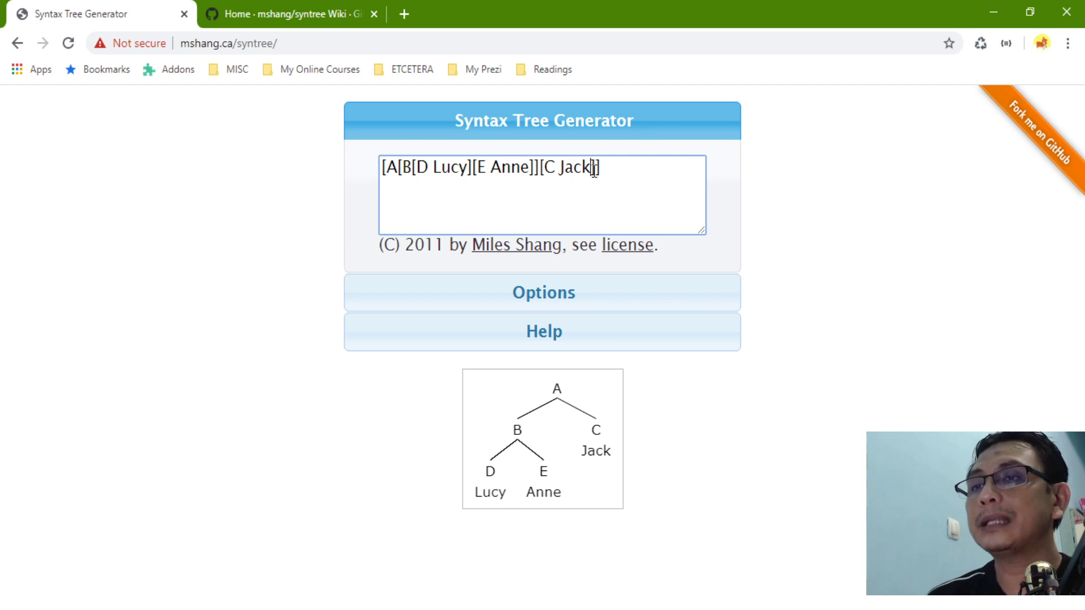
pyautogui.hotkey('shift', 'Left')
pyautogui.hotkey('shift', 'Left')
pyautogui.hotkey('shift', 'Left')
pyautogui.hotkey('shift', 'Left')
pyautogui.hotkey('shift', 'Left')
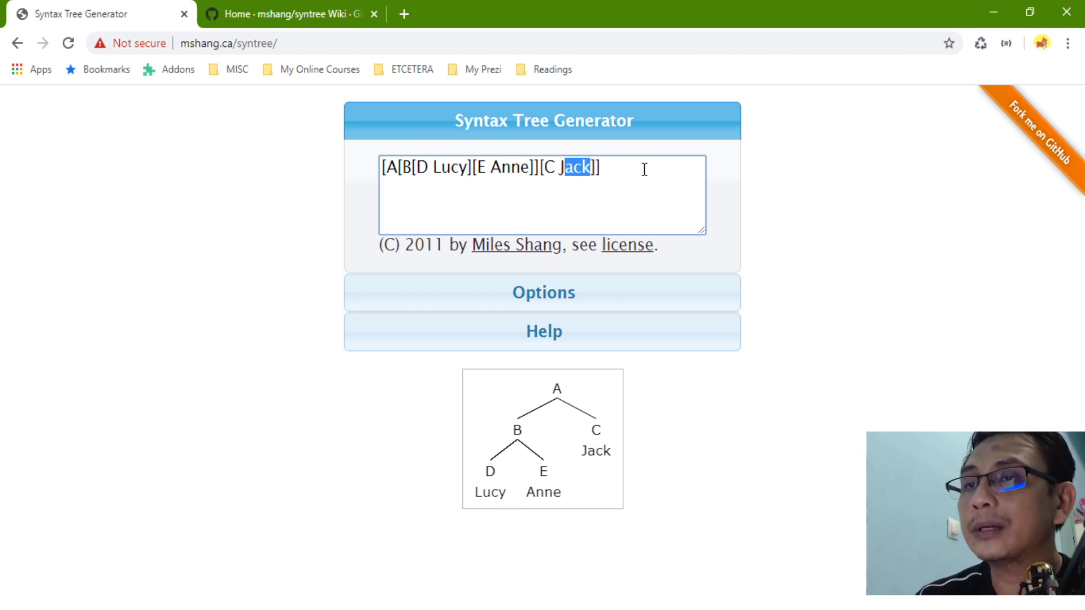
pyautogui.press('BackSpace')
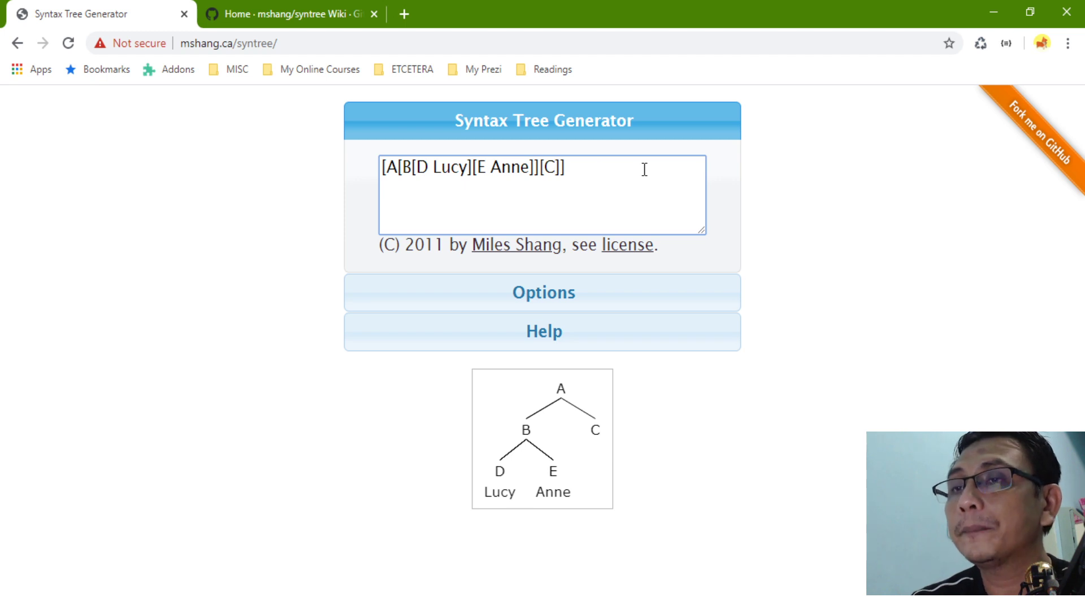
# Step: Add a single child bracket inside C, labelled F, with a sample first name as its word
pyautogui.write('[]')
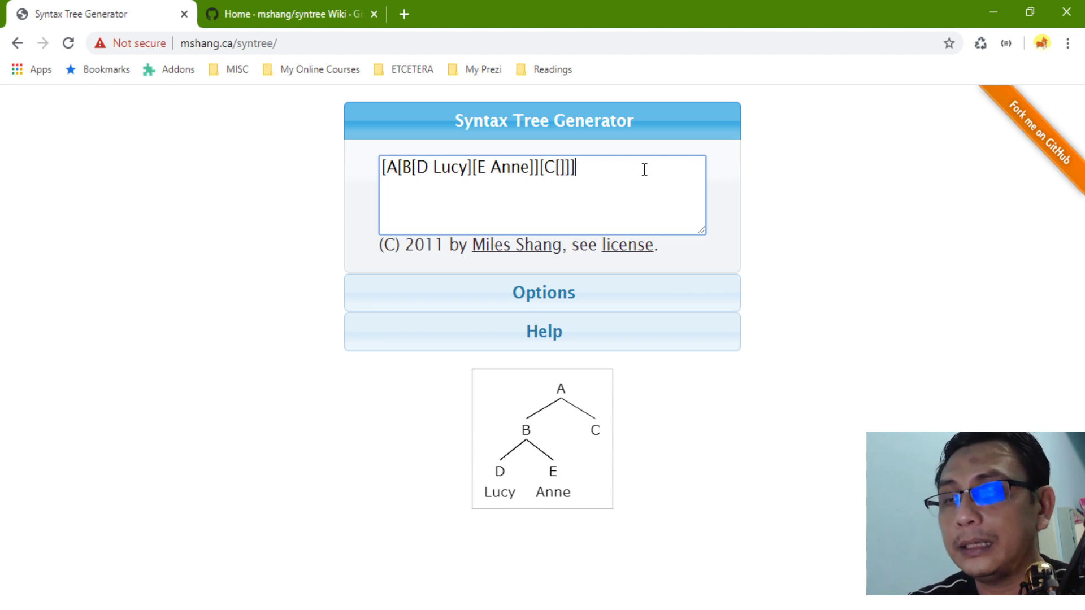
pyautogui.write('[')
pyautogui.press('BackSpace')
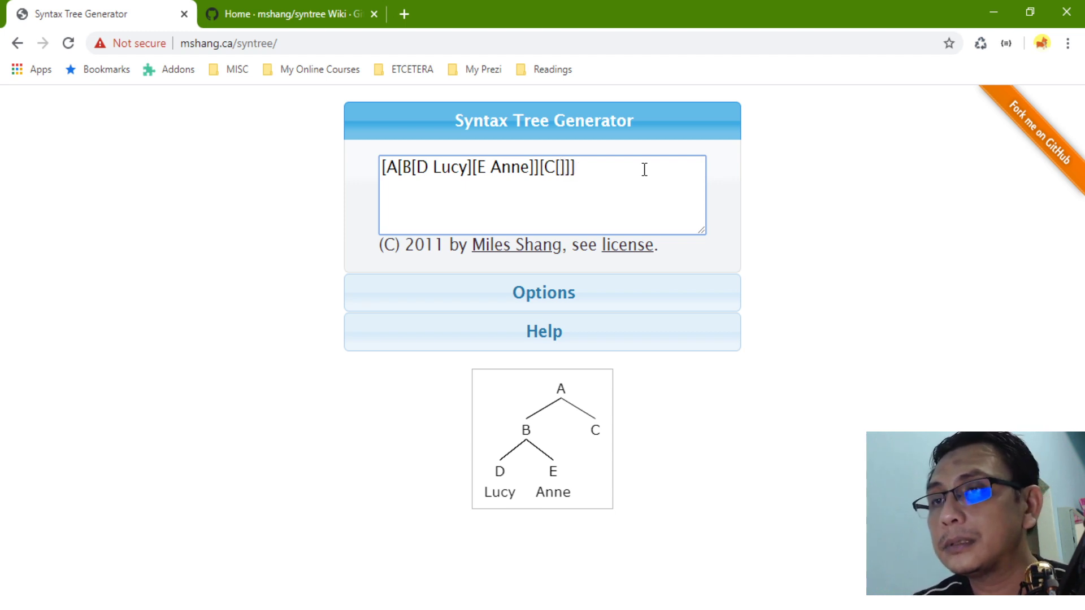
pyautogui.write('F')
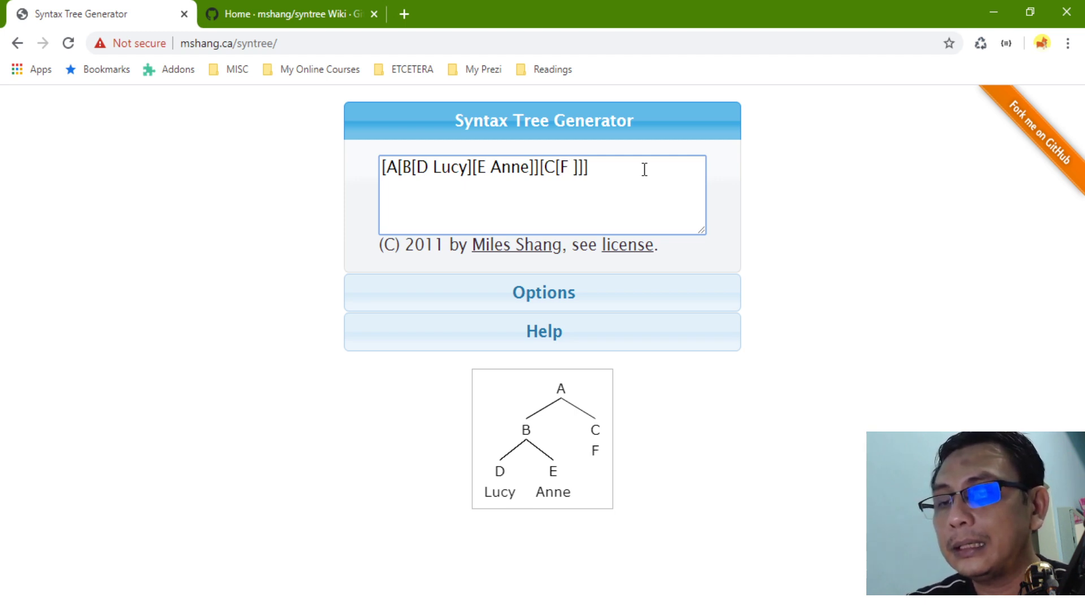
pyautogui.write(' louis')
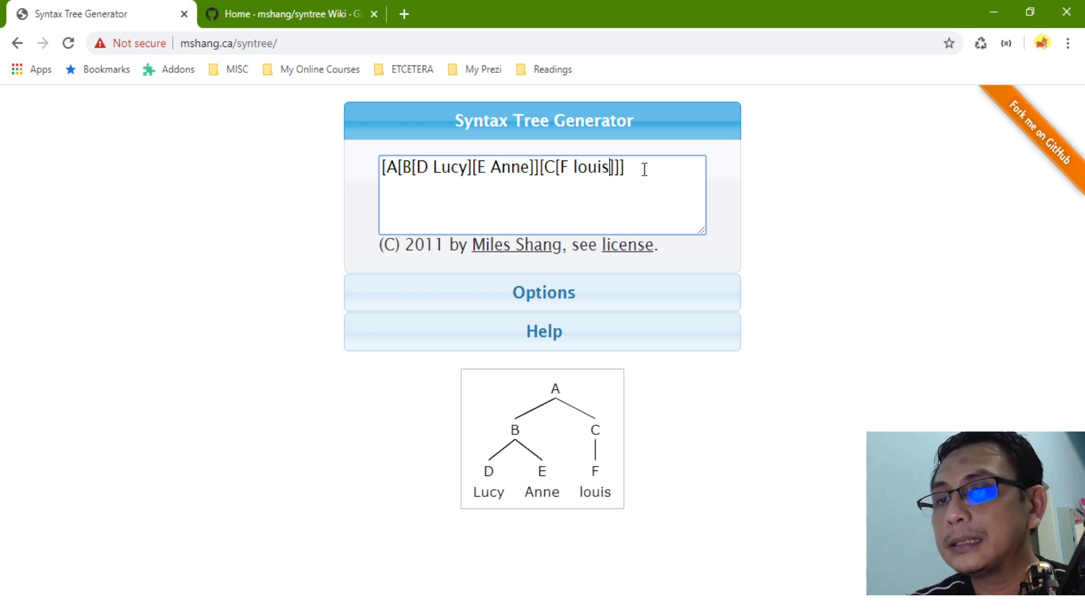
# Step: Capitalise the first letter of the word under node F
pyautogui.press('Left')
pyautogui.press('Left')
pyautogui.press('Left')
pyautogui.press('Left')
pyautogui.press('Left')
pyautogui.press('Left')
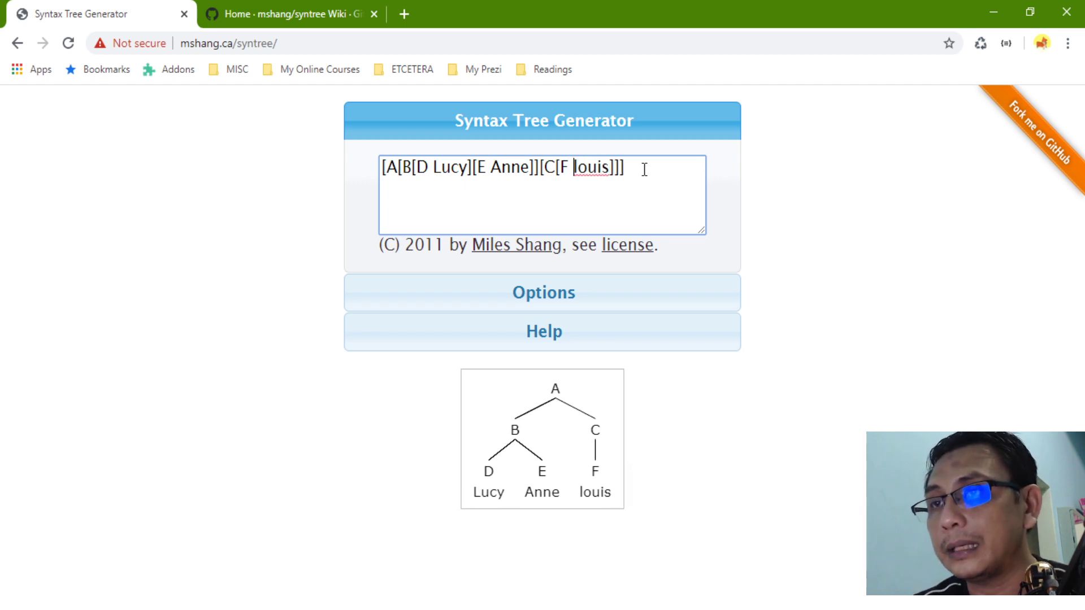
pyautogui.press('Right')
pyautogui.press('Delete')
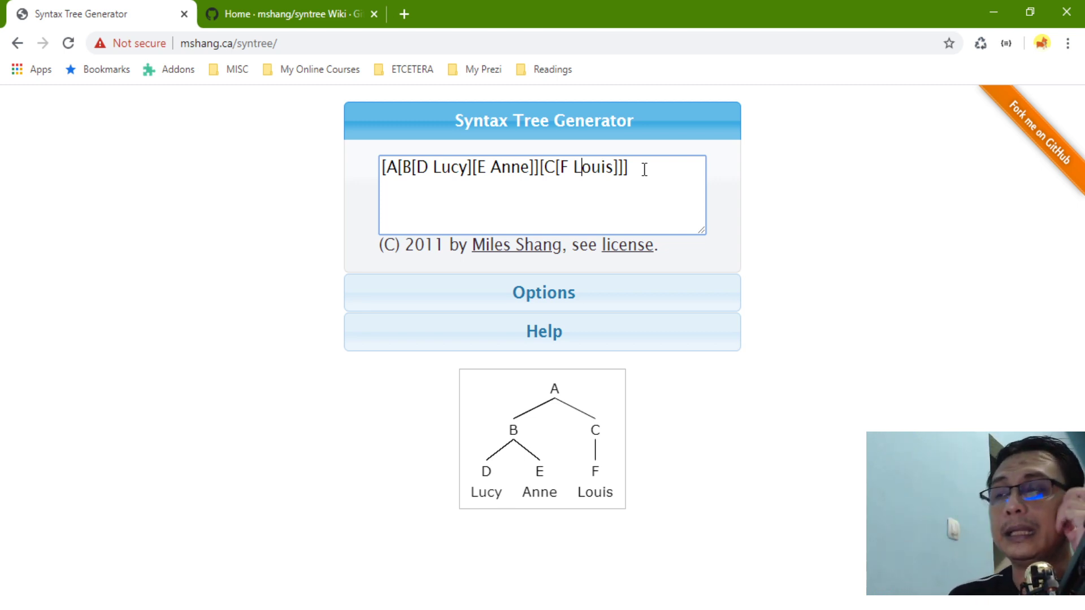
# Step: Clear the entire bracket notation of the A tree
pyautogui.hotkey('ctrl', 'a')
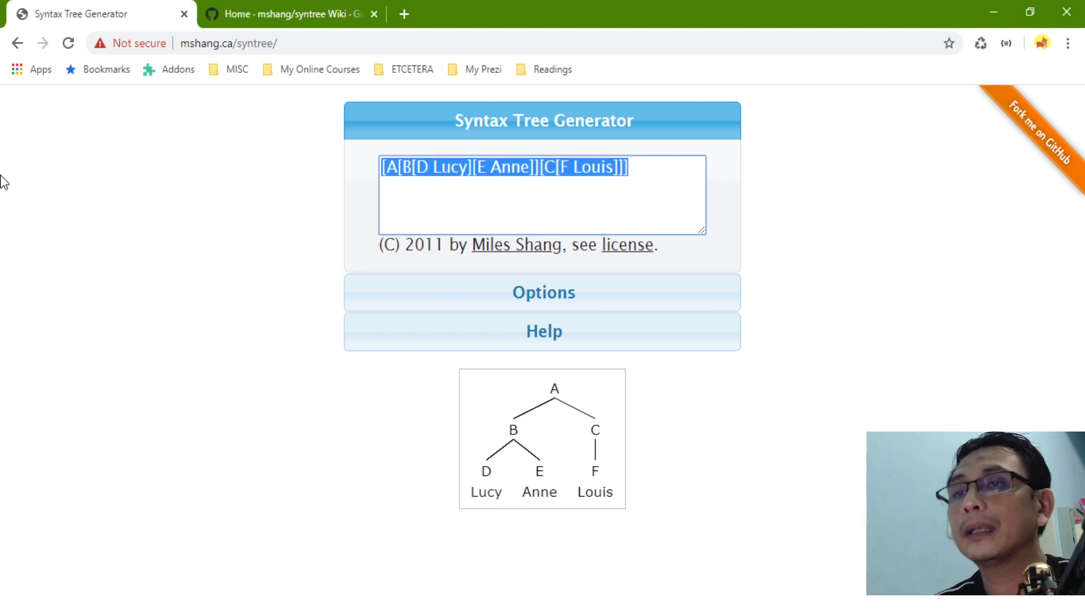
pyautogui.press('BackSpace')
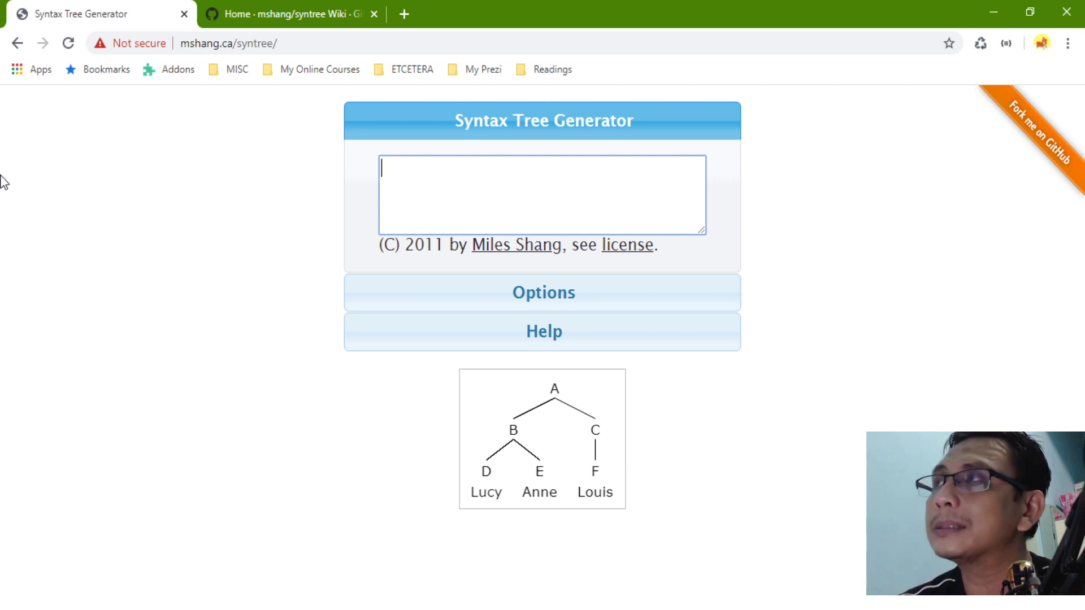
pyautogui.write('B')
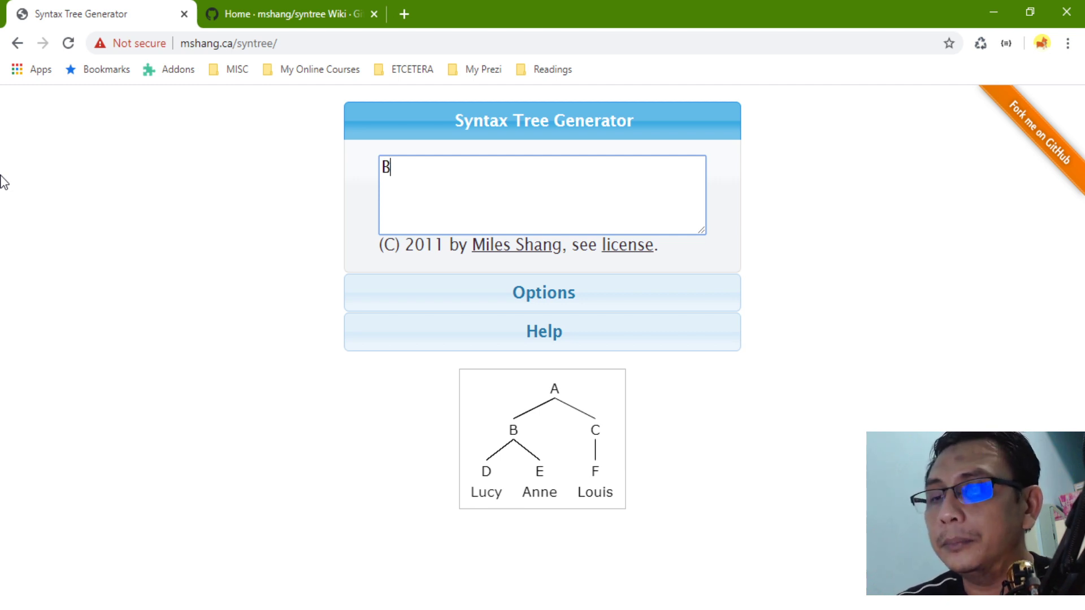
pyautogui.write('ooks')
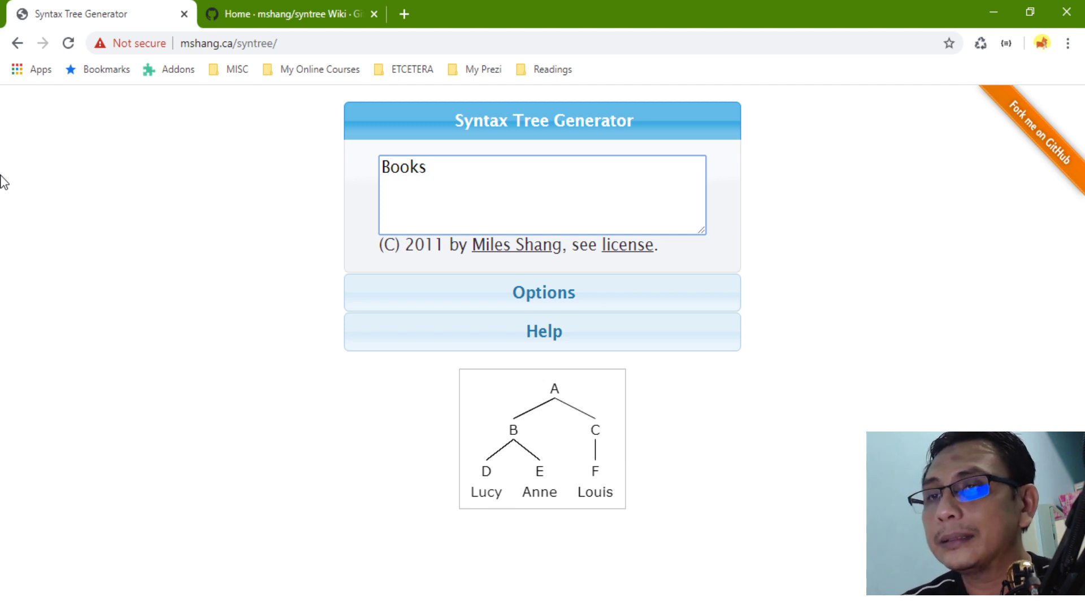
pyautogui.hotkey('ctrl', 'a')
pyautogui.press('BackSpace')
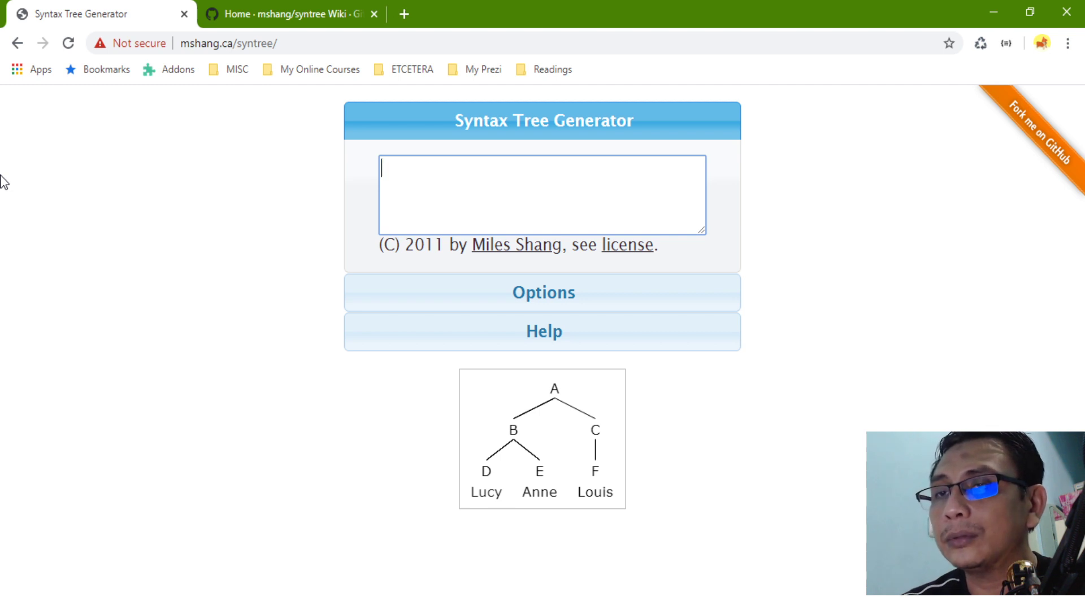
# Step: Start a noun phrase tree as [NP[N']], with N' as the only child of NP
pyautogui.write('[]')
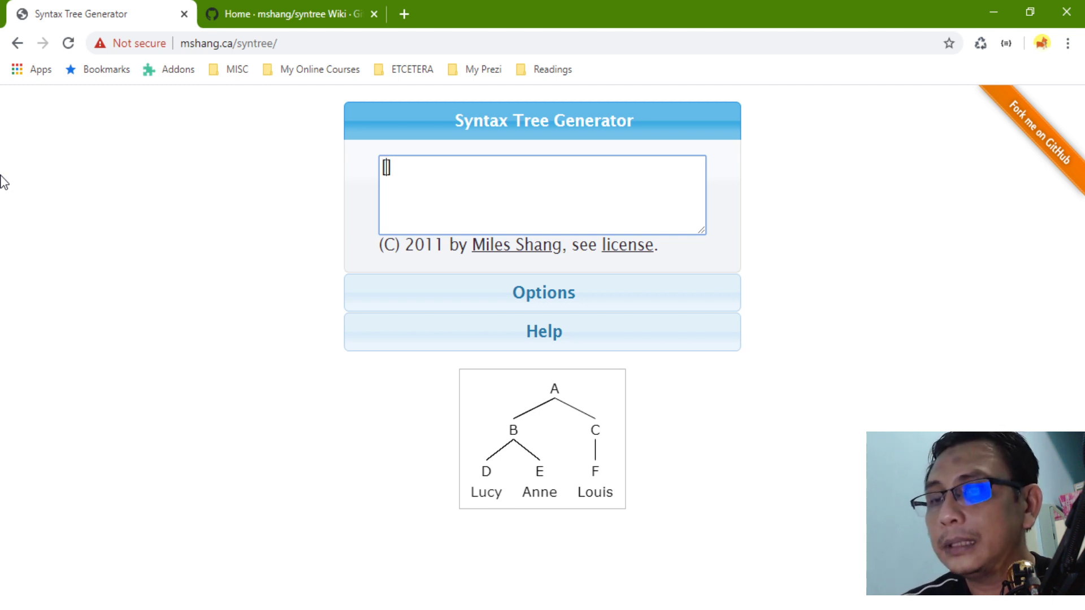
pyautogui.write('NP')
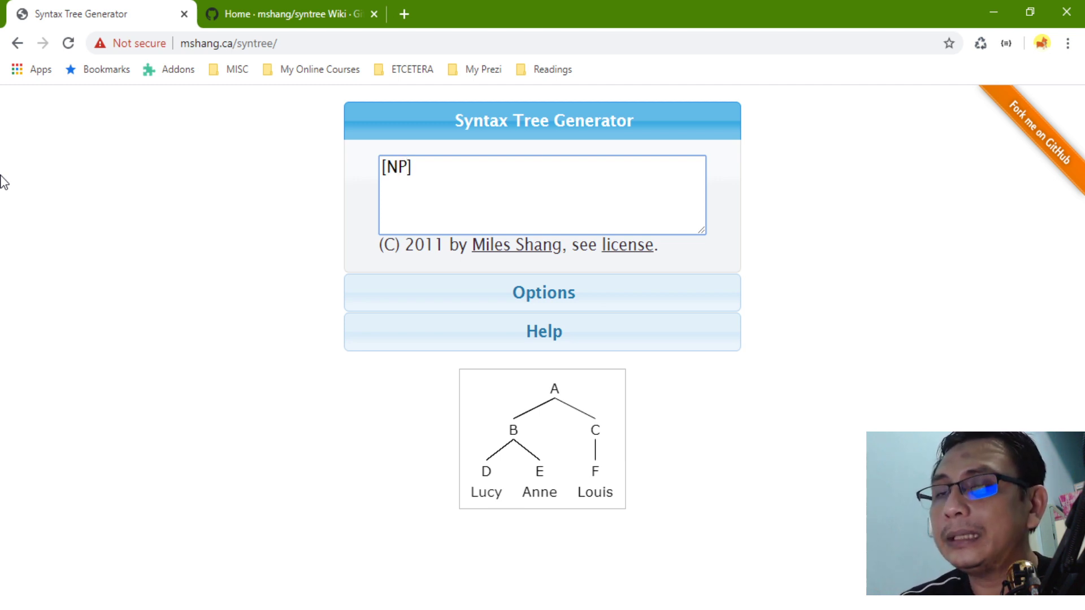
pyautogui.write('[]')
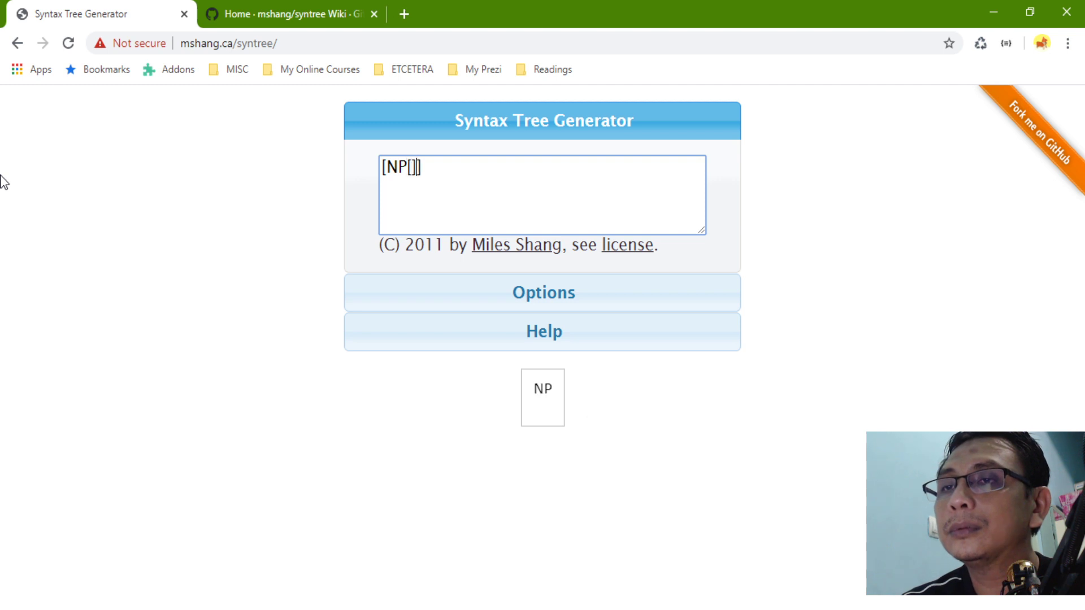
pyautogui.press('Left')
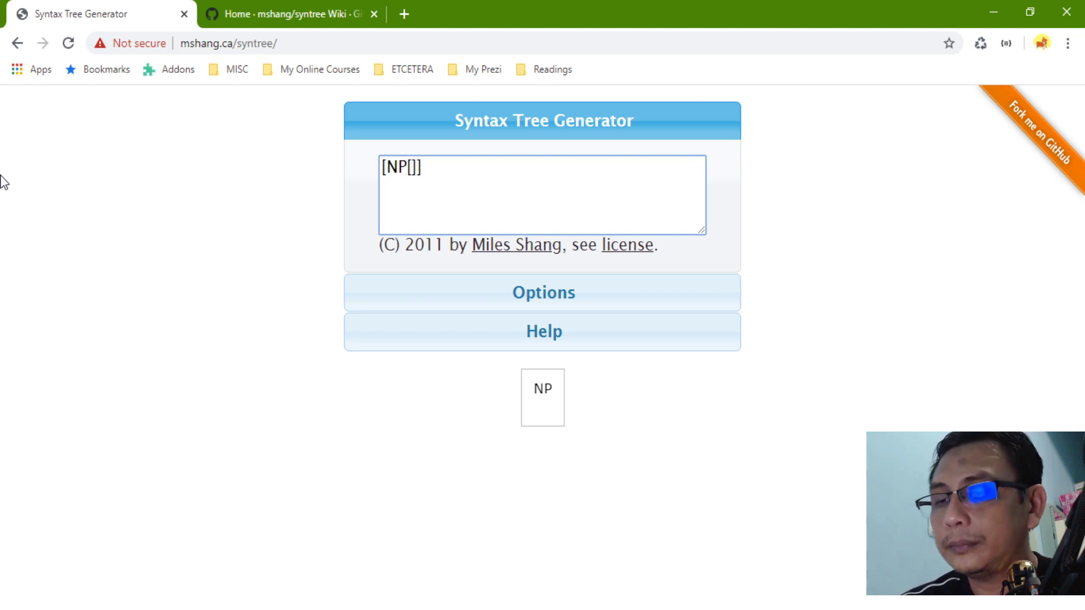
pyautogui.write('N')
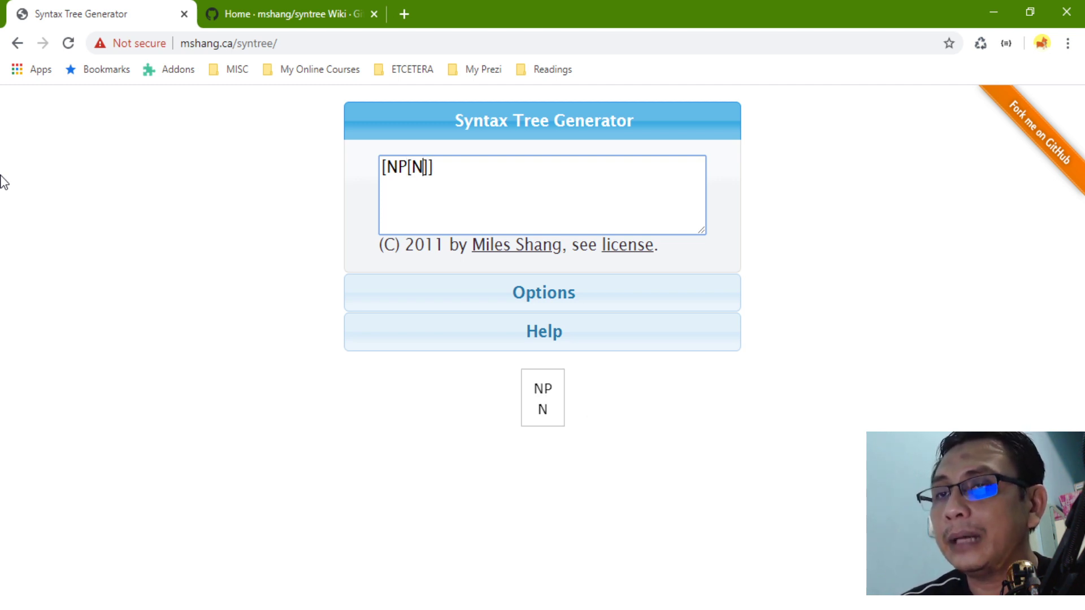
pyautogui.write("'")
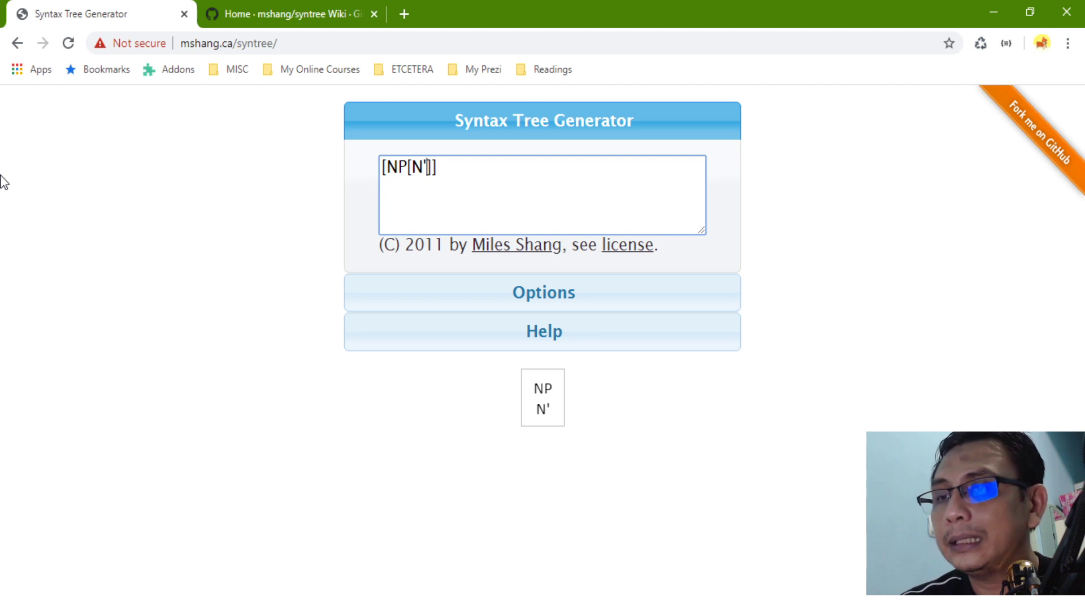
# Step: Add a child bracket labelled N inside N', with books as its word
pyautogui.write('[]')
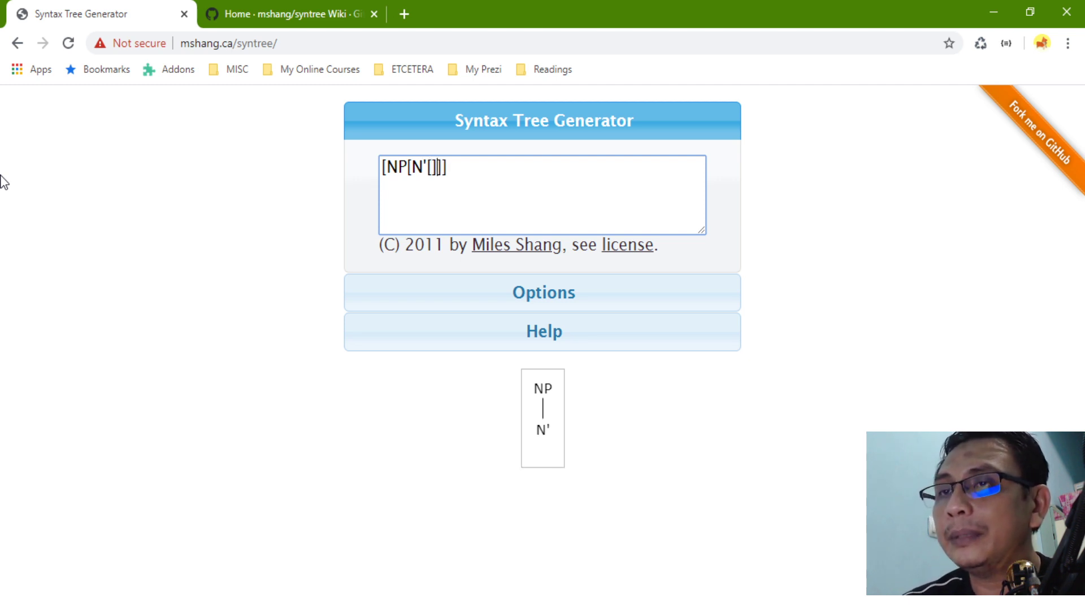
pyautogui.press('Left')
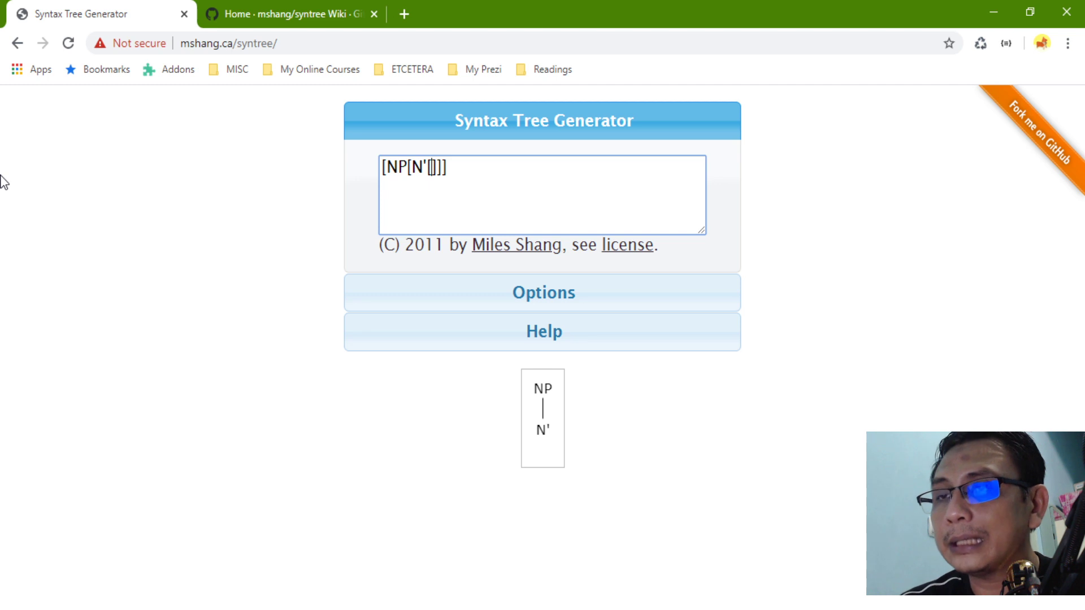
pyautogui.write('N')
pyautogui.write(' boo')
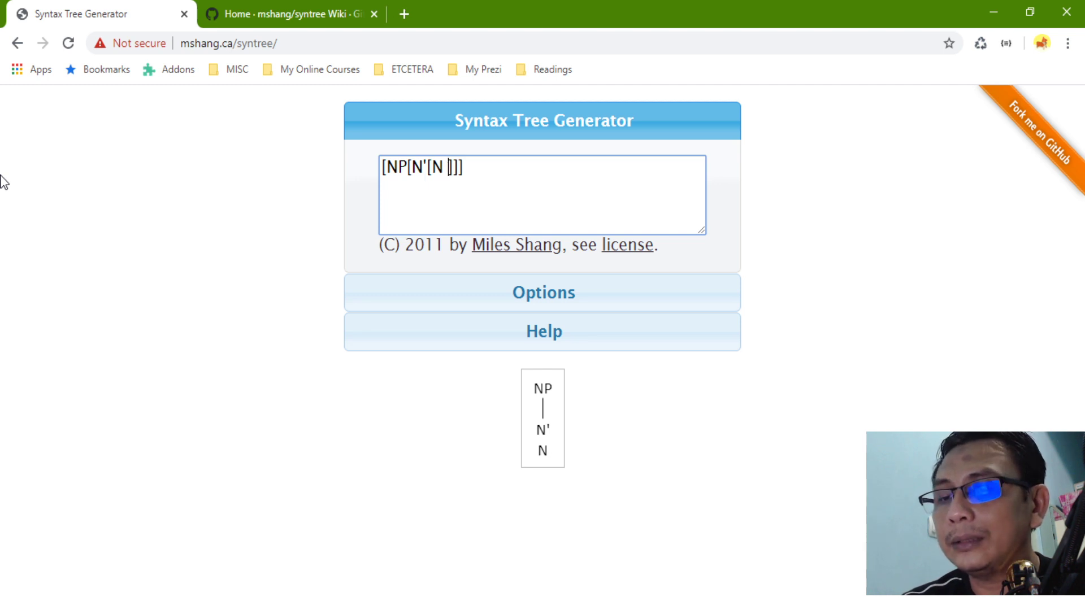
pyautogui.write('ks')
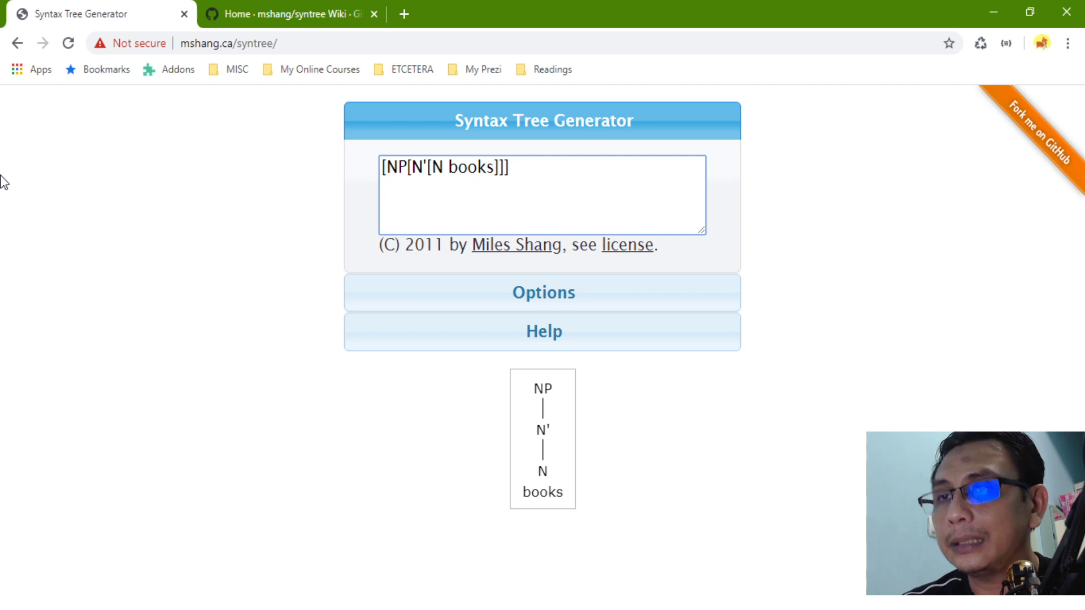
# Step: Clear the existing notation and start the noun phrase tree again as [NP[N']]
pyautogui.hotkey('ctrl', 'a')
pyautogui.press('BackSpace')
pyautogui.write('[]')
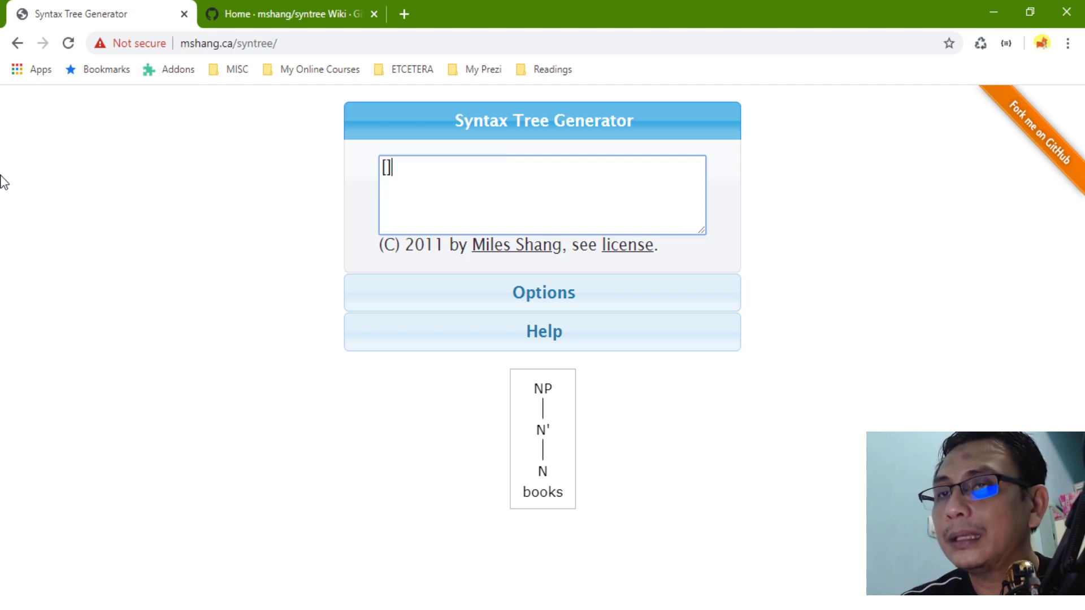
pyautogui.press('Left')
pyautogui.write('NP')
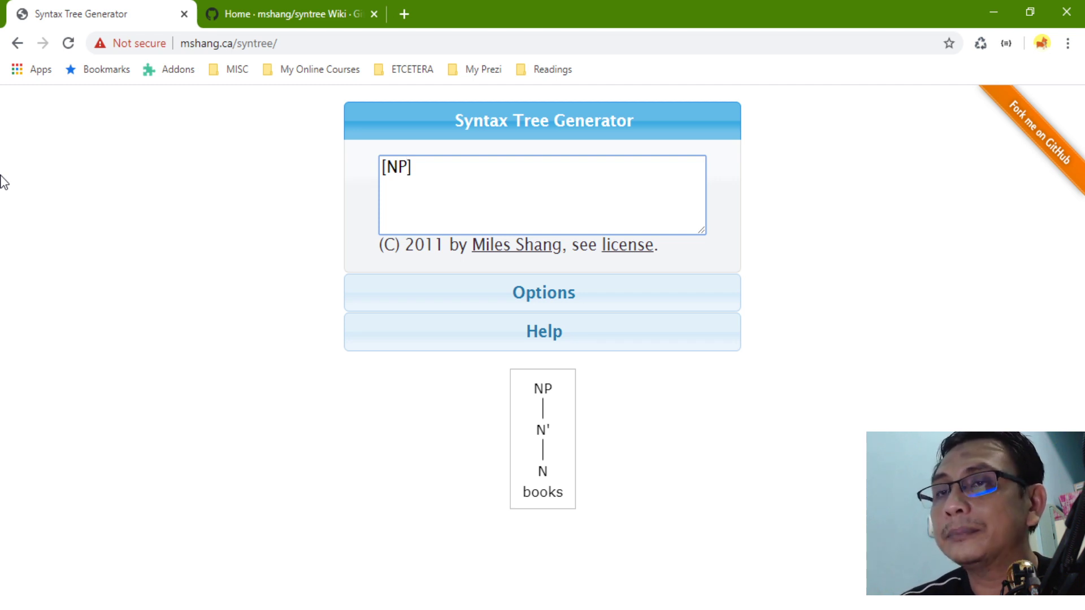
pyautogui.write('[]')
pyautogui.press('Left')
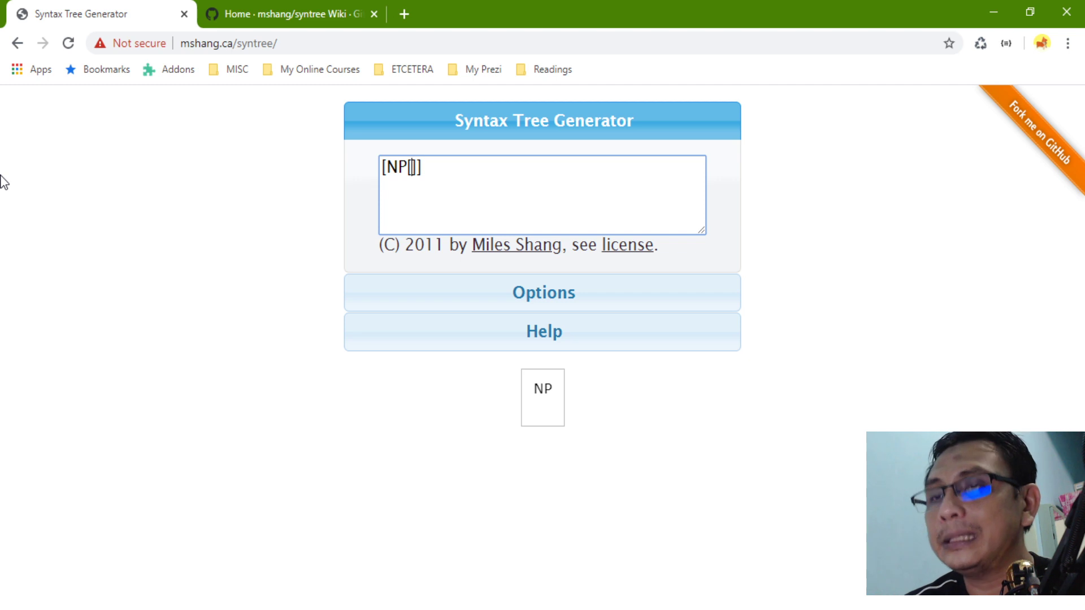
pyautogui.write("N'")
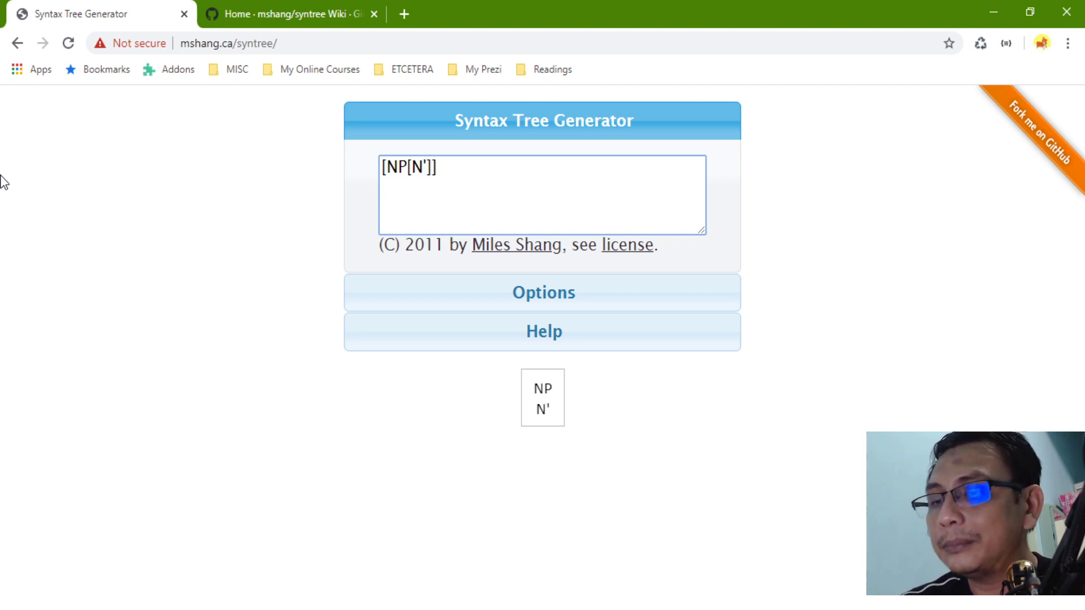
# Step: Nest a bracket labelled N with the word books under N', giving [NP[N'[N books]]]
pyautogui.write('[]')
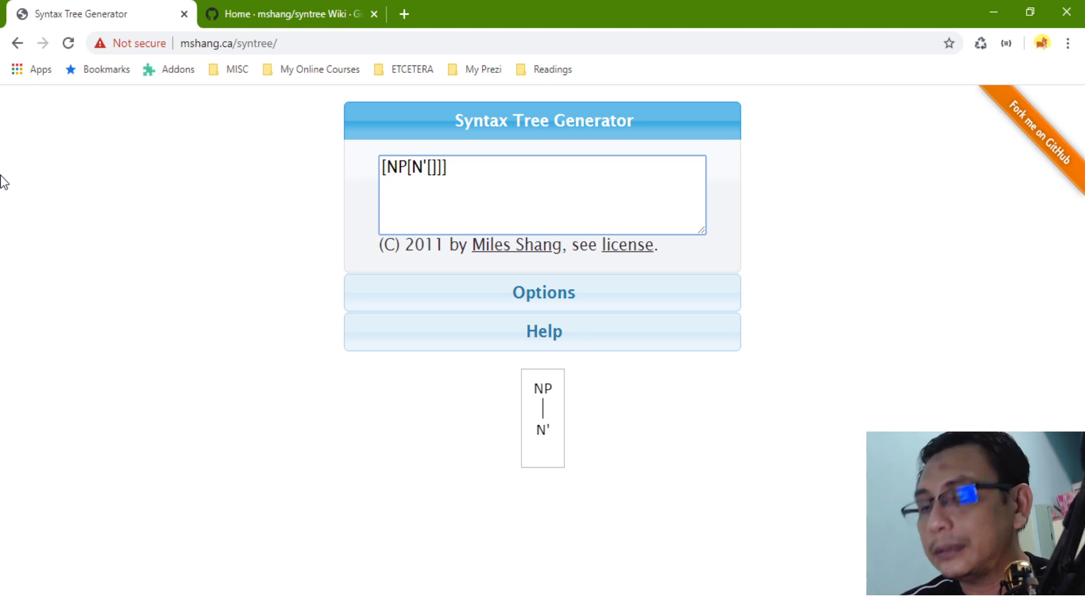
pyautogui.write('N ')
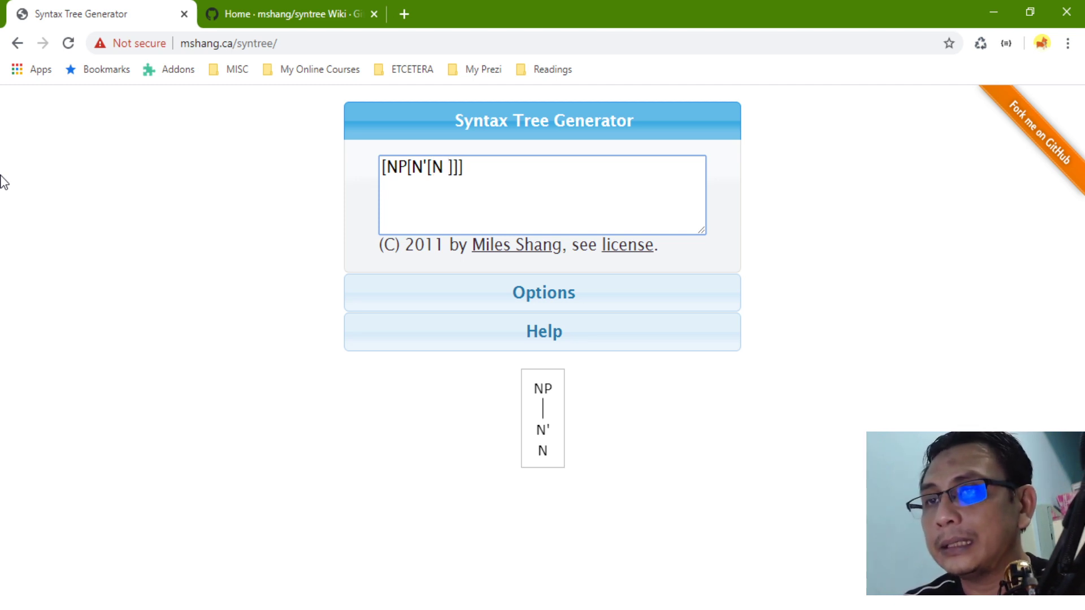
pyautogui.write('bb')
pyautogui.press('BackSpace')
pyautogui.write('ook')
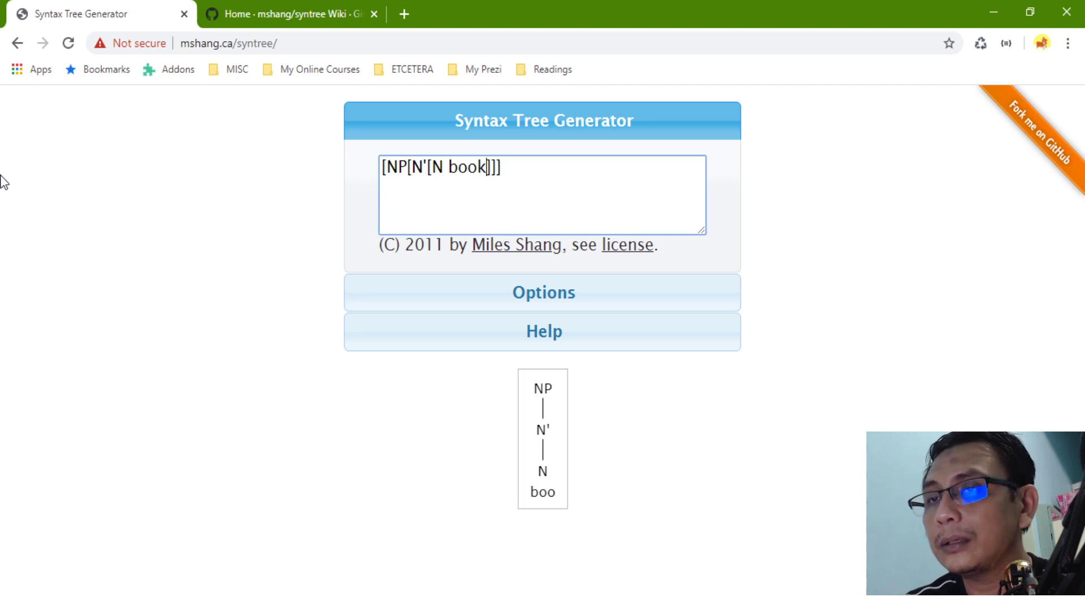
pyautogui.write('s')
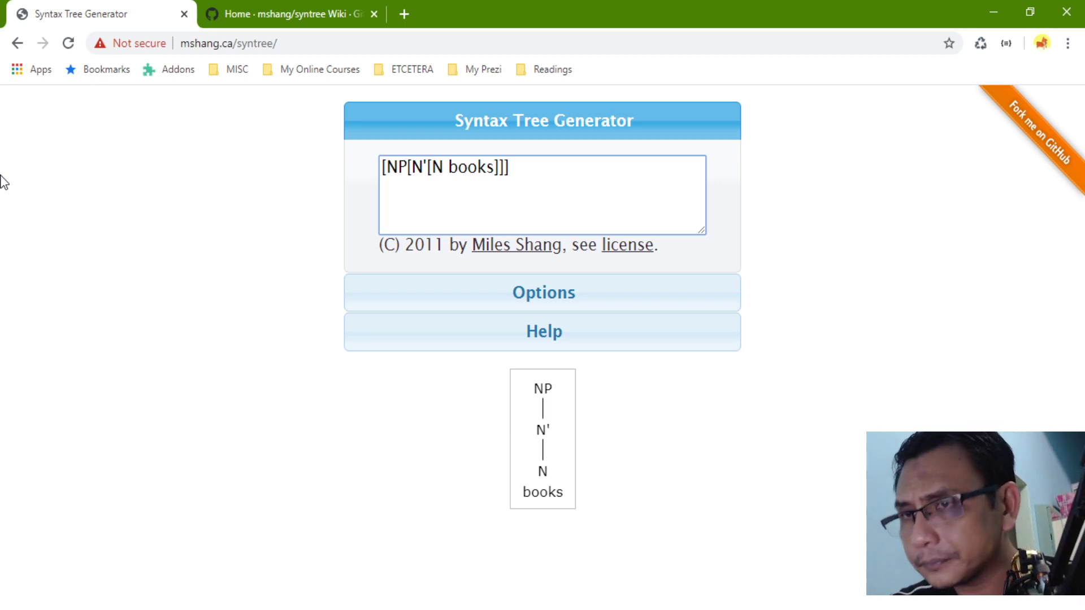
# Step: Replace the whole notation with the plain phrase The books
pyautogui.hotkey('ctrl', 'a')
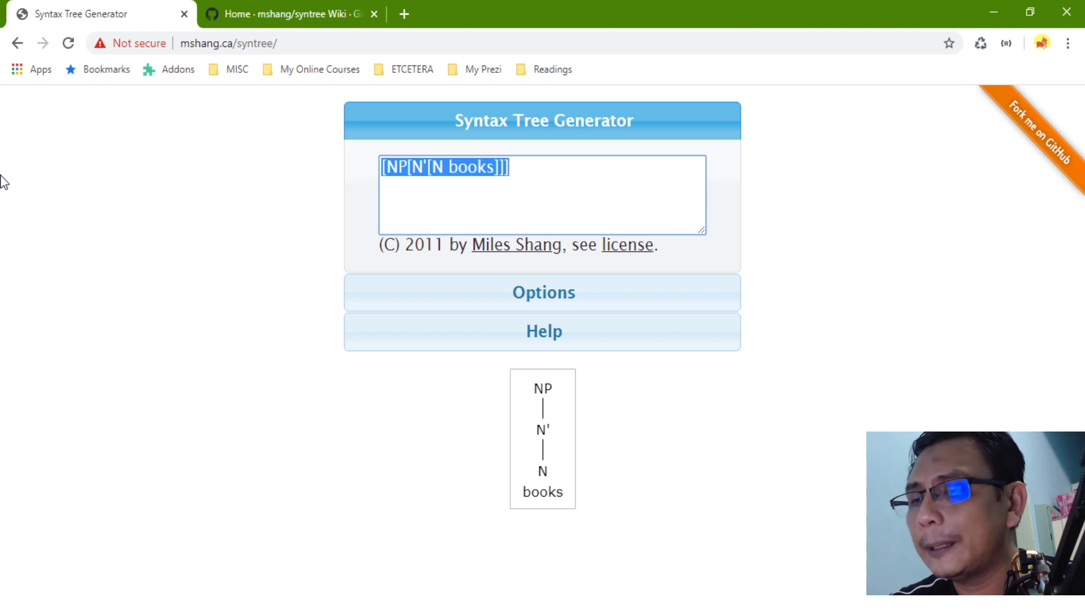
pyautogui.press('BackSpace')
pyautogui.write('THe')
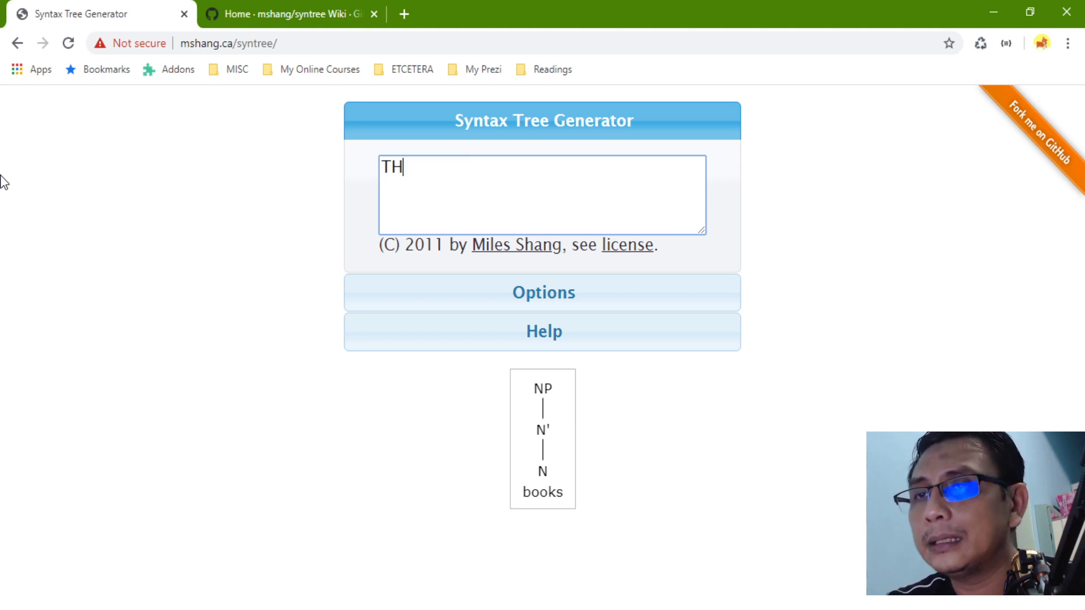
pyautogui.press('BackSpace')
pyautogui.press('BackSpace')
pyautogui.write('he books')
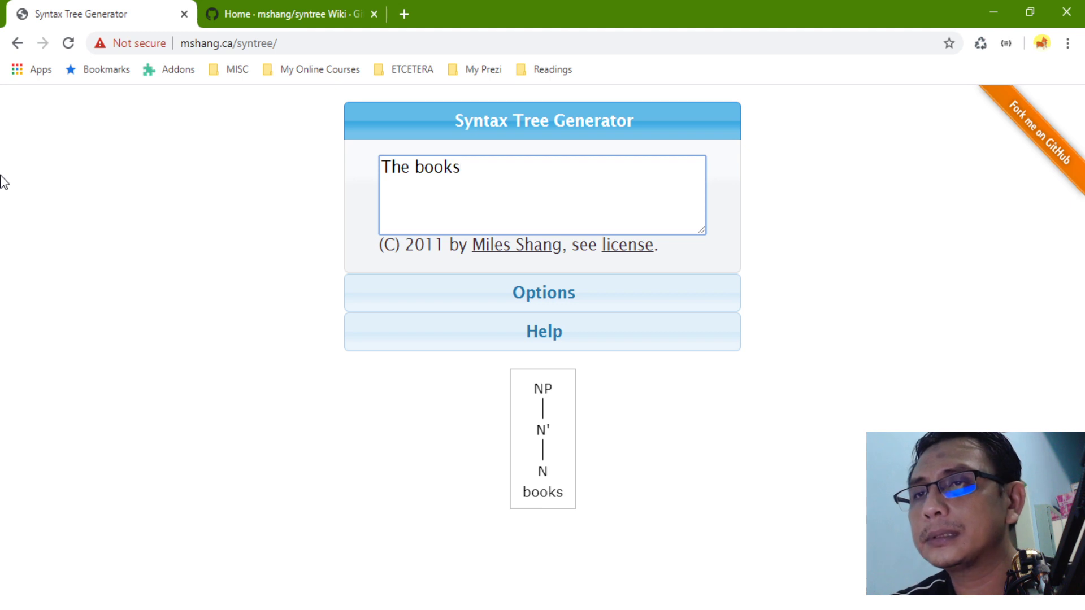
# Step: Clear the plain phrase and start a tree with NP as root and two empty child brackets, [NP[][]]
pyautogui.hotkey('ctrl', 'a')
pyautogui.press('BackSpace')
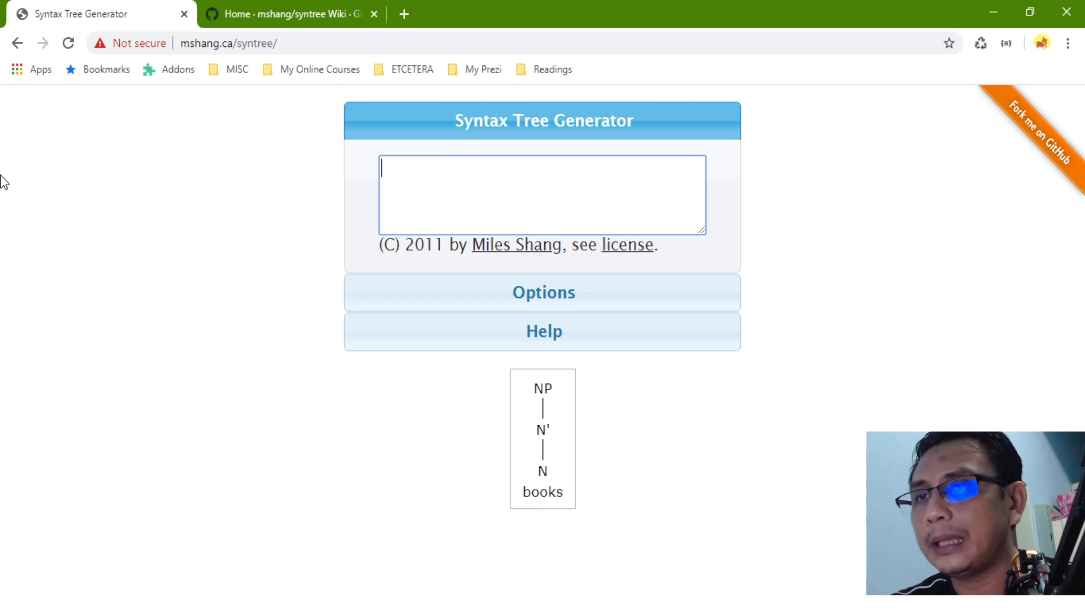
pyautogui.write('[N]')
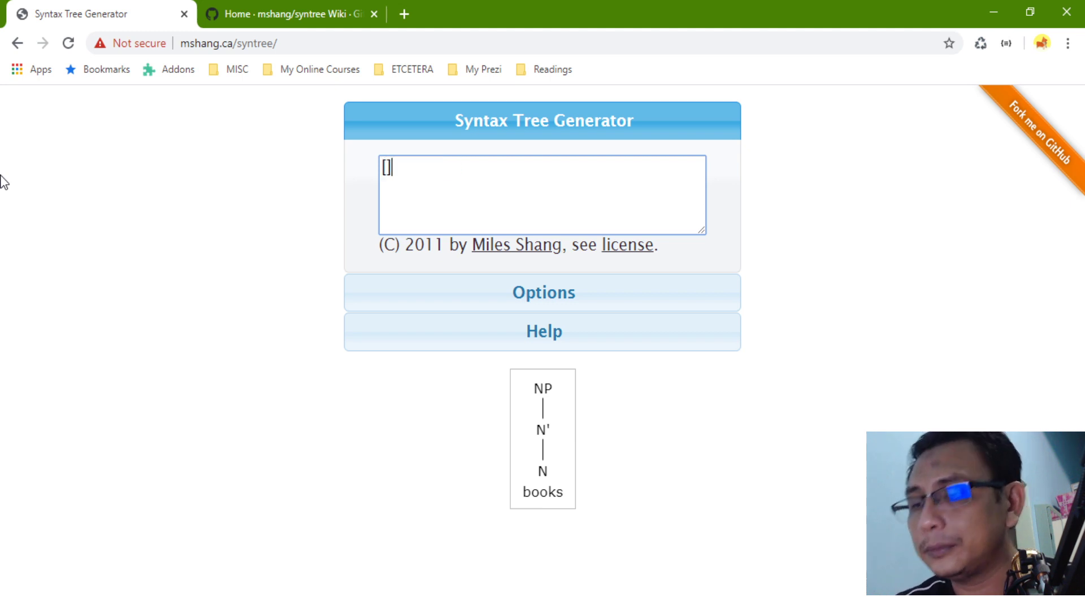
pyautogui.write('P')
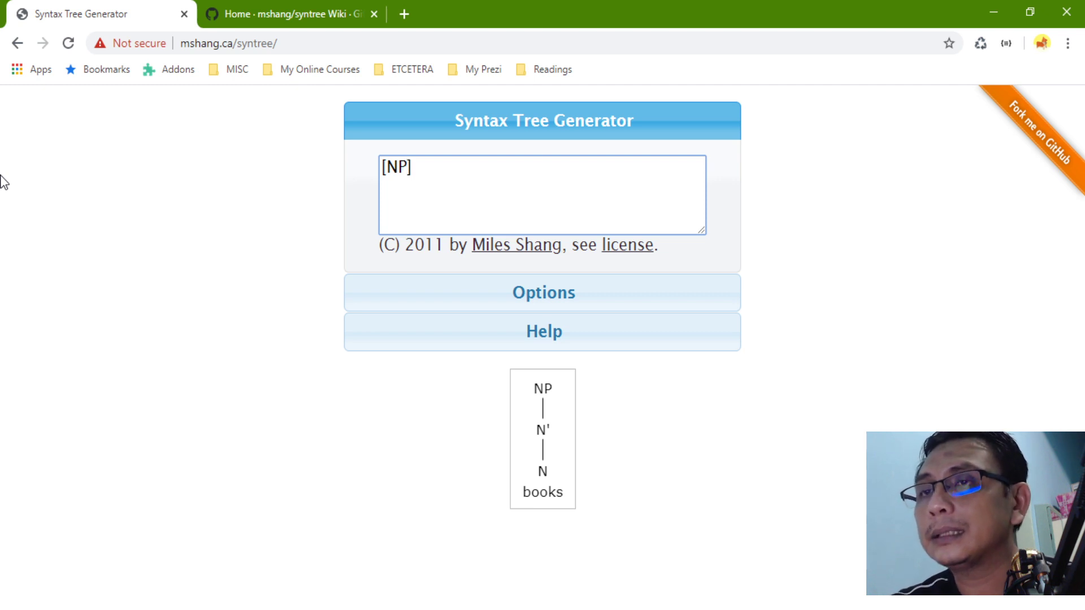
pyautogui.press('Left')
pyautogui.write('[]')
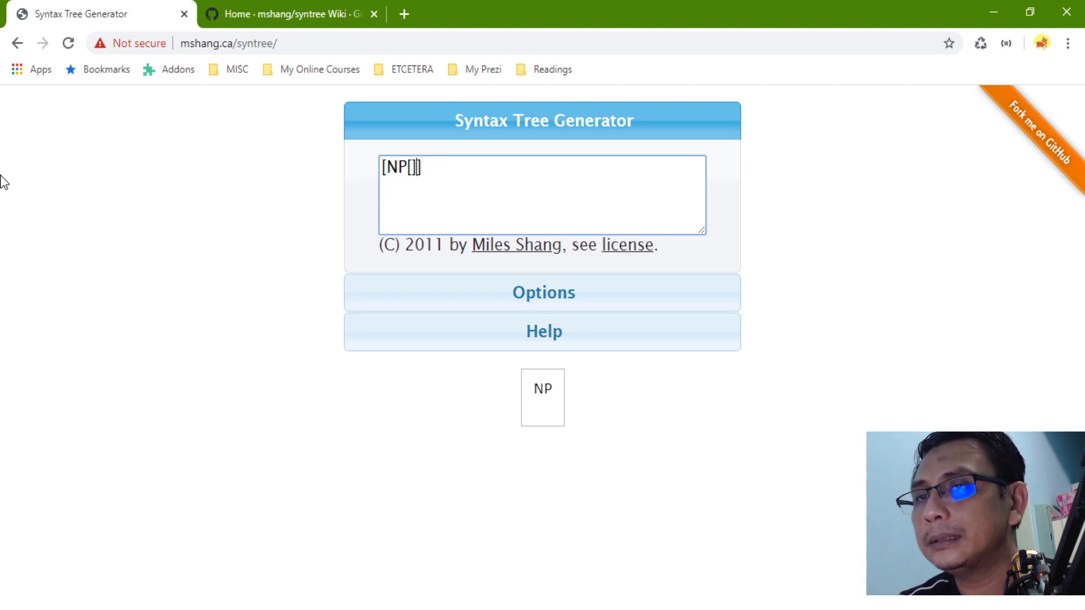
pyautogui.write('[]')
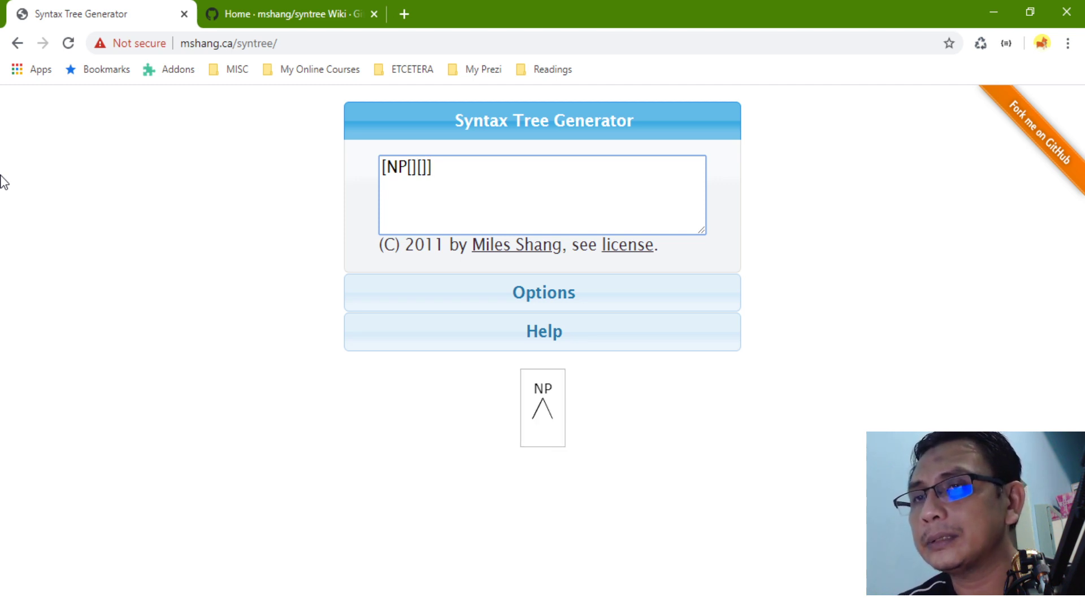
# Step: Label the first child of NP as D and give it the word the
pyautogui.press('Left')
pyautogui.press('Left')
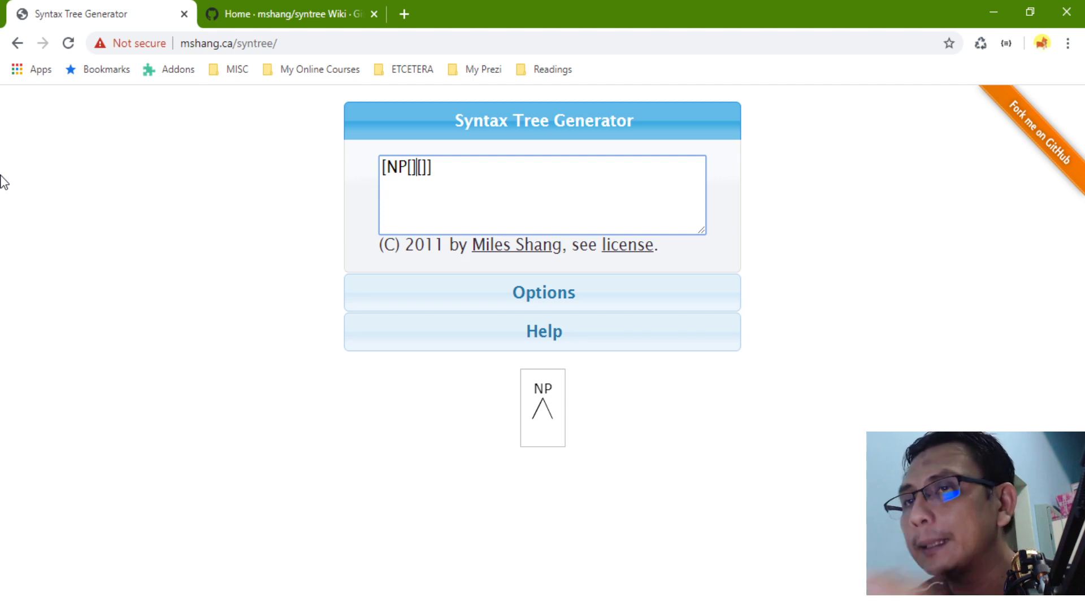
pyautogui.press('Left')
pyautogui.write('D')
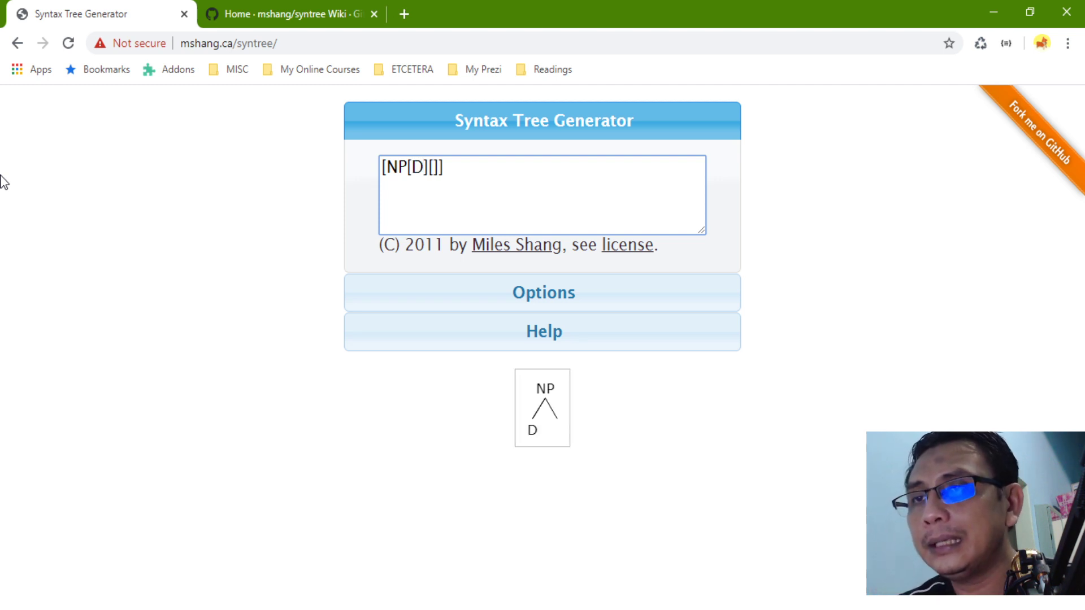
pyautogui.write(' the')
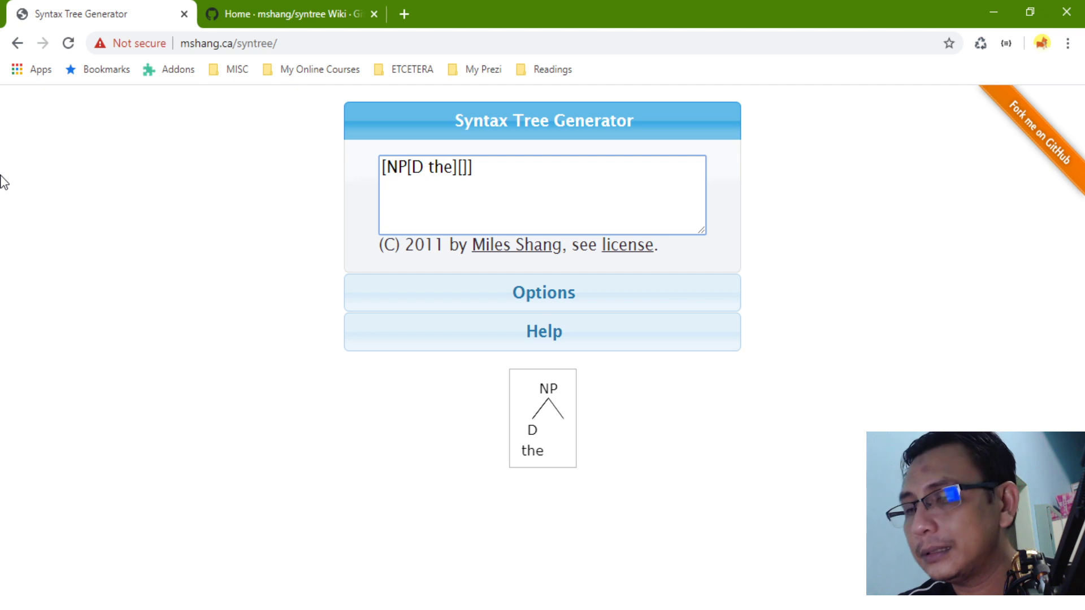
# Step: Label the second, empty child of NP as N'
pyautogui.press('Right')
pyautogui.press('Right')
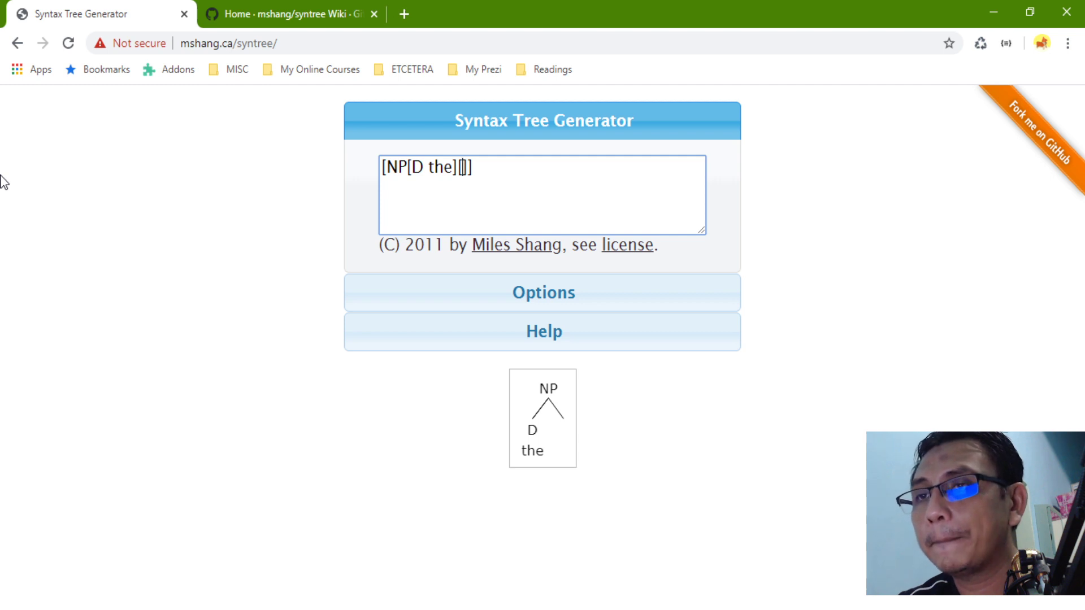
pyautogui.write('n')
pyautogui.press('BackSpace')
pyautogui.write("N'")
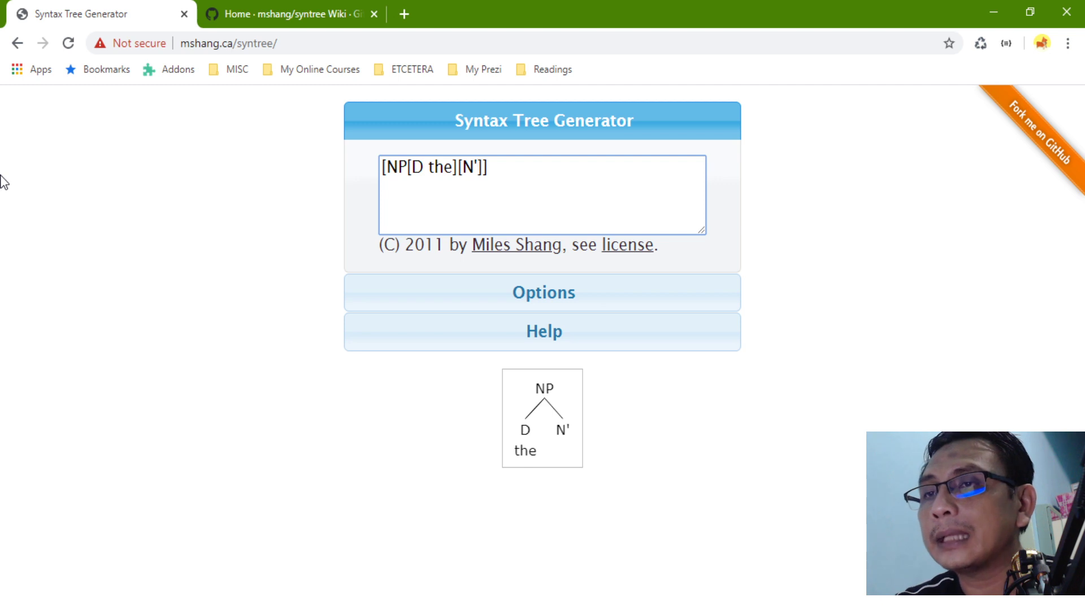
# Step: Add a child bracket N with the word books inside N', completing [NP[D the][N'[N books]]]
pyautogui.write('[D the][')
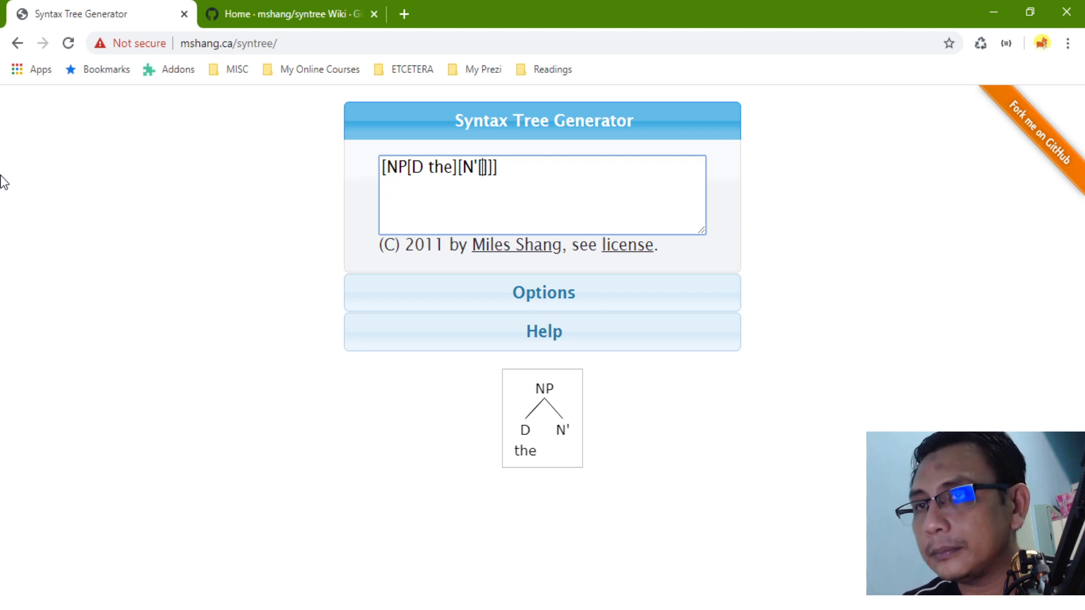
pyautogui.write("N'[N")
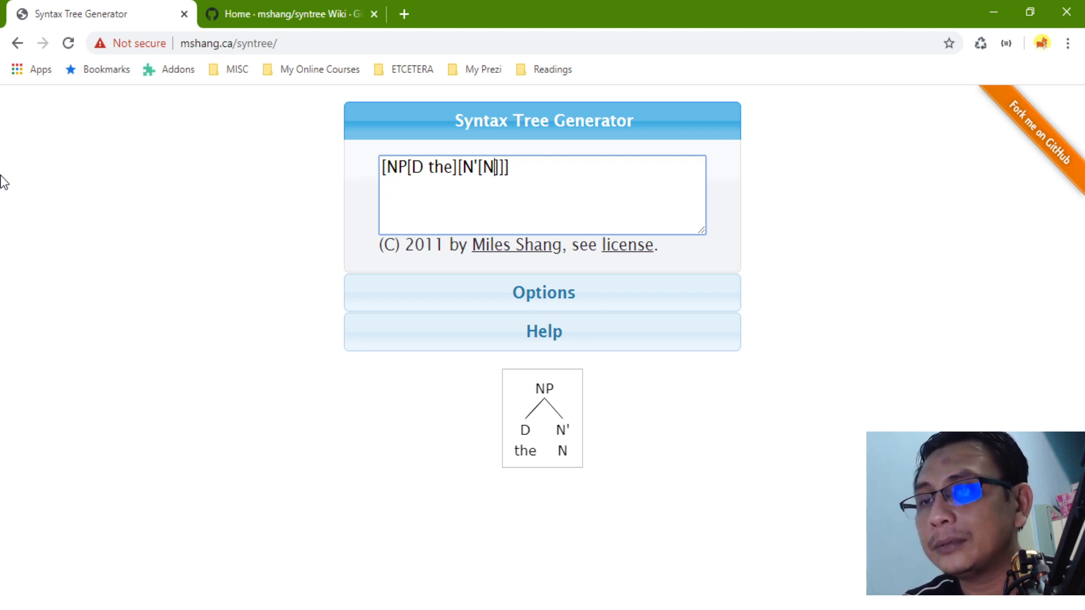
pyautogui.write(' boo')
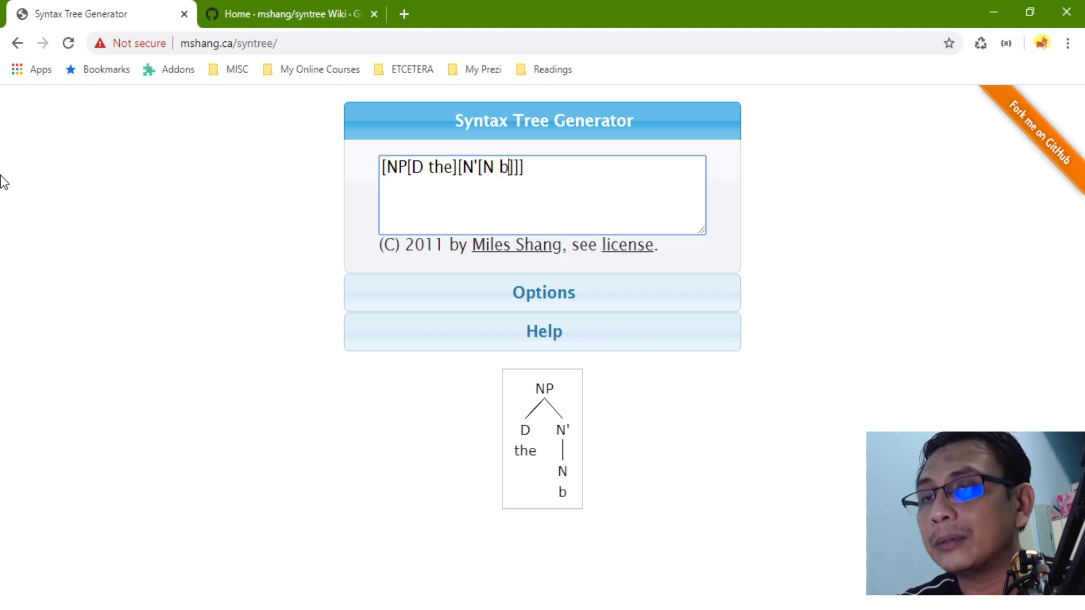
pyautogui.write('ks')
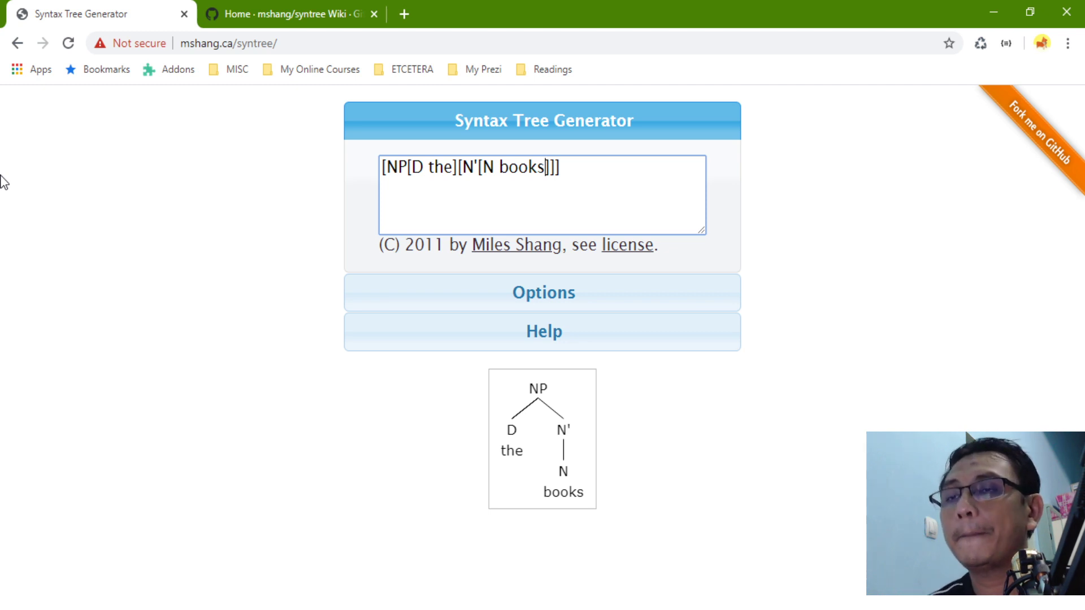
# Step: Clear the finished tree's notation and begin another NP with two empty sibling brackets inside it
pyautogui.hotkey('ctrl', 'a')
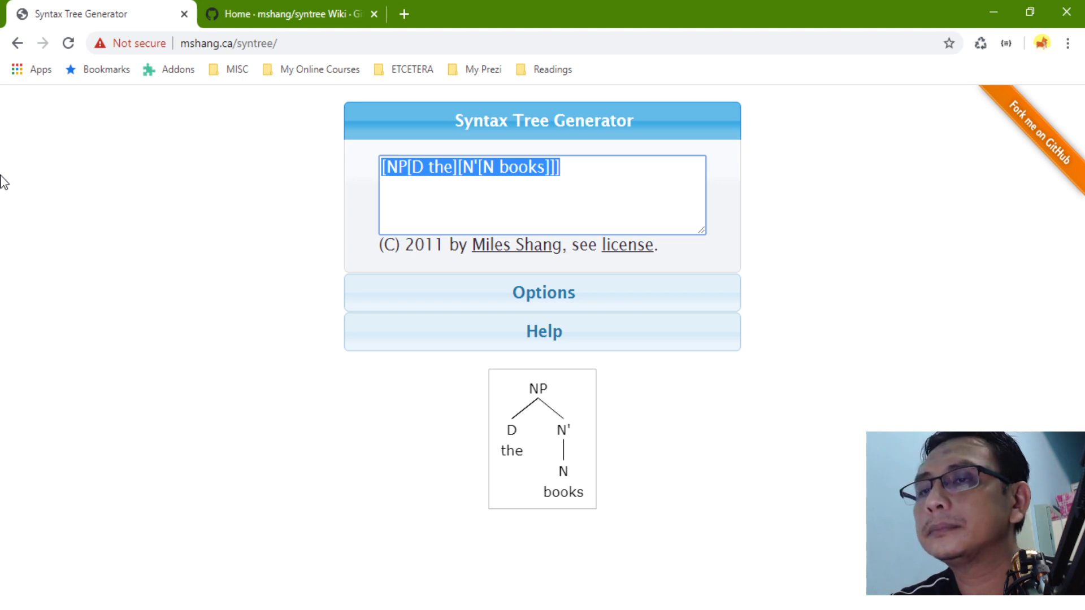
pyautogui.press('BackSpace')
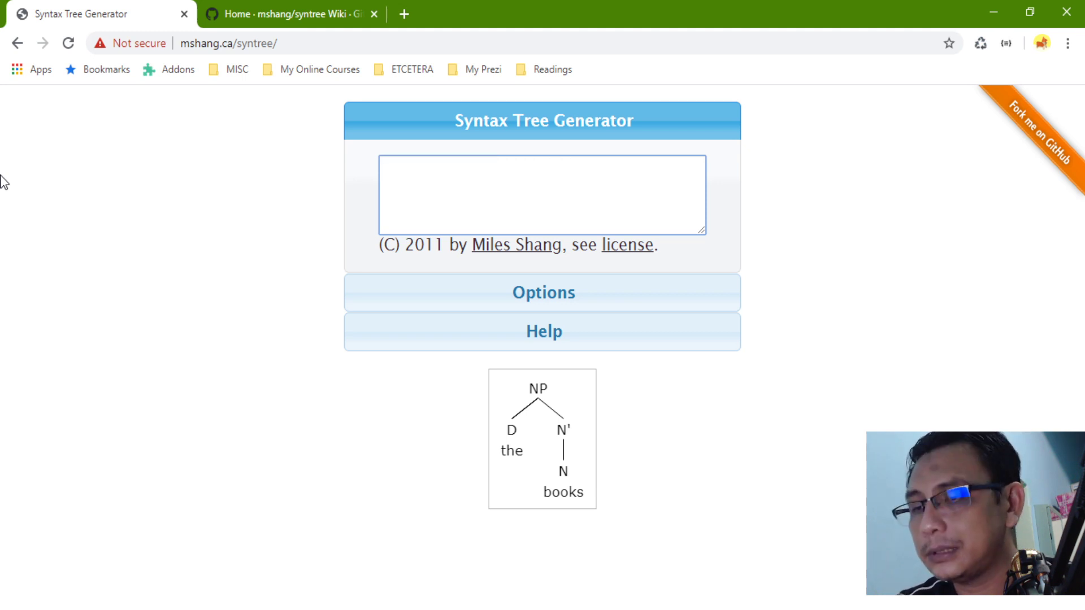
pyautogui.write('[]')
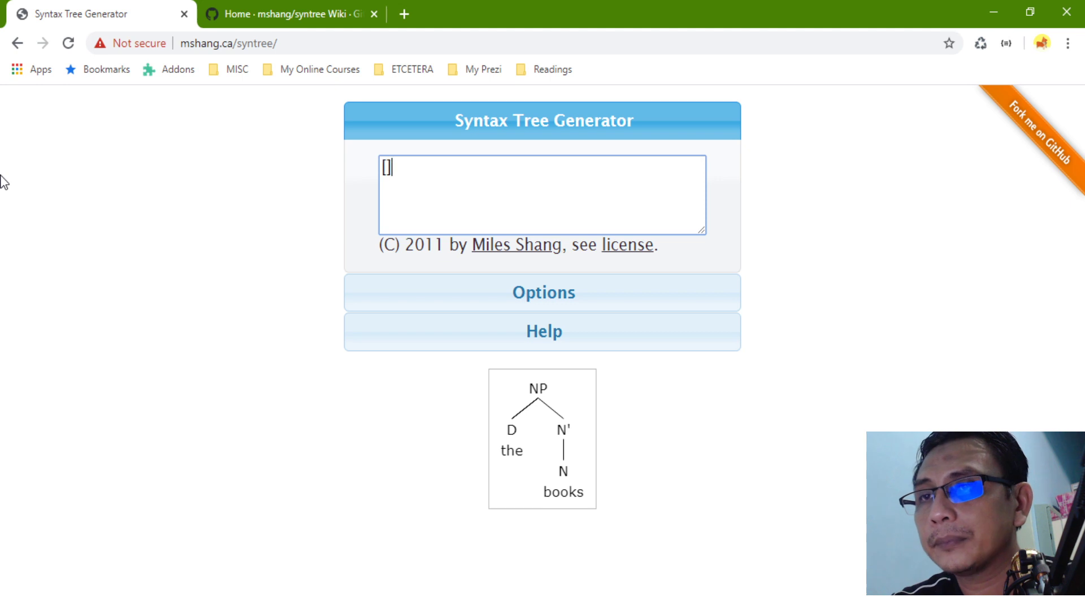
pyautogui.press('Left')
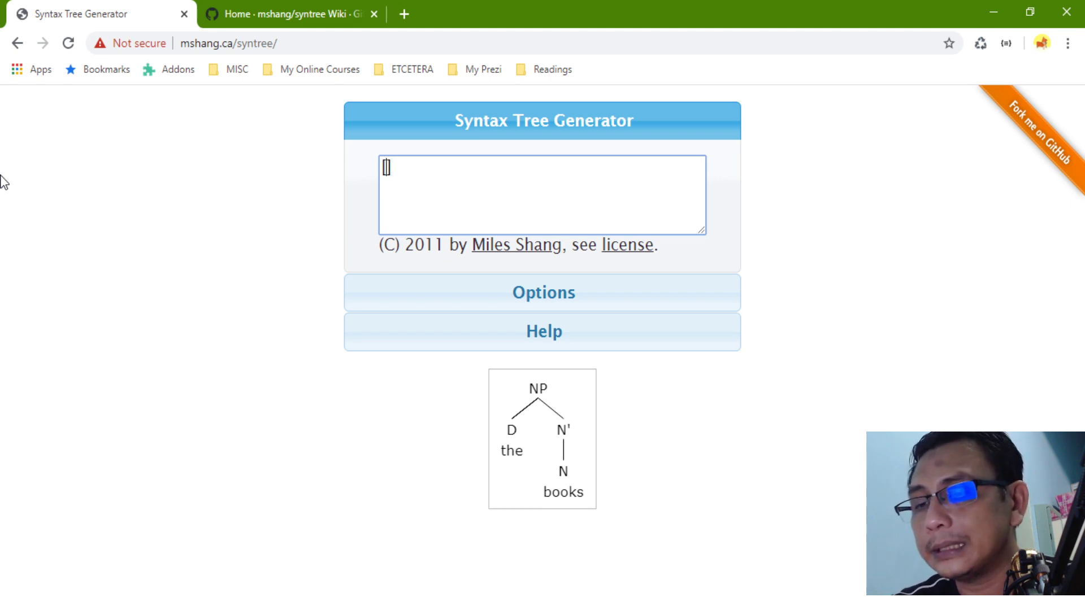
pyautogui.write('NP')
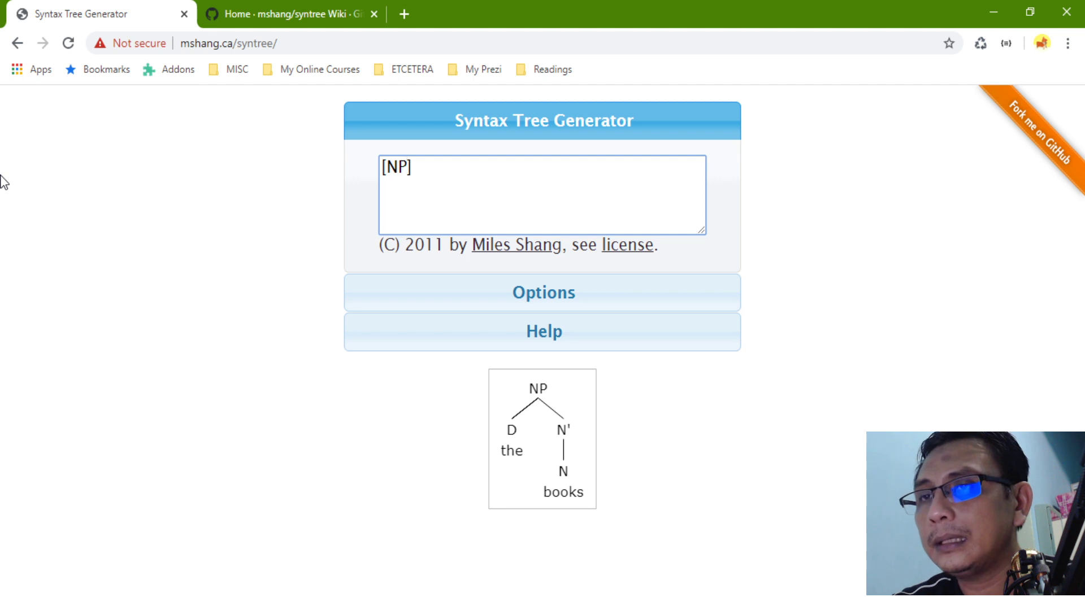
pyautogui.write('[]')
pyautogui.write(']')
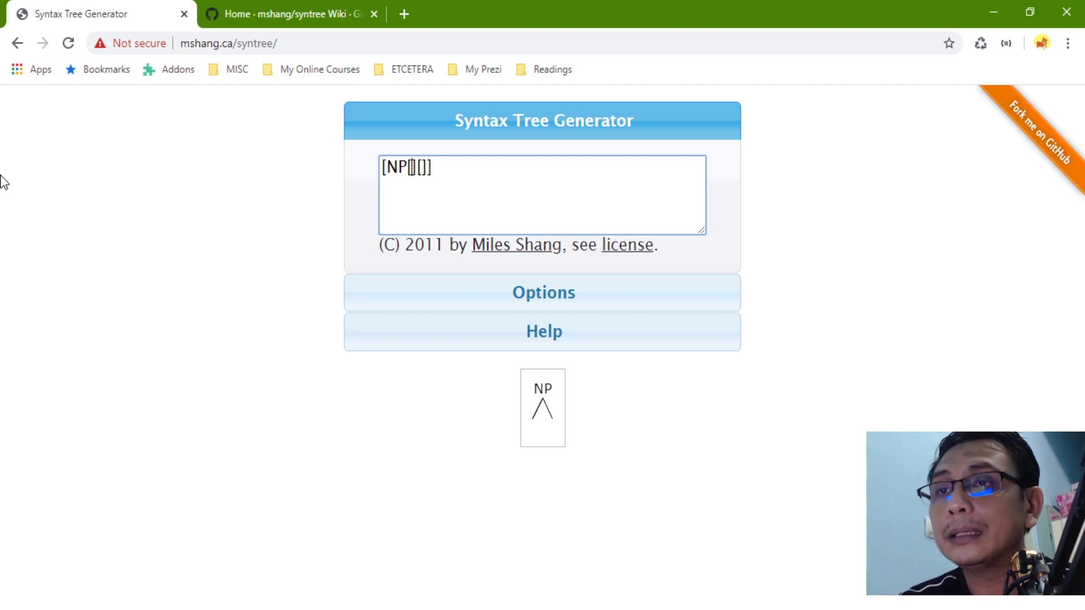
# Step: Label the two children of NP as D and N', giving [NP[D][N']]
pyautogui.write('D')
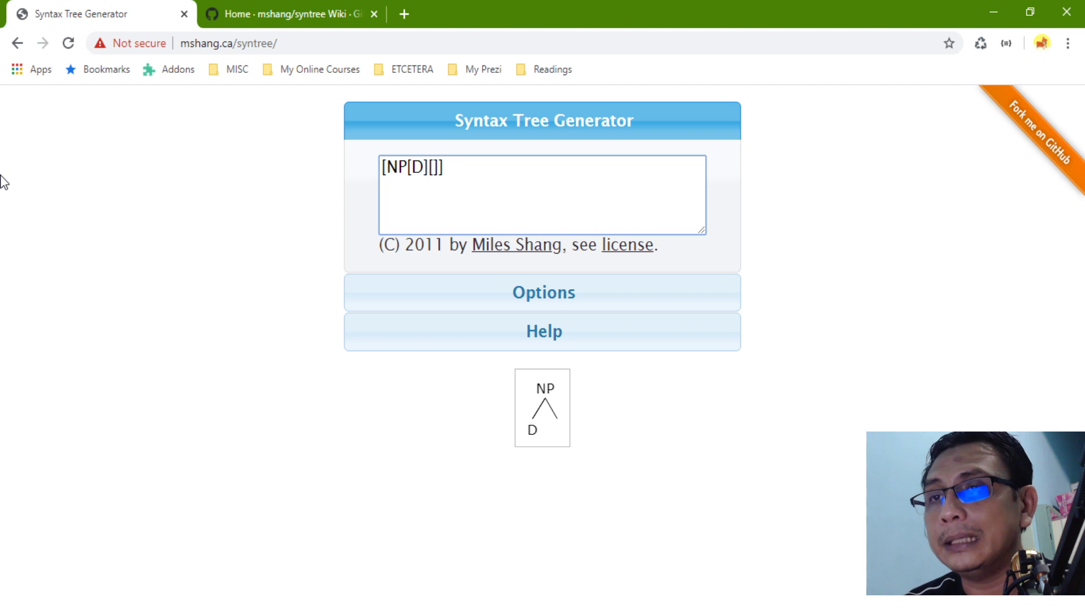
pyautogui.press('Right')
pyautogui.press('Right')
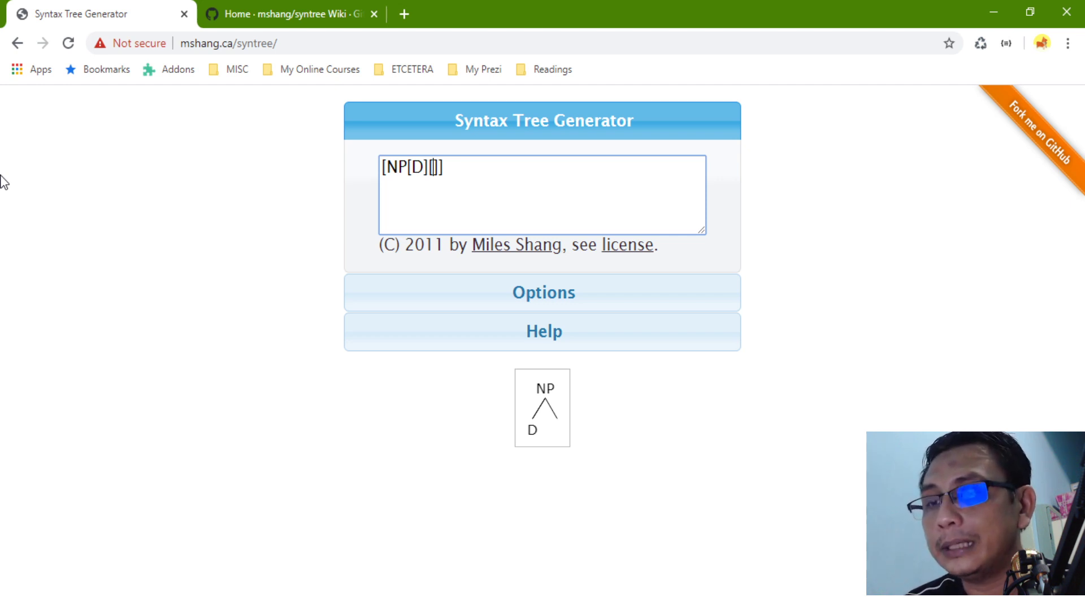
pyautogui.write("N'")
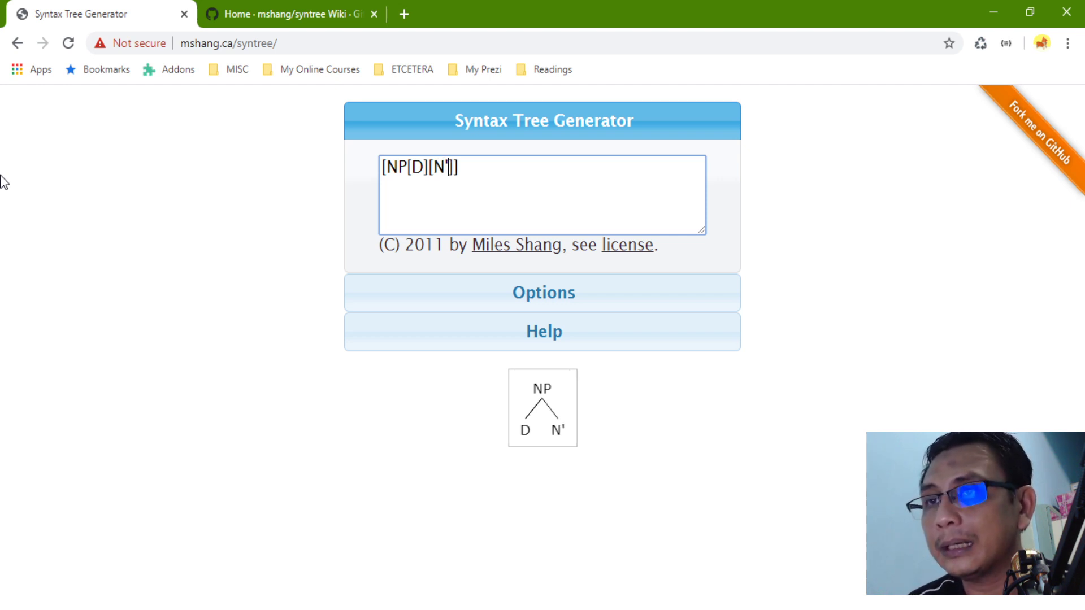
# Step: Add the word the under D, giving [NP[D the][N']]
pyautogui.press('Left')
pyautogui.write('t')
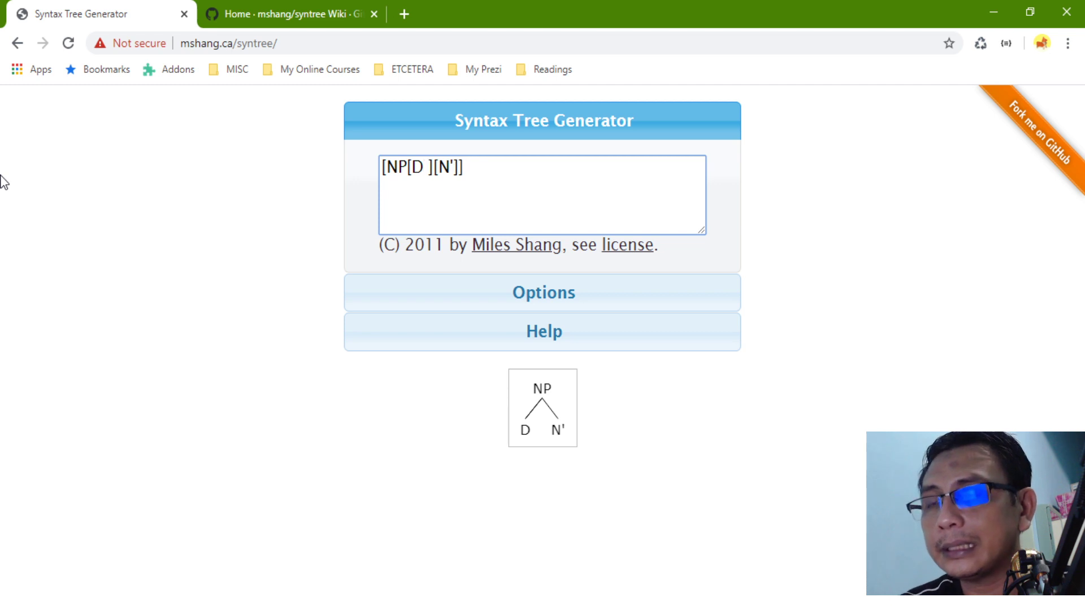
pyautogui.write('he')
# Step: Insert two empty sibling brackets inside N' in the notation
pyautogui.press('Right')
pyautogui.press('Right')
pyautogui.press('Right')
pyautogui.press('Right')
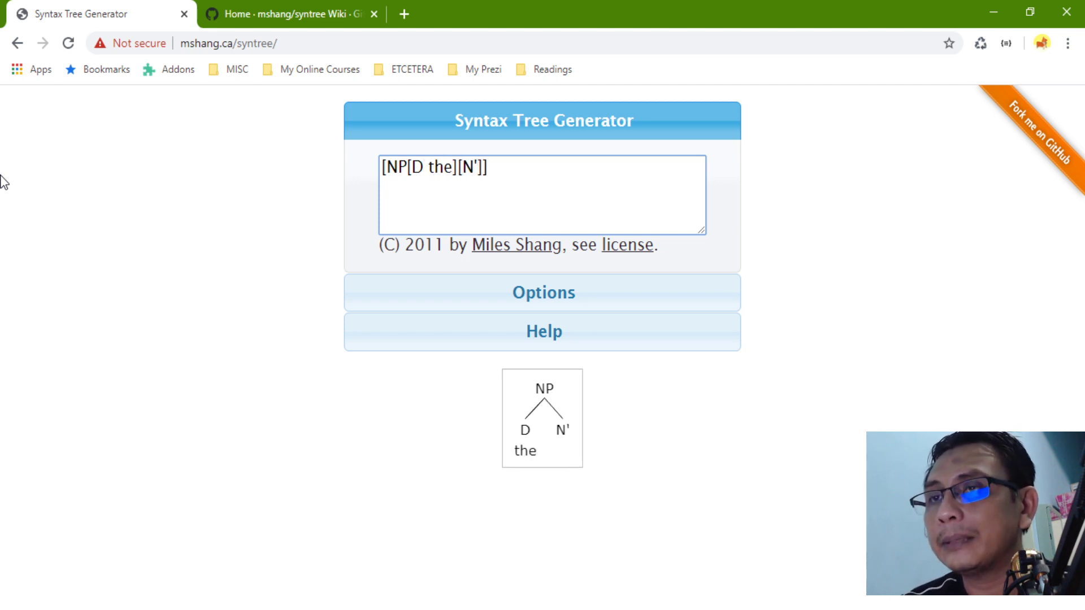
pyautogui.write('[')
pyautogui.press('Right')
pyautogui.write('[')
pyautogui.press('Left')
pyautogui.press('Left')
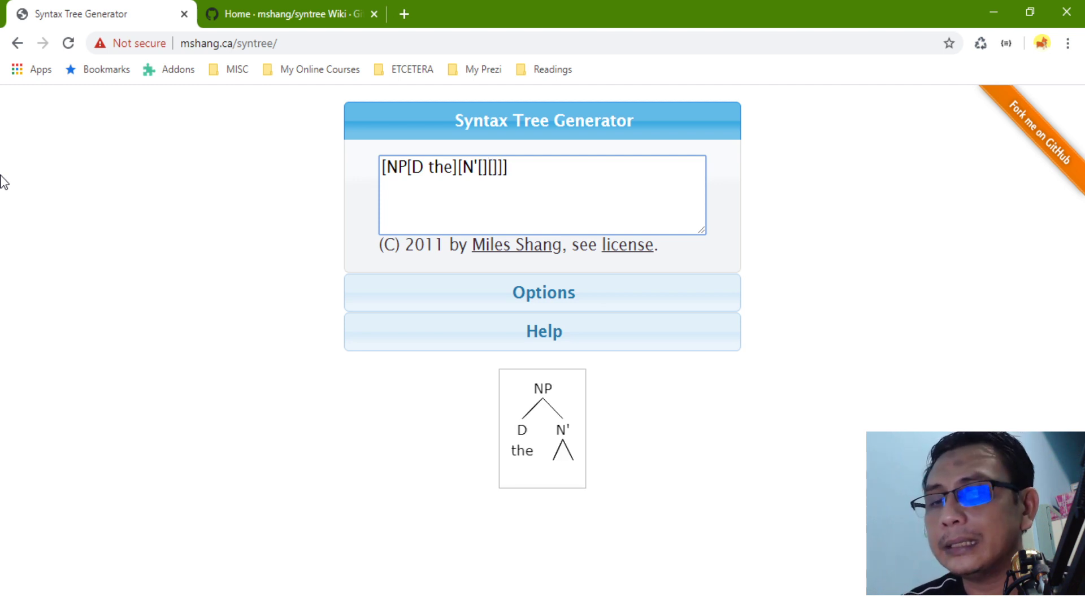
# Step: Label the two empty children of N' as AdjP and N'
pyautogui.write('AdjP')
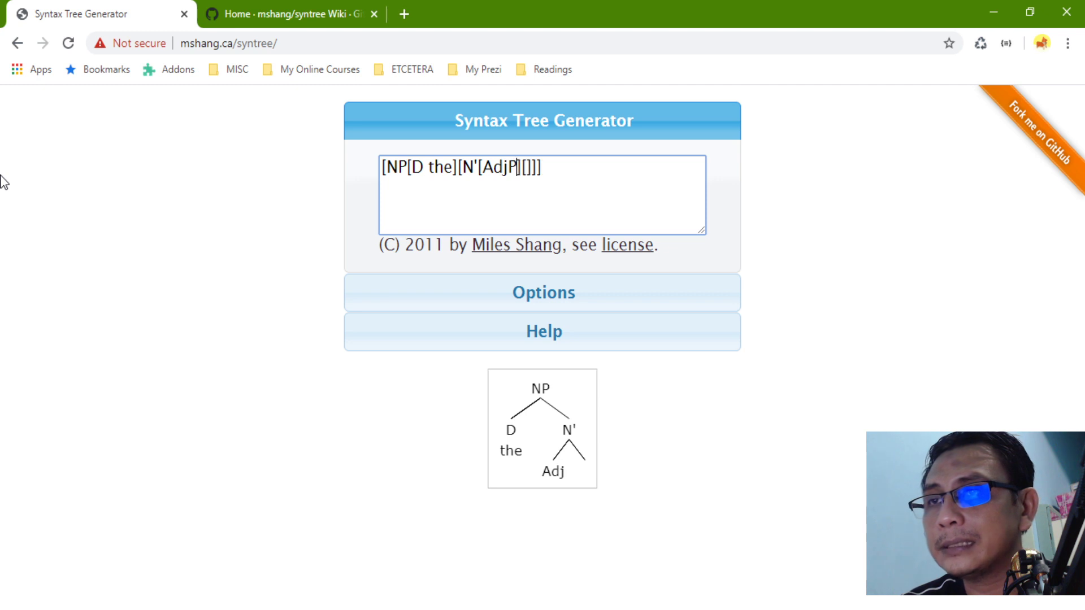
pyautogui.press('Right')
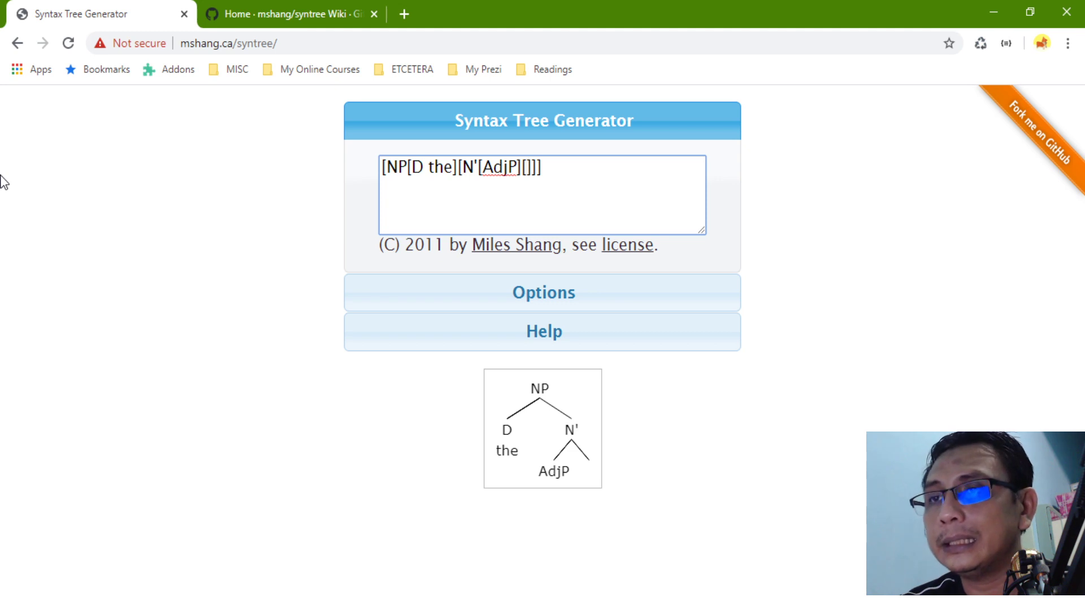
pyautogui.write("N'")
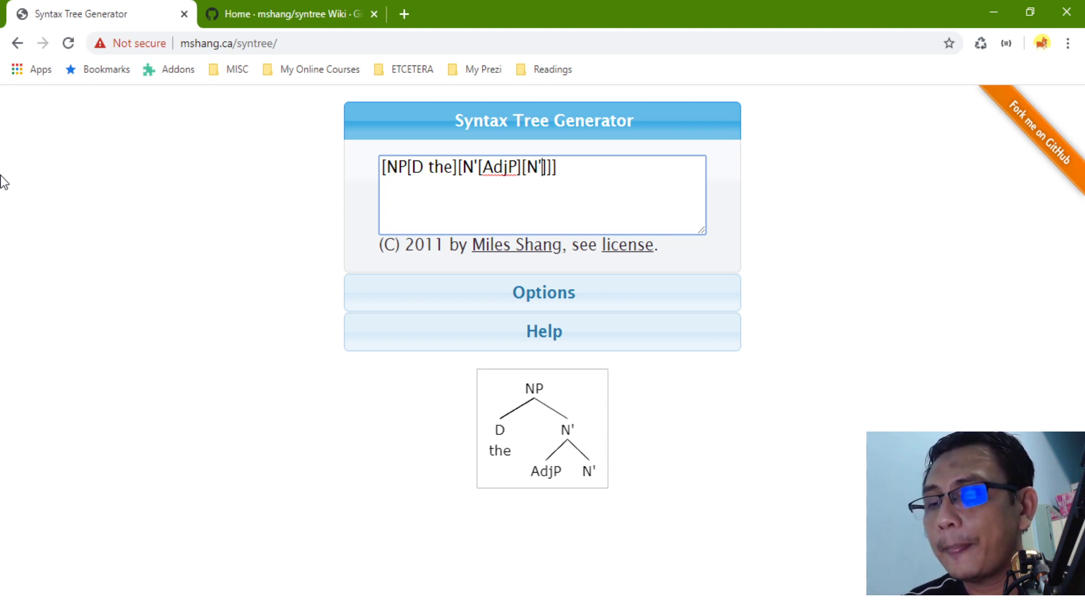
# Step: Add a child bracket N with the word books inside the lower N'
pyautogui.write('[]')
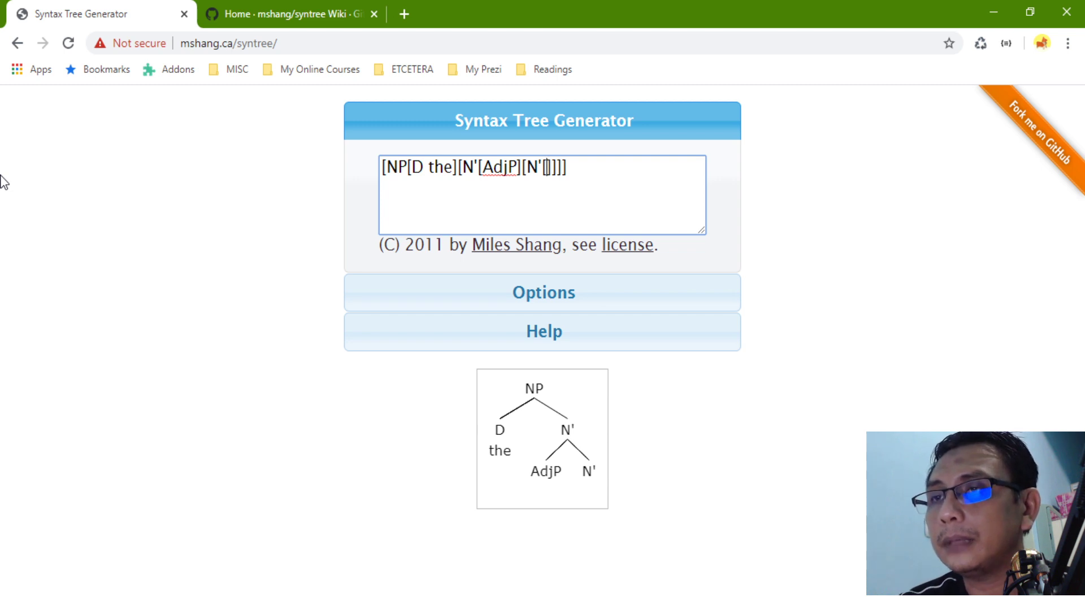
pyautogui.write('N b')
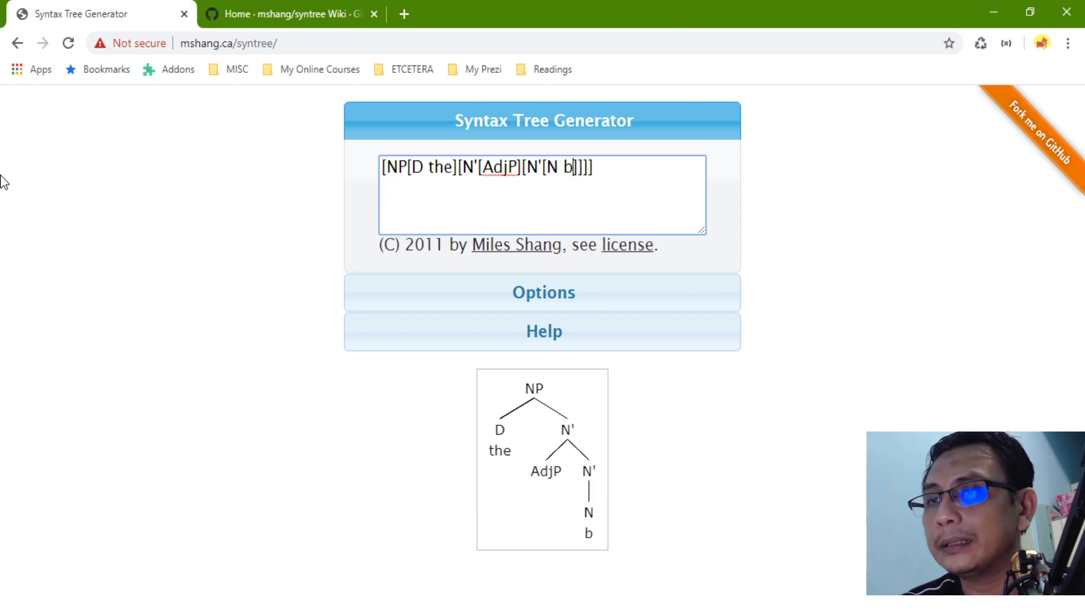
pyautogui.write('ooks')
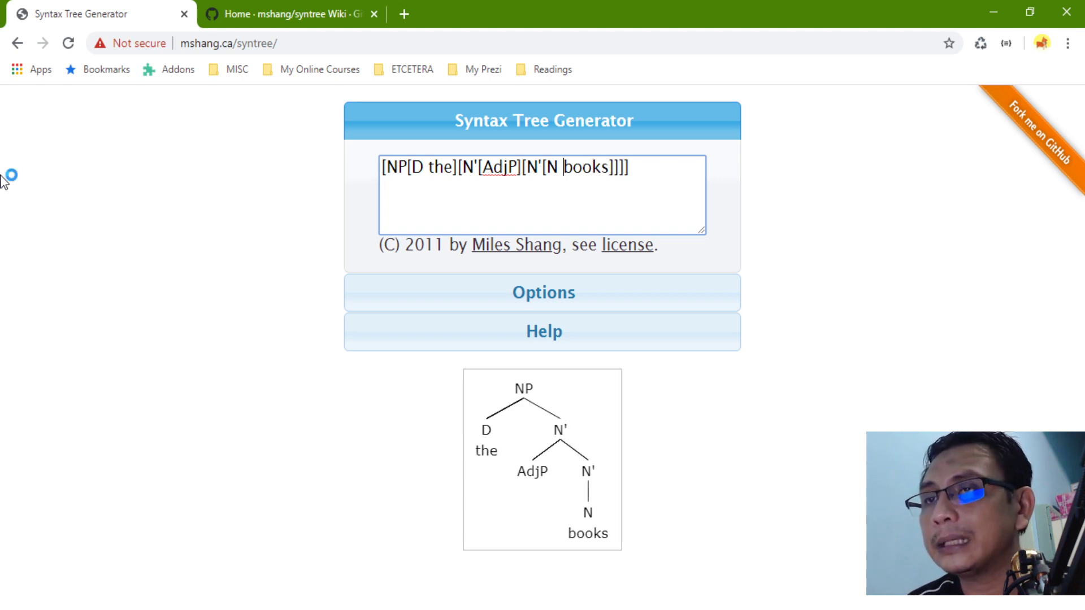
# Step: Add a child bracket labelled Adj' inside AdjP
pyautogui.press('Left')
pyautogui.press('Left')
pyautogui.press('Left')
pyautogui.press('Left')
pyautogui.press('Left')
pyautogui.press('Left')
pyautogui.press('Left')
pyautogui.press('Left')
pyautogui.press('Left')
pyautogui.press('Left')
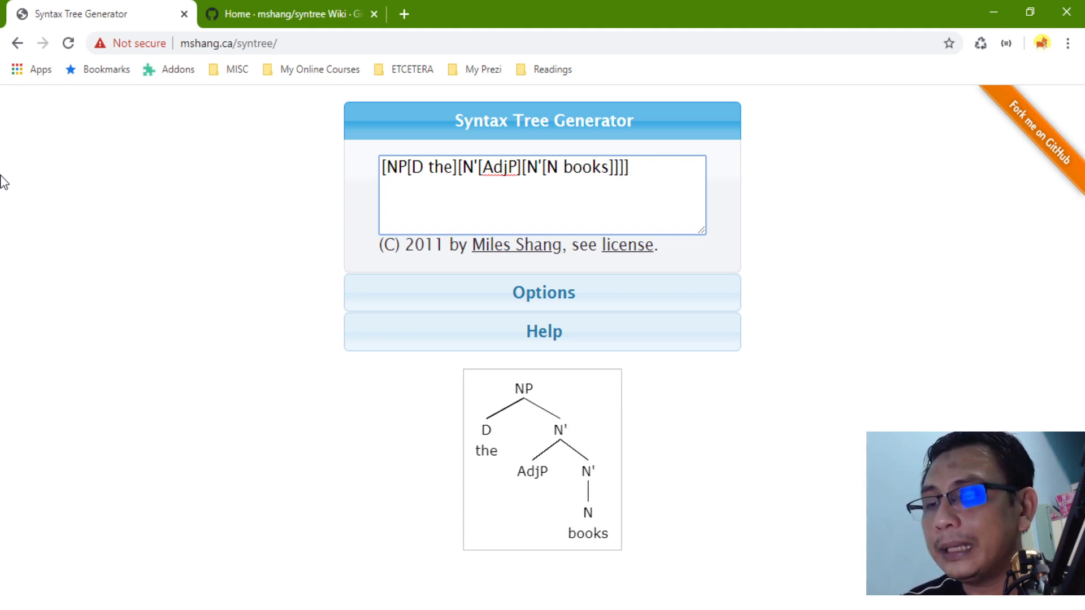
pyautogui.write('[]')
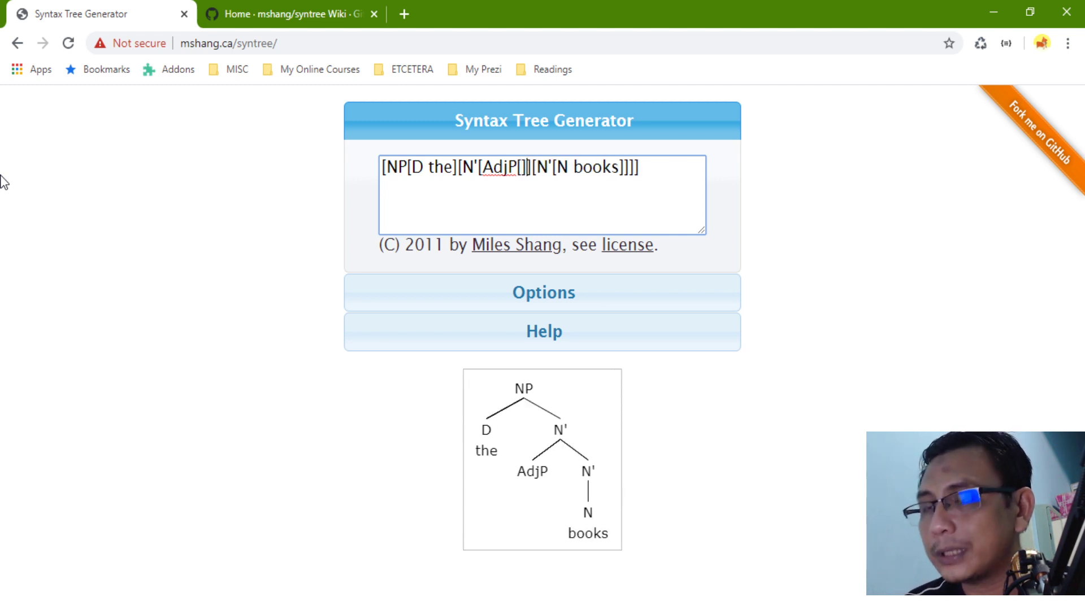
pyautogui.press('Left')
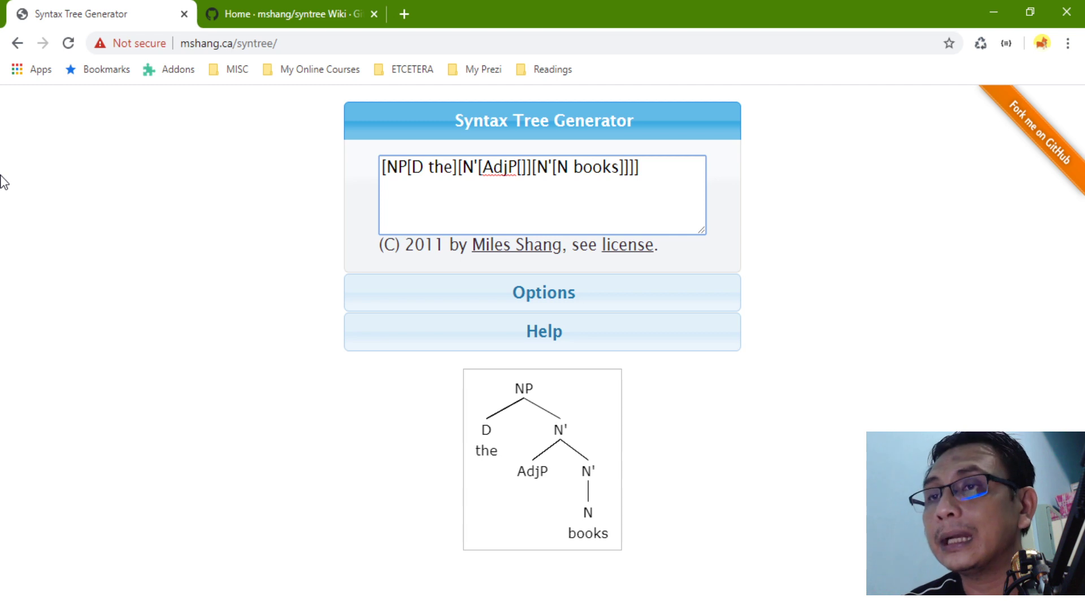
pyautogui.write("Adj'")
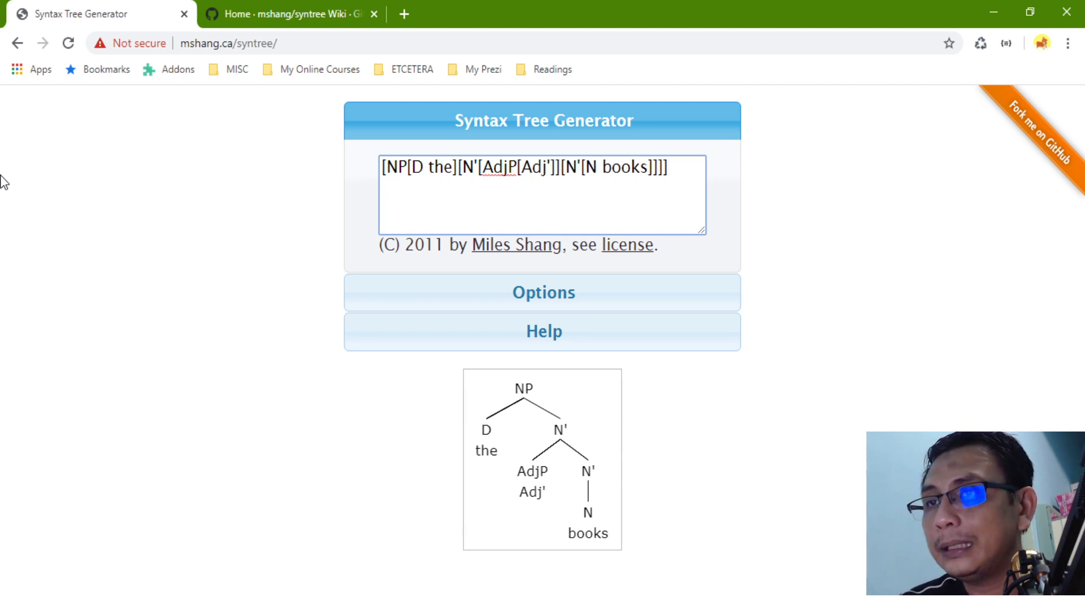
# Step: Add a child bracket Adj with the word new inside Adj', completing [NP[D the][N'[AdjP[Adj'[Adj new]]][N'[N books]]]]
pyautogui.write('[]')
pyautogui.press('Left')
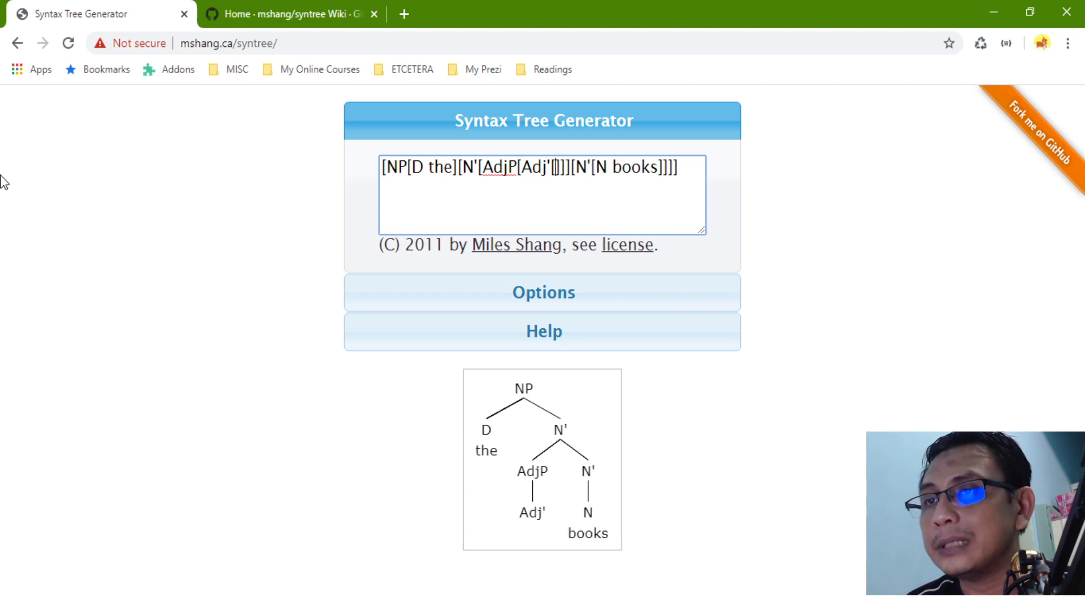
pyautogui.write('Adj')
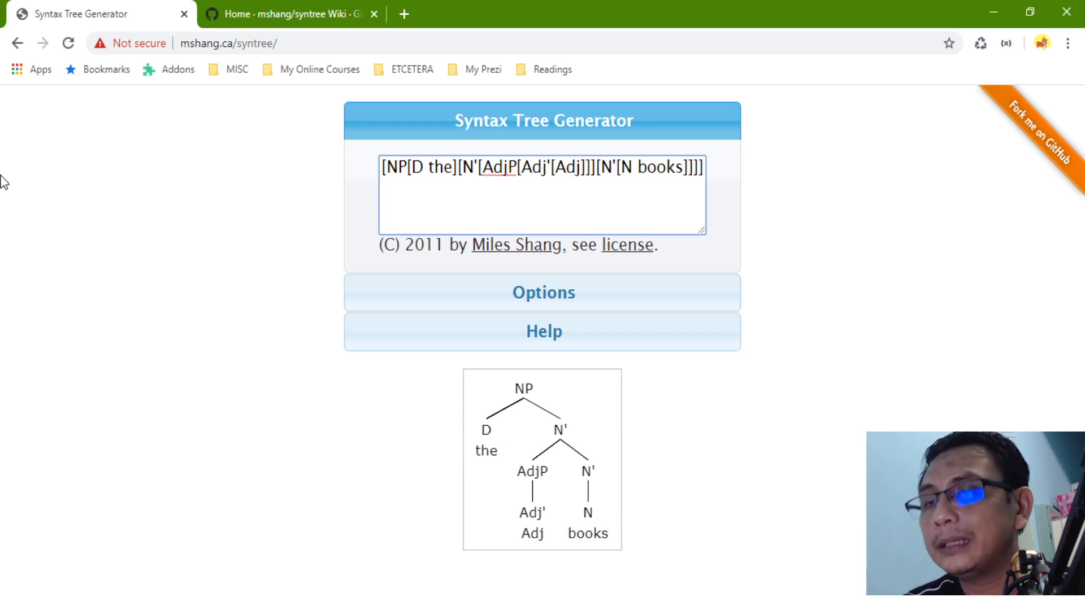
pyautogui.write(' new')
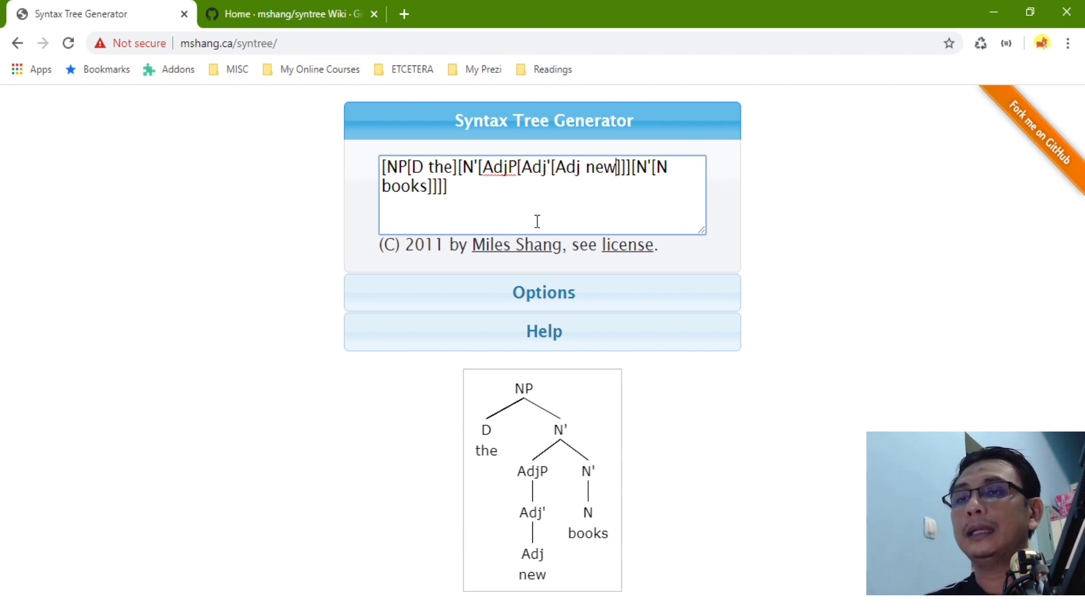
# Step: Replace the finished tree's notation with the plain phrase "the new books on Syntax"
pyautogui.hotkey('ctrl', 'a')
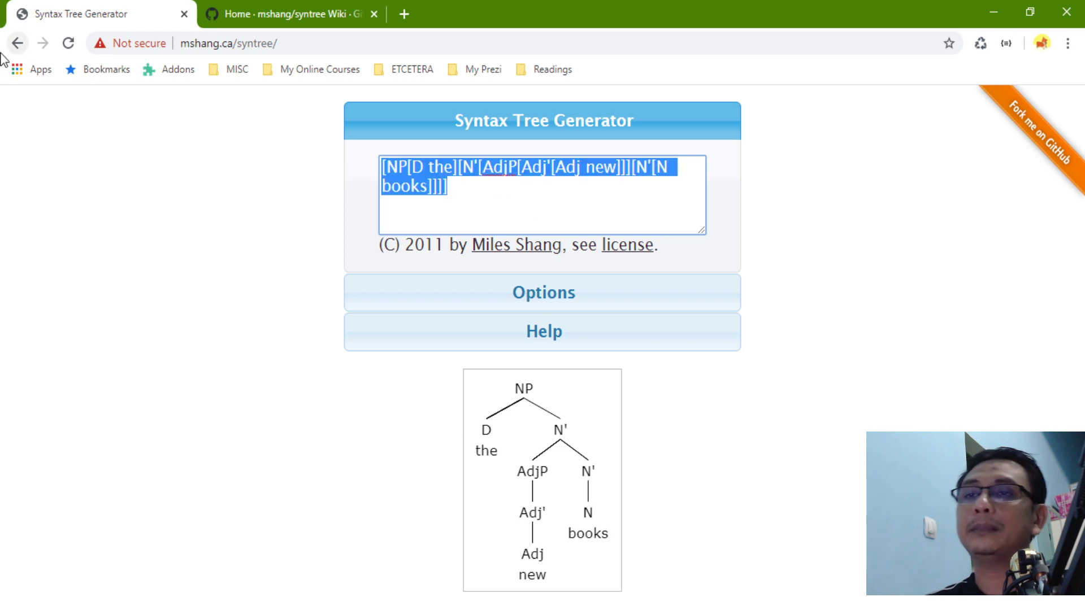
pyautogui.press('BackSpace')
pyautogui.write('t')
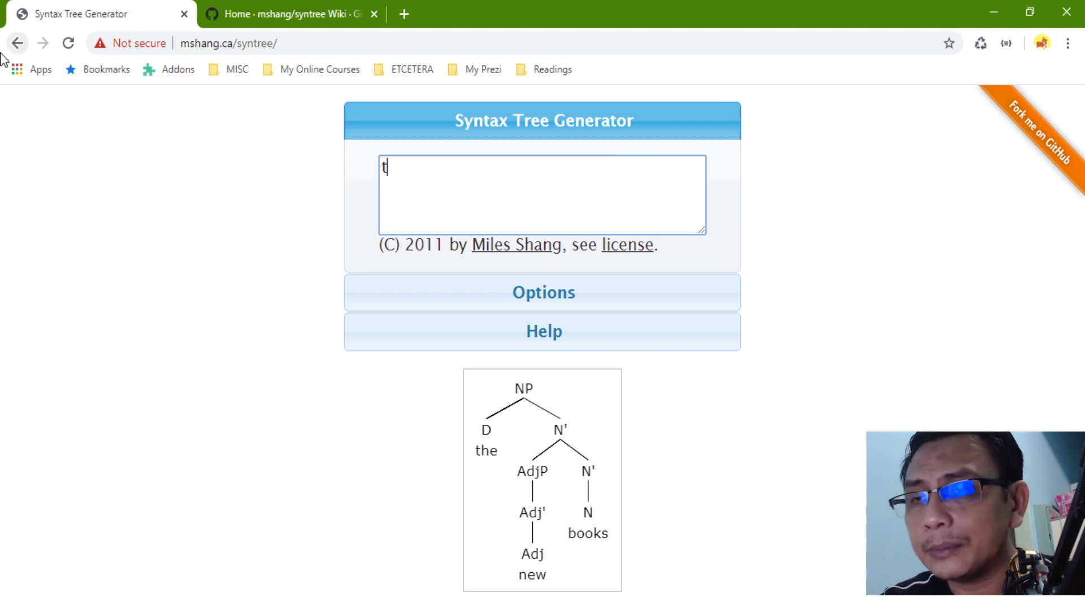
pyautogui.write('he new boo')
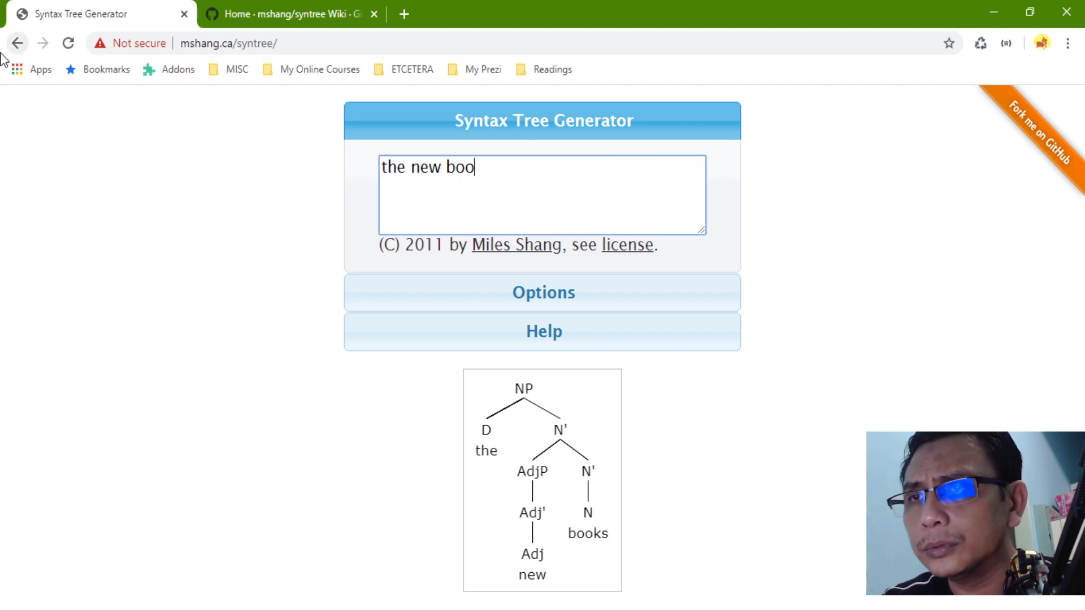
pyautogui.write('ks on ')
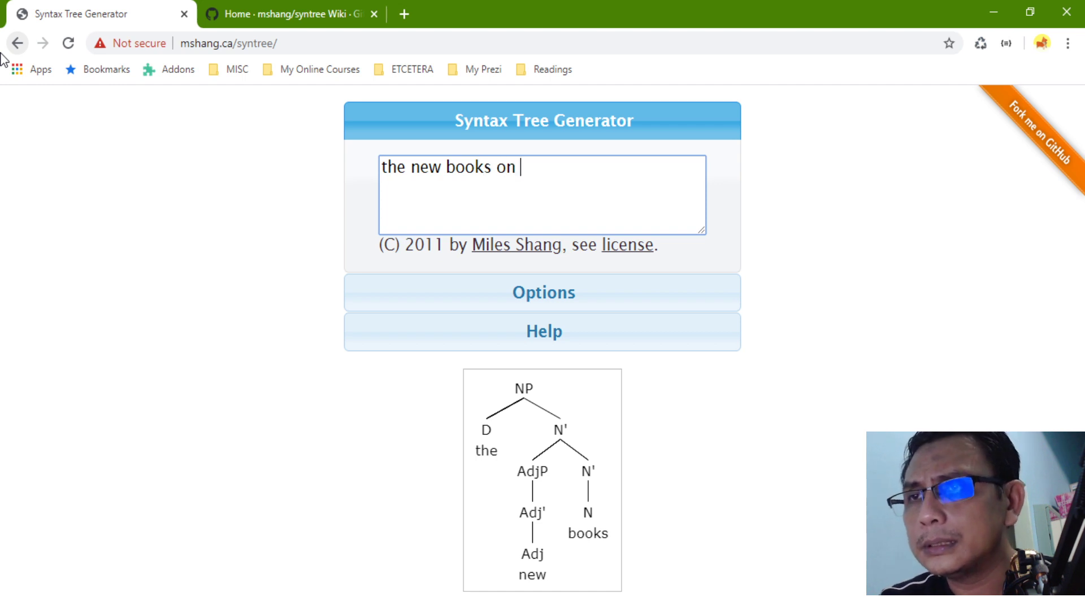
pyautogui.write('Syntax')
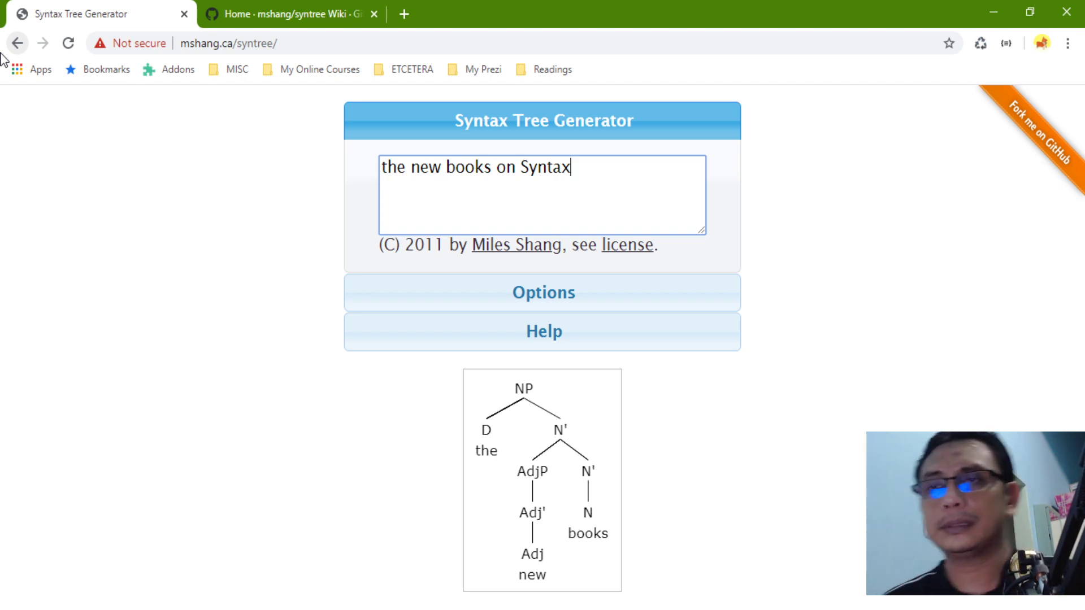
# Step: Replace the plain phrase with an NP bracket containing two empty sibling brackets, [NP[][]]
pyautogui.hotkey('ctrl', 'a')
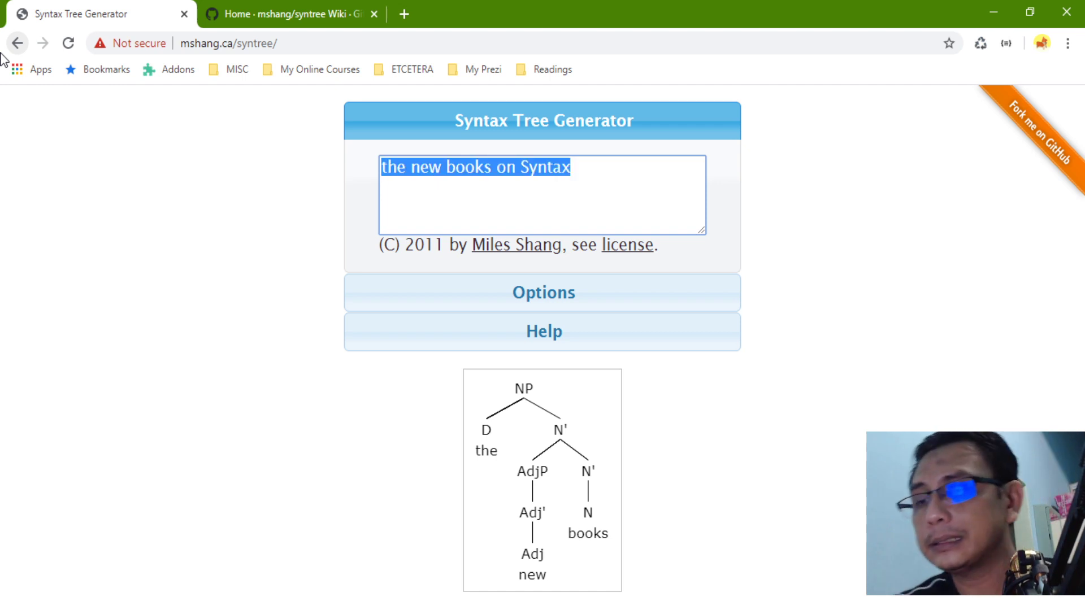
pyautogui.write('[')
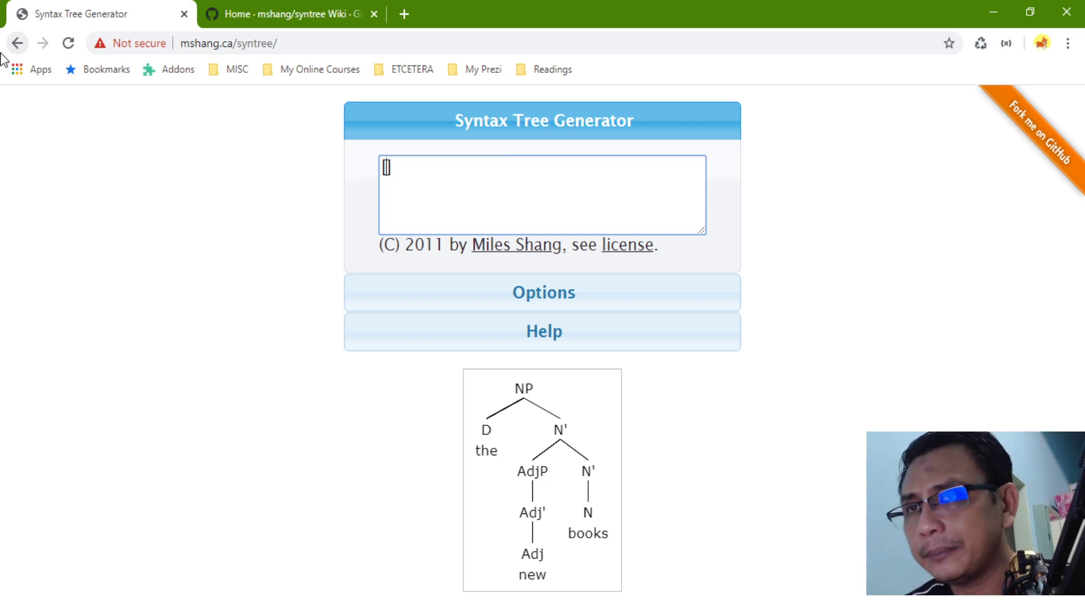
pyautogui.write('NP')
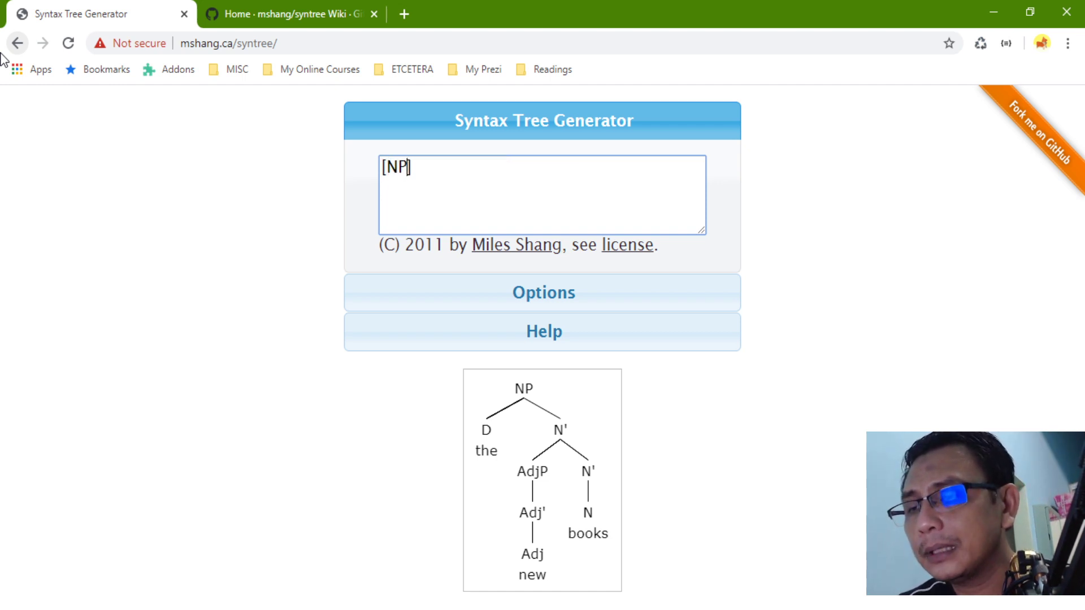
pyautogui.write('[][]]')
pyautogui.press('Left')
pyautogui.press('Left')
pyautogui.press('Left')
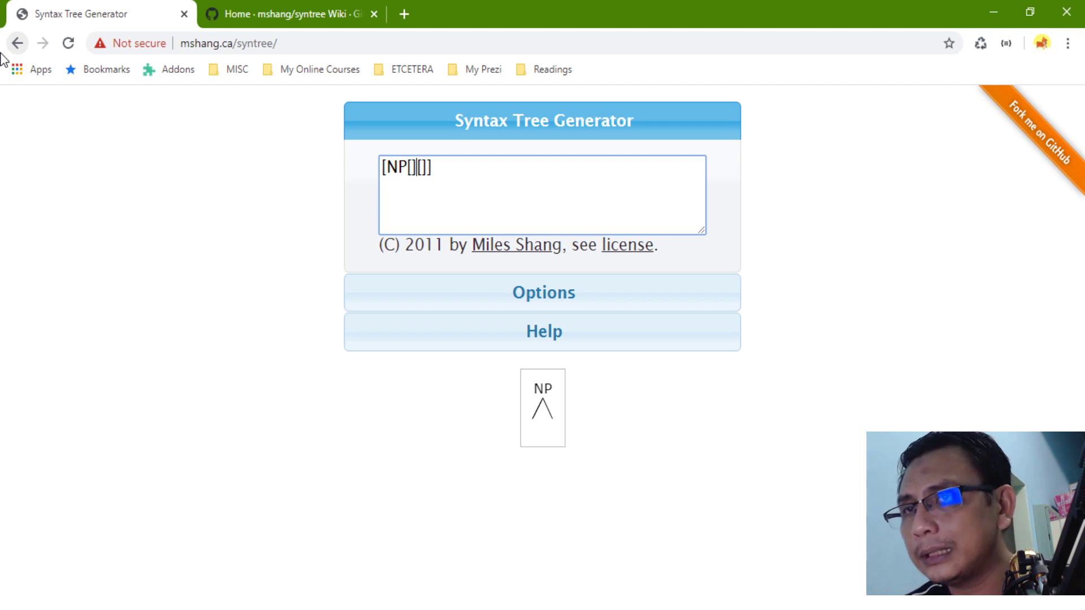
# Step: Label the first empty child of NP as D and the second as N'
pyautogui.press('Left')
pyautogui.write('D')
pyautogui.press('Right')
pyautogui.press('Right')
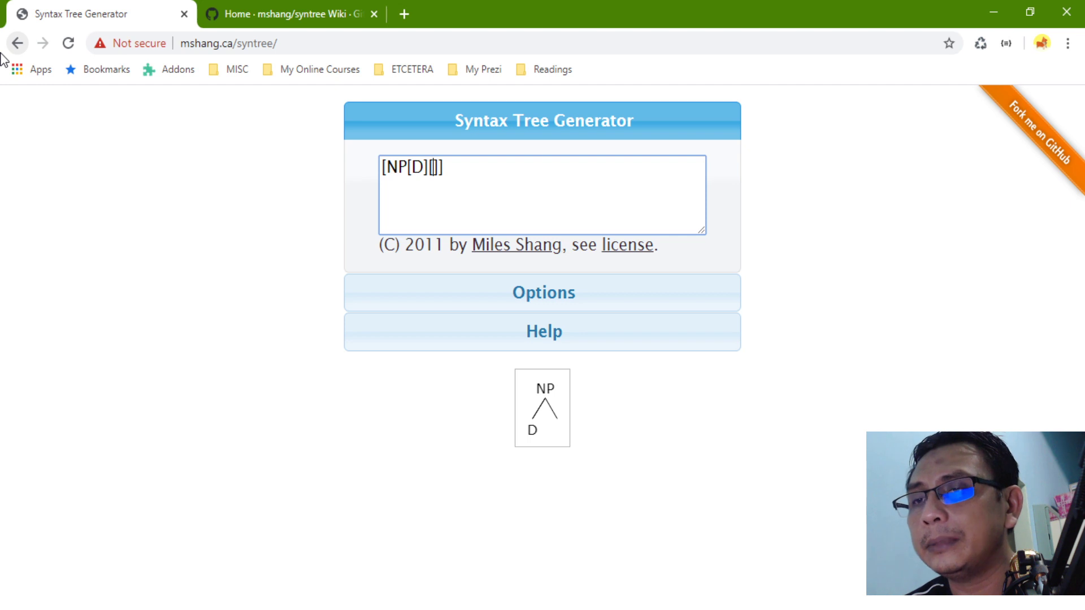
pyautogui.write('N')
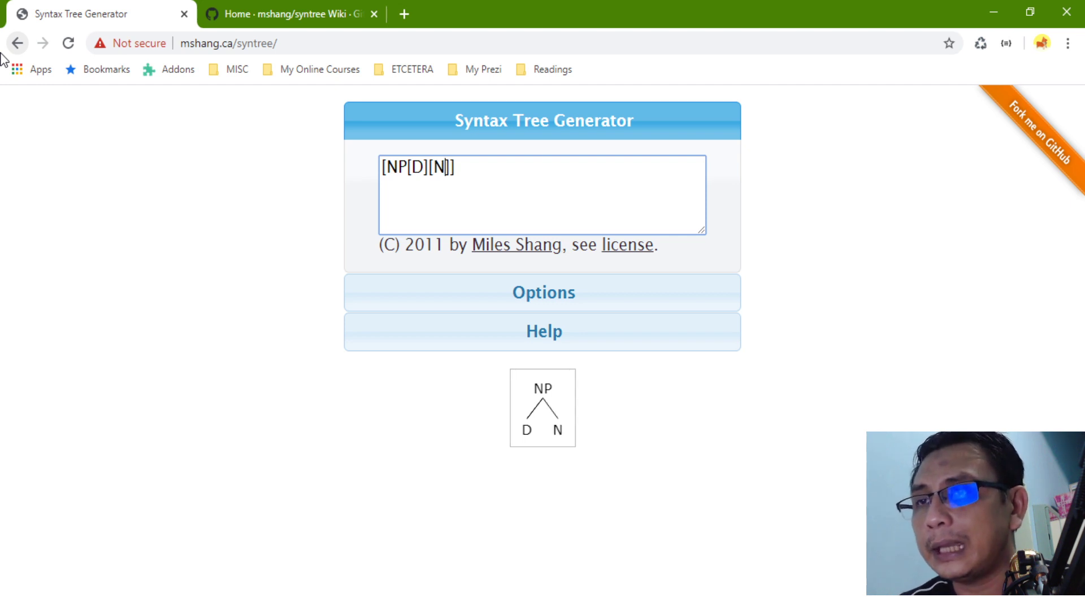
pyautogui.write("'")
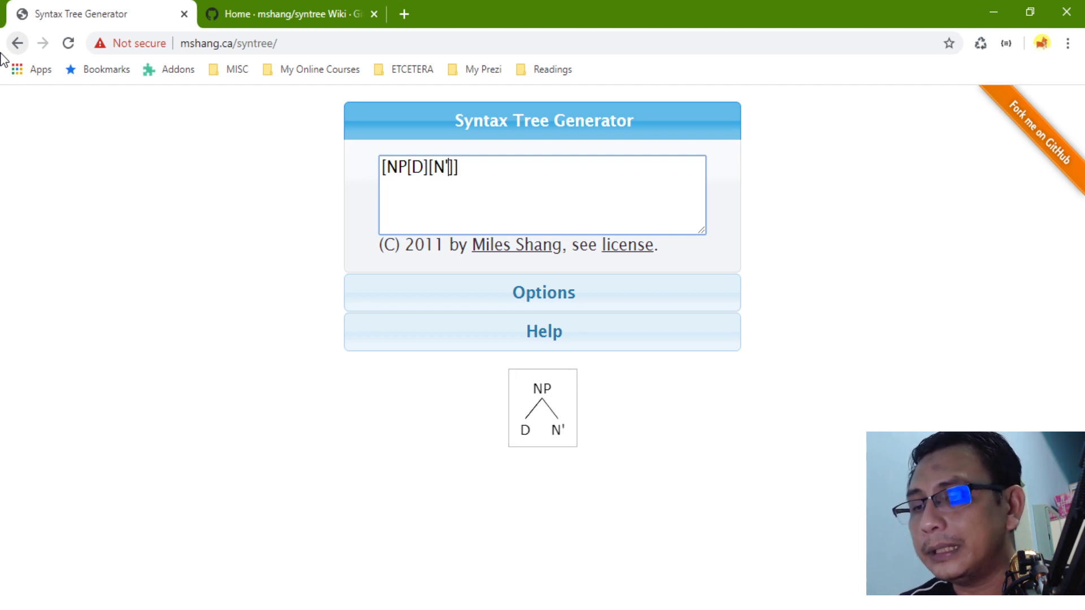
# Step: Add two child brackets labelled AdjP and N' inside N', giving [NP[D][N'[AdjP][N']]]
pyautogui.write('[][]')
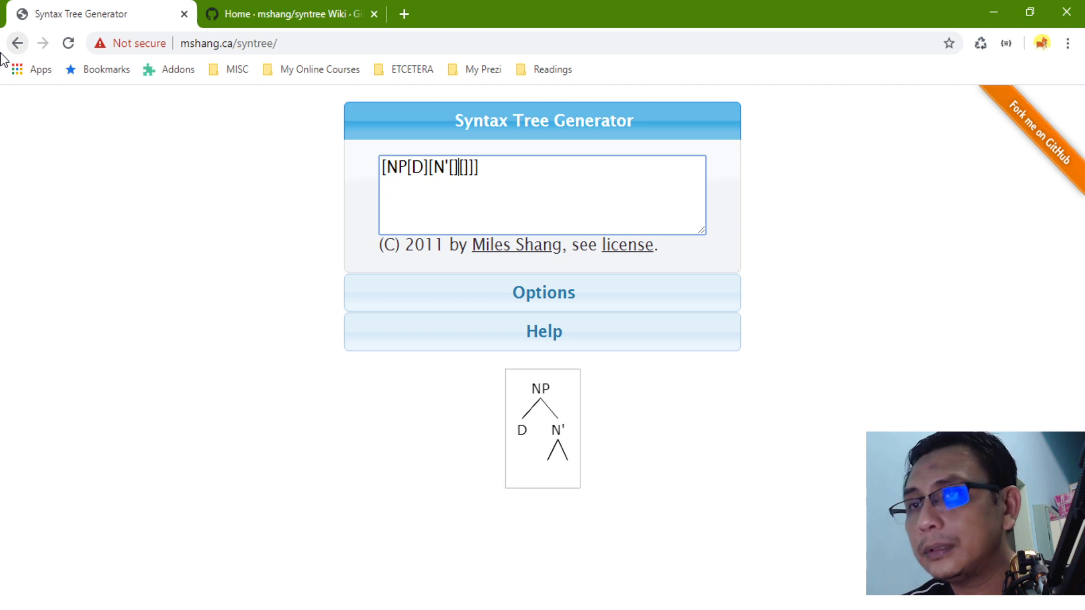
pyautogui.write('Adjp')
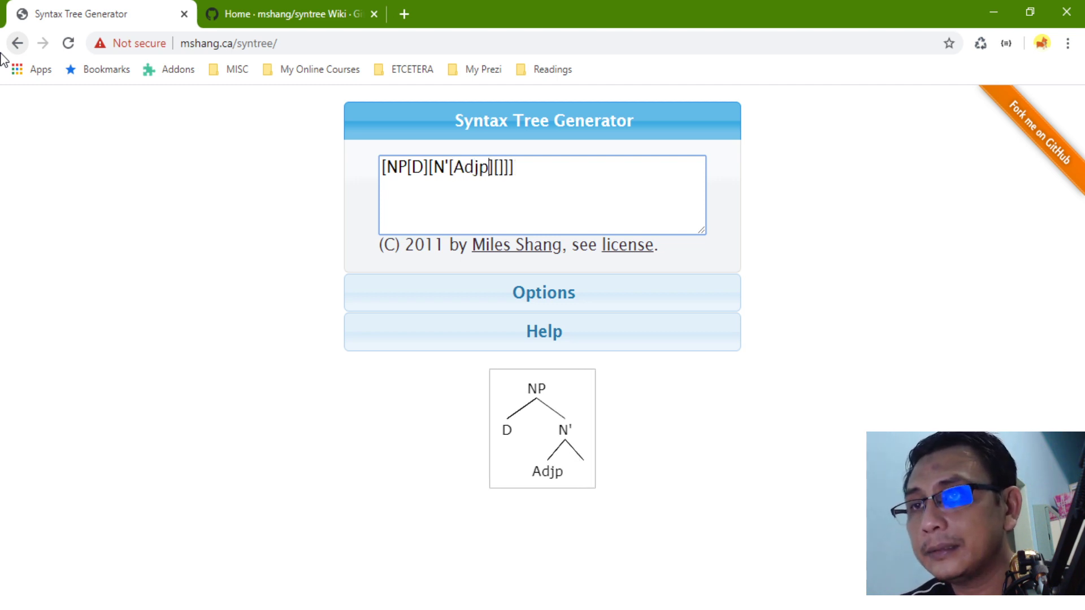
pyautogui.press('BackSpace')
pyautogui.write('P')
pyautogui.press('Right')
pyautogui.press('Right')
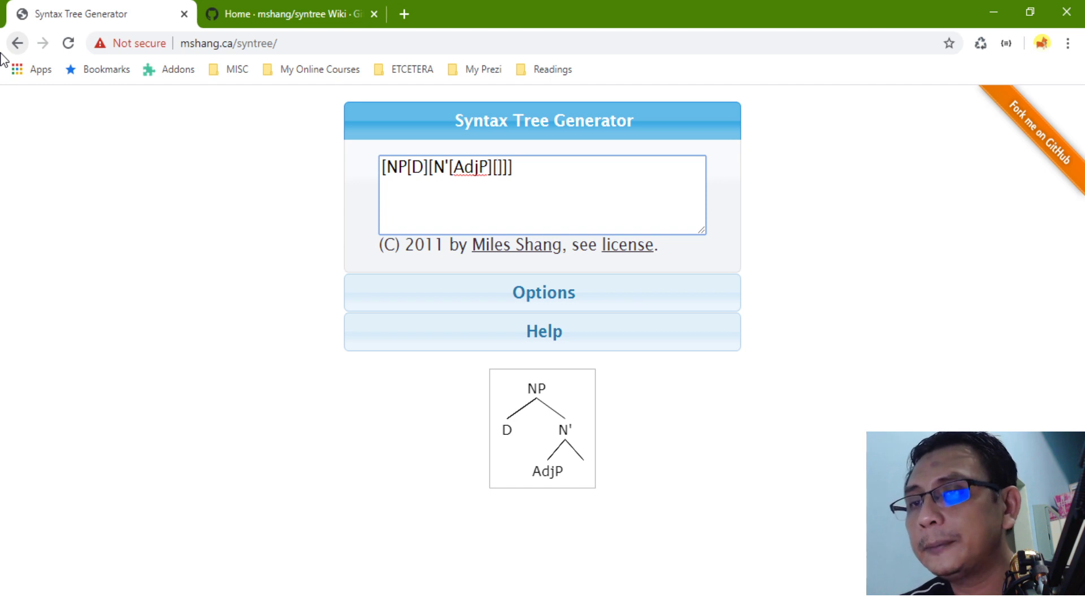
pyautogui.write("N'")
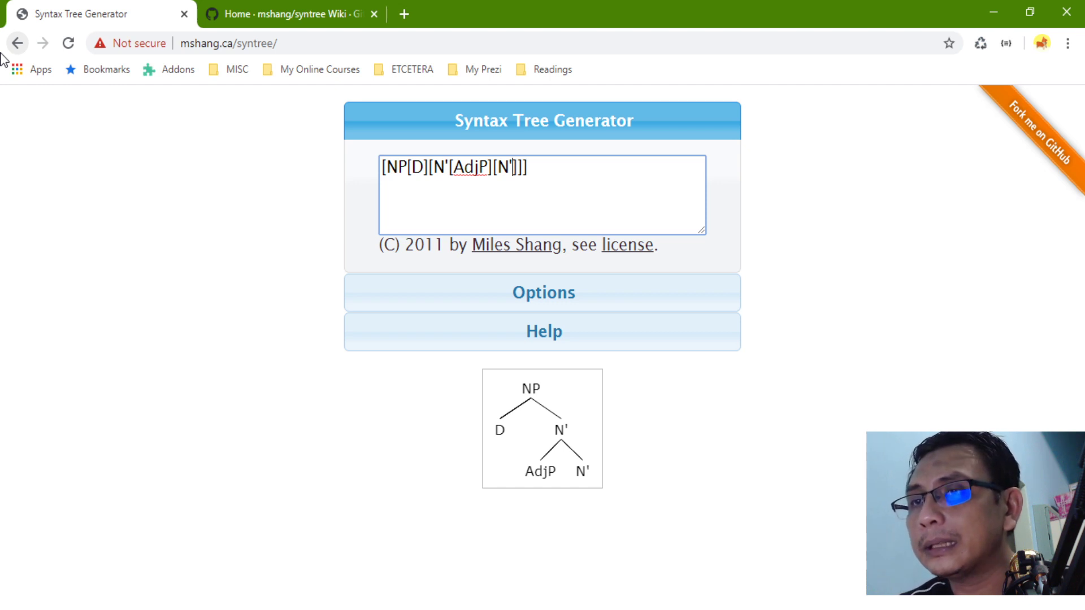
# Step: Add two child brackets labelled N and PP inside the lower N', giving [NP[D][N'[AdjP][N'[N][PP]]]]
pyautogui.write('[][]')
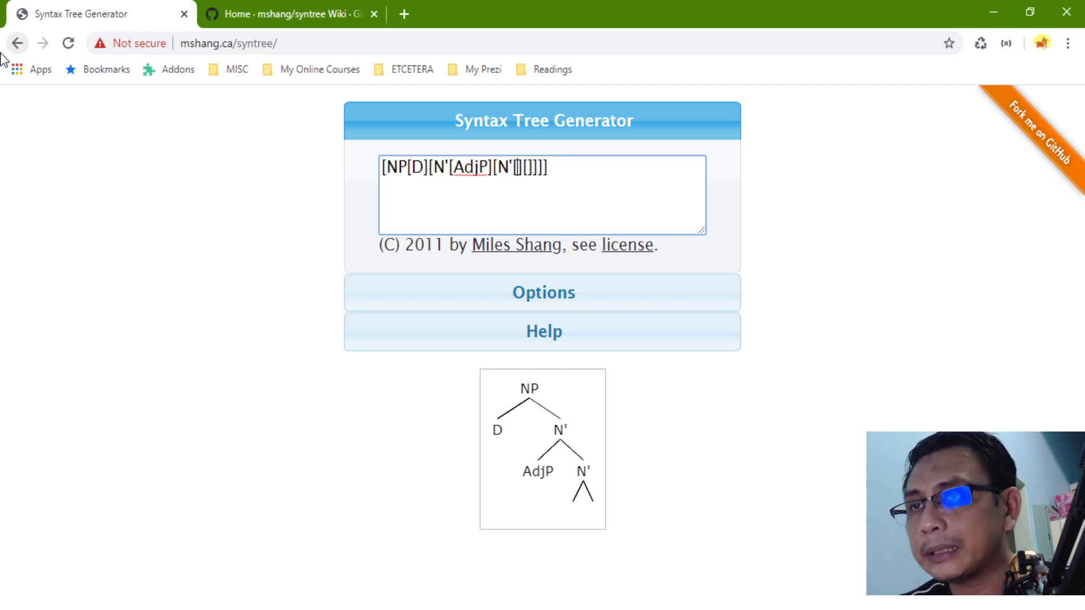
pyautogui.write('N')
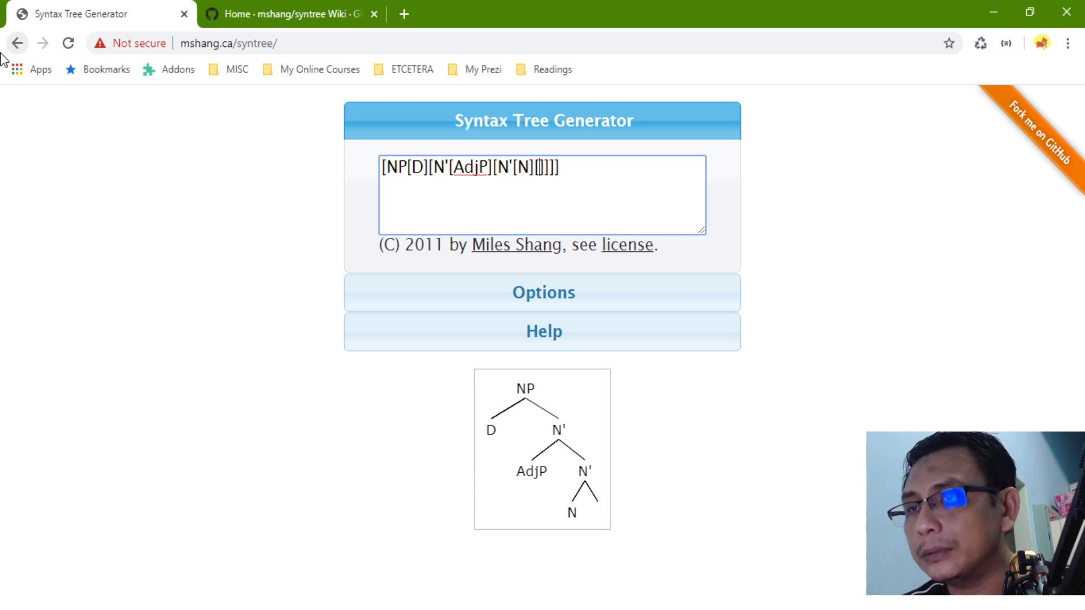
pyautogui.write('PP')
pyautogui.press('Left')
pyautogui.press('Left')
pyautogui.press('Left')
pyautogui.press('Left')
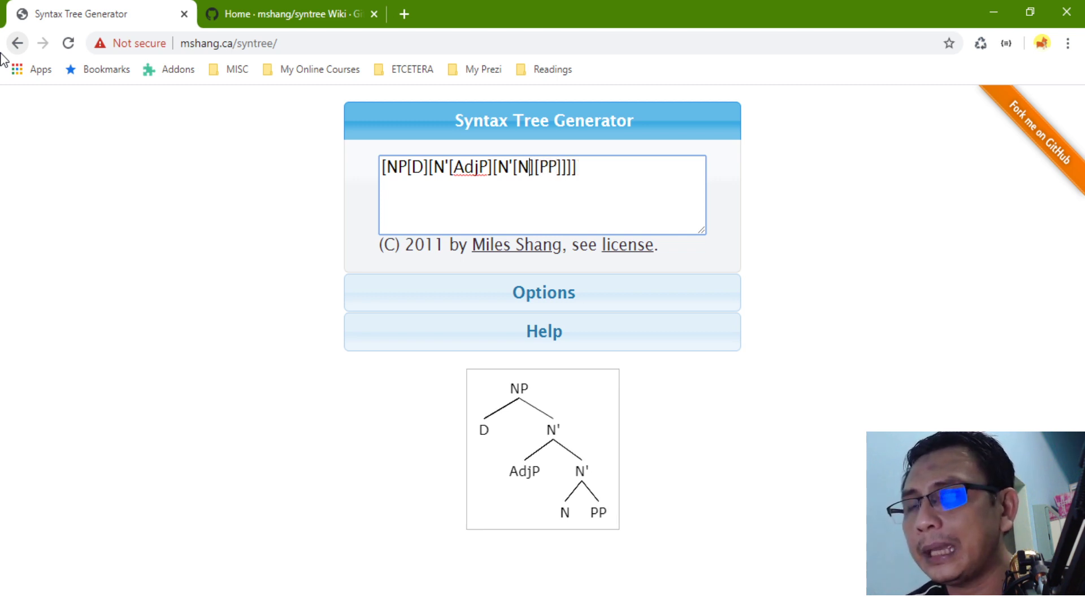
# Step: Add the word books under the N inside the lower N', giving [N books]
pyautogui.hotkey('shift', 'Left')
pyautogui.press('Right')
pyautogui.press('Right')
pyautogui.press('Right')
pyautogui.hotkey('shift', 'Right')
pyautogui.hotkey('shift', 'Right')
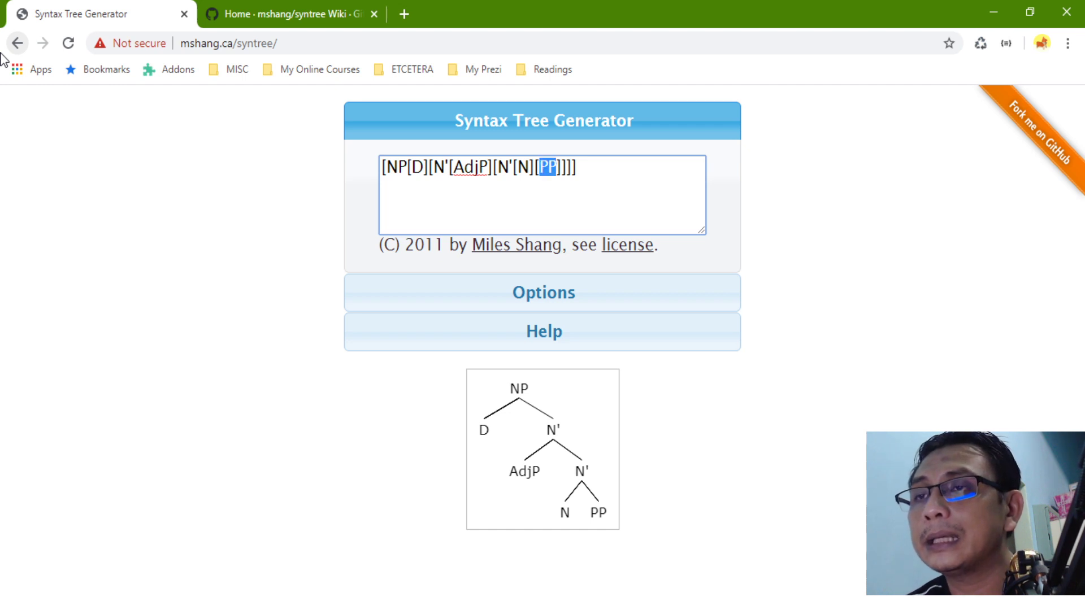
pyautogui.press('Left')
pyautogui.press('Left')
pyautogui.press('Left')
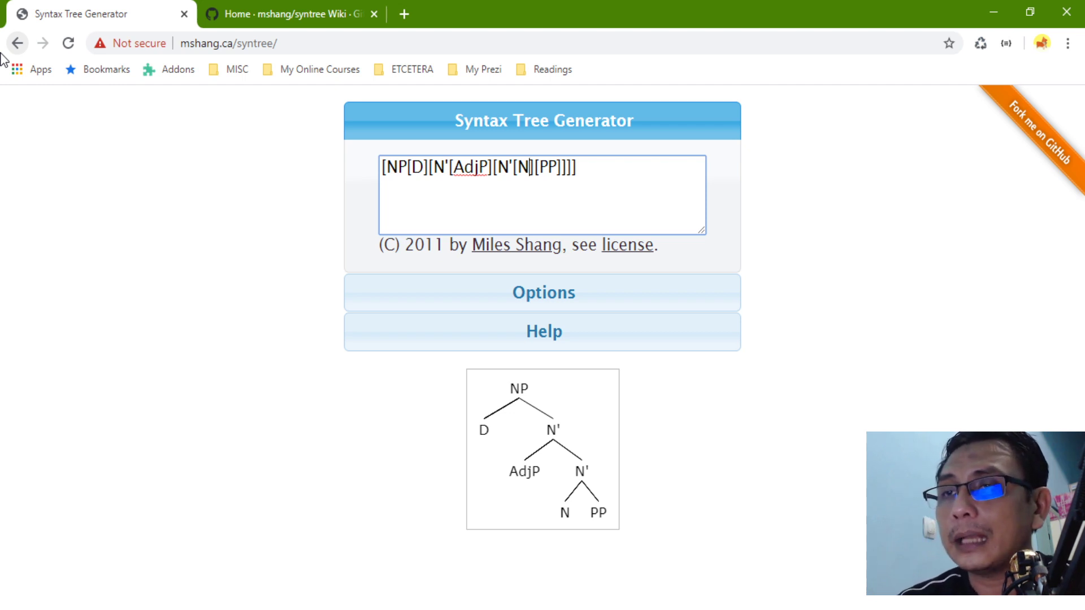
pyautogui.write('books')
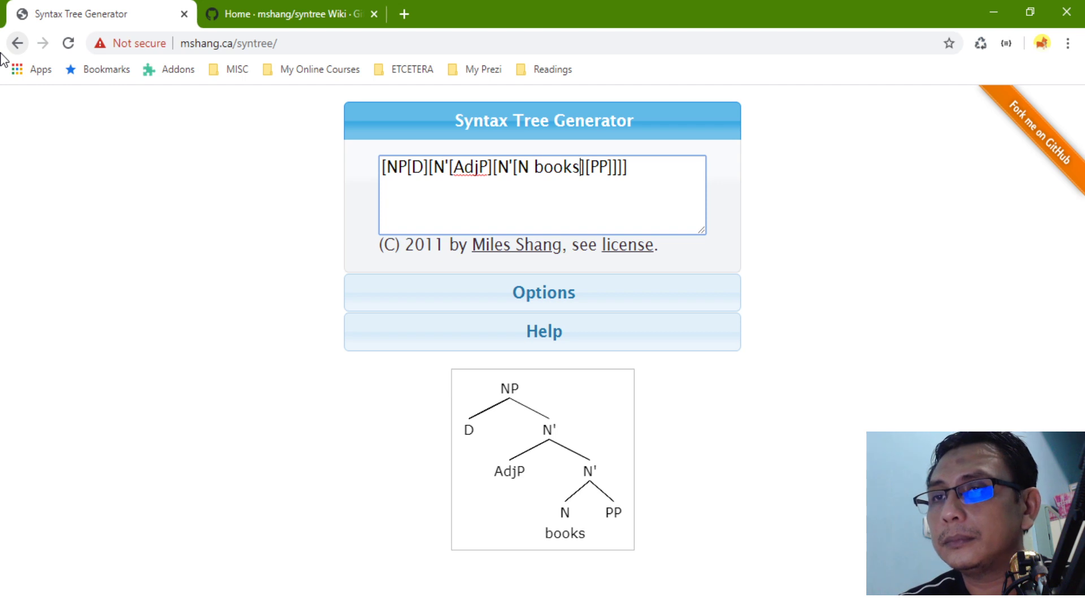
# Step: Add the word the under the determiner node, giving [D the]
pyautogui.press('Left')
pyautogui.press('Left')
pyautogui.press('Left')
pyautogui.press('Left')
pyautogui.press('Left')
pyautogui.press('Left')
pyautogui.press('Left')
pyautogui.press('Left')
pyautogui.press('Left')
pyautogui.press('Left')
pyautogui.press('Left')
pyautogui.press('Left')
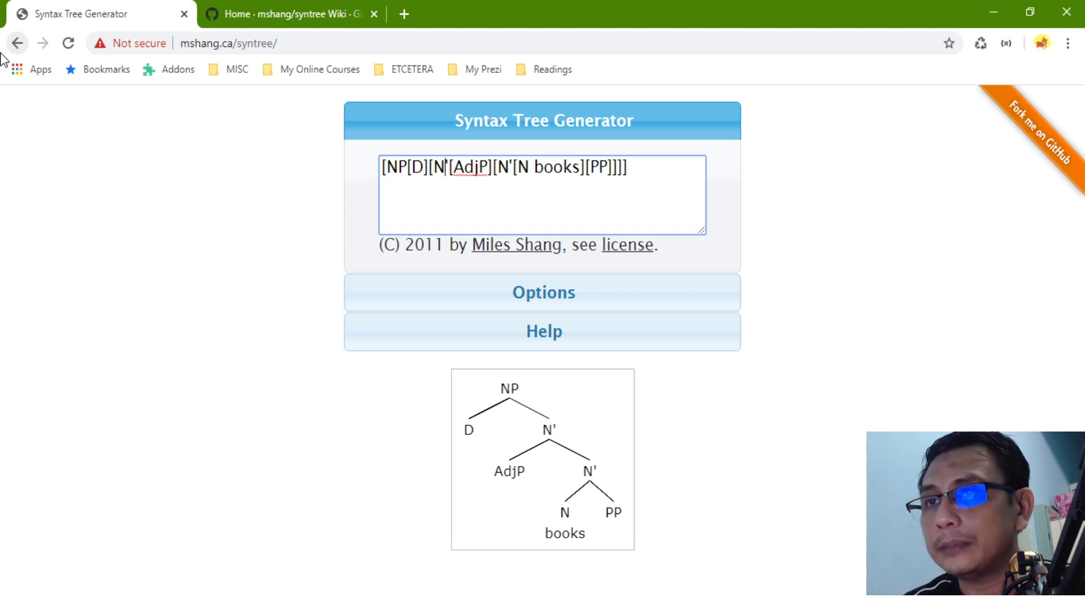
pyautogui.press('Left')
pyautogui.press('Left')
pyautogui.write('the')
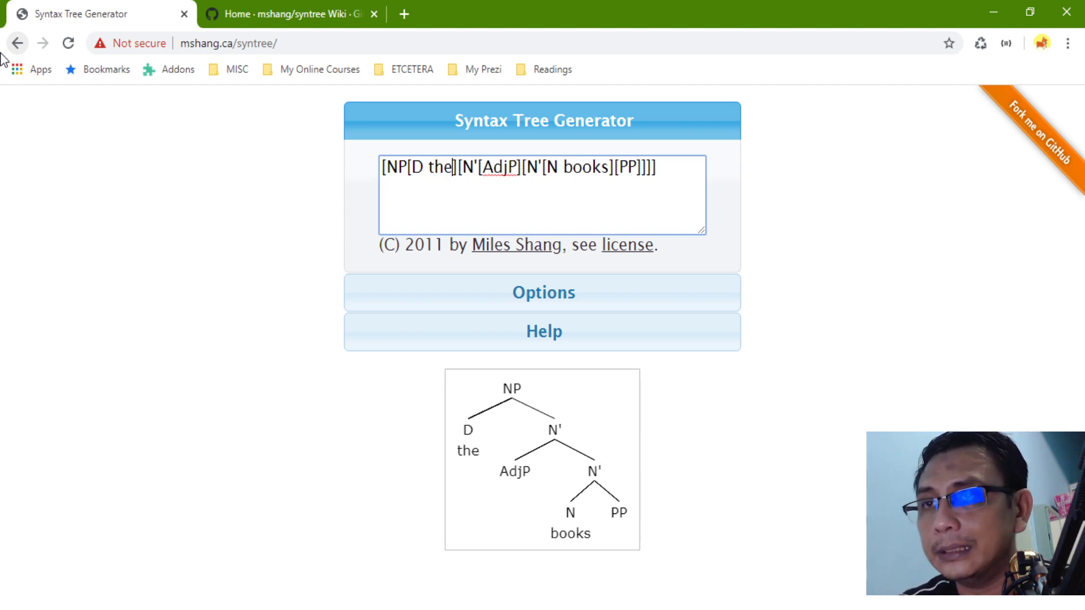
pyautogui.press('BackSpace')
# Step: Add a P' bracket containing two empty sibling brackets inside PP, giving [PP[P'[][]]]
pyautogui.press('Right')
pyautogui.press('Right')
pyautogui.press('Right')
pyautogui.press('Right')
pyautogui.press('Right')
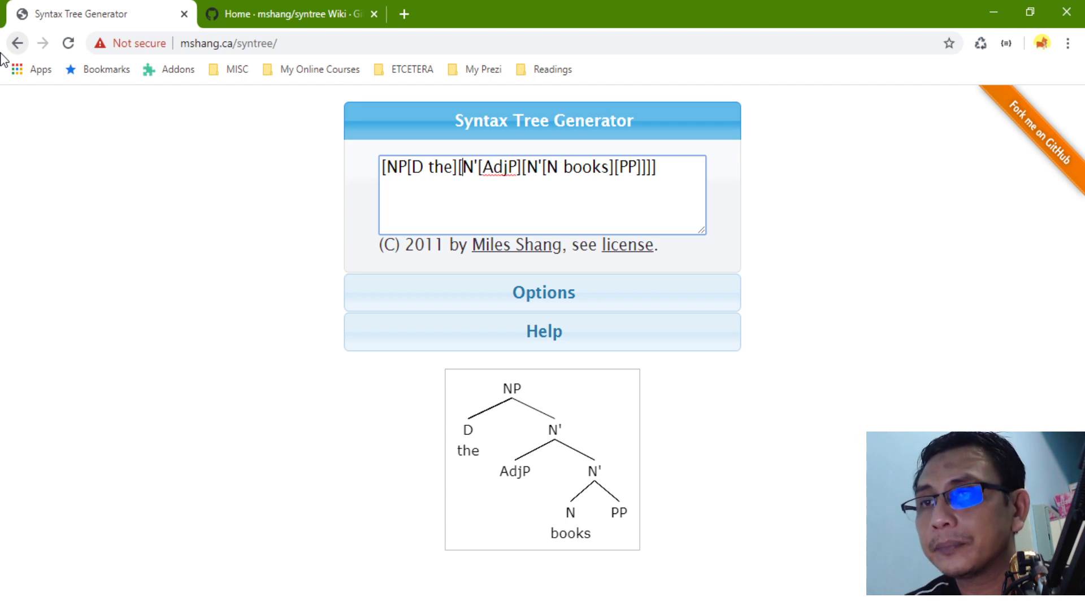
pyautogui.press('Right')
pyautogui.press('Right')
pyautogui.press('Right')
pyautogui.press('Right')
pyautogui.press('Right')
pyautogui.press('Right')
pyautogui.press('Right')
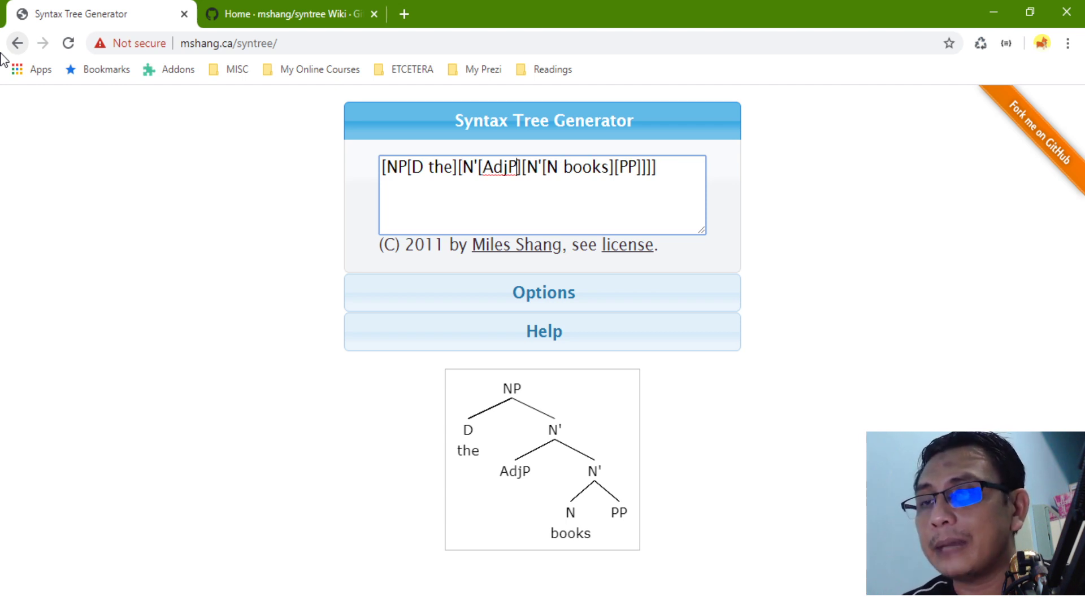
pyautogui.press('Right')
pyautogui.press('Right')
pyautogui.press('Right')
pyautogui.press('Right')
pyautogui.press('Right')
pyautogui.press('Right')
pyautogui.press('Right')
pyautogui.press('Right')
pyautogui.press('Right')
pyautogui.press('Right')
pyautogui.press('Right')
pyautogui.press('Right')
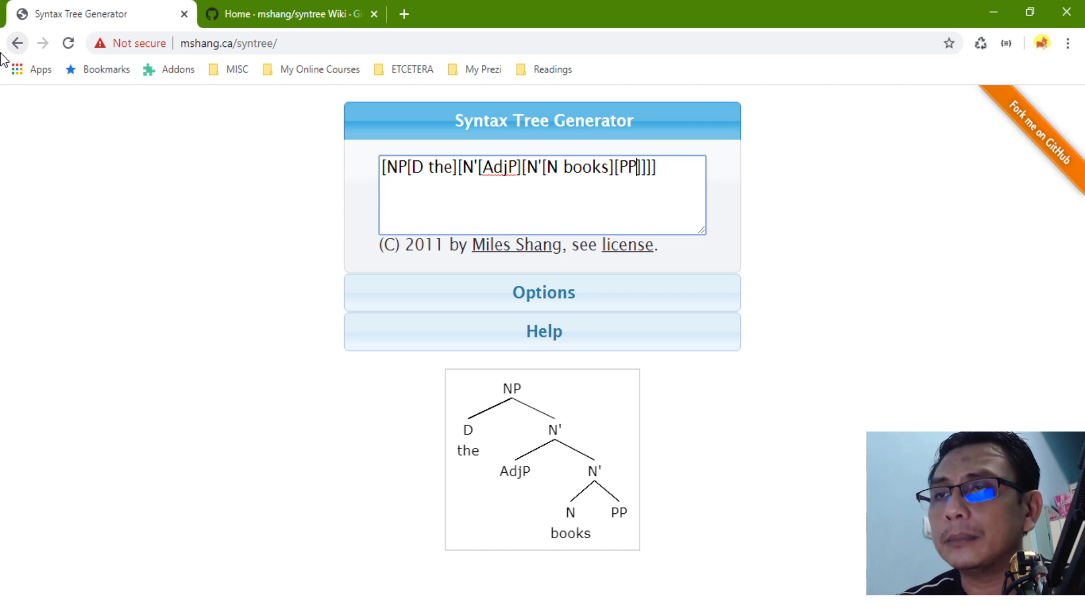
pyautogui.write('[]')
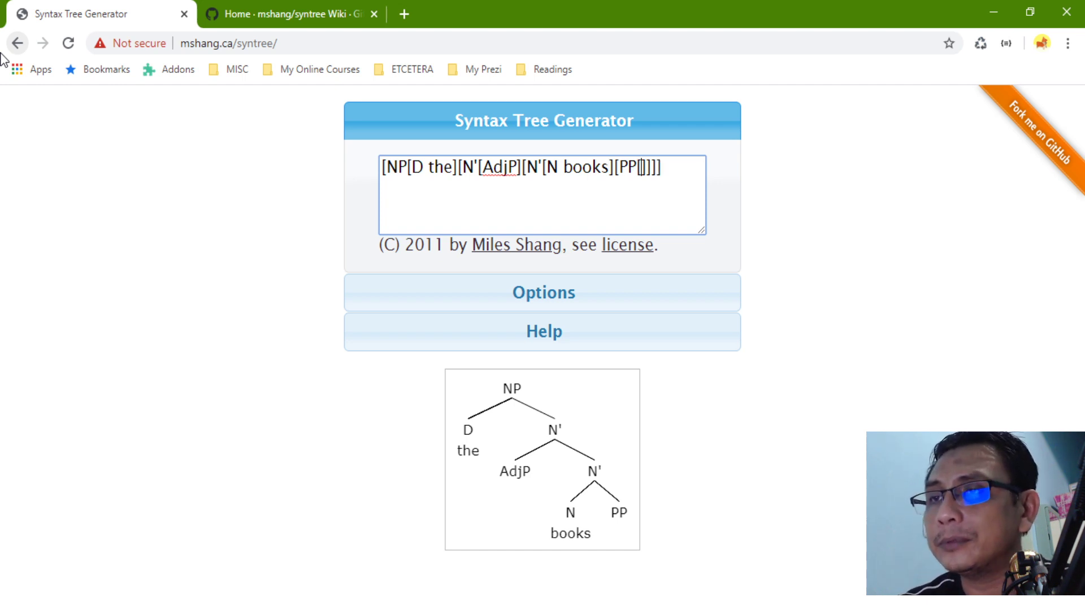
pyautogui.press('Left')
pyautogui.write('P')
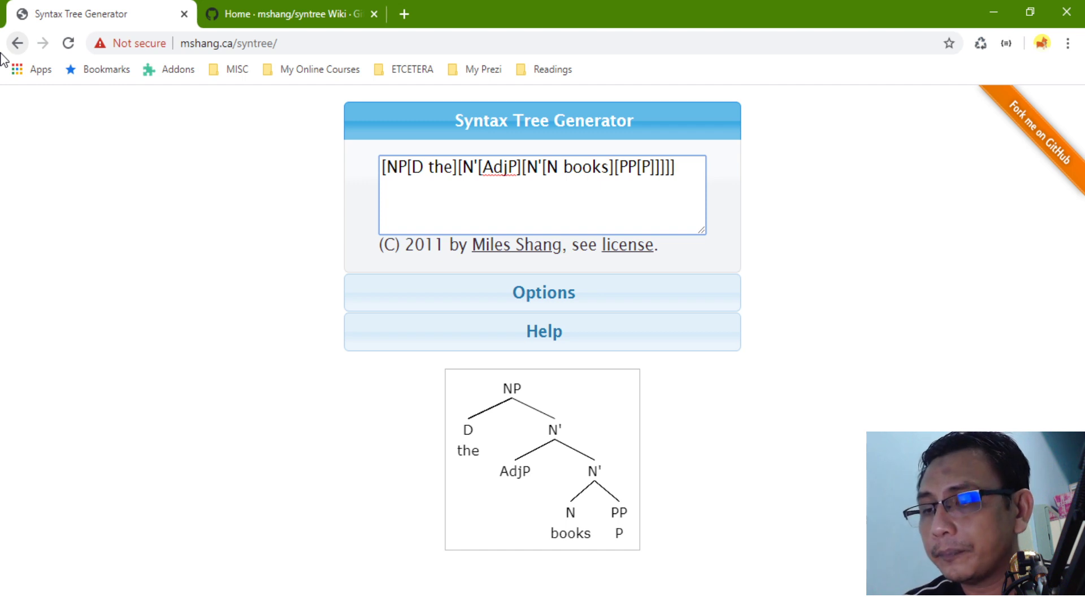
pyautogui.write("'[][]")
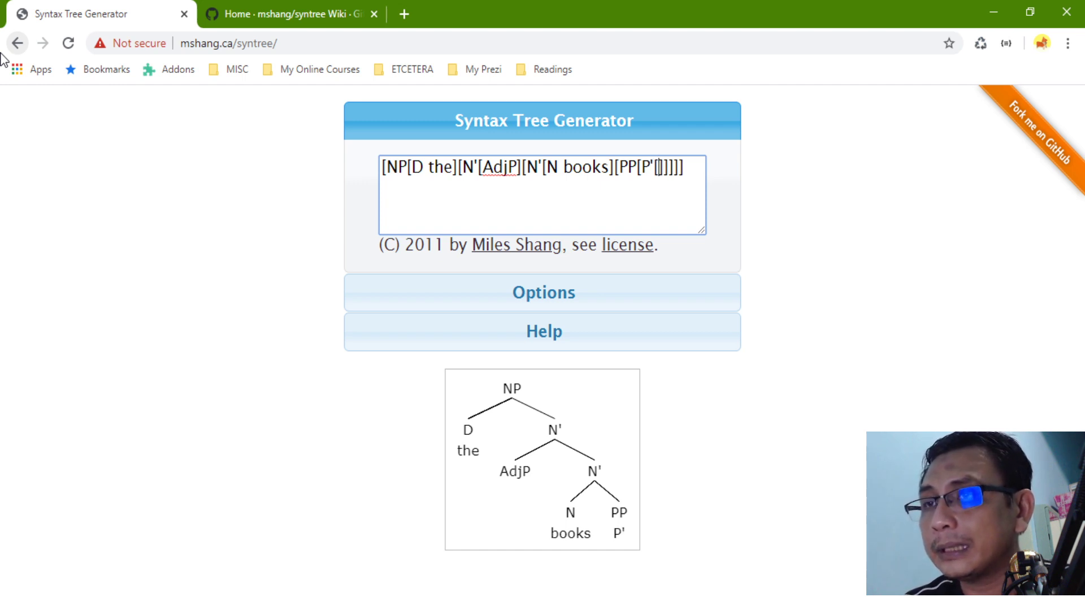
# Step: Label the two empty children of P' as P and NP, giving [P'[P][NP]]
pyautogui.press('Left')
pyautogui.press('Left')
pyautogui.press('Left')
pyautogui.write('P][')
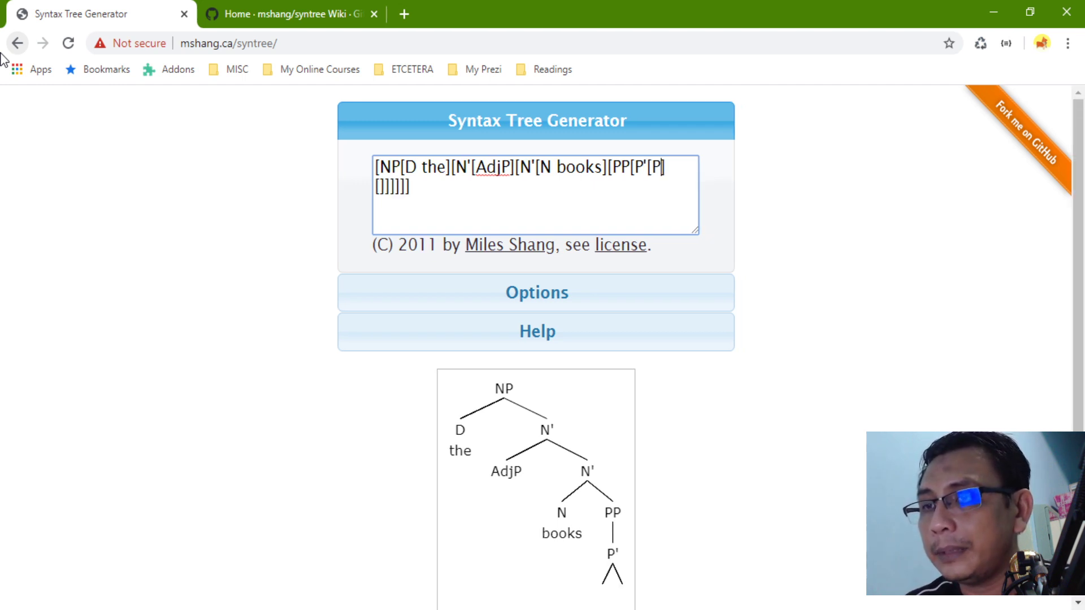
pyautogui.write('NP')
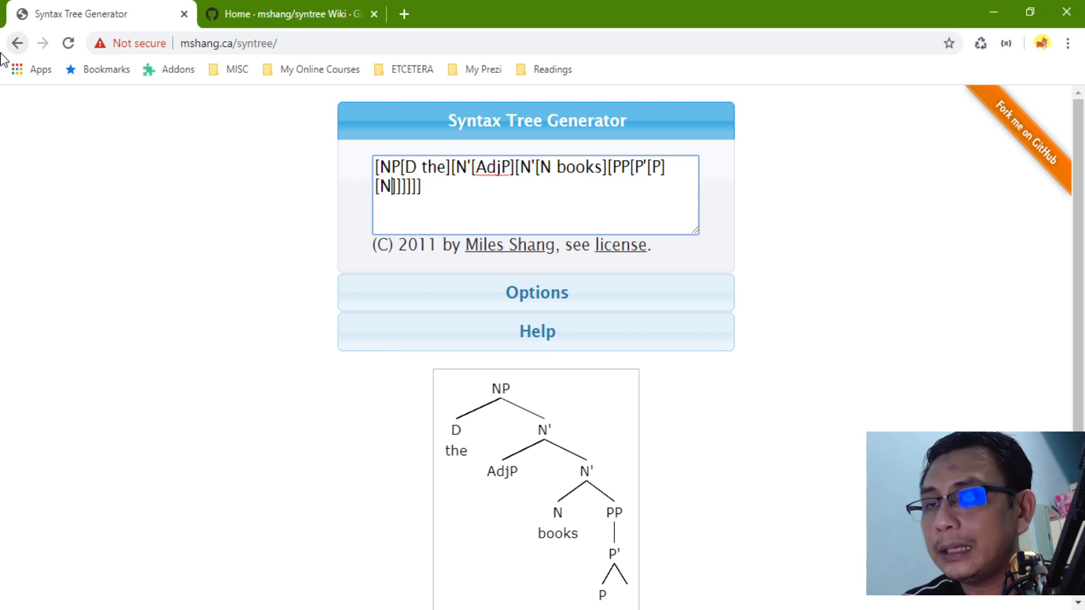
# Step: Add the word on under the P inside P', giving [P on]
pyautogui.press('Up')
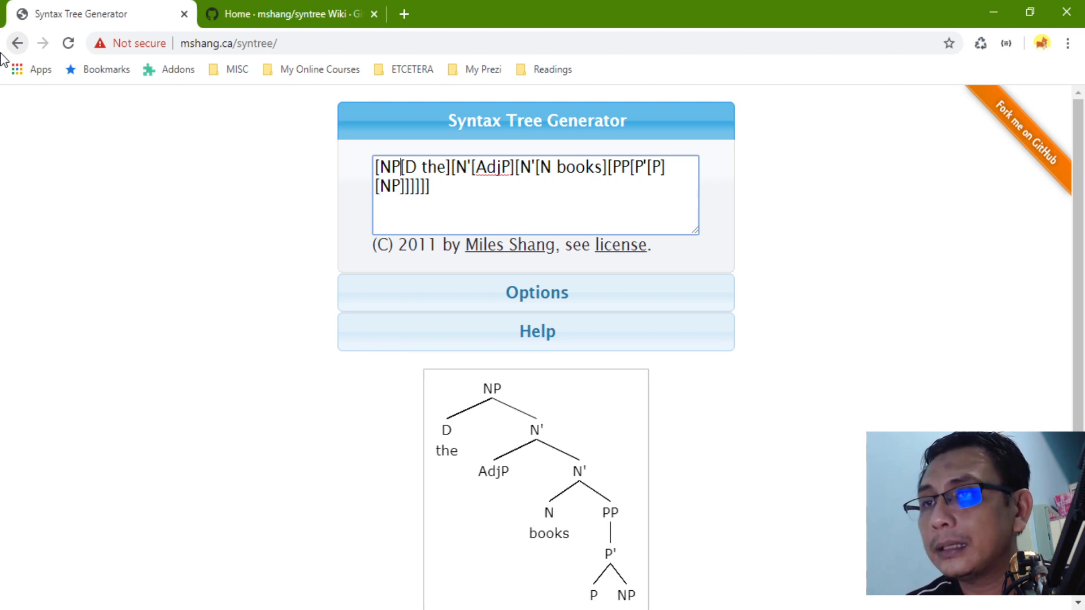
pyautogui.press('Right')
pyautogui.press('Right')
pyautogui.press('Right')
pyautogui.press('Right')
pyautogui.press('Right')
pyautogui.press('Right')
pyautogui.press('Right')
pyautogui.press('Right')
pyautogui.press('Right')
pyautogui.press('Right')
pyautogui.press('Right')
pyautogui.press('Right')
pyautogui.press('Right')
pyautogui.press('Right')
pyautogui.press('Right')
pyautogui.press('Right')
pyautogui.press('Right')
pyautogui.press('Right')
pyautogui.press('Right')
pyautogui.press('Right')
pyautogui.press('Right')
pyautogui.press('Right')
pyautogui.press('Right')
pyautogui.press('Right')
pyautogui.press('Right')
pyautogui.press('Right')
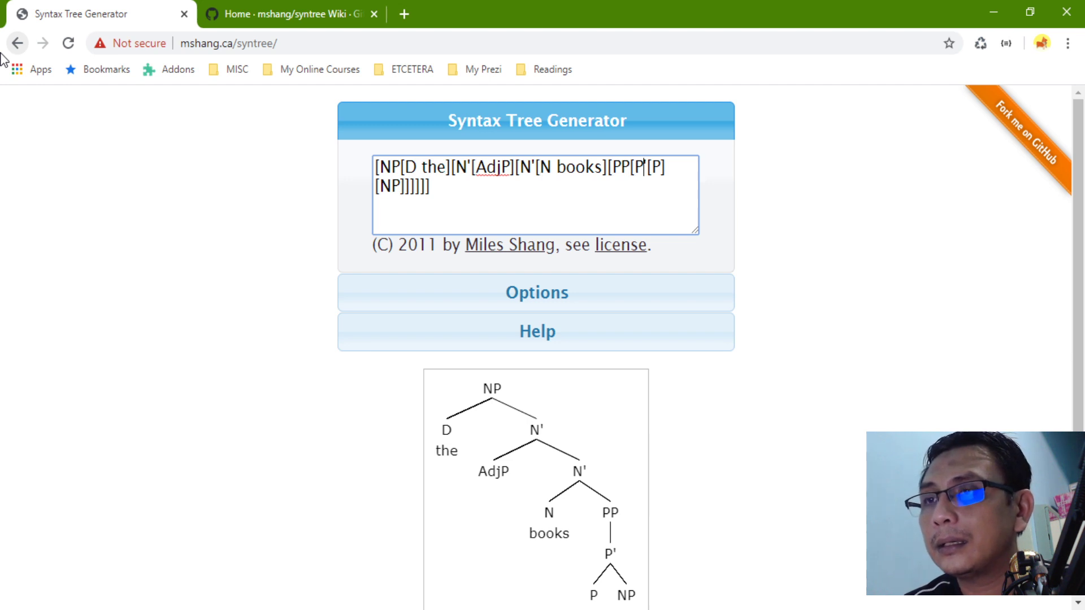
pyautogui.write("'")
pyautogui.press('Right')
pyautogui.press('Right')
pyautogui.write('on')
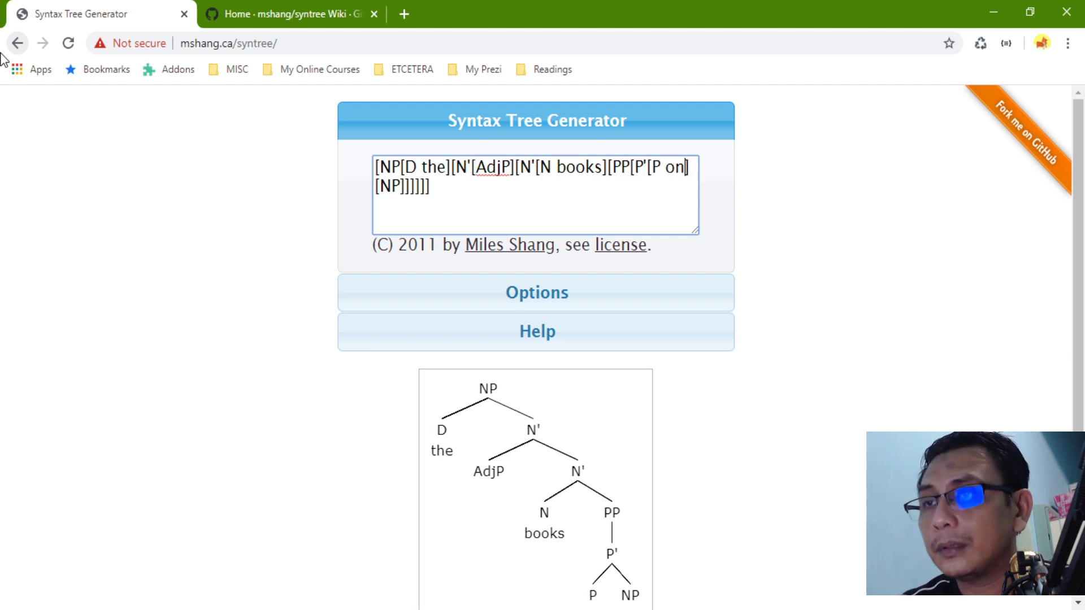
# Step: Add an N' child bracket inside the NP beside [P on], giving [NP[N']]
pyautogui.press('Down')
pyautogui.press('Left')
pyautogui.press('Left')
pyautogui.press('Left')
pyautogui.press('Left')
pyautogui.press('Left')
pyautogui.press('Left')
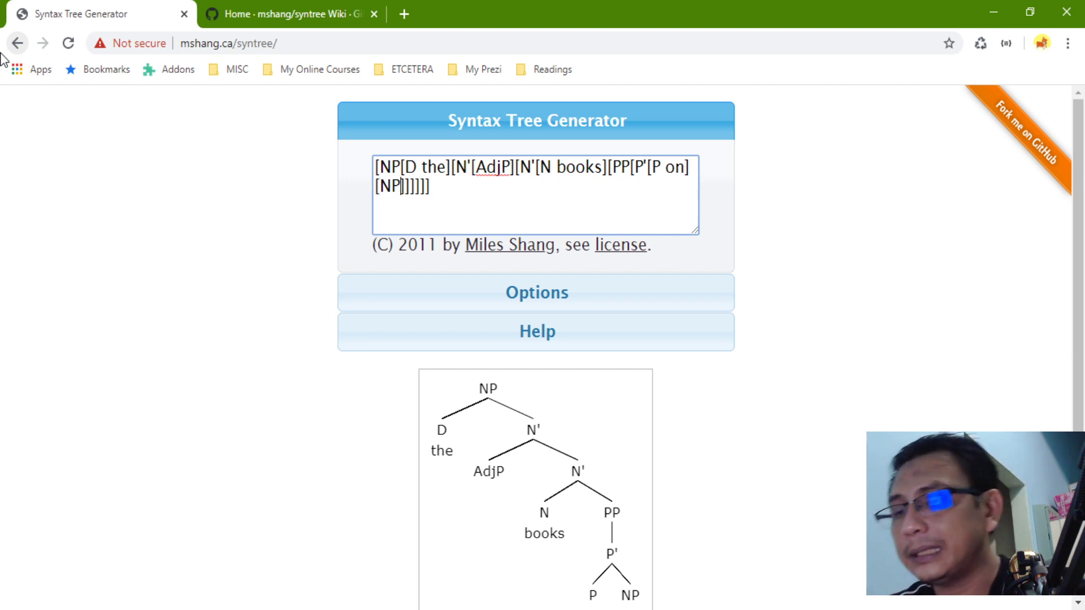
pyautogui.write('[]')
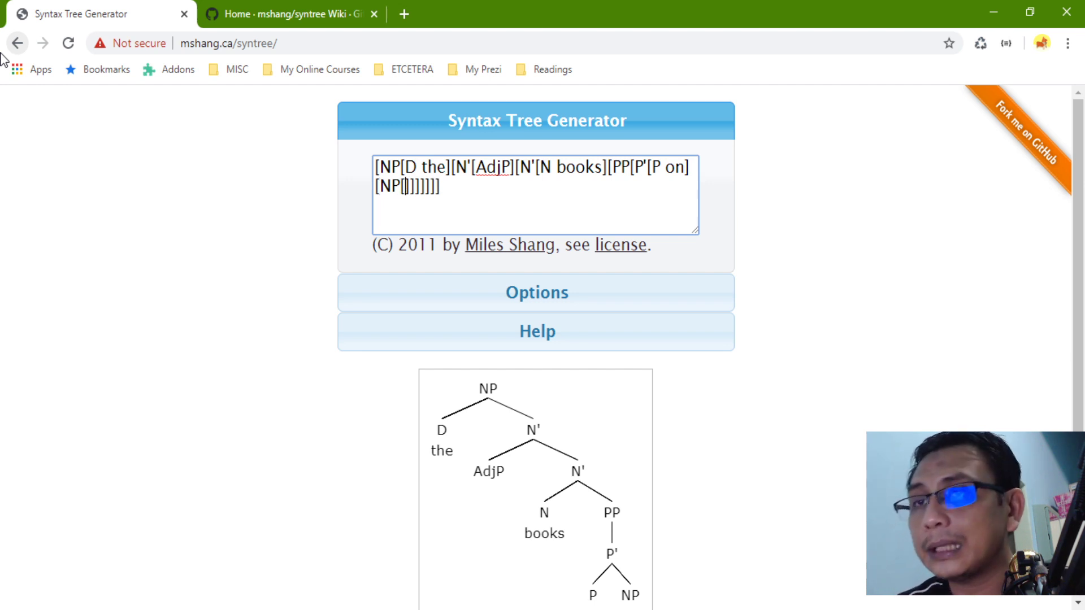
pyautogui.press('Left')
pyautogui.write("N'")
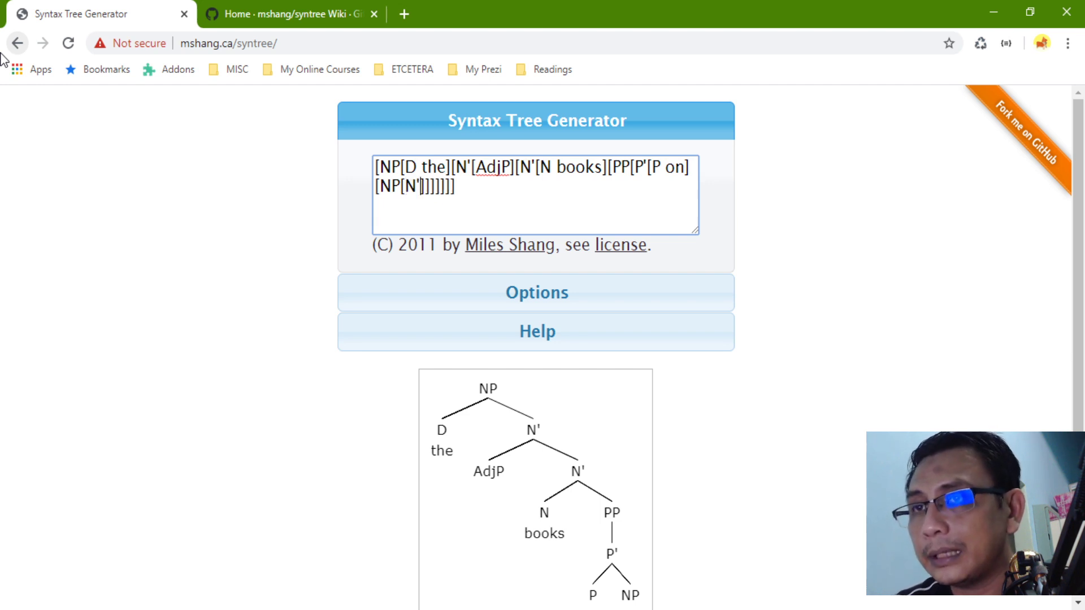
# Step: Add an N child bracket with the word Syntax inside the innermost N', giving [N'[N Syntax]]
pyautogui.write('[]')
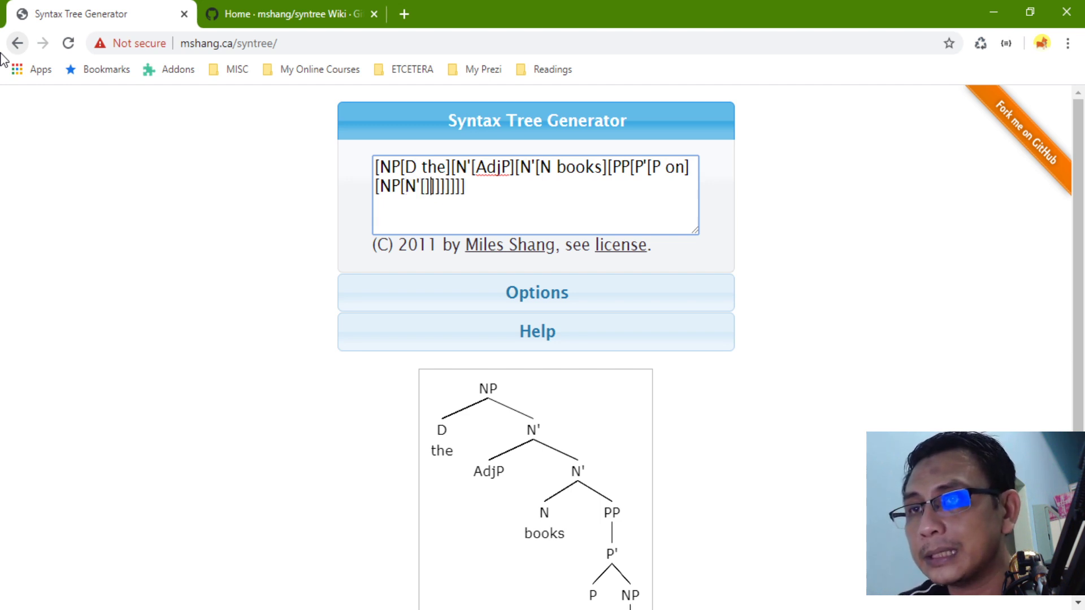
pyautogui.press('Left')
pyautogui.write('N ')
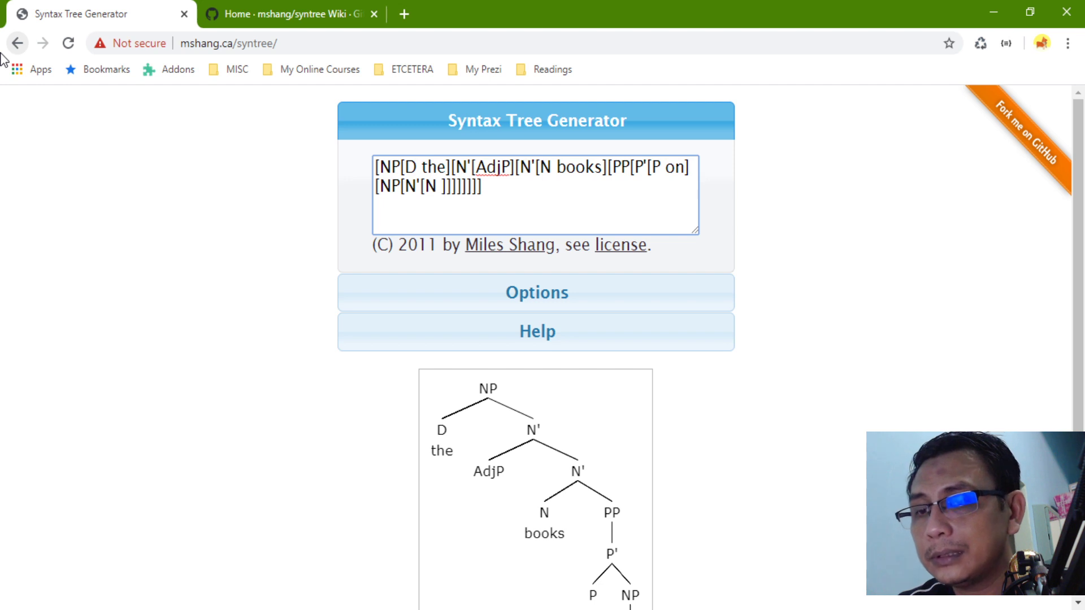
pyautogui.write('Syntax')
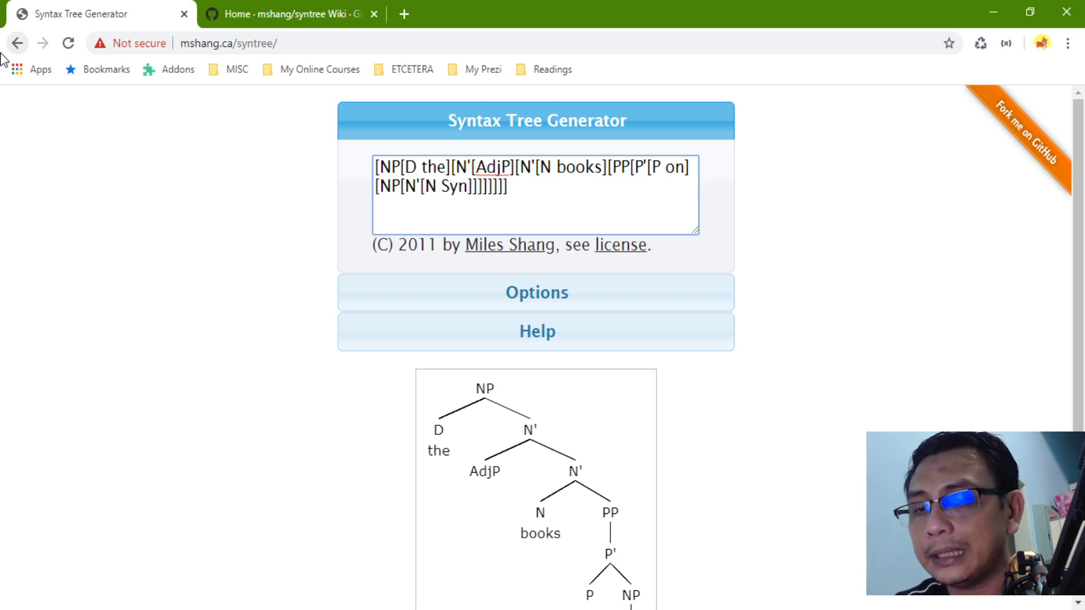
# Step: Add a child bracket labelled Adj' inside AdjP, giving [AdjP[Adj']]
pyautogui.scroll(-2, 79, 313)
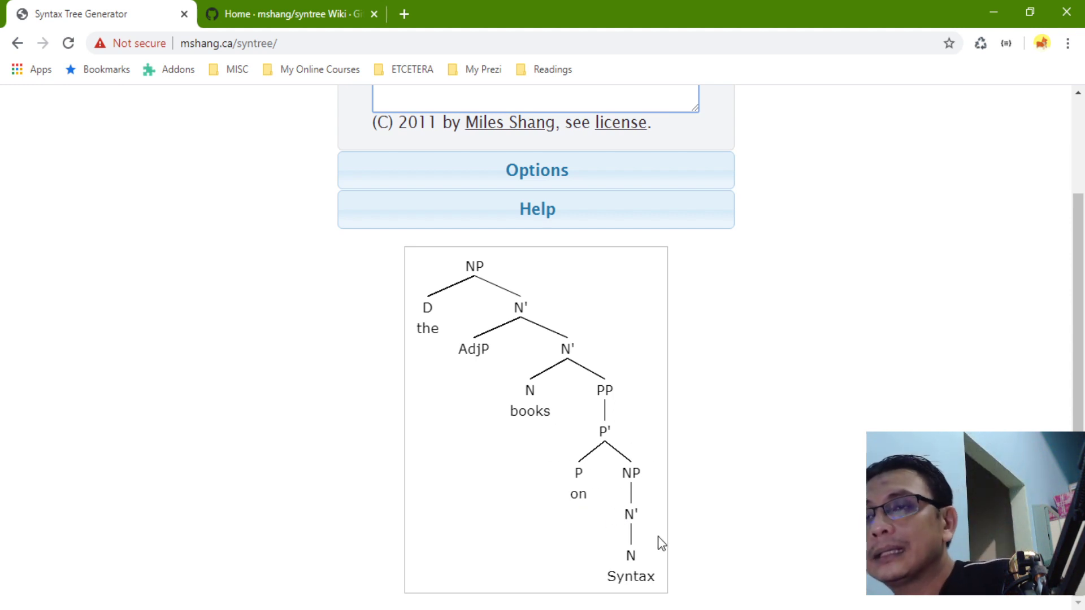
pyautogui.scroll(2, 602, 514)
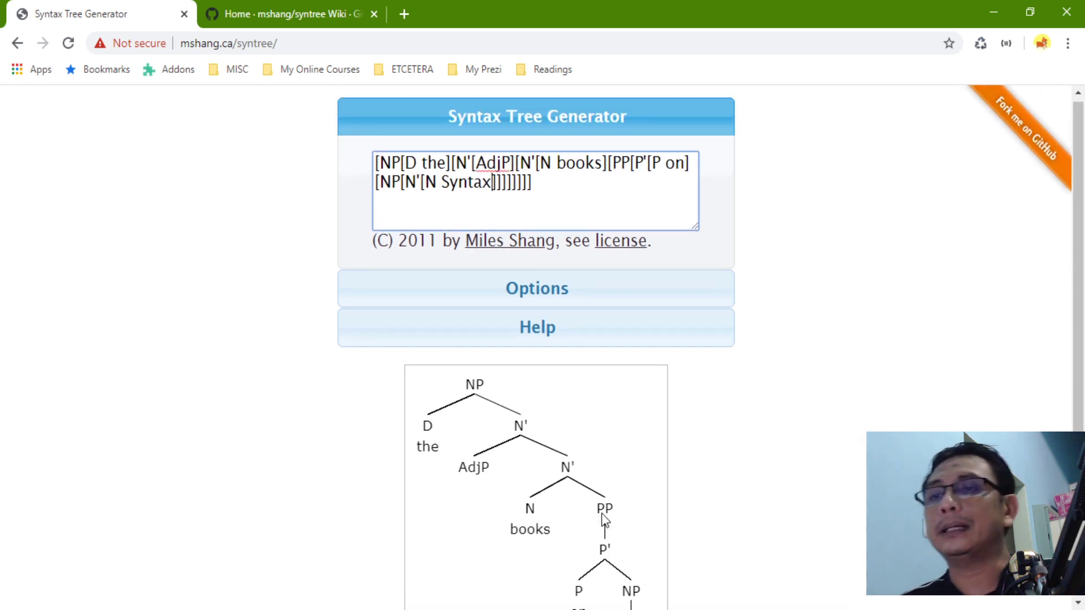
pyautogui.scroll(-2, 665, 480)
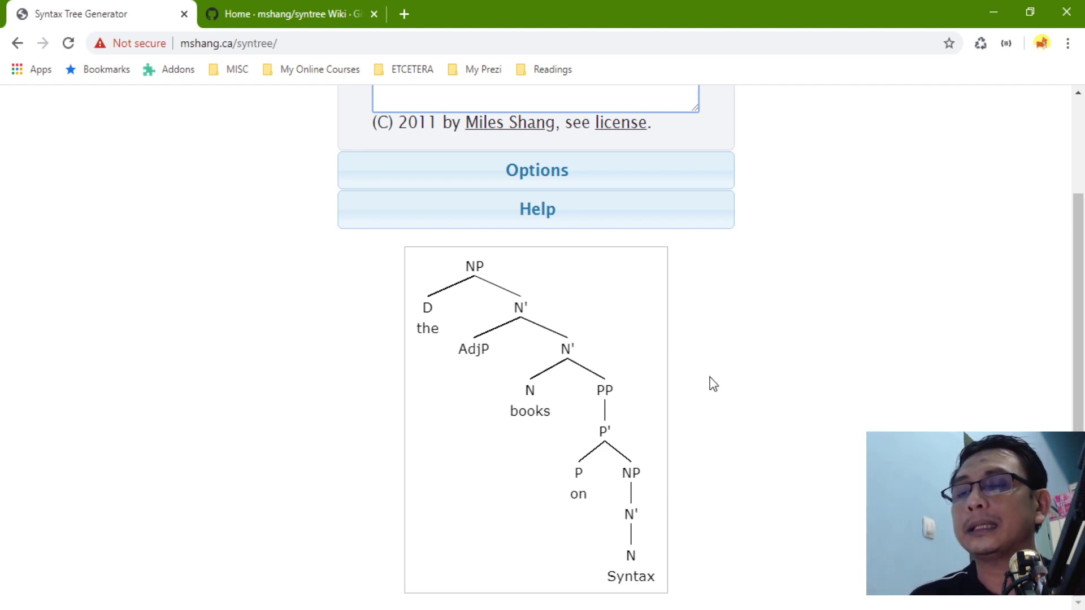
pyautogui.scroll(2, 710, 382)
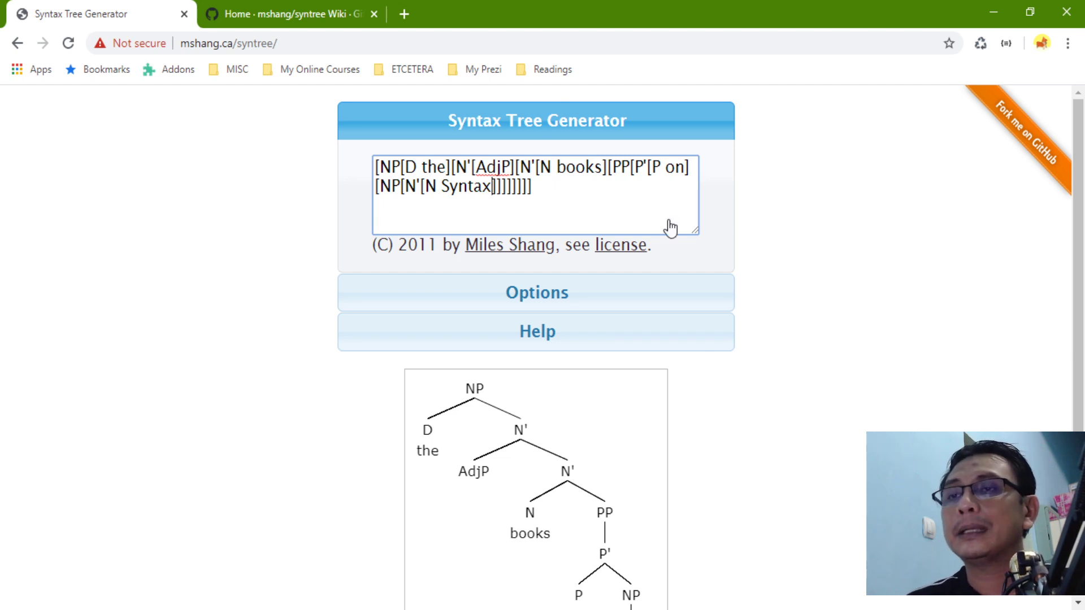
pyautogui.click(509, 166)
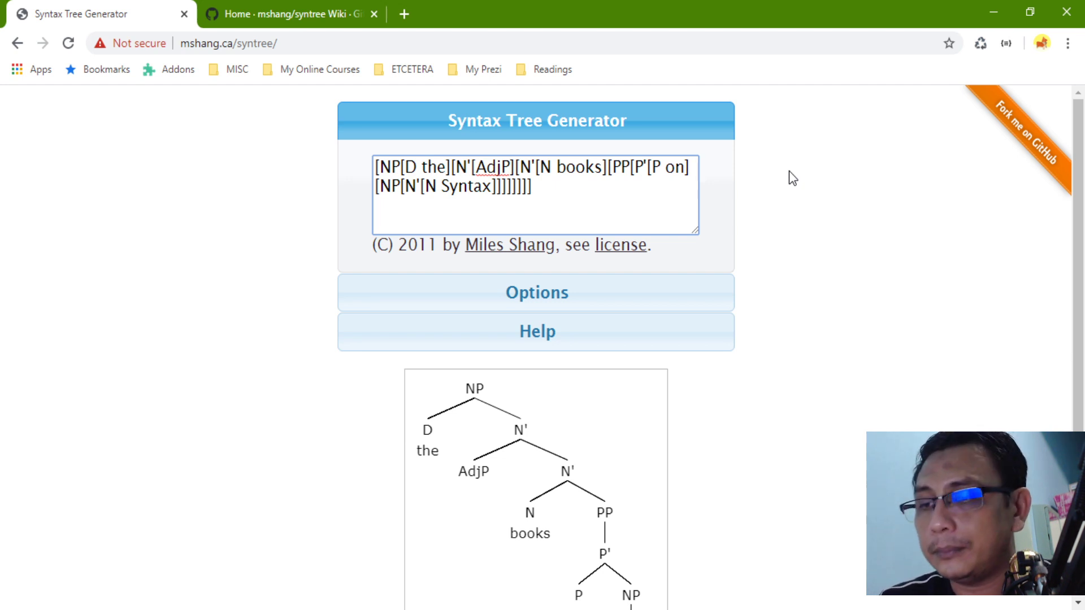
pyautogui.write('[]')
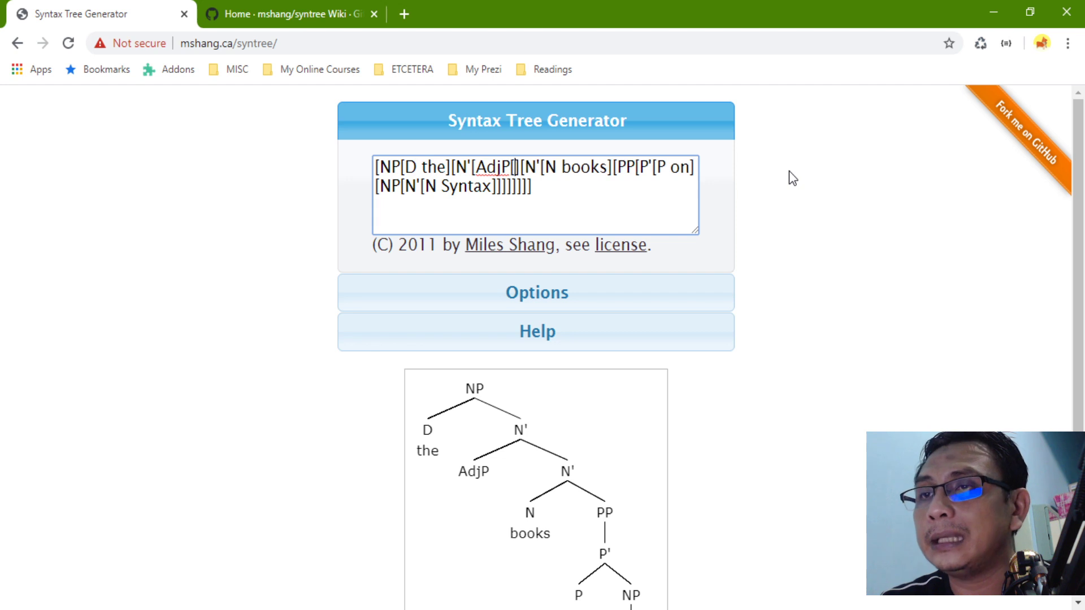
pyautogui.write('Dj')
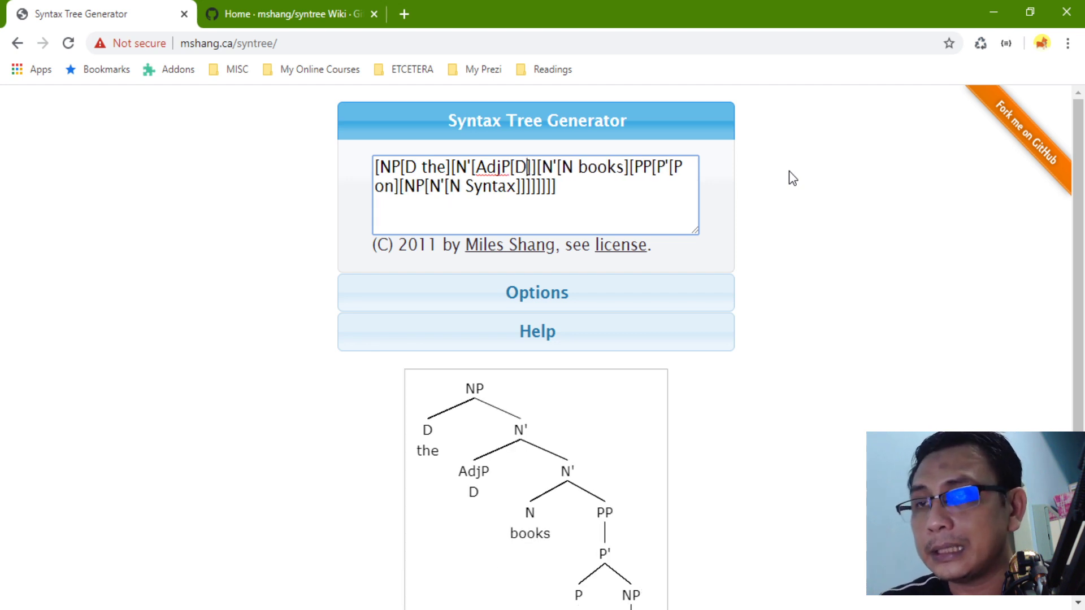
pyautogui.press('BackSpace')
pyautogui.press('BackSpace')
pyautogui.write("Adj'")
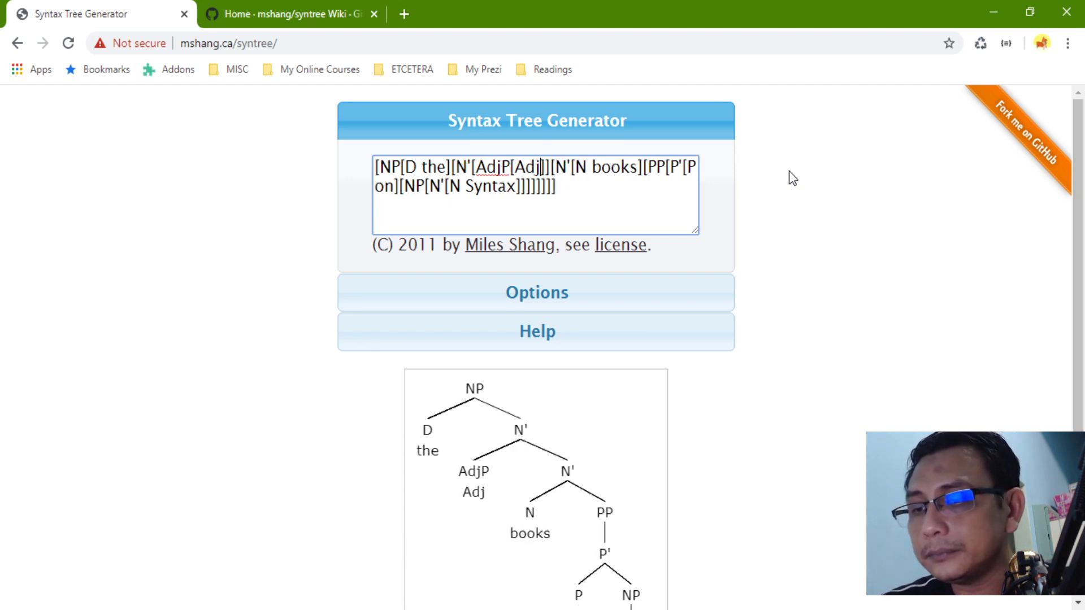
# Step: Add an Adj child bracket with the word new inside Adj', giving [Adj'[Adj new]], and view the whole tree
pyautogui.write('[]')
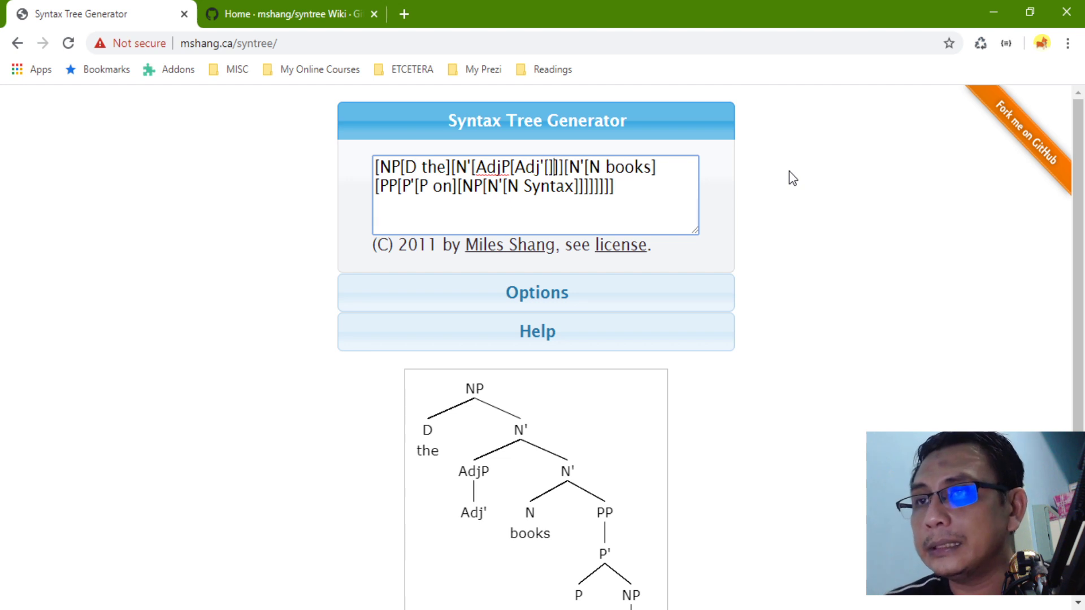
pyautogui.write('Adj ')
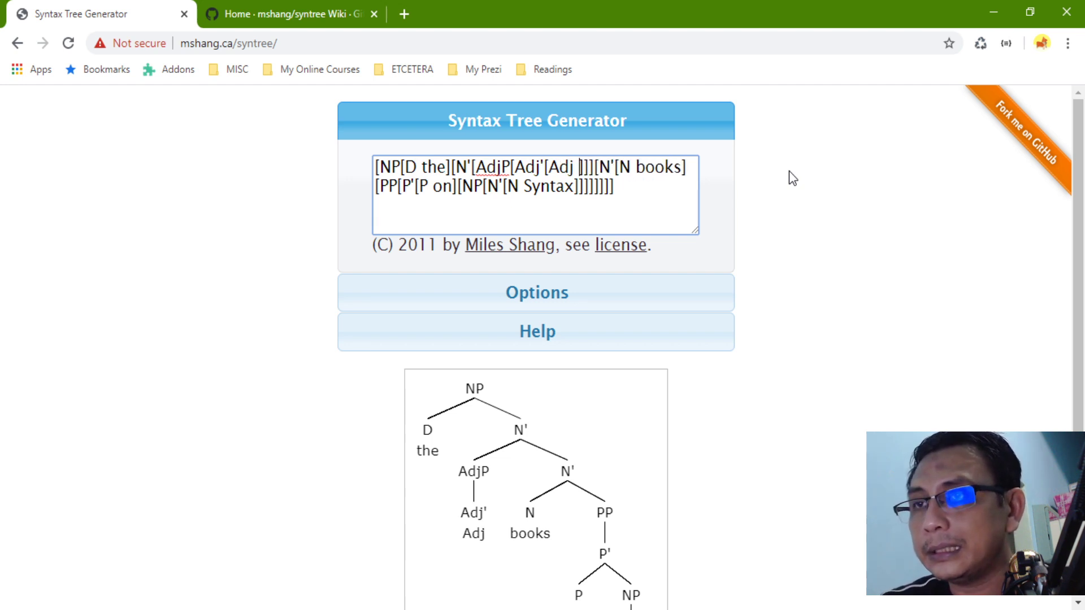
pyautogui.write('new')
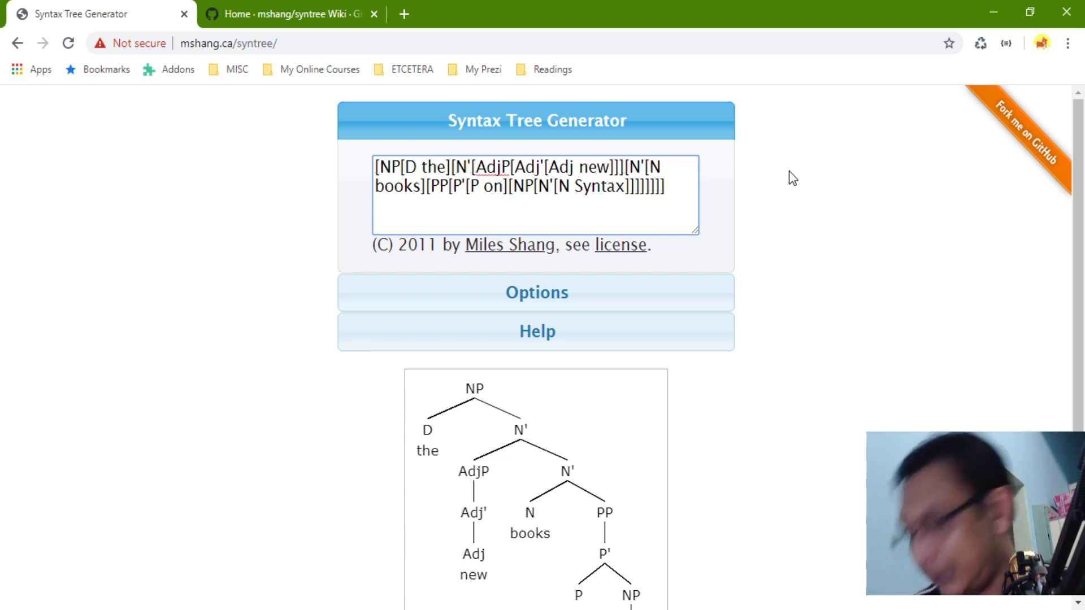
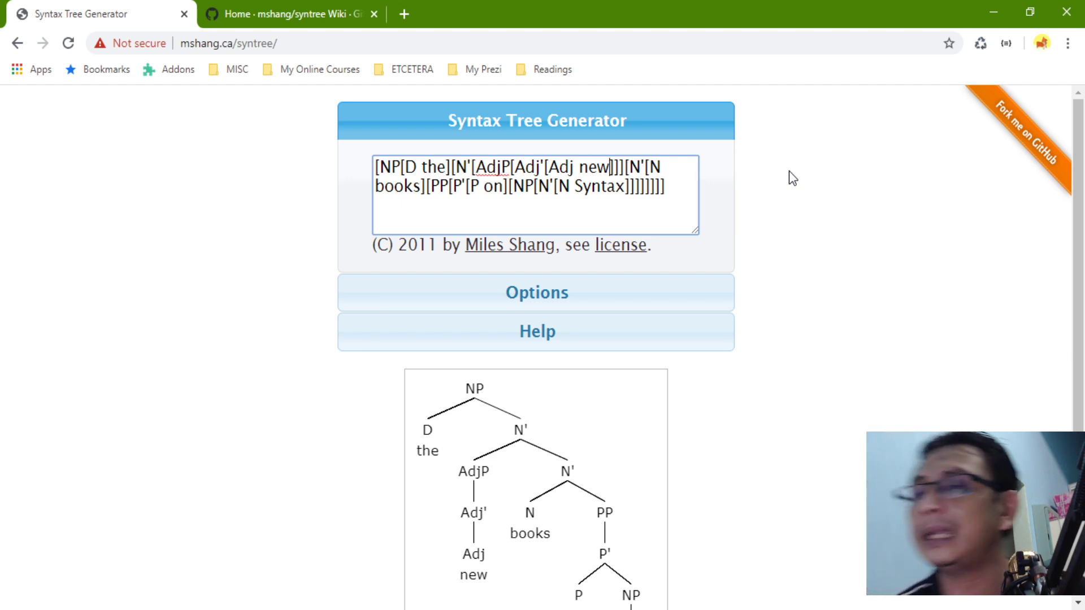
pyautogui.scroll(-2, 729, 441)
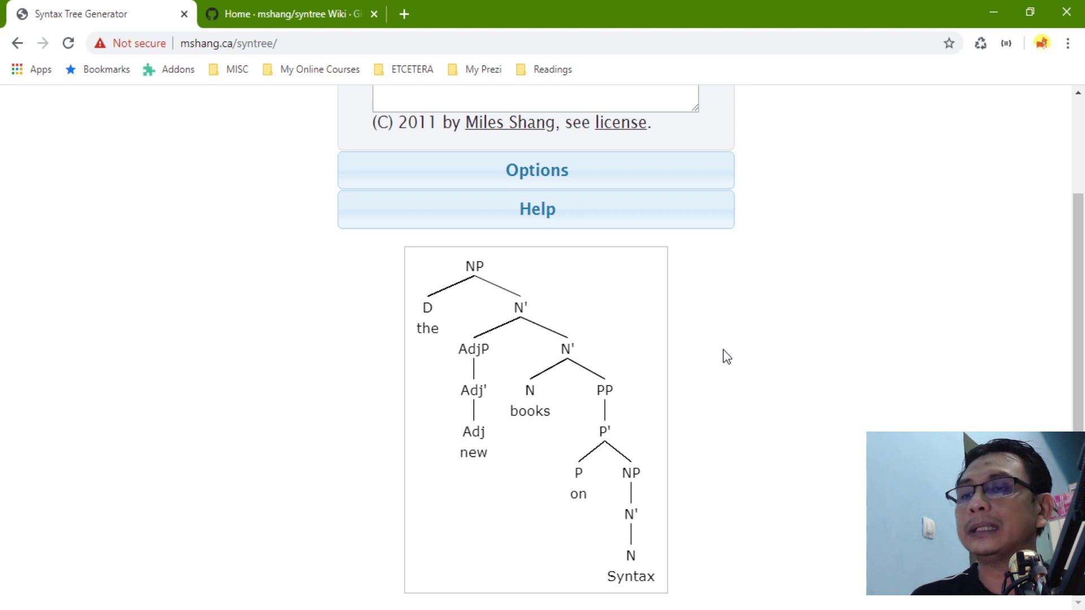
# Step: Remove the Adj bracket with the word new from inside the Adj' bracket, leaving [AdjP[Adj']]
pyautogui.scroll(2, 726, 357)
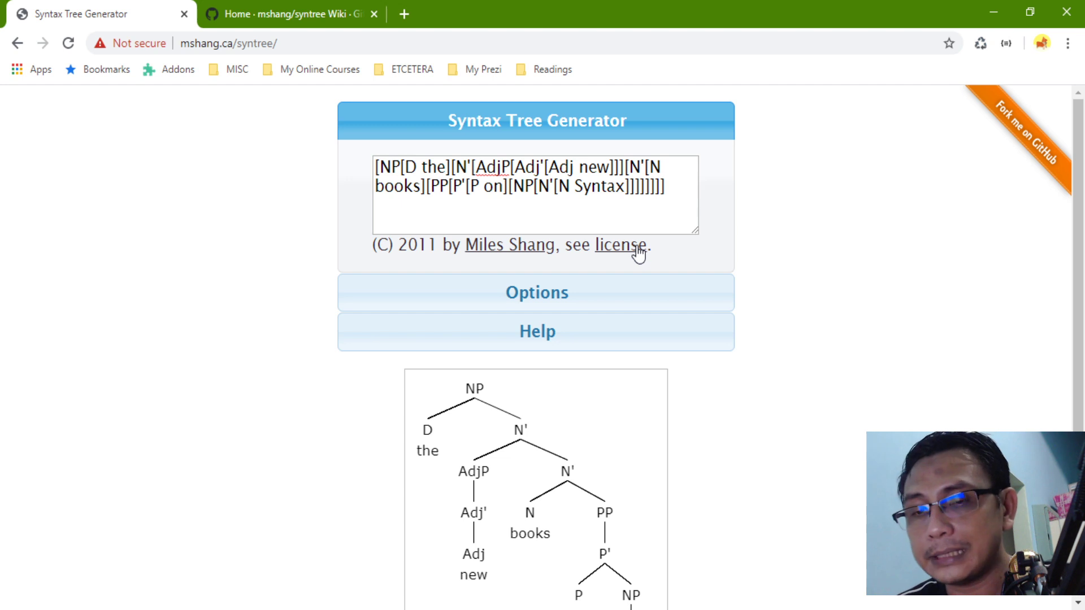
pyautogui.press('BackSpace')
pyautogui.press('BackSpace')
pyautogui.press('BackSpace')
pyautogui.press('BackSpace')
pyautogui.press('BackSpace')
pyautogui.press('BackSpace')
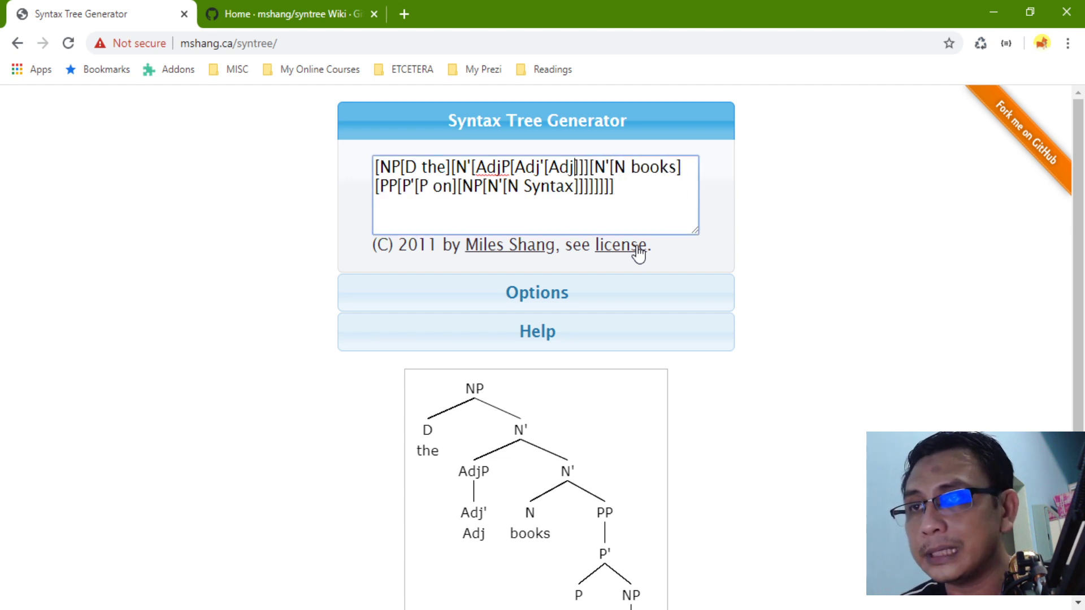
pyautogui.press('BackSpace')
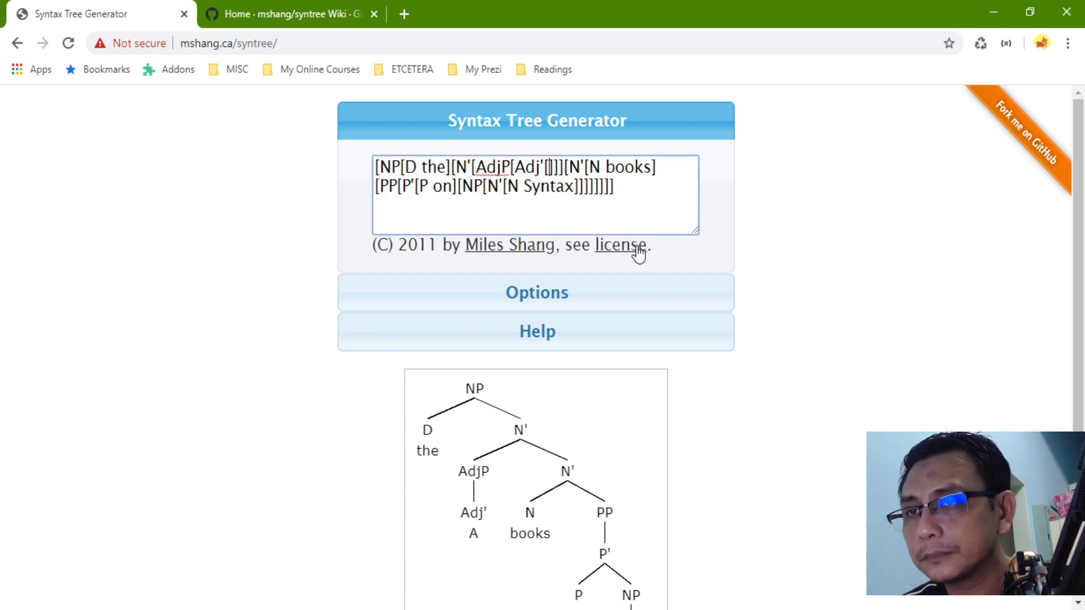
pyautogui.press('Delete')
pyautogui.press('BackSpace')
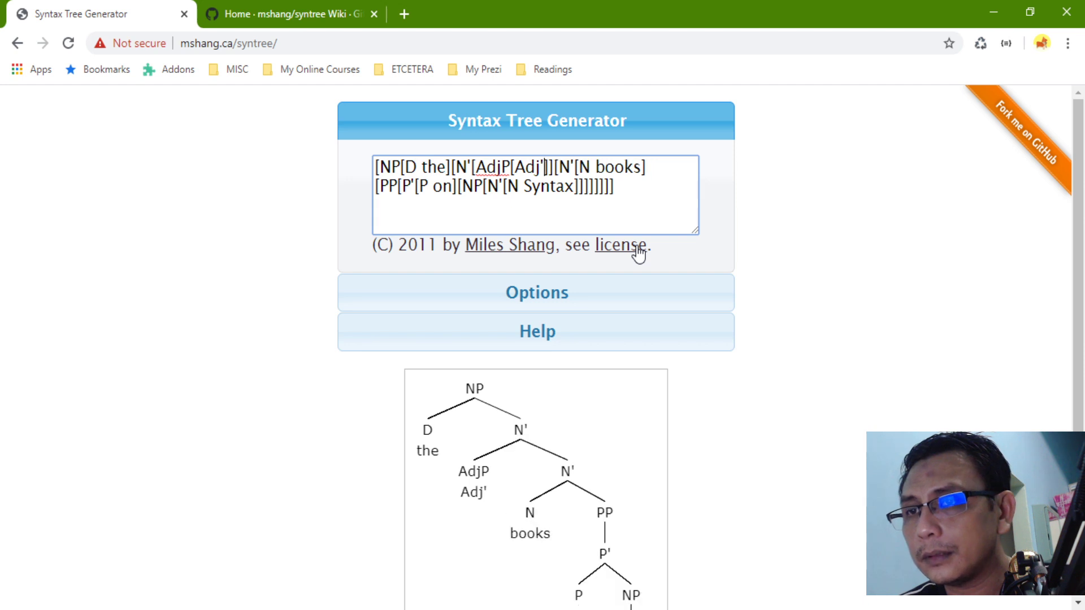
# Step: Delete the Adj' label from the bracket inside AdjP, leaving [AdjP[]]
pyautogui.press('BackSpace')
pyautogui.press('BackSpace')
pyautogui.press('BackSpace')
pyautogui.press('BackSpace')
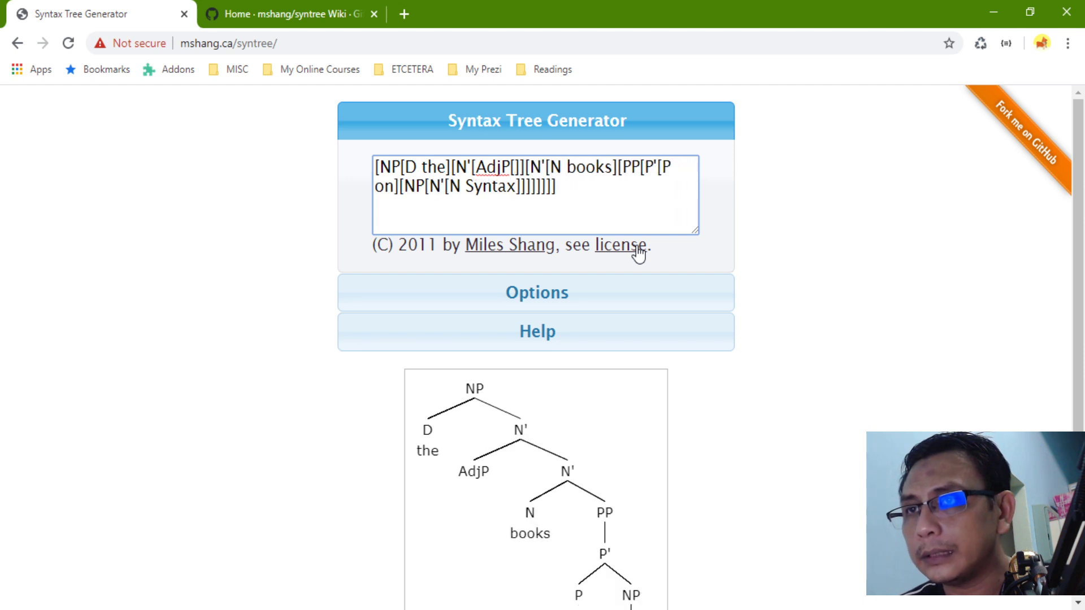
pyautogui.write('D')
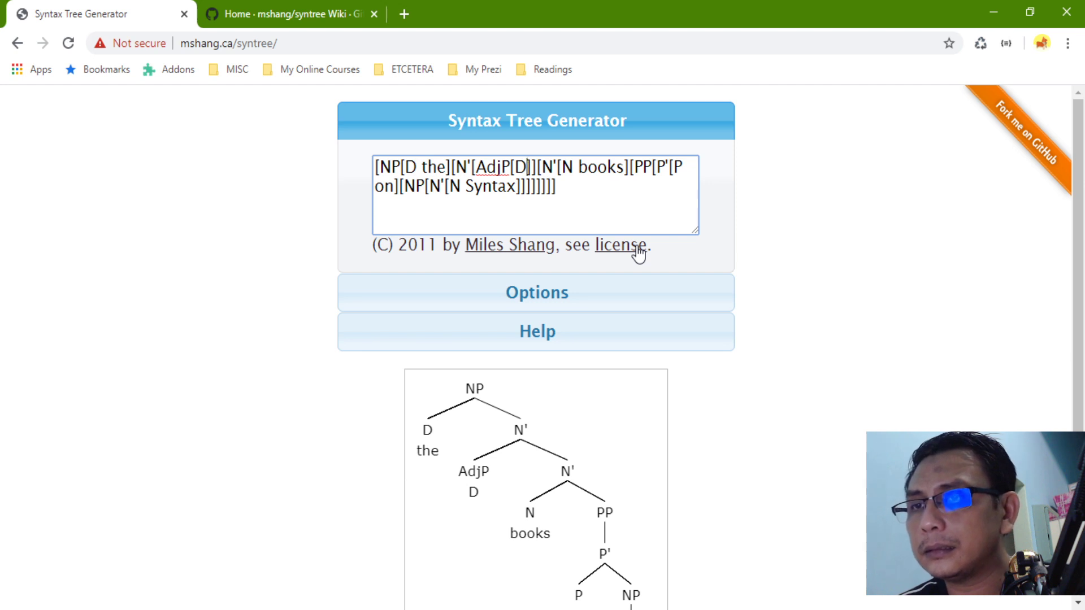
pyautogui.write('j')
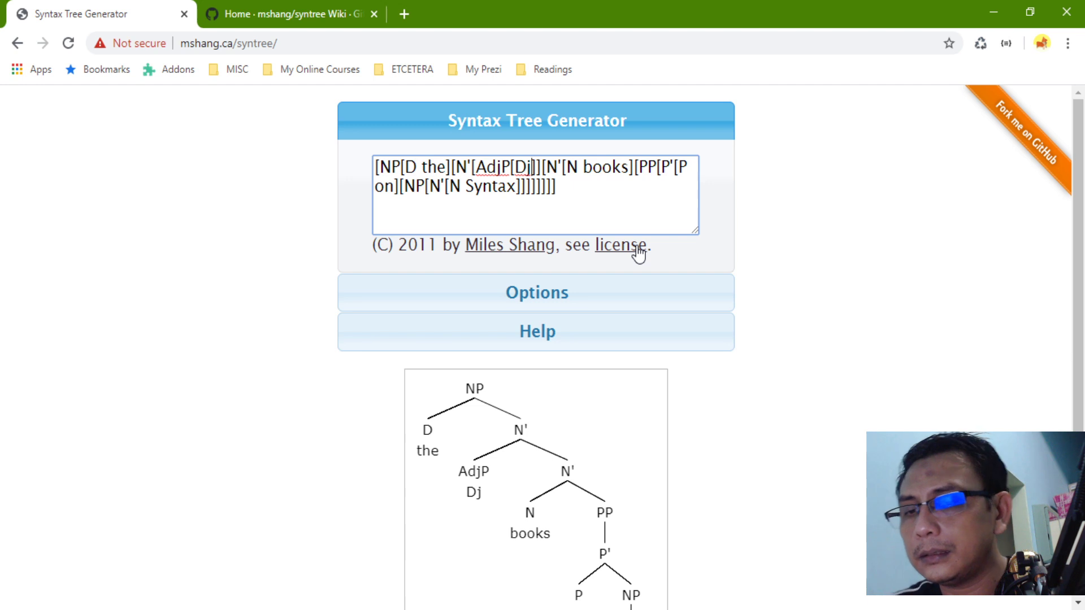
pyautogui.press('BackSpace')
pyautogui.press('BackSpace')
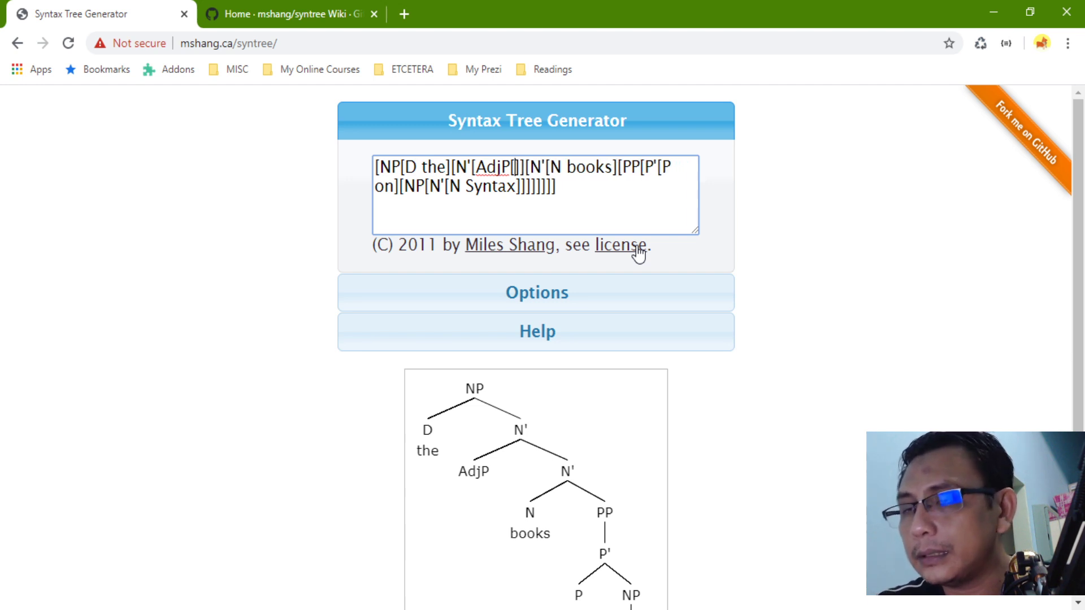
# Step: Replace the empty bracket inside AdjP with a triangle over the word new, giving [AdjP^ new], and view the whole tree
pyautogui.press('Delete')
pyautogui.press('BackSpace')
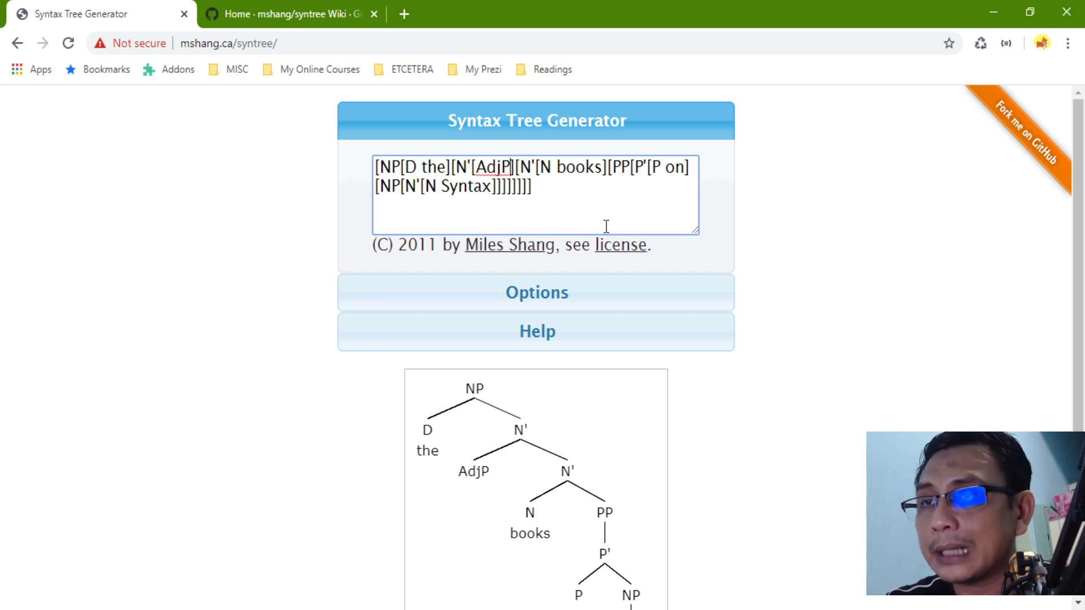
pyautogui.write('^')
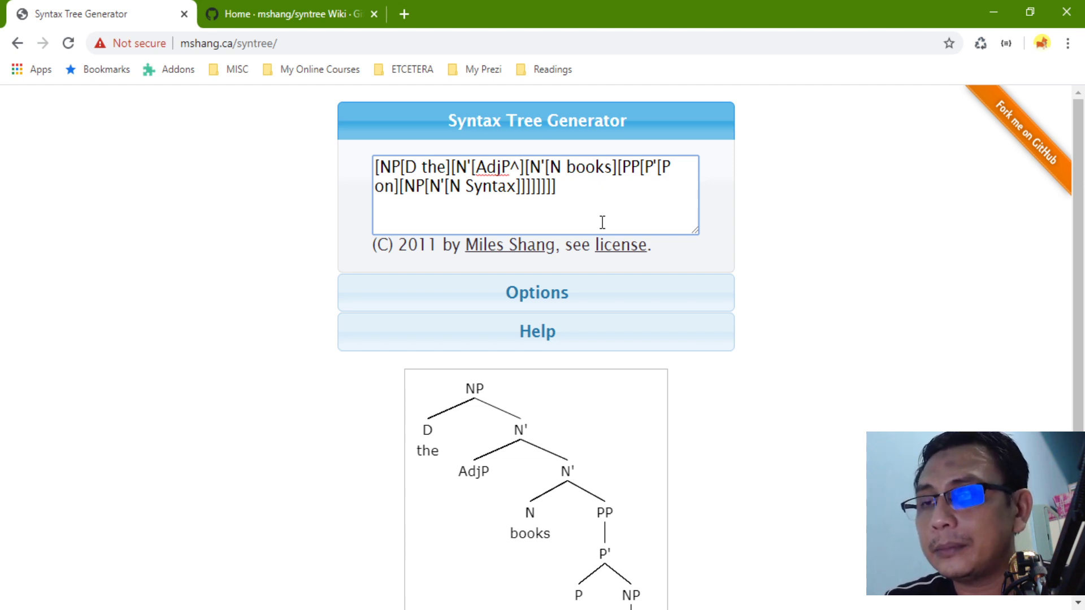
pyautogui.write('new')
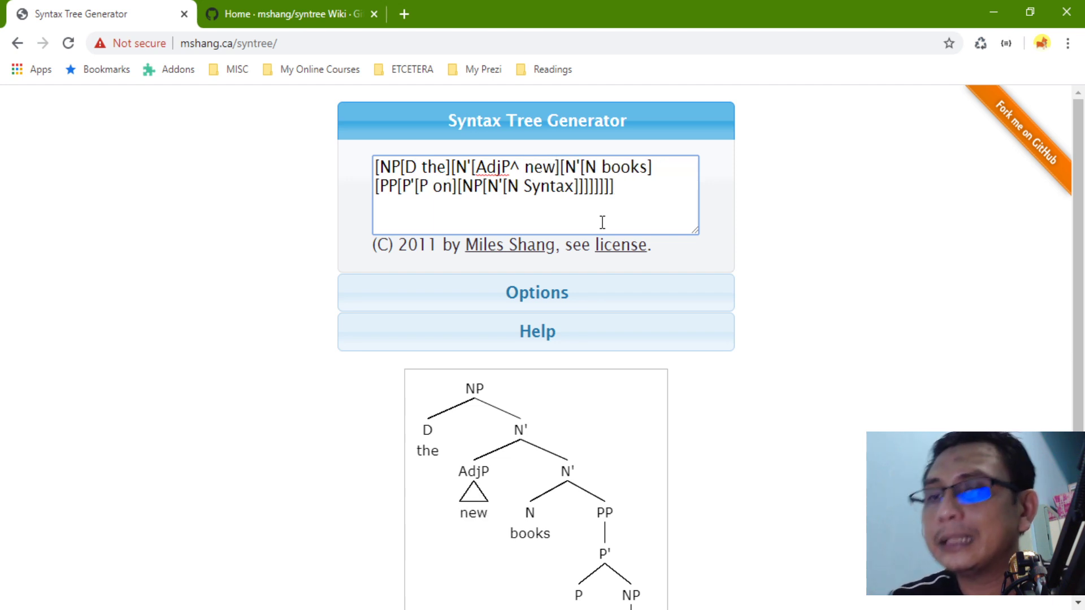
pyautogui.scroll(-2, 610, 356)
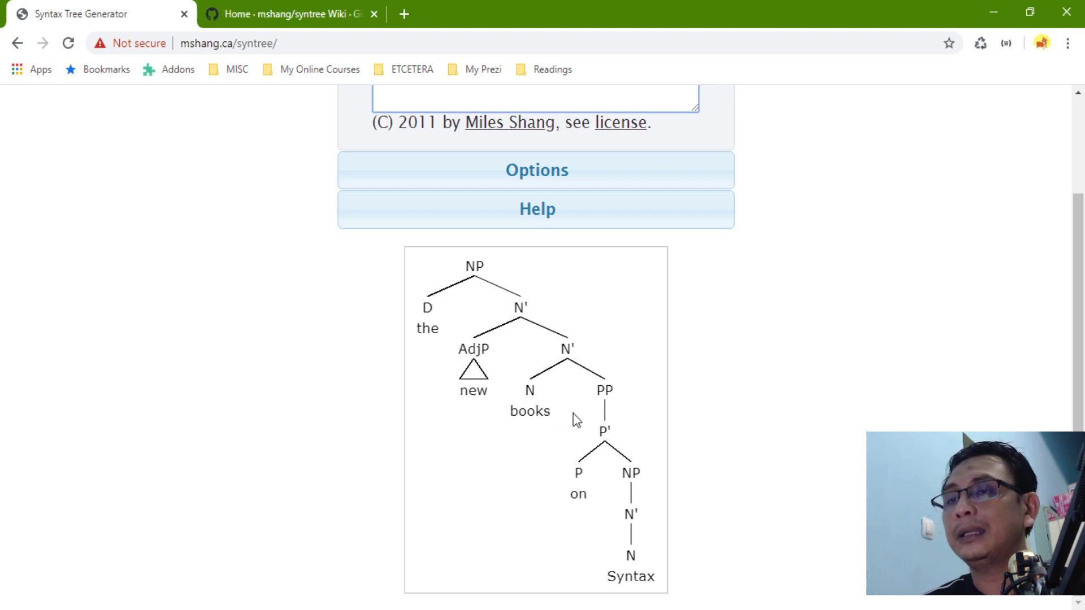
pyautogui.scroll(2, 568, 469)
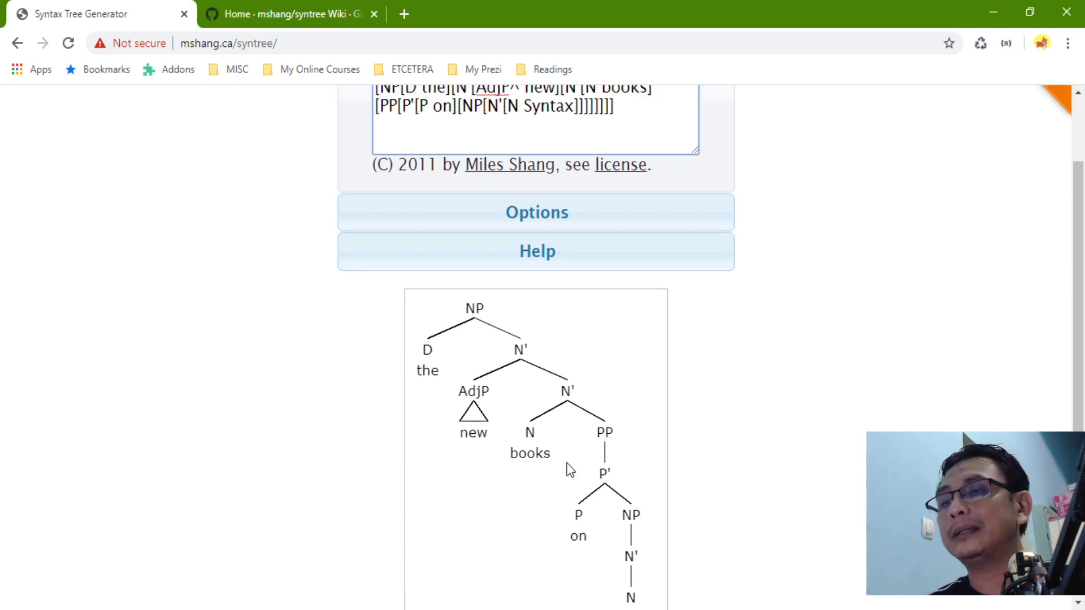
pyautogui.scroll(-2, 590, 424)
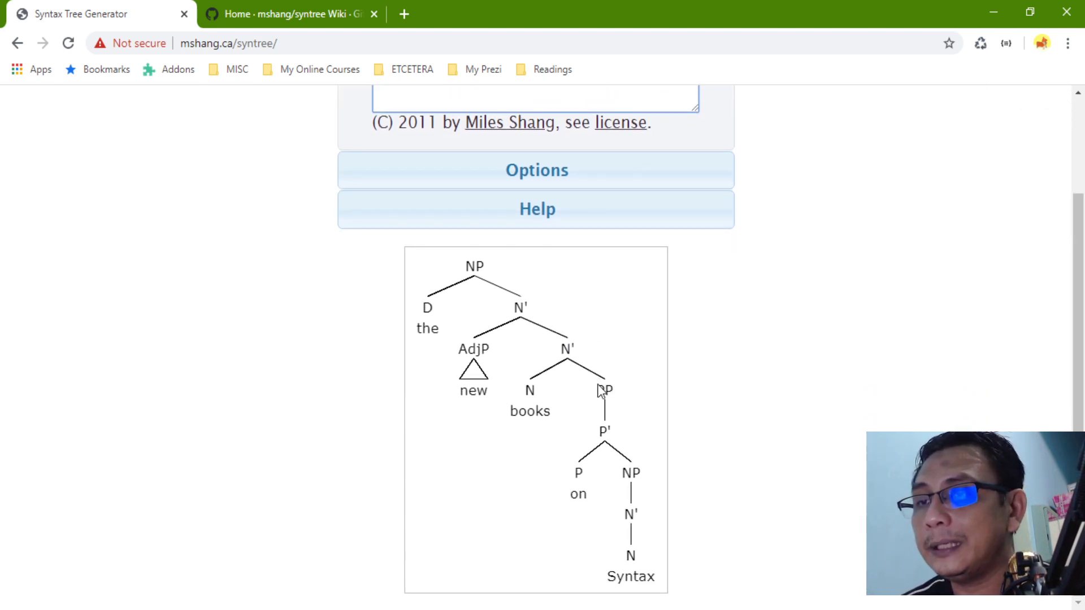
# Step: Delete the whole P' structure with on and Syntax from inside the PP bracket, leaving [PP] beside [N books]
pyautogui.scroll(2, 606, 392)
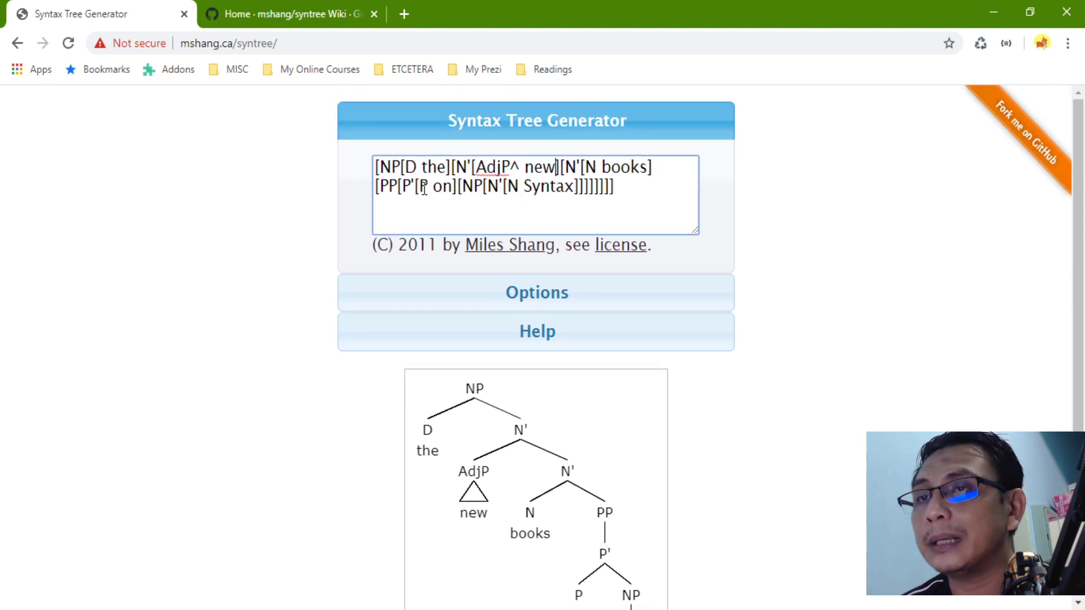
pyautogui.click(389, 187)
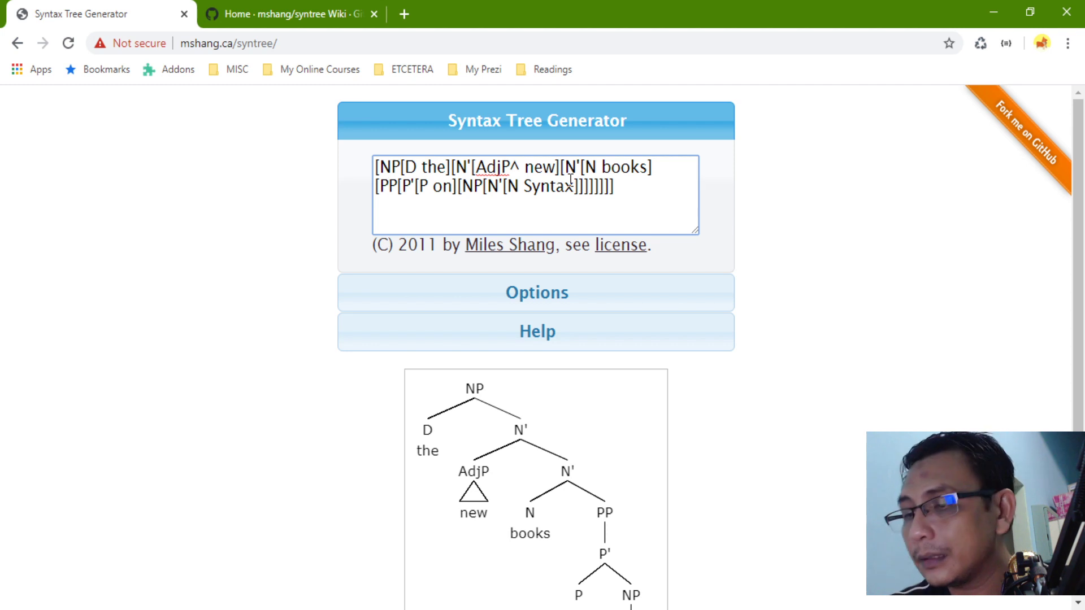
pyautogui.press('Right')
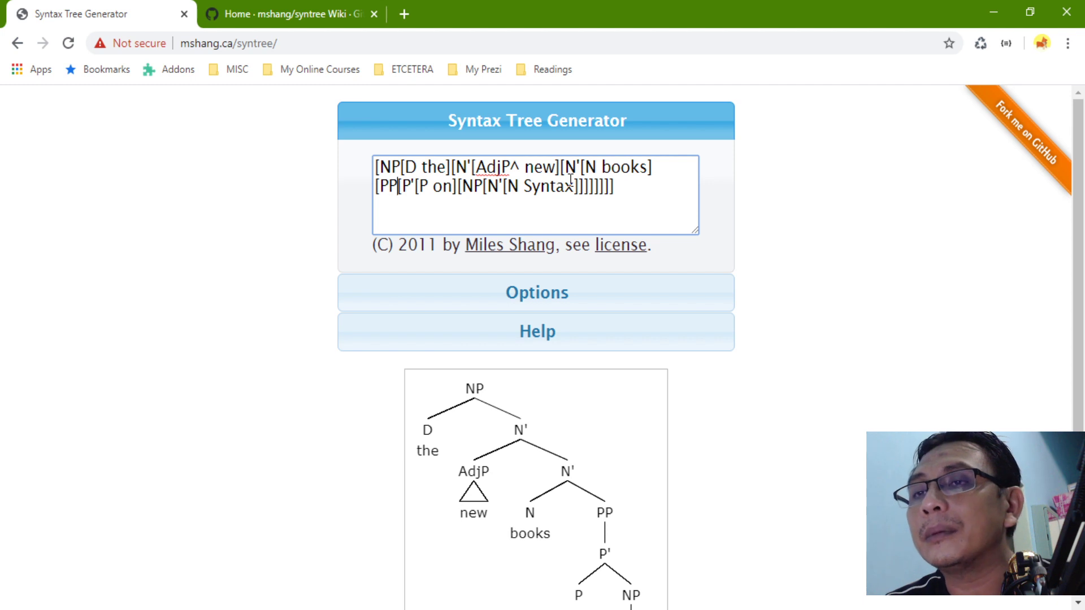
pyautogui.press('Left')
pyautogui.press('Left')
pyautogui.press('Left')
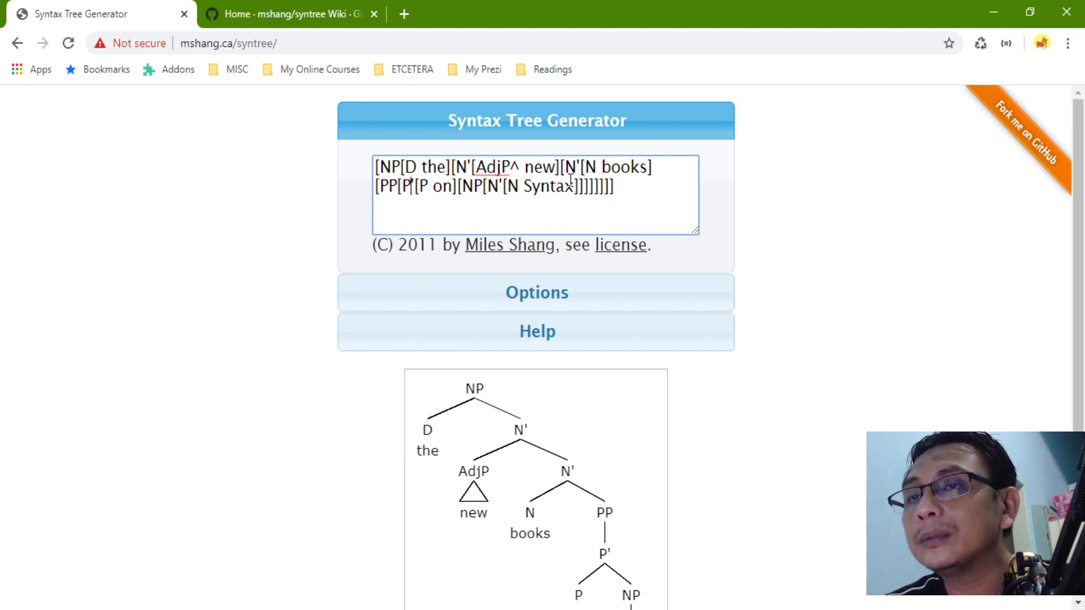
pyautogui.press('Right')
pyautogui.press('Right')
pyautogui.press('Right')
pyautogui.press('Right')
pyautogui.press('Right')
pyautogui.press('Right')
pyautogui.press('Right')
pyautogui.press('Right')
pyautogui.press('Left')
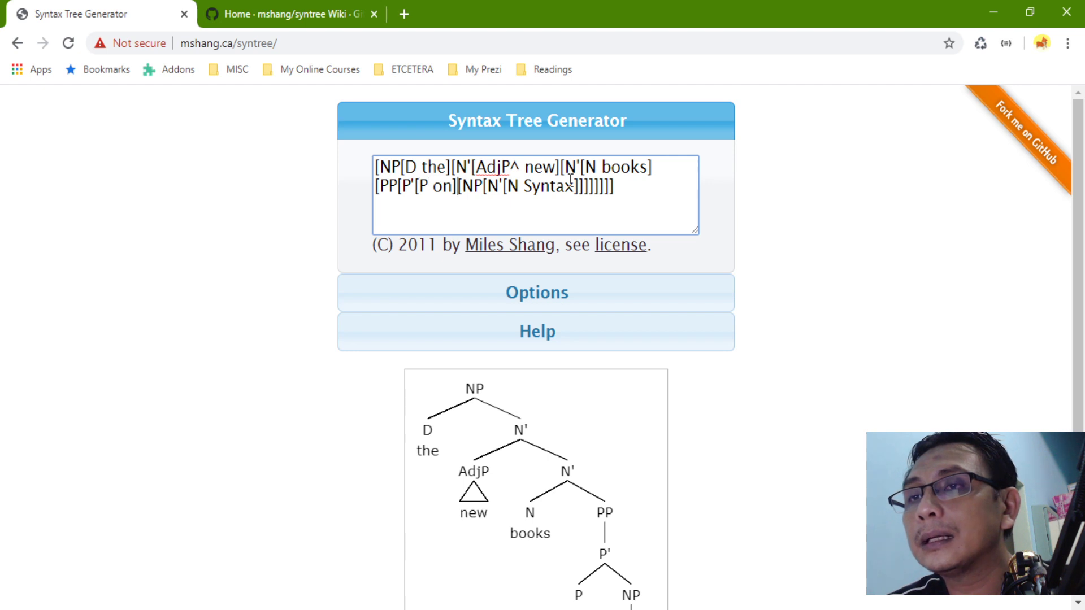
pyautogui.press('Right')
pyautogui.press('Right')
pyautogui.press('Right')
pyautogui.press('Right')
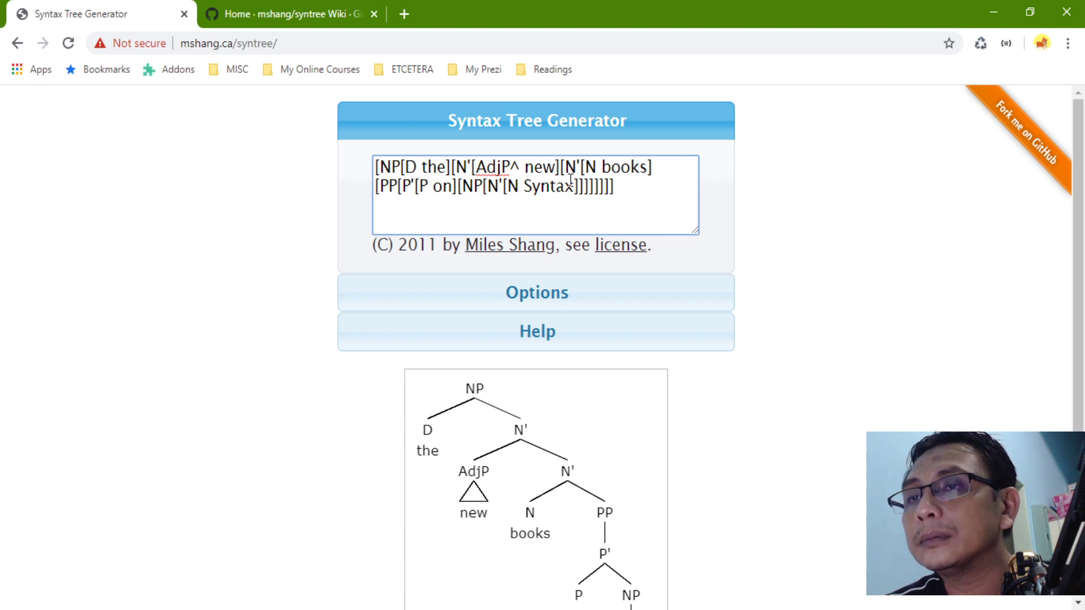
pyautogui.press('Right')
pyautogui.press('Right')
pyautogui.press('Right')
pyautogui.press('Right')
pyautogui.press('Right')
pyautogui.press('Right')
pyautogui.press('Right')
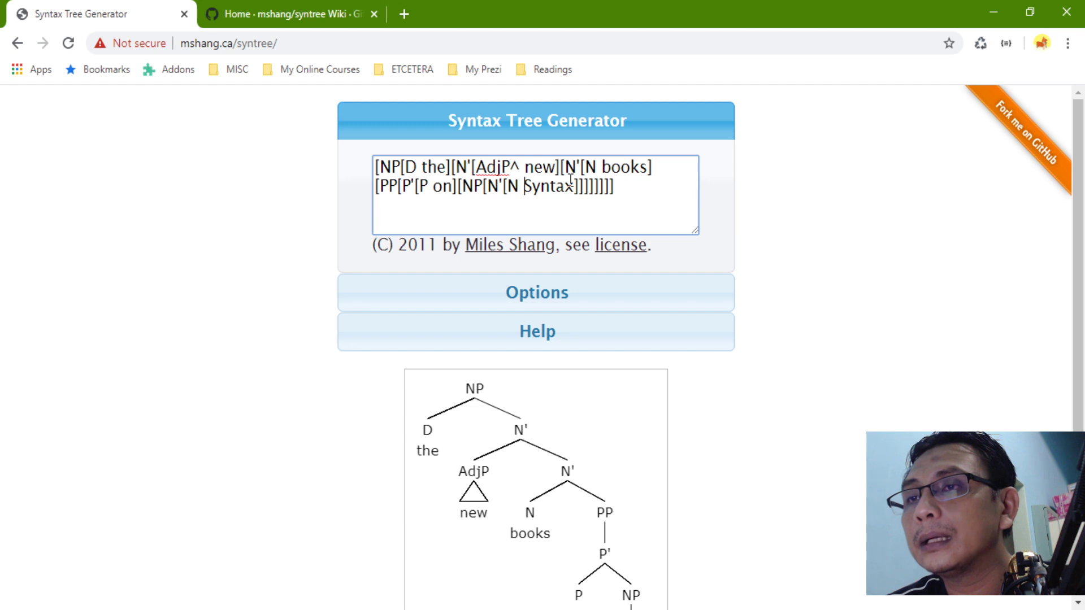
pyautogui.press('Right')
pyautogui.press('Right')
pyautogui.press('Right')
pyautogui.press('Right')
pyautogui.press('Right')
pyautogui.press('Right')
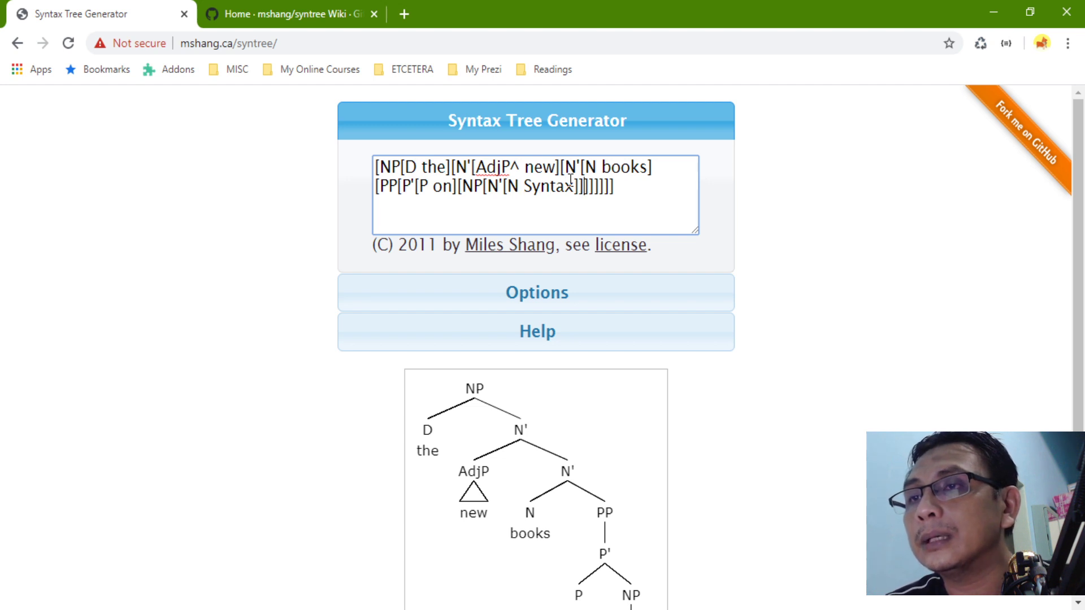
pyautogui.press('Right')
pyautogui.press('Right')
pyautogui.press('BackSpace')
pyautogui.press('BackSpace')
pyautogui.press('BackSpace')
pyautogui.press('BackSpace')
pyautogui.press('BackSpace')
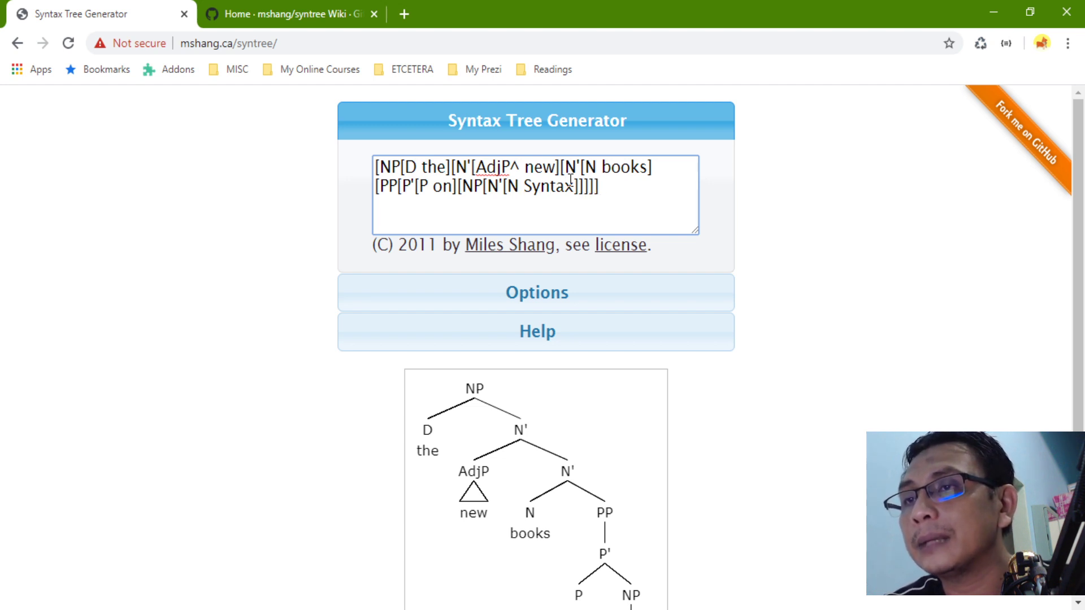
pyautogui.press('BackSpace')
pyautogui.press('BackSpace')
pyautogui.press('BackSpace')
pyautogui.press('BackSpace')
pyautogui.press('BackSpace')
pyautogui.press('BackSpace')
pyautogui.press('BackSpace')
pyautogui.press('BackSpace')
pyautogui.press('BackSpace')
pyautogui.press('BackSpace')
pyautogui.press('BackSpace')
pyautogui.press('BackSpace')
pyautogui.press('BackSpace')
pyautogui.press('BackSpace')
pyautogui.press('BackSpace')
pyautogui.press('BackSpace')
pyautogui.press('BackSpace')
pyautogui.press('BackSpace')
pyautogui.press('BackSpace')
pyautogui.press('BackSpace')
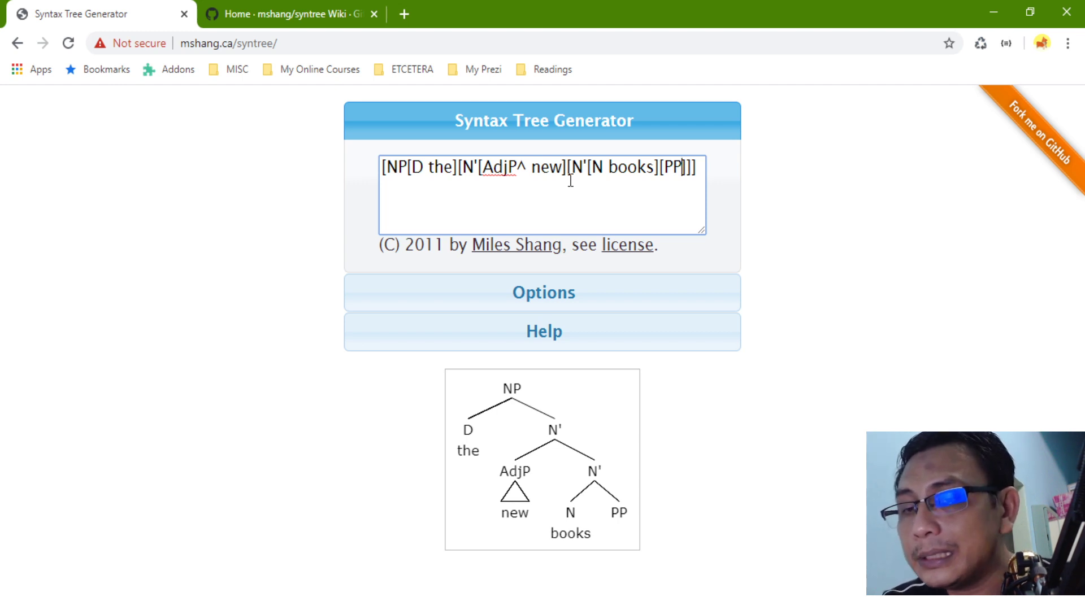
# Step: Give the PP a triangle over the words on Syntax, making the bracket [PP^ on Syntax]
pyautogui.write('^ ')
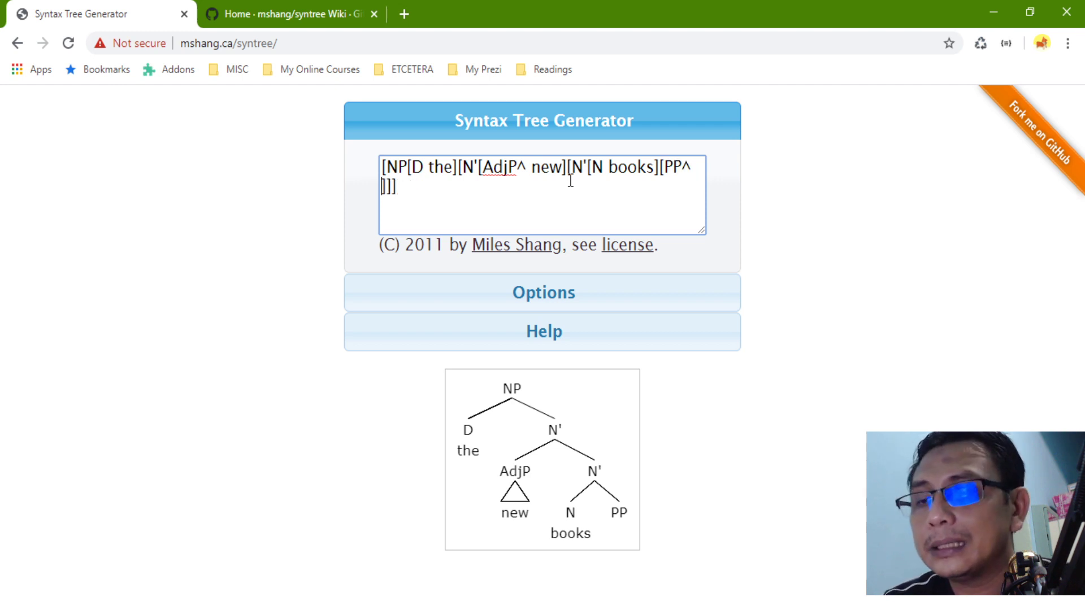
pyautogui.write('on ')
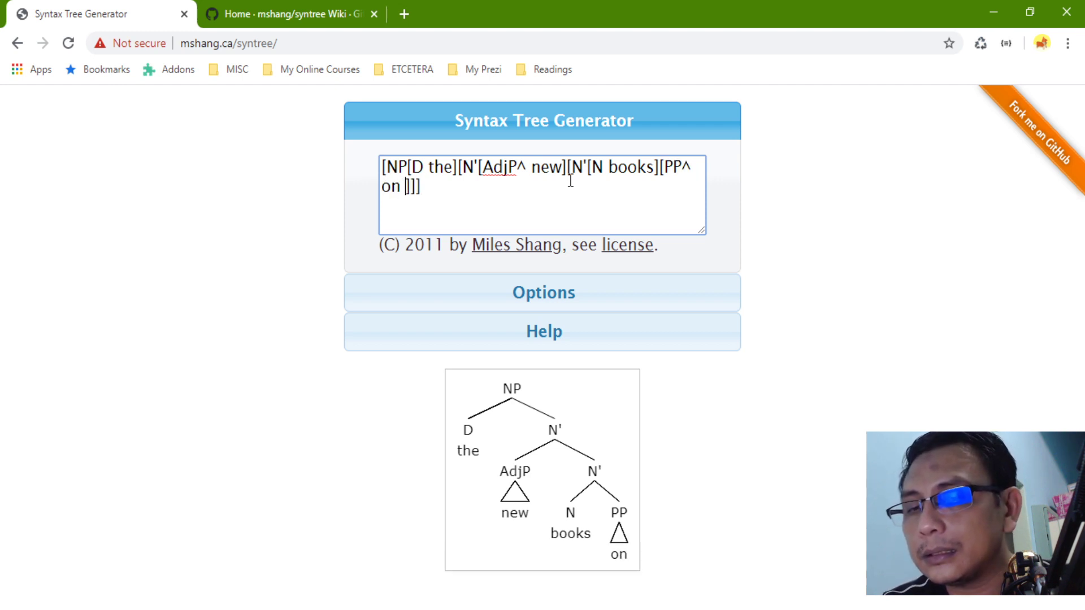
pyautogui.write('Synta')
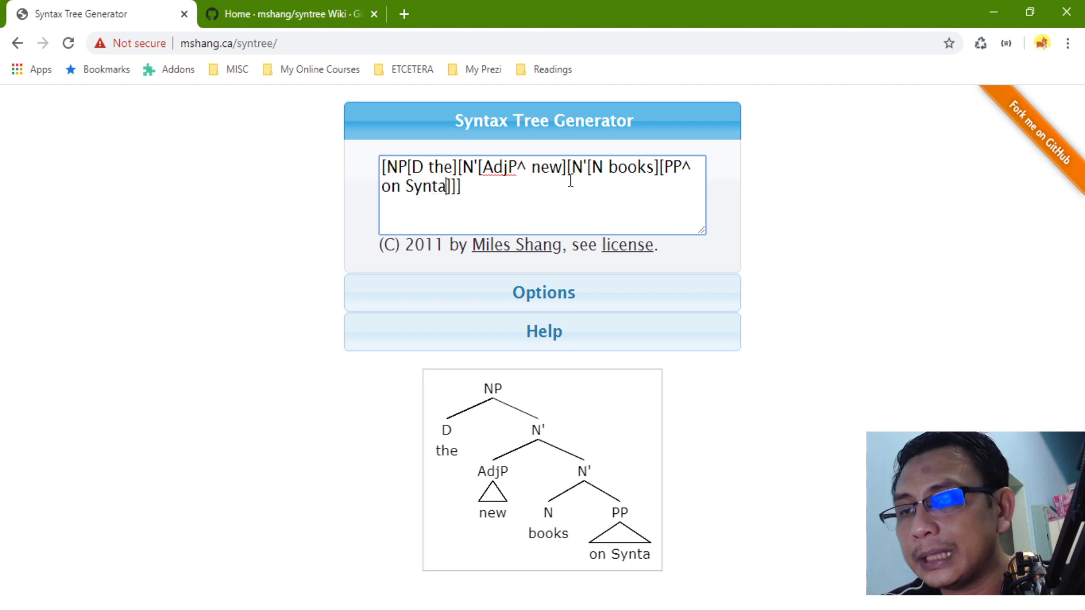
pyautogui.write('x')
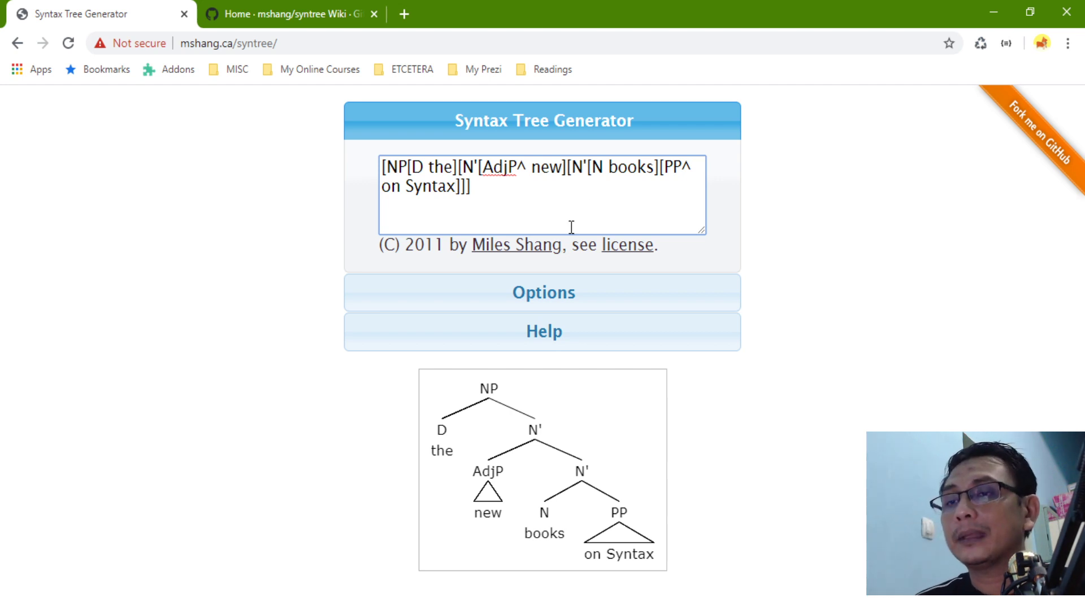
# Step: Replace the entire bracket notation with the plain phrase "meet my old friends"
pyautogui.hotkey('ctrl', 'a')
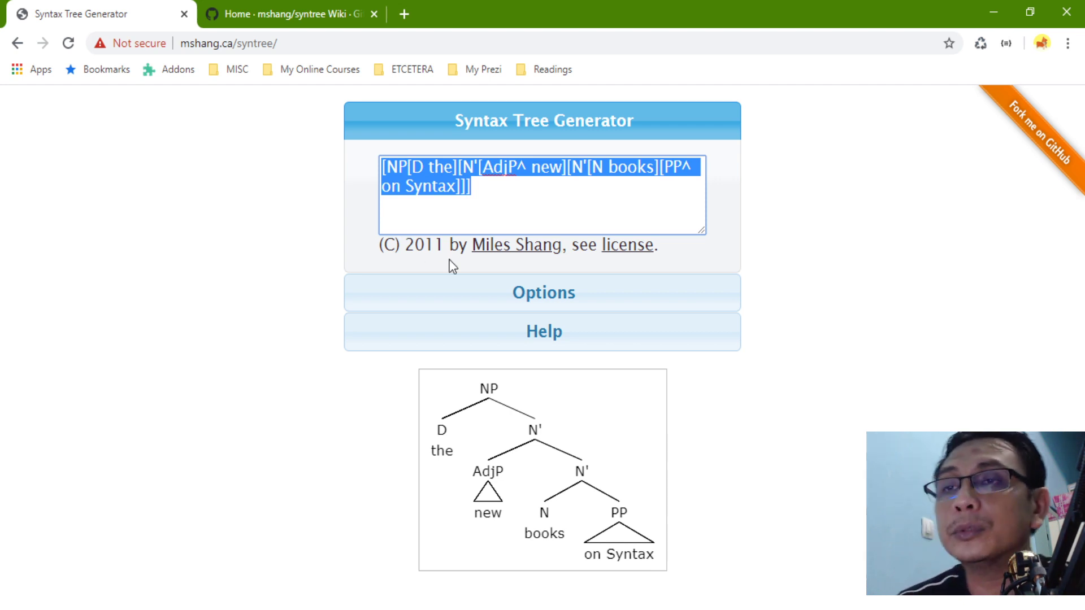
pyautogui.press('BackSpace')
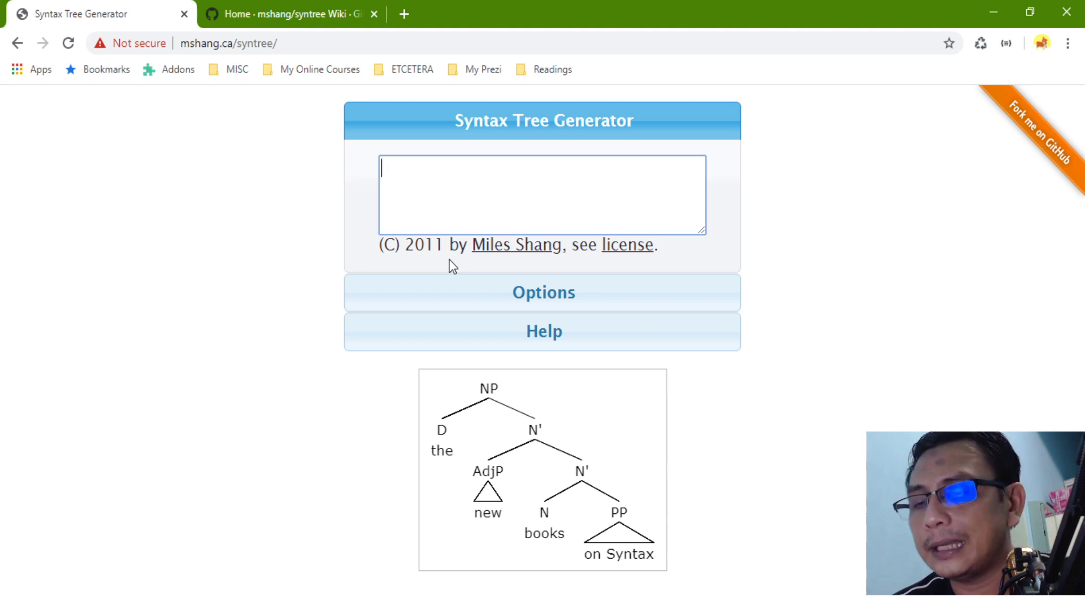
pyautogui.write('m')
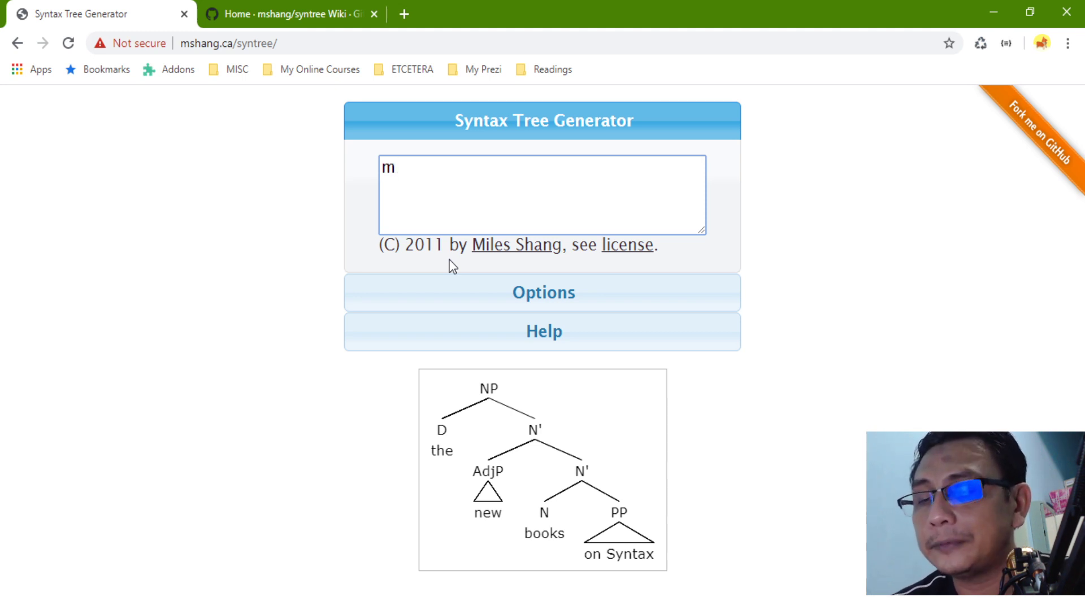
pyautogui.write('eet my ')
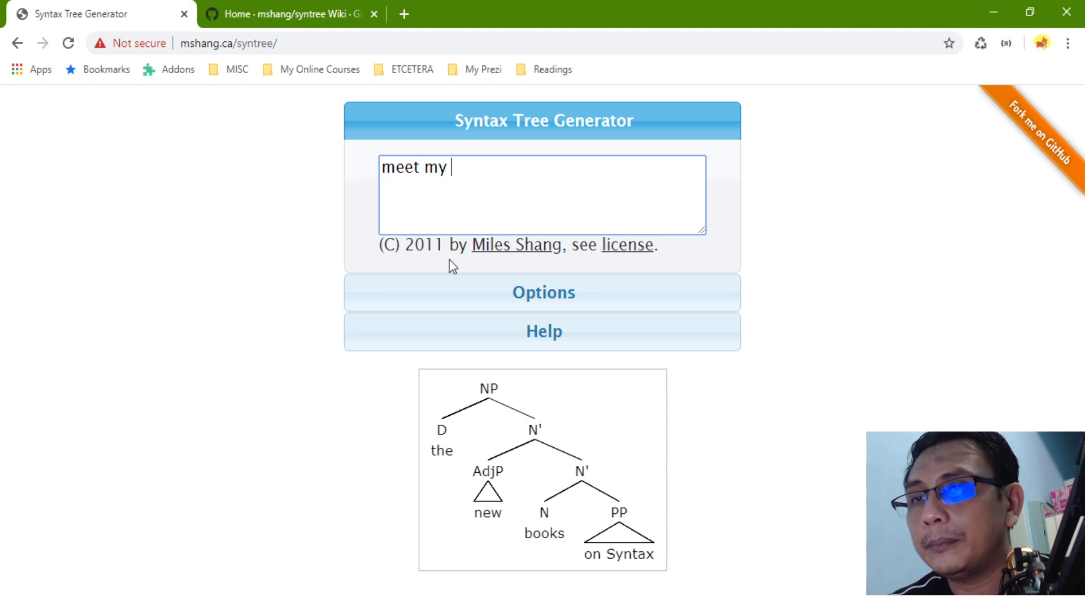
pyautogui.write('o')
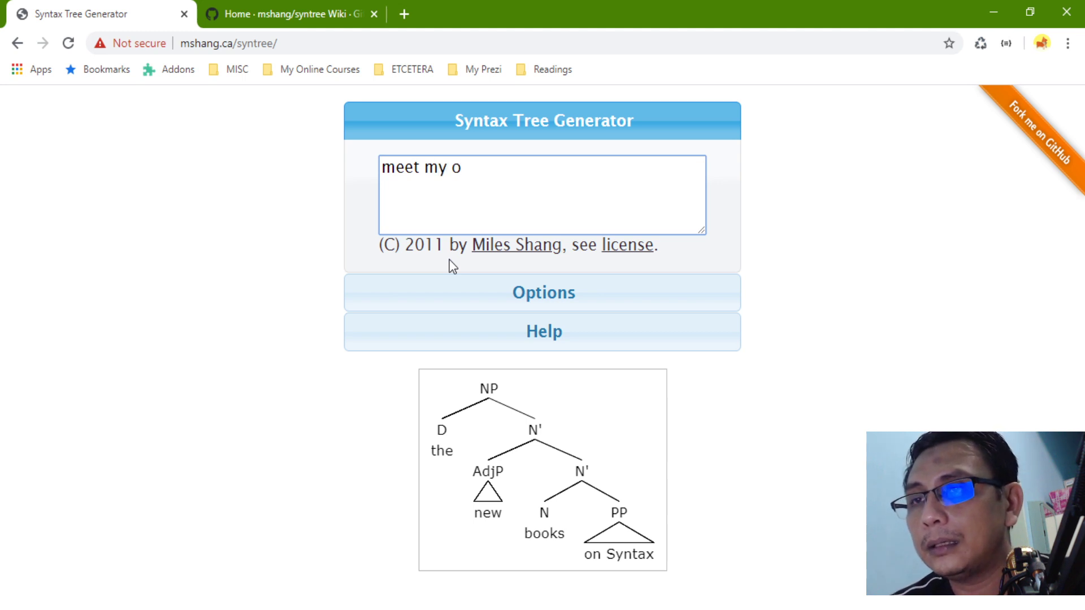
pyautogui.write('ld frienda')
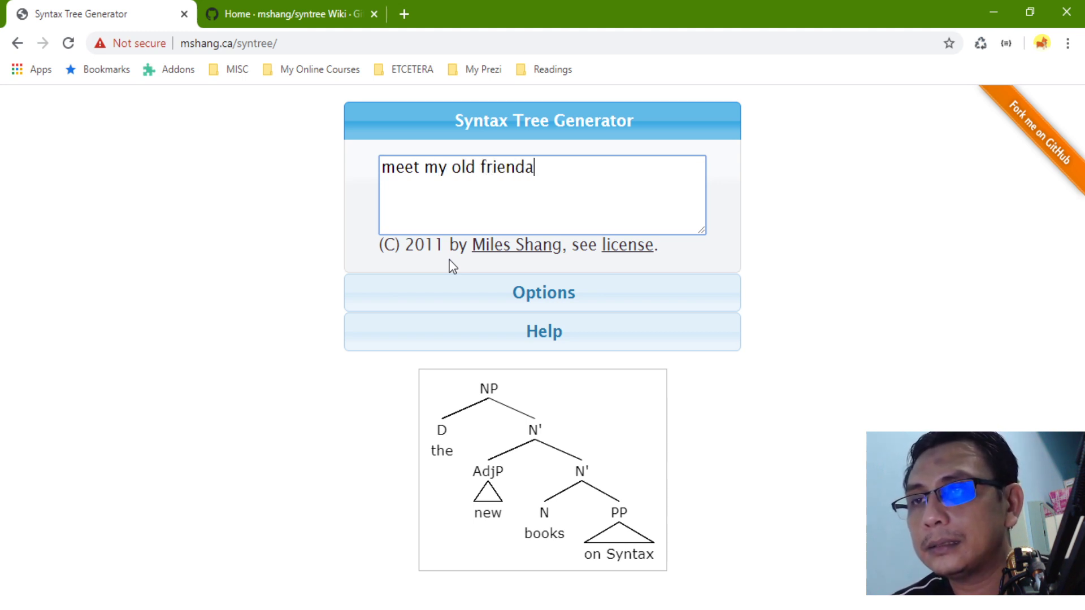
pyautogui.press('BackSpace')
pyautogui.write('s')
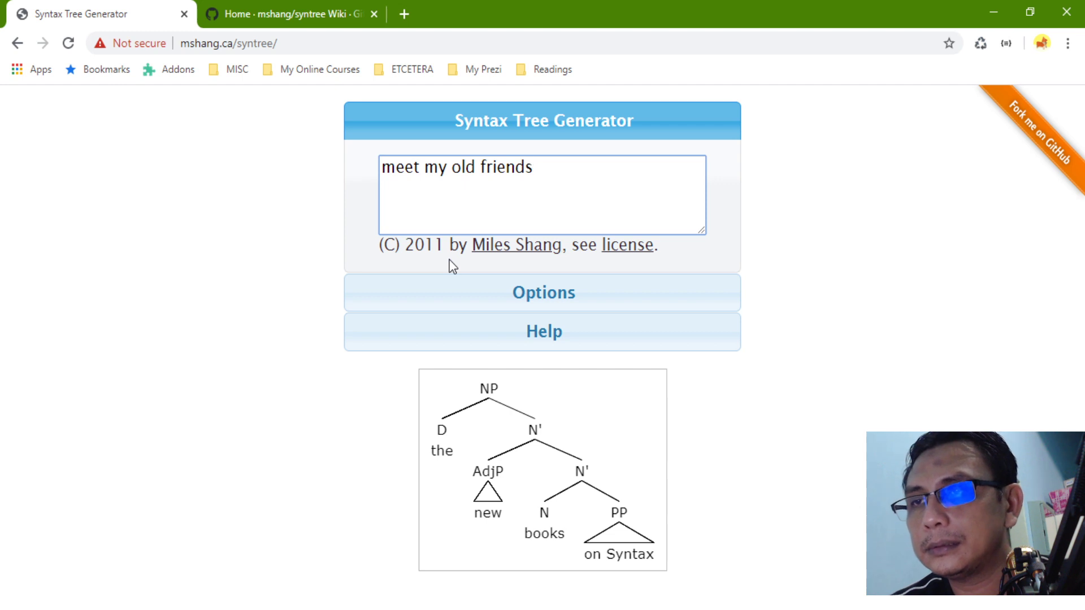
# Step: Extend the plain phrase after friends with the words "at a cafe"
pyautogui.click(452, 265)
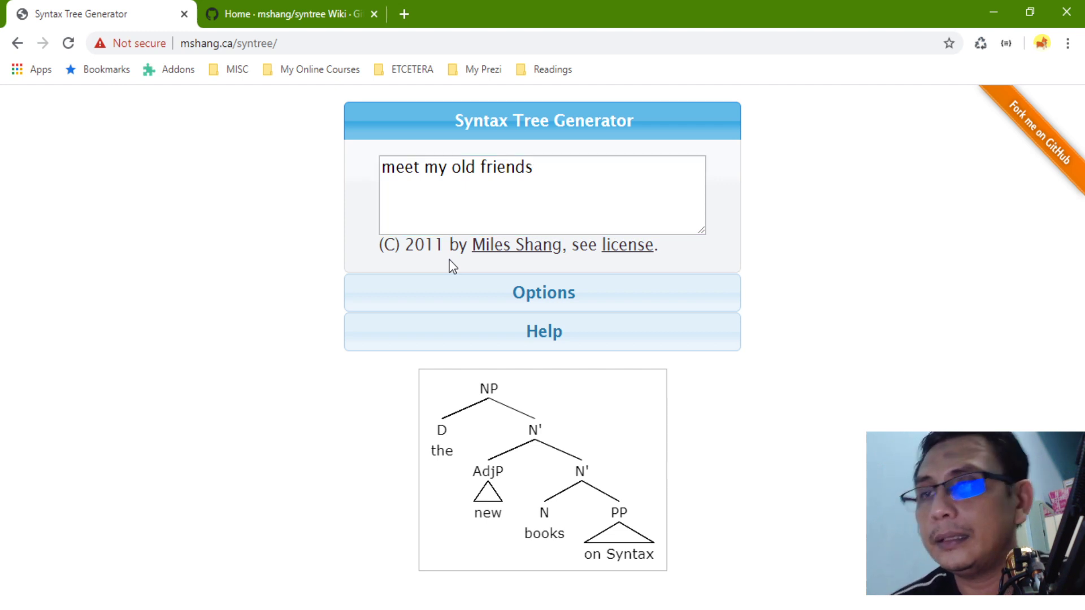
pyautogui.click(634, 180)
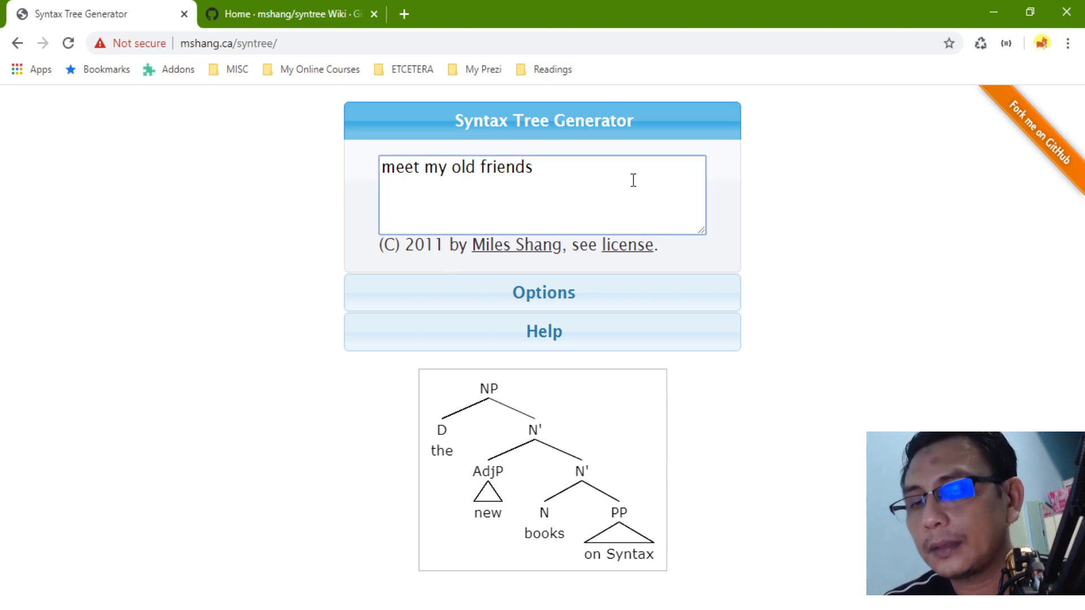
pyautogui.write('at a cae')
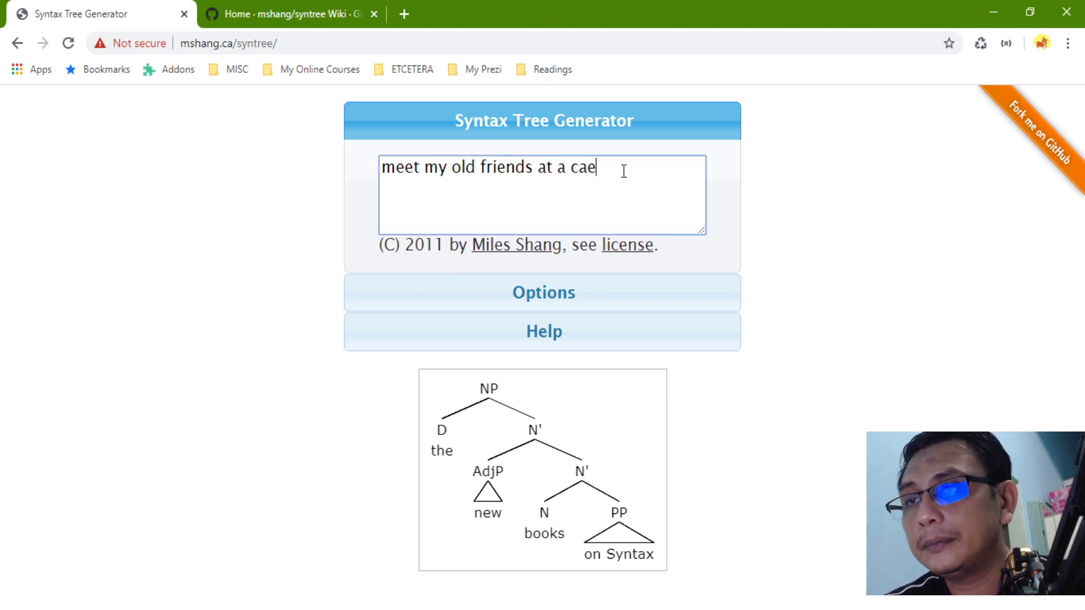
pyautogui.press('BackSpace')
pyautogui.write('fe ')
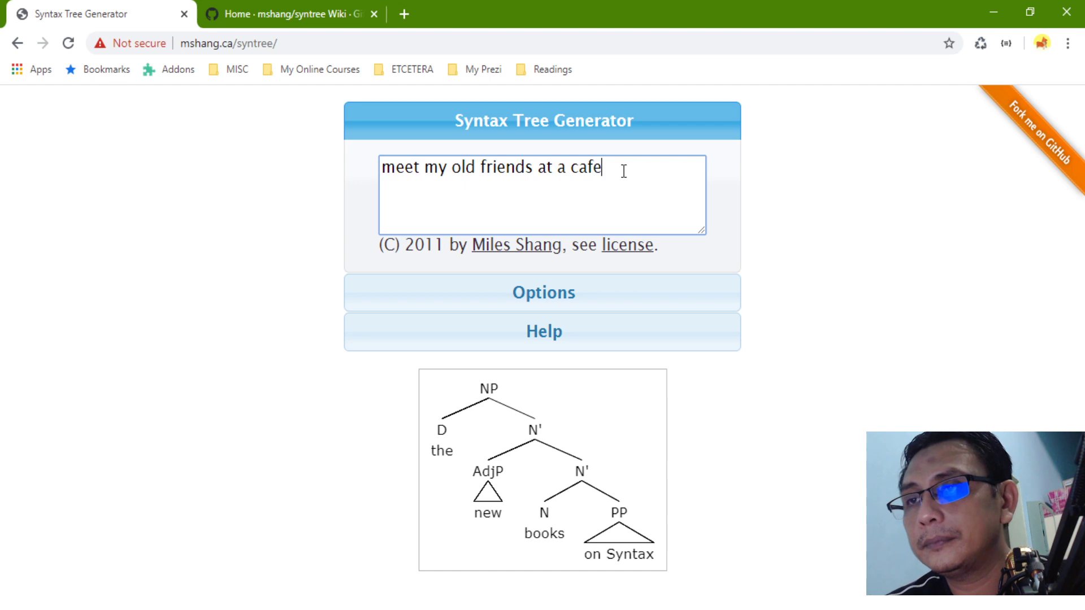
pyautogui.write('y')
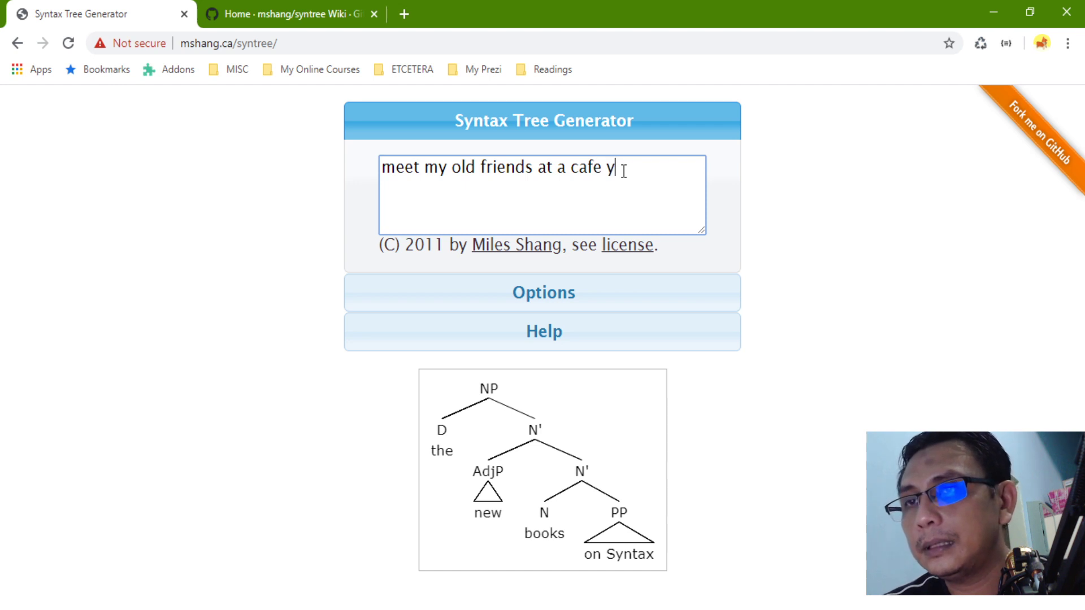
# Step: Change the verb meet at the start of the phrase to "met"
pyautogui.hotkey('ctrl', 'Left')
pyautogui.hotkey('ctrl', 'Left')
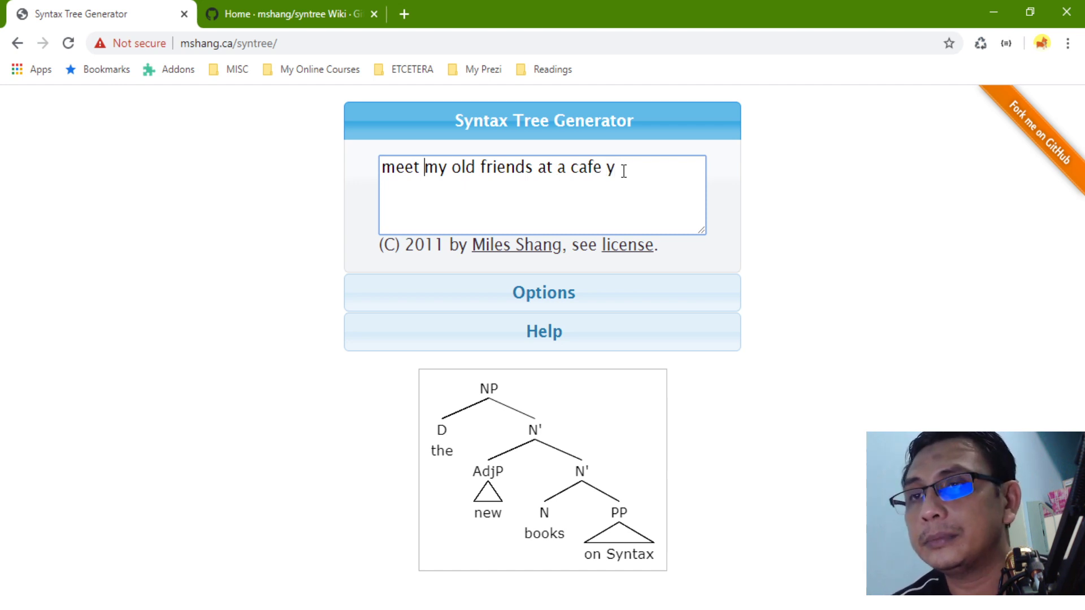
pyautogui.press('Left')
pyautogui.hotkey('ctrl', 'shift', 'Left')
pyautogui.write('met')
# Step: Complete the end of the phrase with the word "yesterday", so it reads "met my old friends at a cafe yesterday"
pyautogui.hotkey('ctrl', 'Right')
pyautogui.hotkey('ctrl', 'Right')
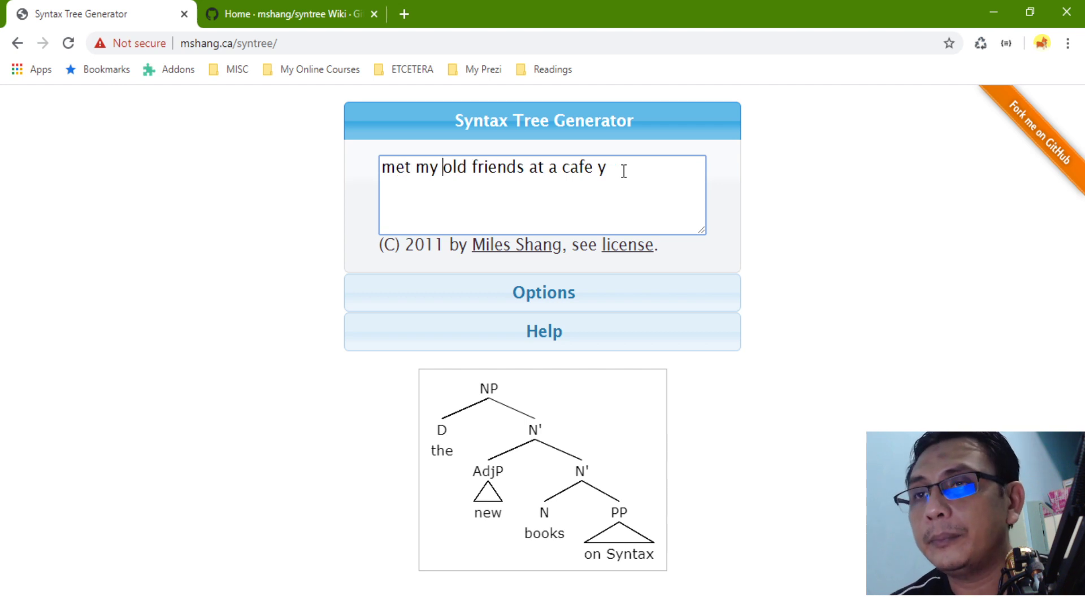
pyautogui.hotkey('ctrl', 'Right')
pyautogui.hotkey('ctrl', 'Right')
pyautogui.hotkey('ctrl', 'Right')
pyautogui.hotkey('ctrl', 'Right')
pyautogui.hotkey('ctrl', 'Right')
pyautogui.hotkey('ctrl', 'Right')
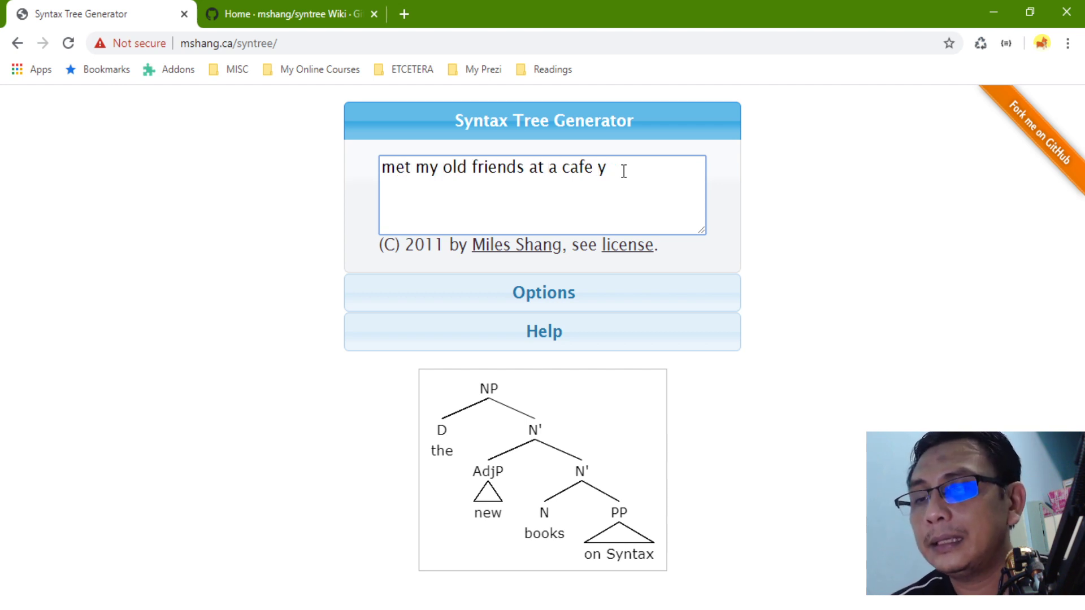
pyautogui.write('ester')
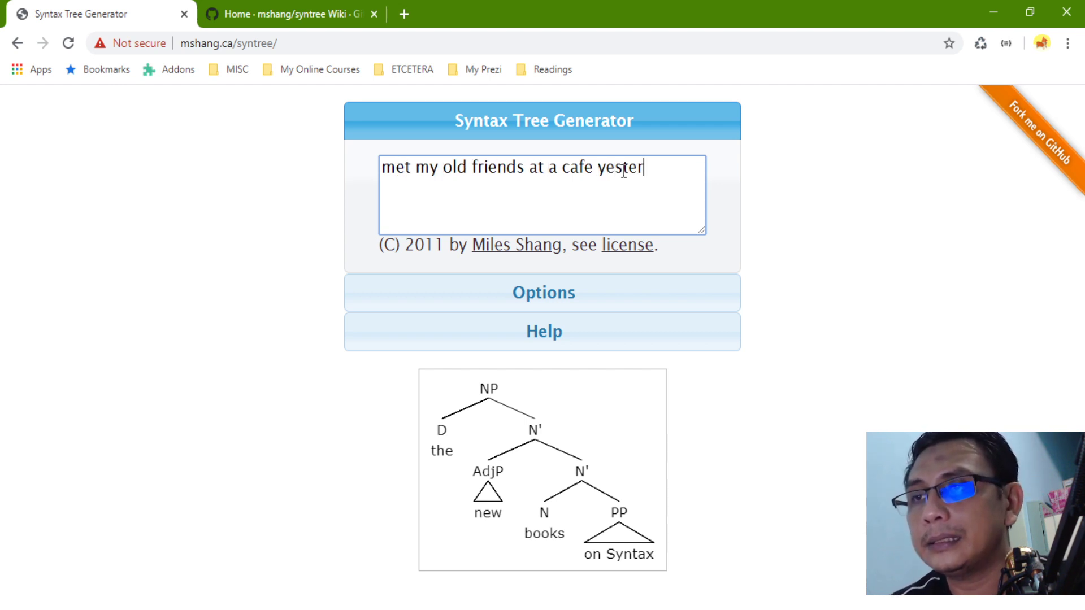
pyautogui.write('ady')
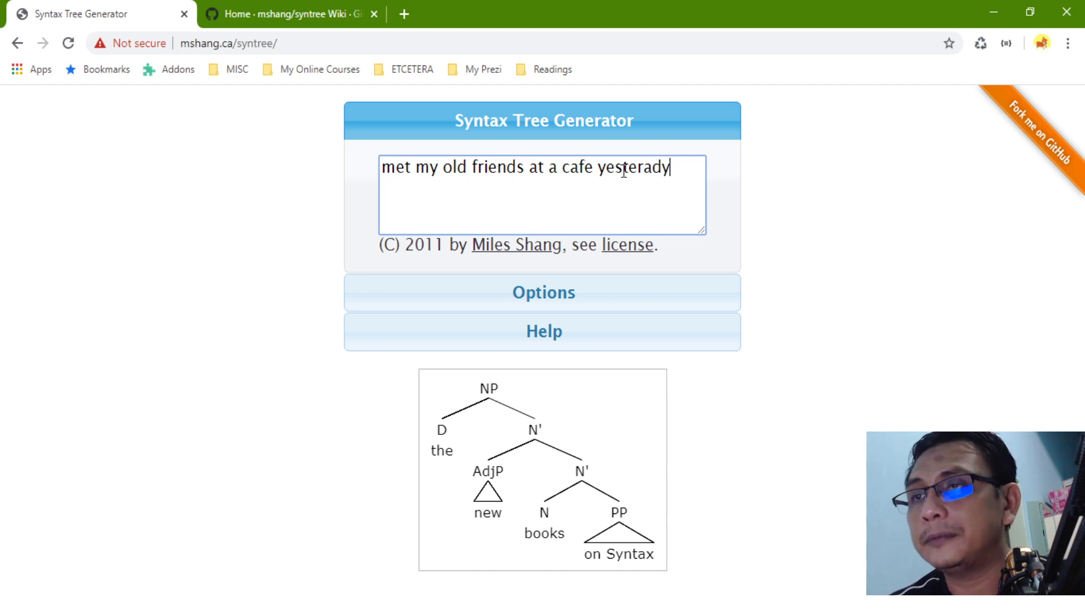
pyautogui.press('BackSpace')
pyautogui.press('BackSpace')
pyautogui.press('BackSpace')
pyautogui.write('day')
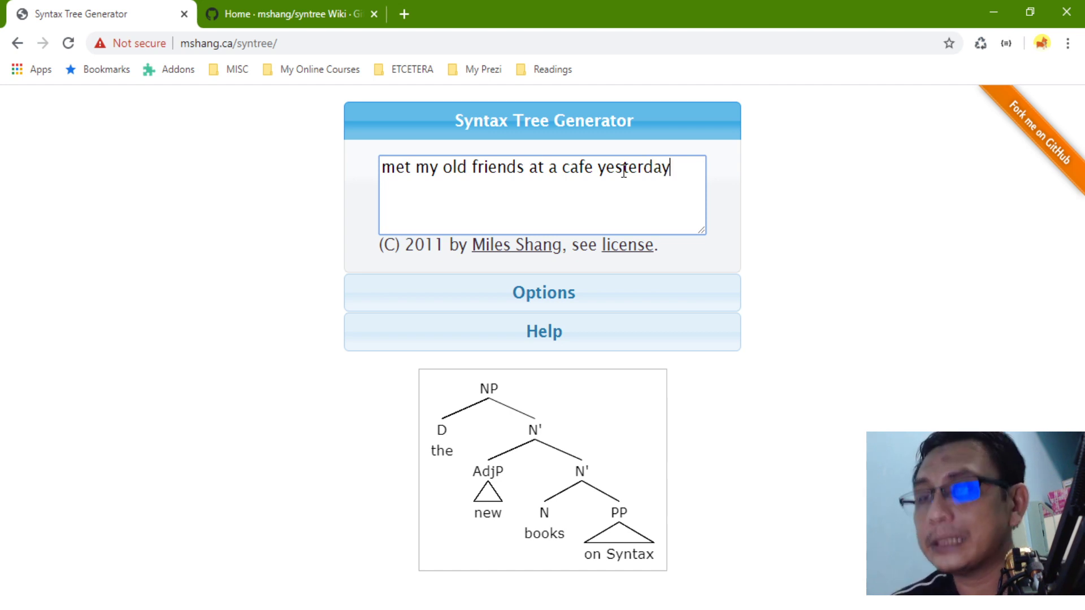
# Step: Examine the parts of the phrase in turn by highlighting my old friends, at a cafe and yesterday
pyautogui.hotkey('ctrl', 'Left')
pyautogui.hotkey('ctrl', 'Left')
pyautogui.hotkey('ctrl', 'Left')
pyautogui.hotkey('ctrl', 'Left')
pyautogui.hotkey('ctrl', 'Left')
pyautogui.hotkey('ctrl', 'Left')
pyautogui.hotkey('ctrl', 'Left')
pyautogui.hotkey('ctrl', 'Left')
pyautogui.hotkey('ctrl', 'Right')
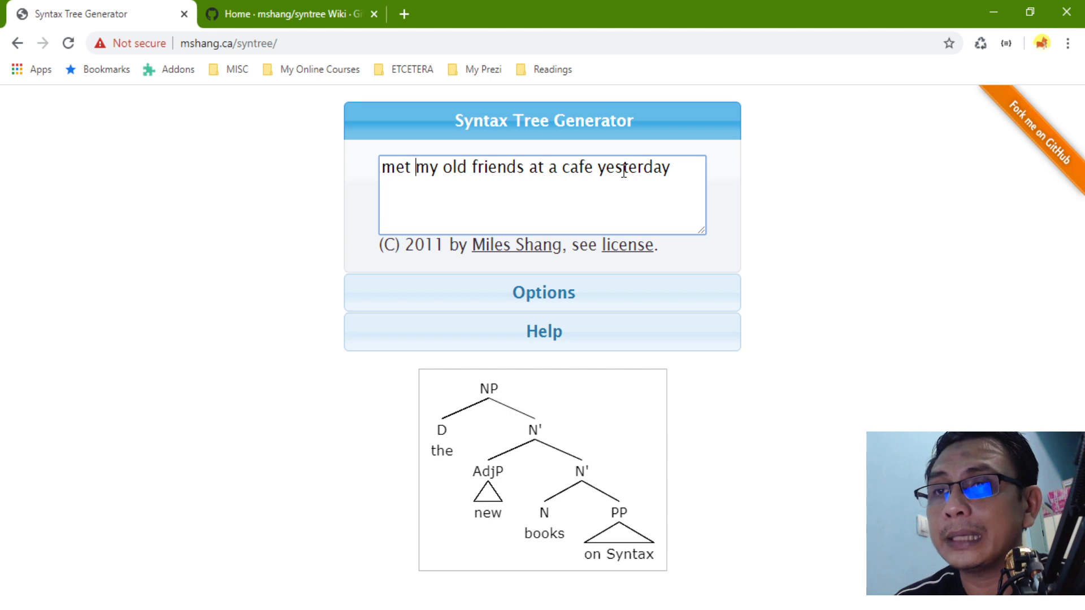
pyautogui.hotkey('ctrl', 'shift', 'Right')
pyautogui.hotkey('ctrl', 'shift', 'Right')
pyautogui.hotkey('ctrl', 'shift', 'Right')
pyautogui.press('Right')
pyautogui.hotkey('ctrl', 'shift', 'Right')
pyautogui.hotkey('ctrl', 'shift', 'Right')
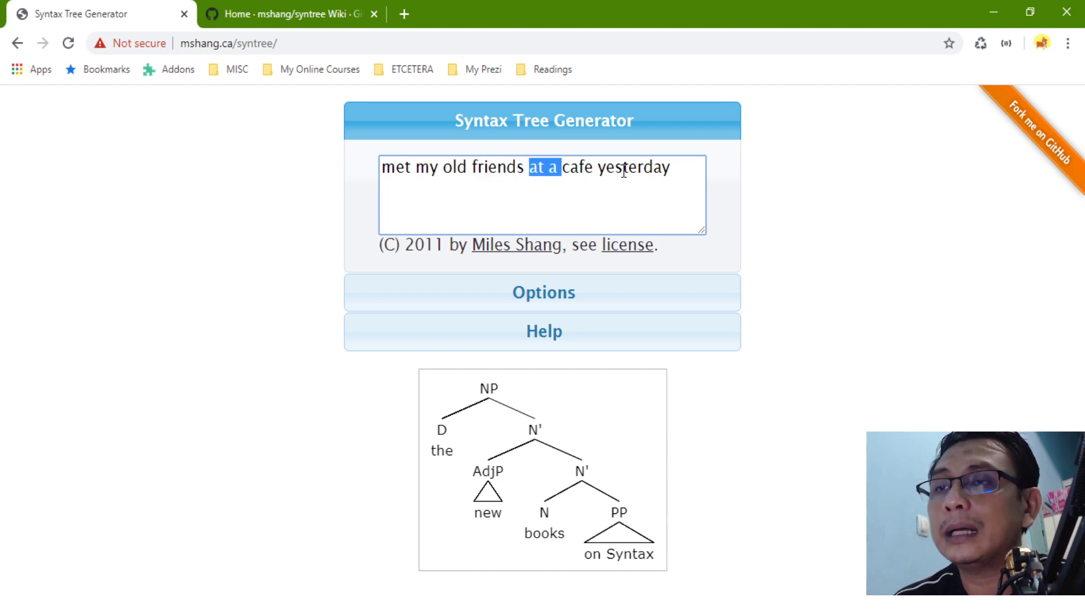
pyautogui.hotkey('ctrl', 'shift', 'Right')
pyautogui.hotkey('shift', 'Left')
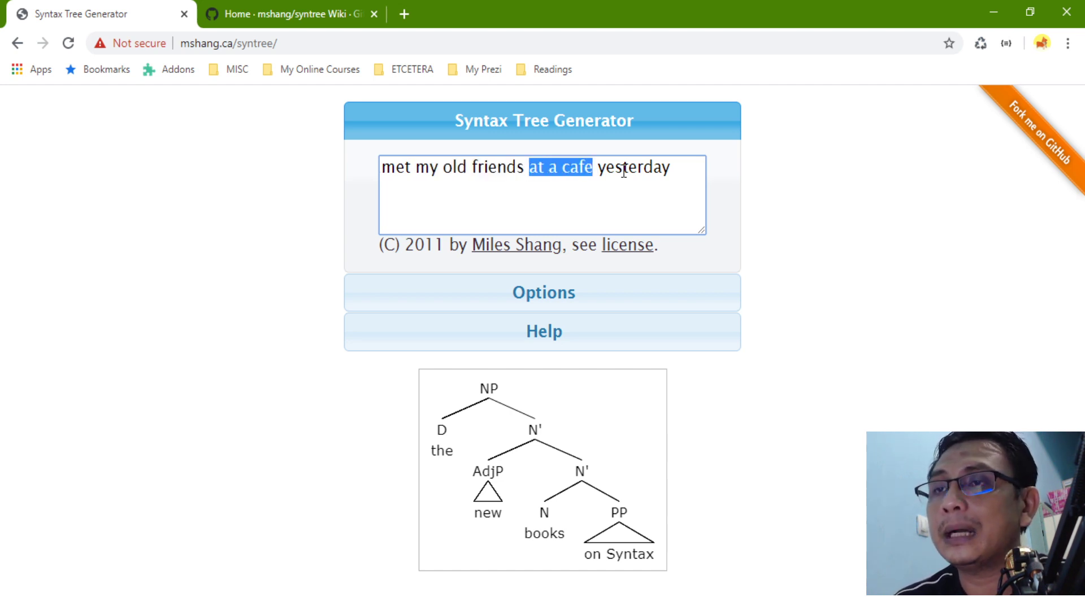
pyautogui.press('End')
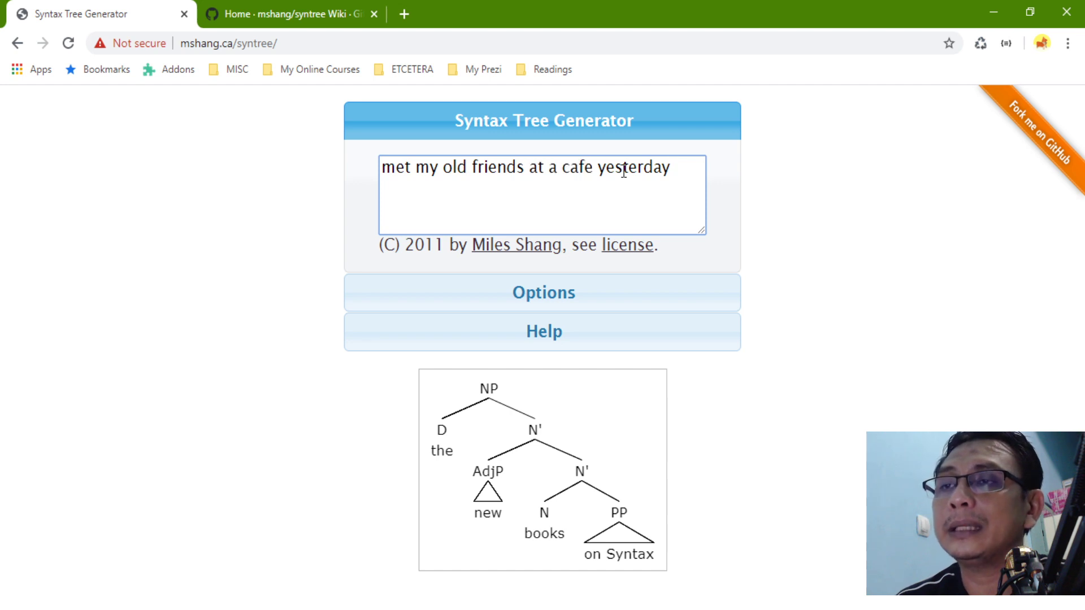
pyautogui.hotkey('ctrl', 'shift', 'Left')
pyautogui.hotkey('ctrl', 'shift', 'Left')
pyautogui.hotkey('ctrl', 'shift', 'Right')
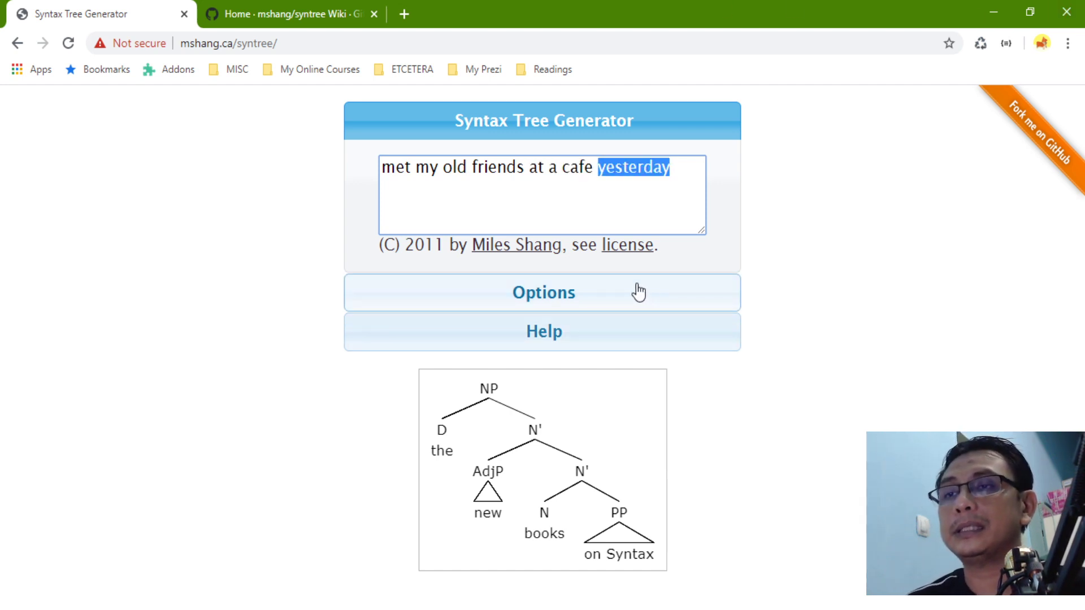
pyautogui.click(677, 172)
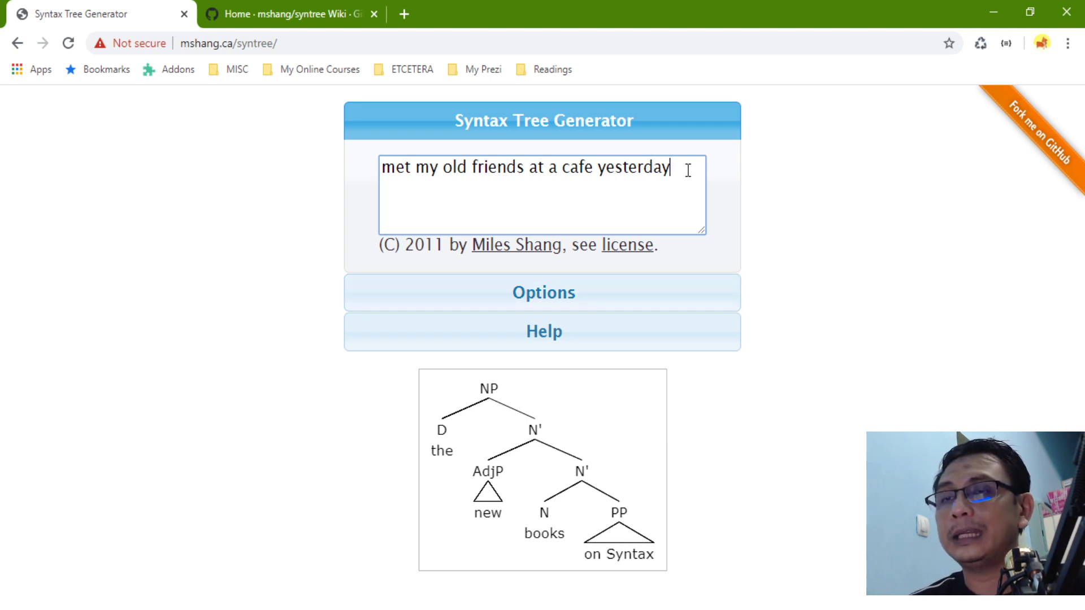
# Step: Replace the whole plain phrase with a single bracket labelled VP
pyautogui.hotkey('ctrl', 'a')
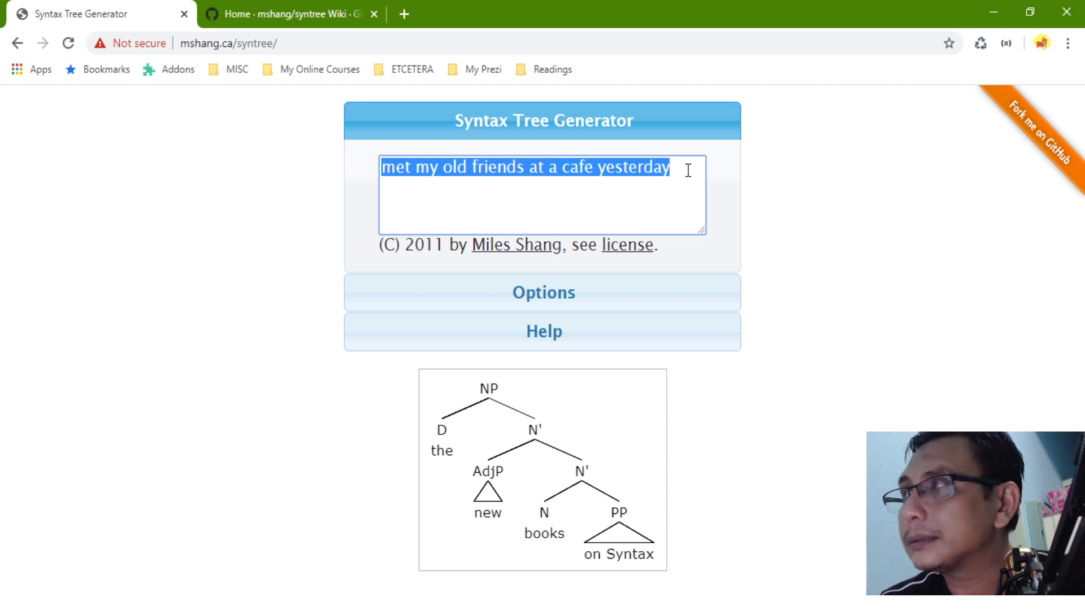
pyautogui.write('[]')
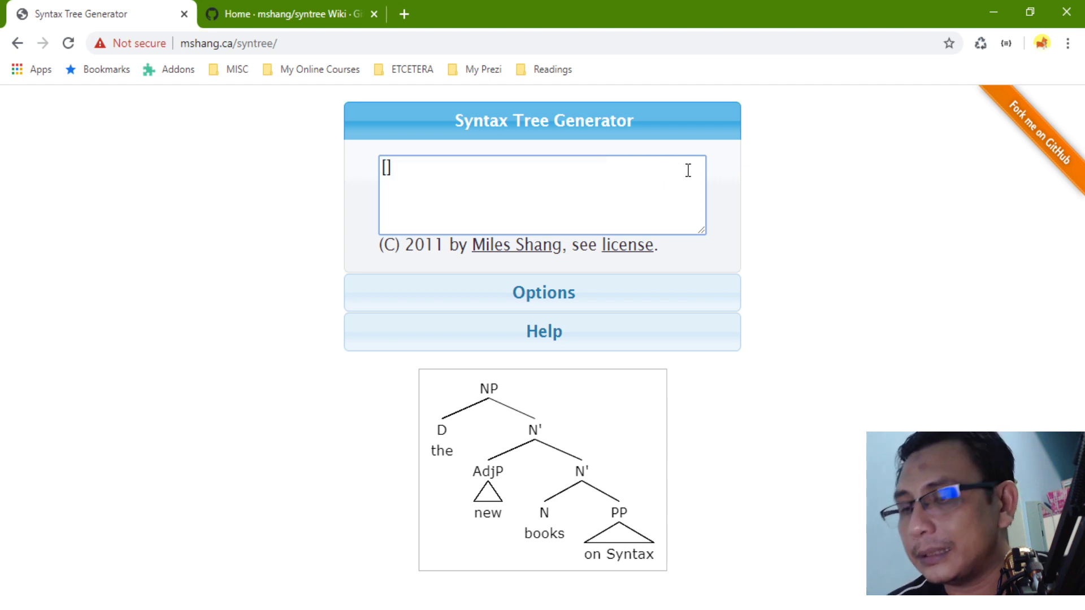
pyautogui.press('Left')
pyautogui.write('VP')
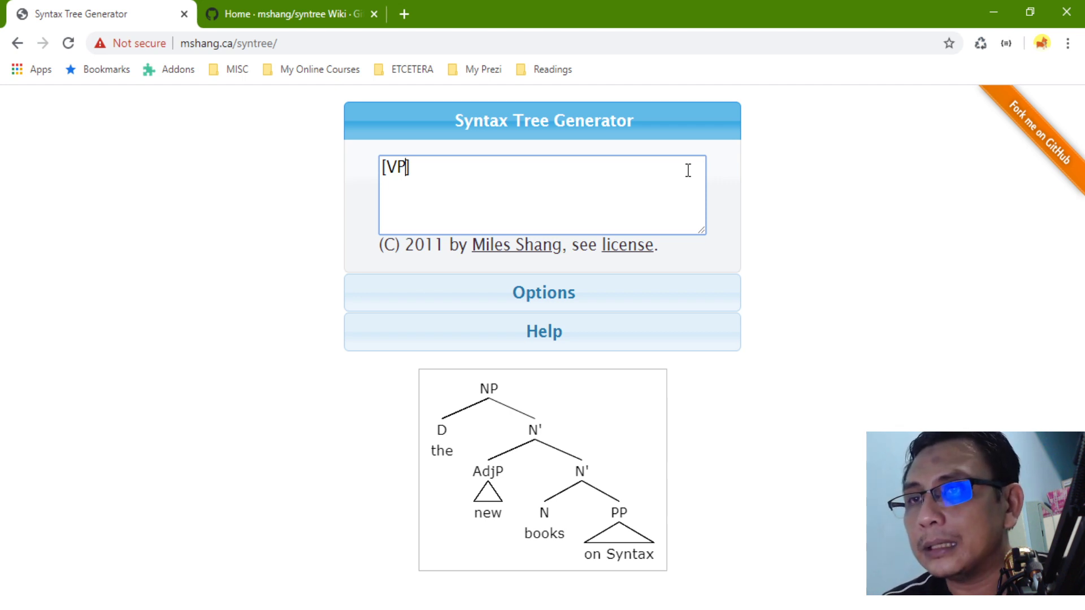
# Step: Add two brackets inside VP, leaving the first empty and labelling the second V'
pyautogui.write('[][]]')
pyautogui.press('Left')
pyautogui.press('Left')
pyautogui.press('Left')
pyautogui.press('Left')
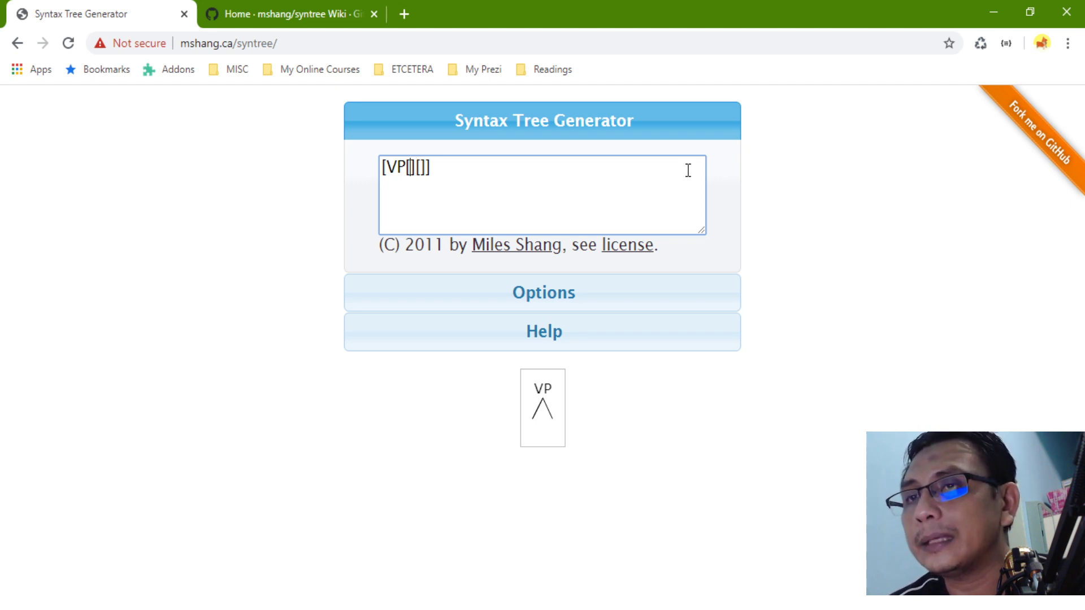
pyautogui.press('Right')
pyautogui.press('Right')
pyautogui.write("V'")
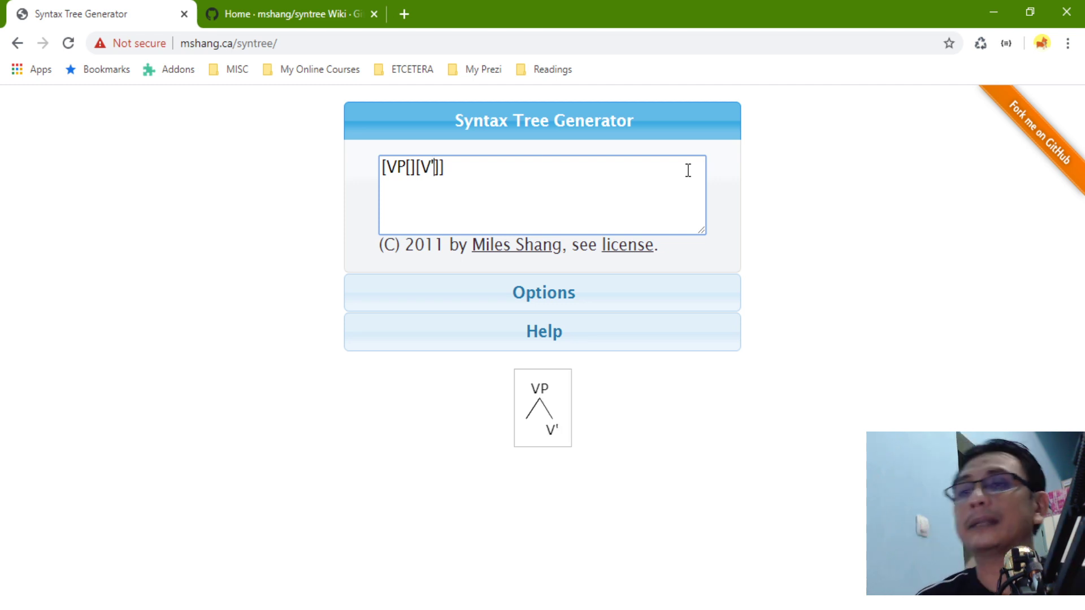
# Step: Delete the empty bracket in front of V', leaving the notation [VP[V']]
pyautogui.press('Left')
pyautogui.press('Left')
pyautogui.press('Left')
pyautogui.press('Left')
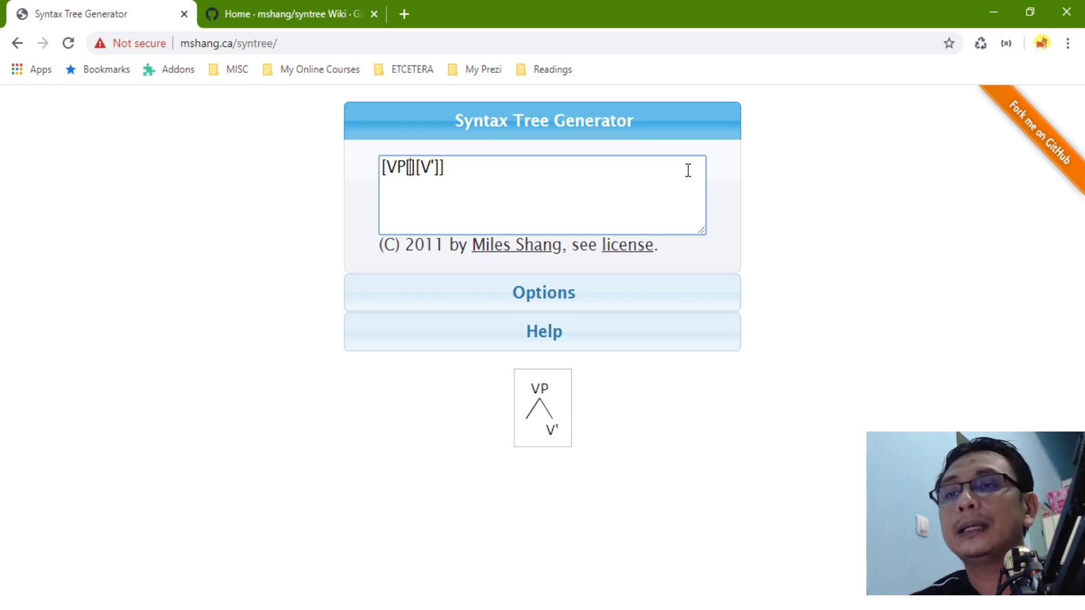
pyautogui.press('Right')
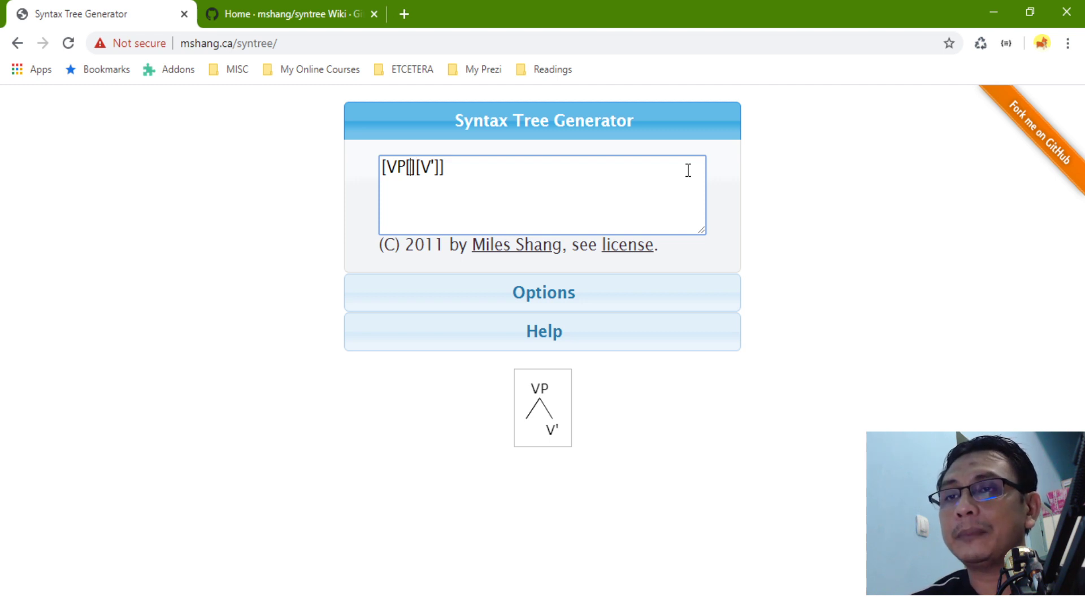
pyautogui.press('Right')
pyautogui.press('BackSpace')
pyautogui.press('BackSpace')
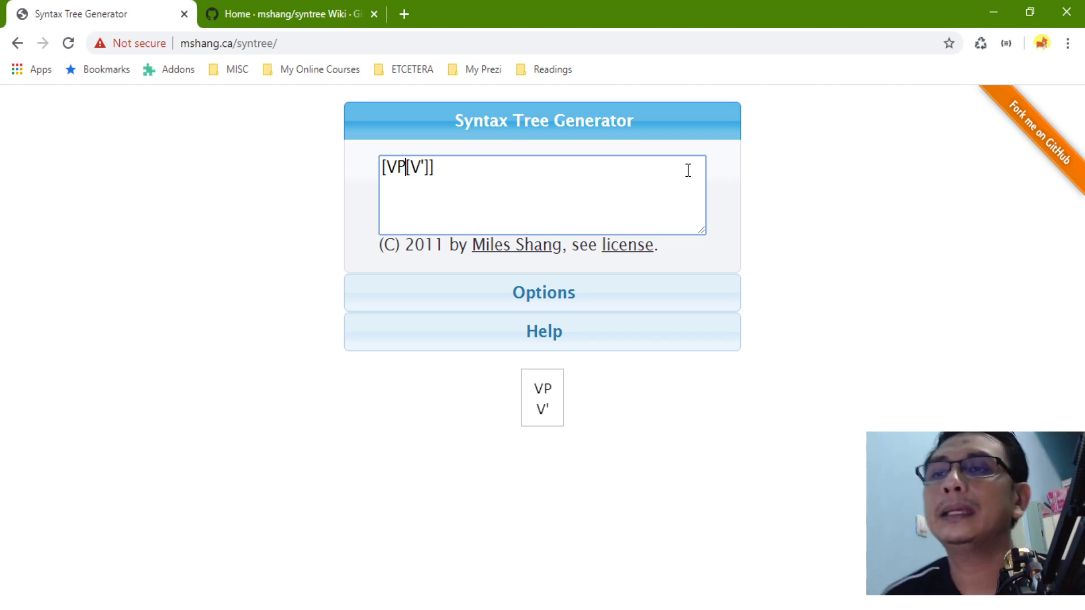
# Step: Branch V' into two brackets and label the first one V'
pyautogui.press('Right')
pyautogui.press('Right')
pyautogui.press('Right')
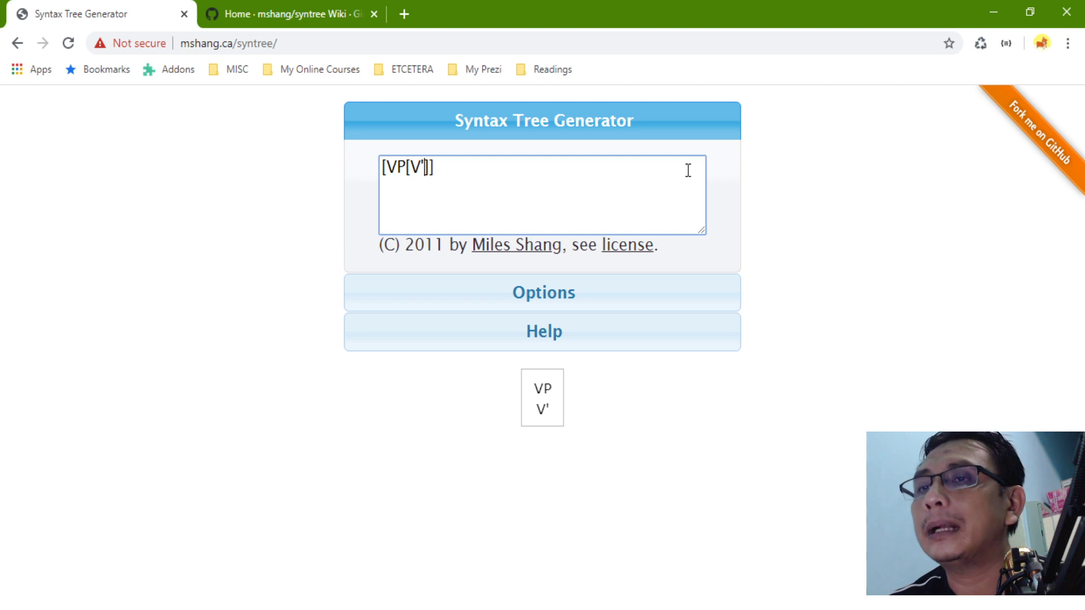
pyautogui.write('[][]')
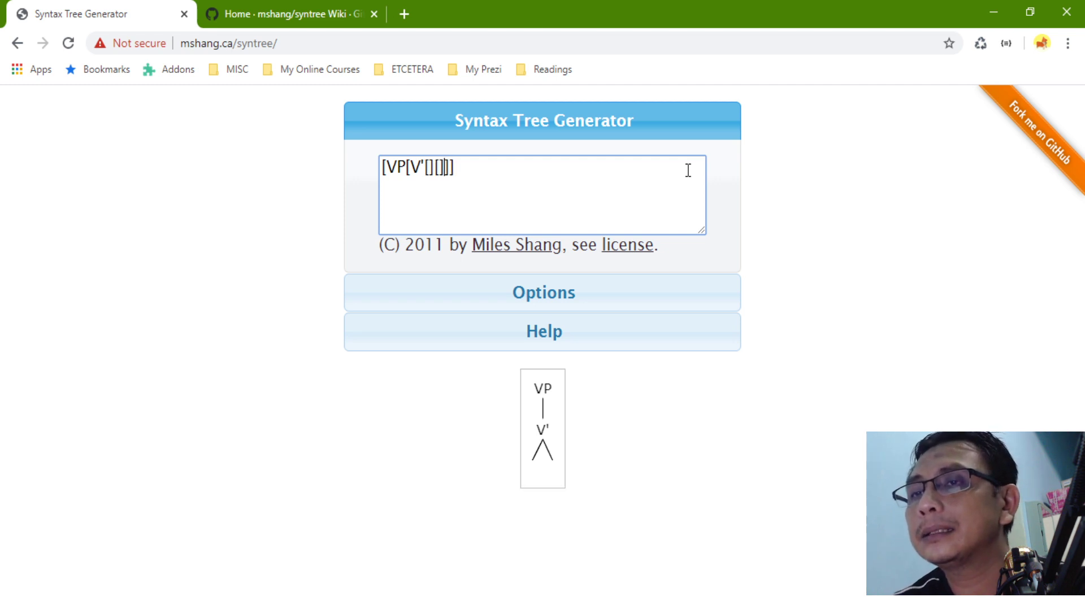
pyautogui.press('Left')
pyautogui.press('Left')
pyautogui.write("V'")
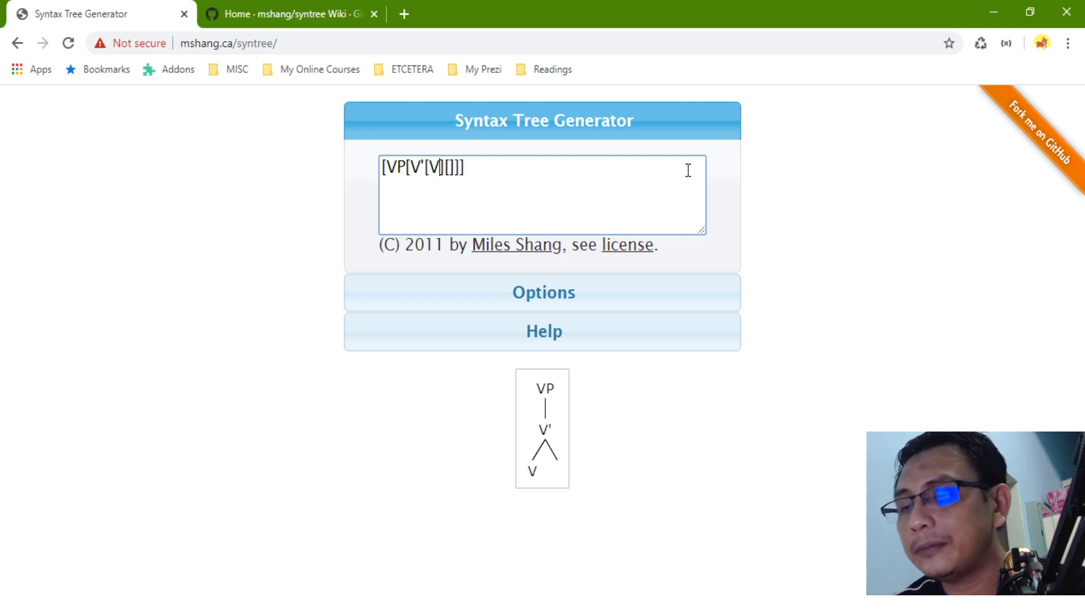
# Step: Fill the empty bracket beside the inner V' with an AdvP triangle over yesterday, as [AdvP^ yesterday]
pyautogui.press('Right')
pyautogui.press('Right')
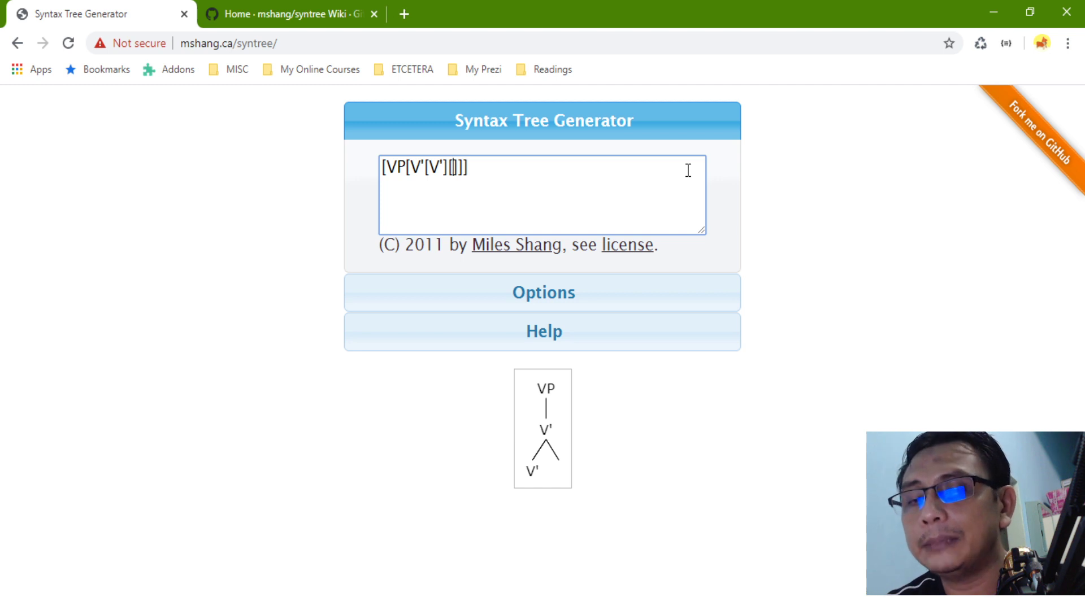
pyautogui.write('Ad')
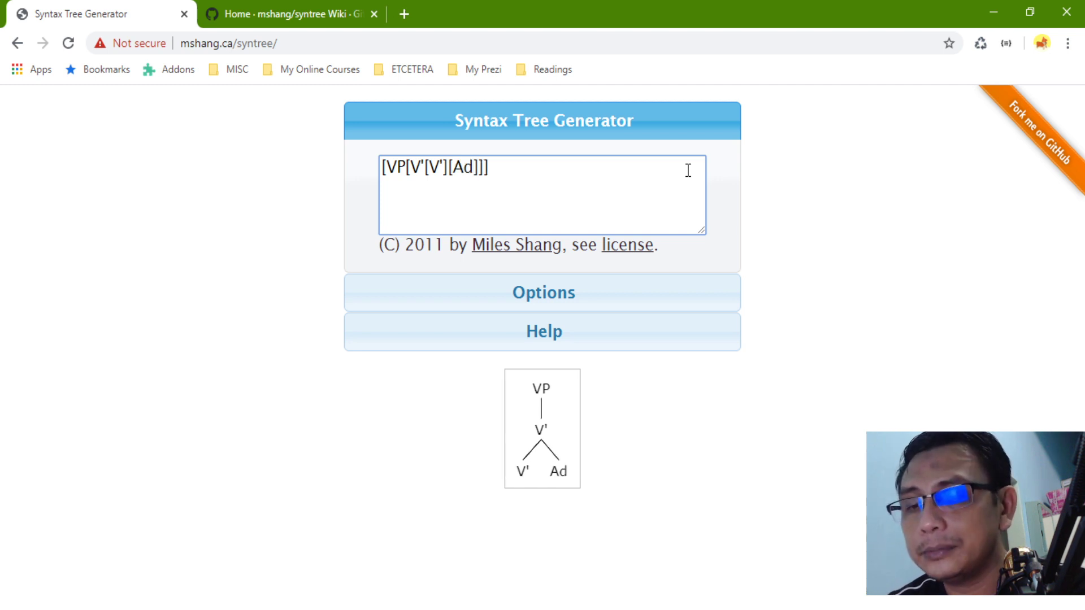
pyautogui.write('vP')
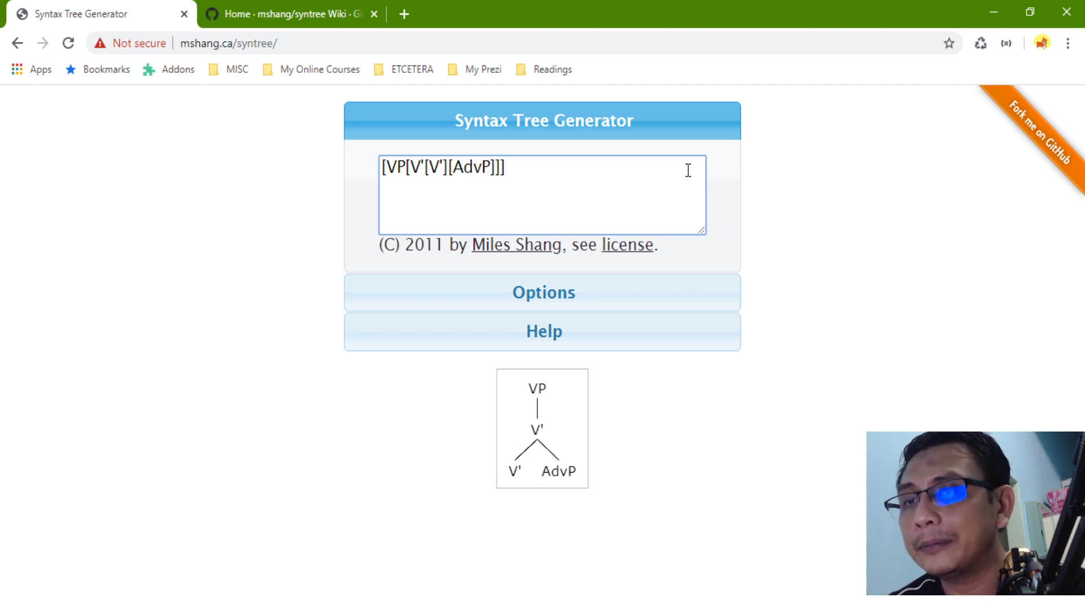
pyautogui.write('^ yes')
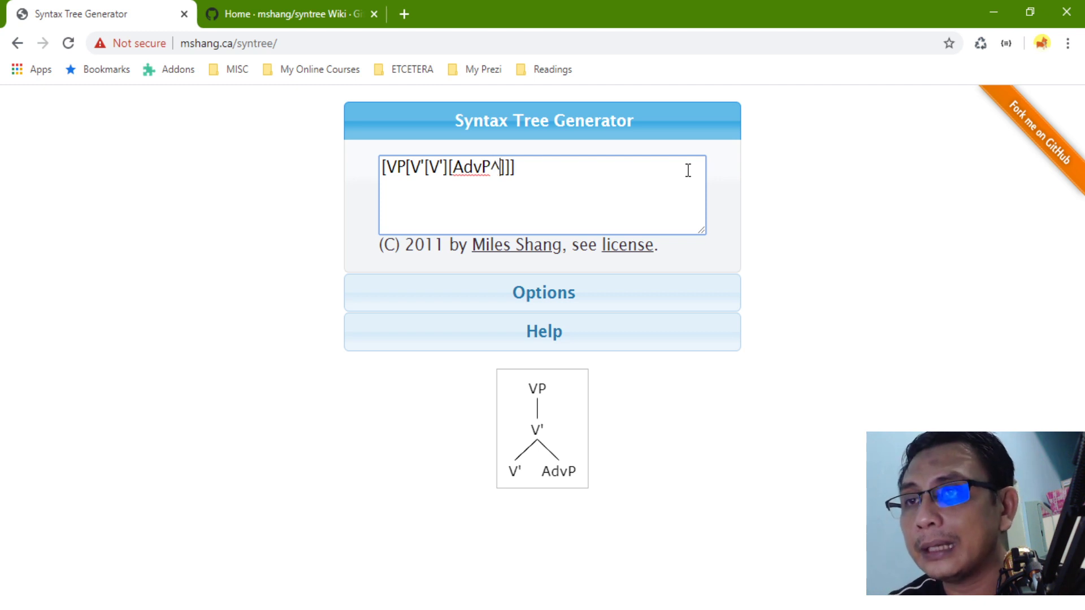
pyautogui.write('ted')
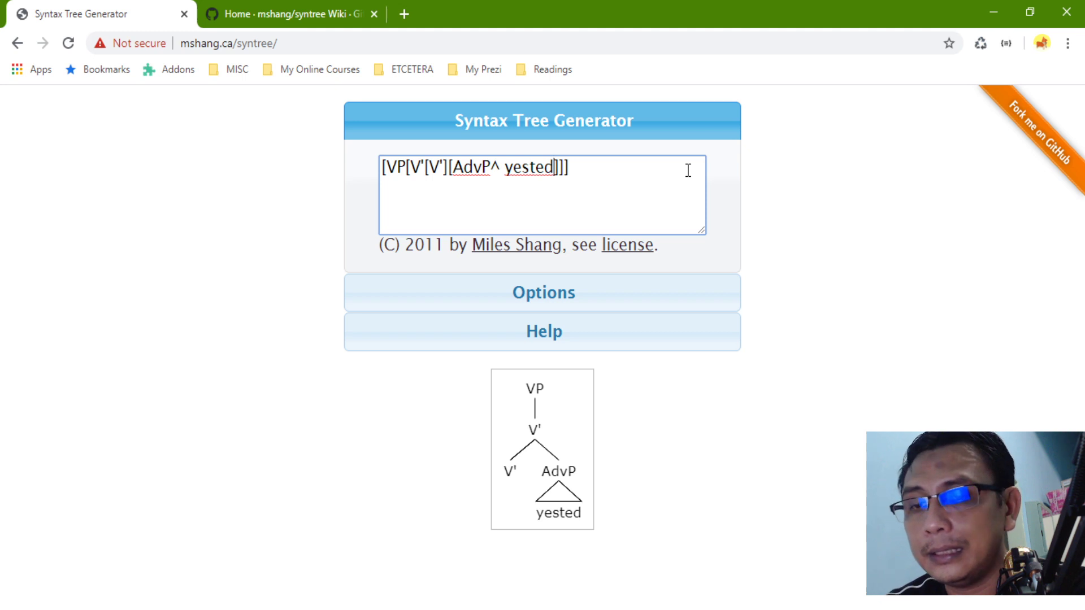
pyautogui.press('BackSpace')
pyautogui.write('rday')
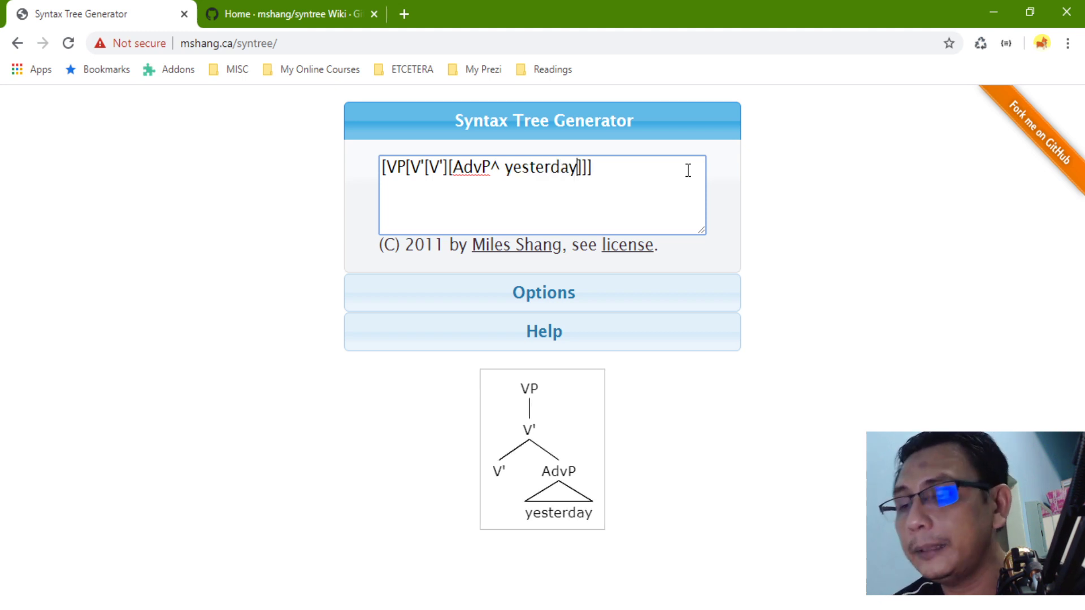
# Step: Branch the inner V' beside AdvP into two brackets labelled V' and PP, giving [V'[V'][PP]]
pyautogui.hotkey('ctrl', 'Left')
pyautogui.press('Left')
pyautogui.press('Left')
pyautogui.press('Left')
pyautogui.press('Left')
pyautogui.press('Left')
pyautogui.press('Left')
pyautogui.press('Left')
pyautogui.press('Left')
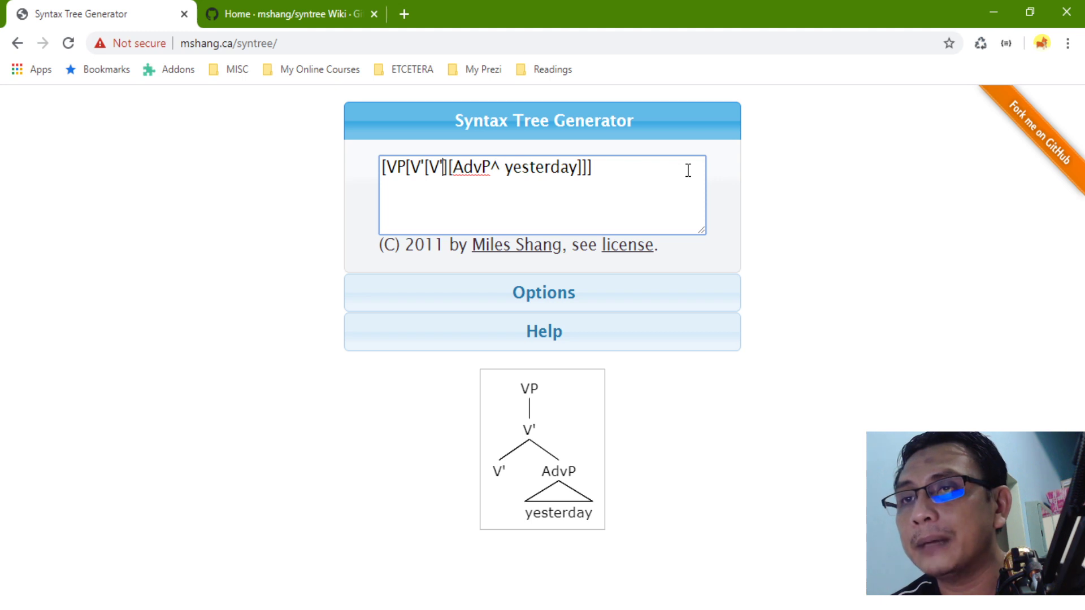
pyautogui.write('[][]')
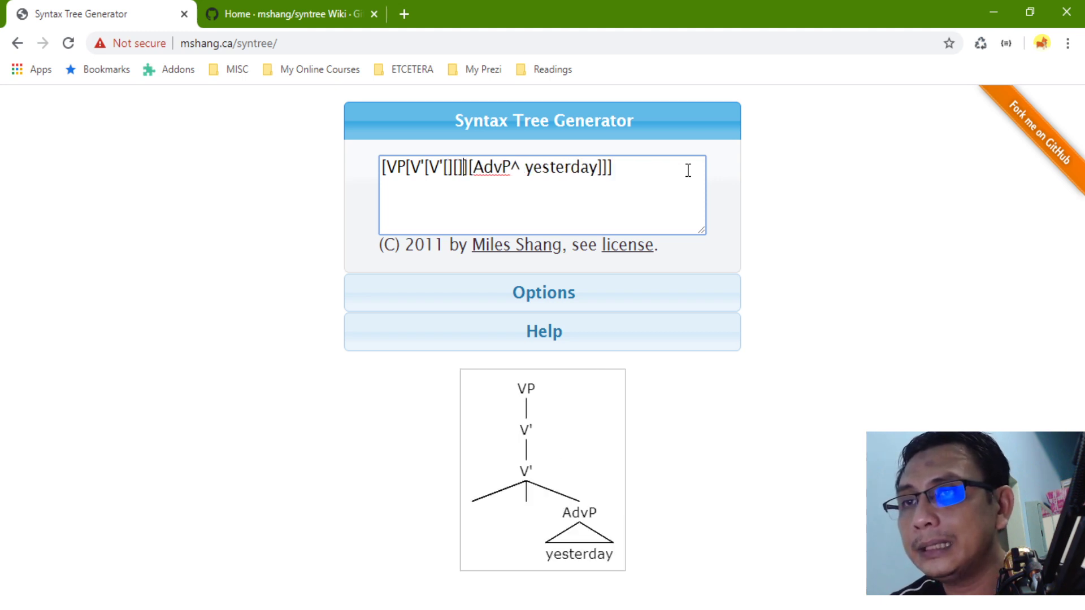
pyautogui.write(']')
pyautogui.press('Left')
pyautogui.press('Left')
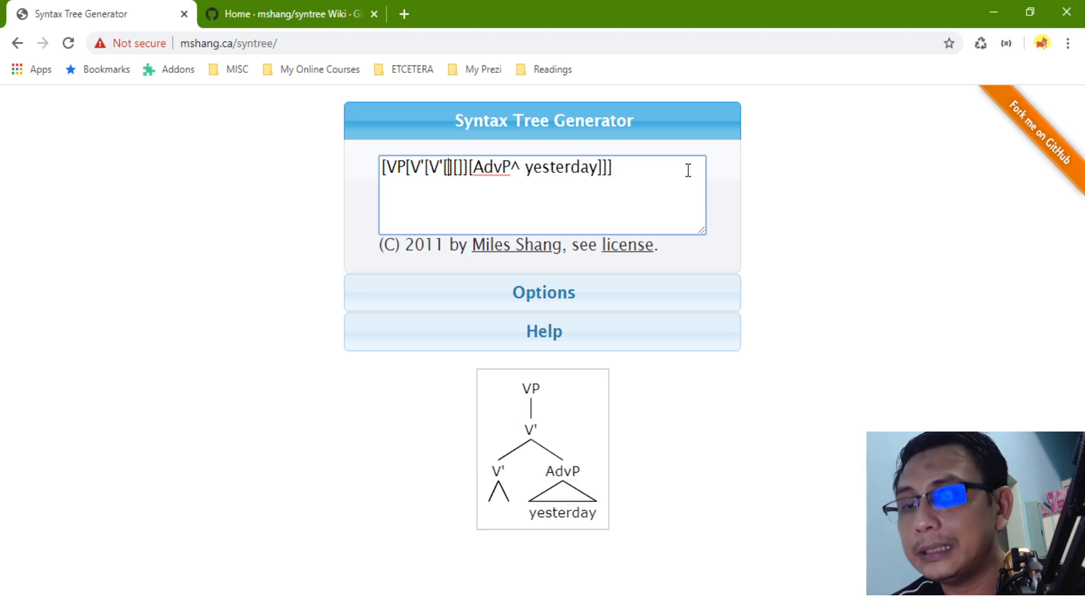
pyautogui.write("V'][")
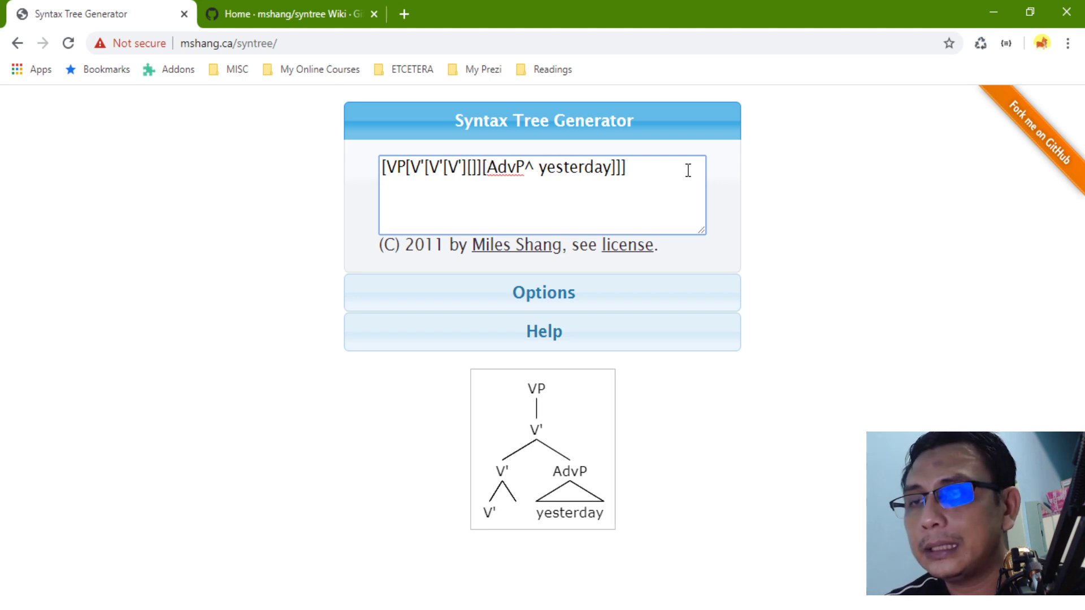
pyautogui.write('PP')
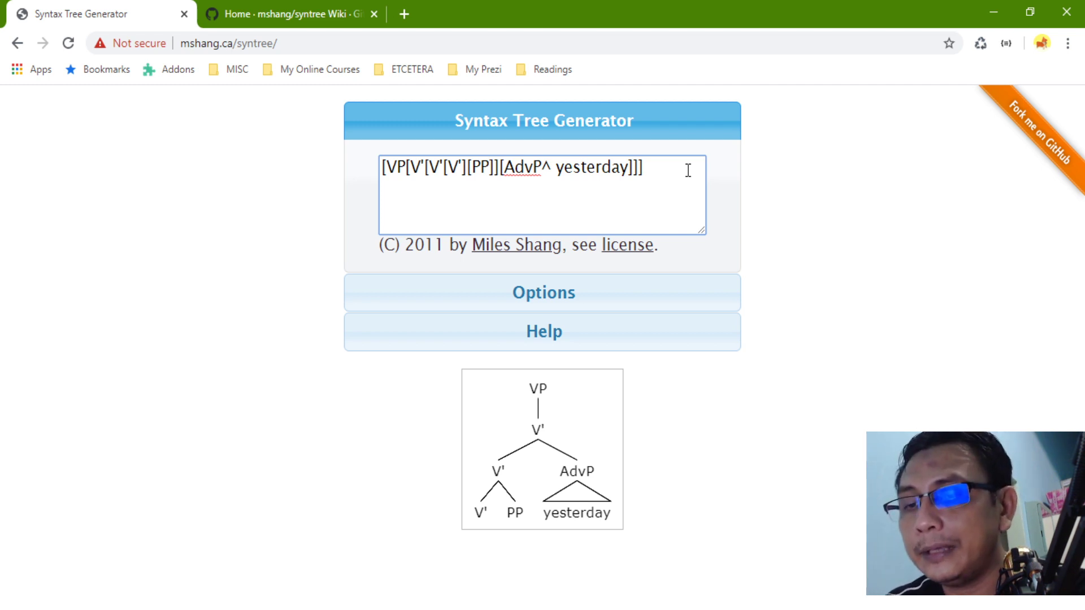
pyautogui.hotkey('shift', 'End')
pyautogui.write('^')
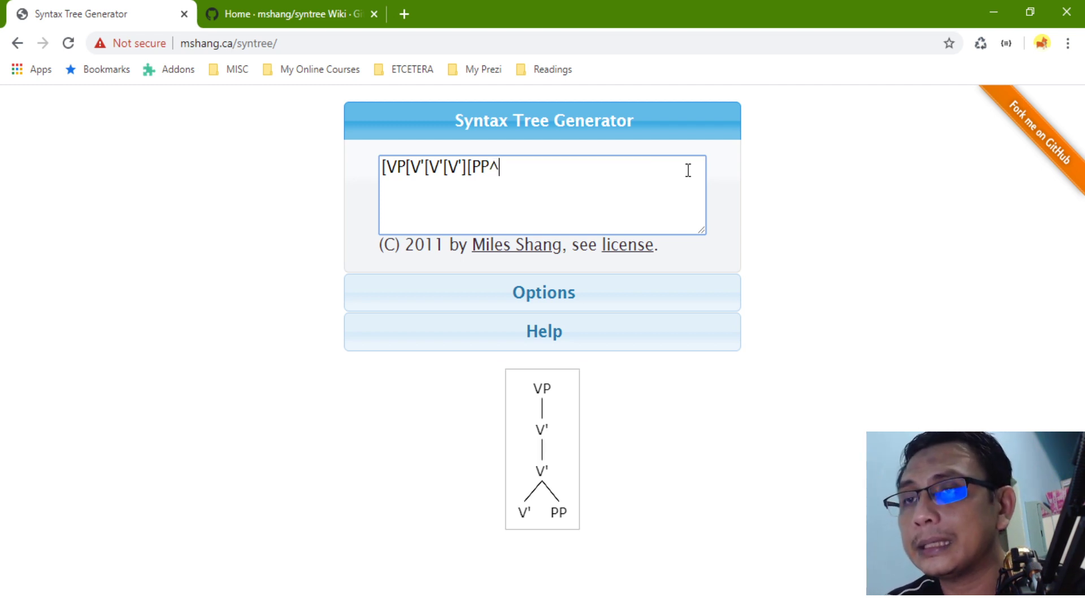
pyautogui.hotkey('ctrl', 'z')
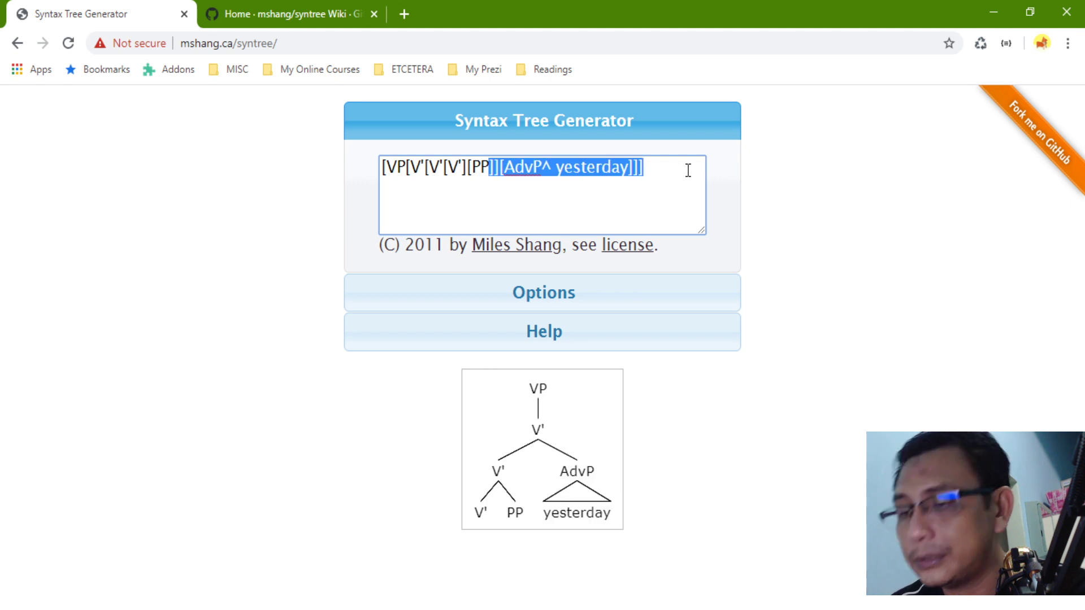
# Step: Add a triangle over in a cafe under PP, as [PP^ in a cafe]
pyautogui.press('Left')
pyautogui.write('^ ')
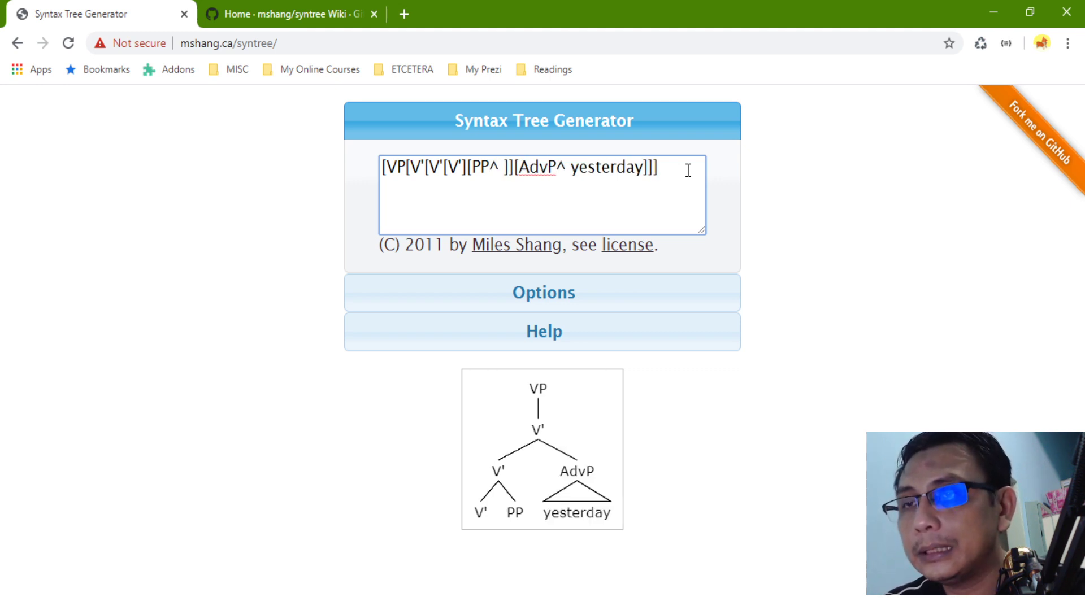
pyautogui.write('in a cafe')
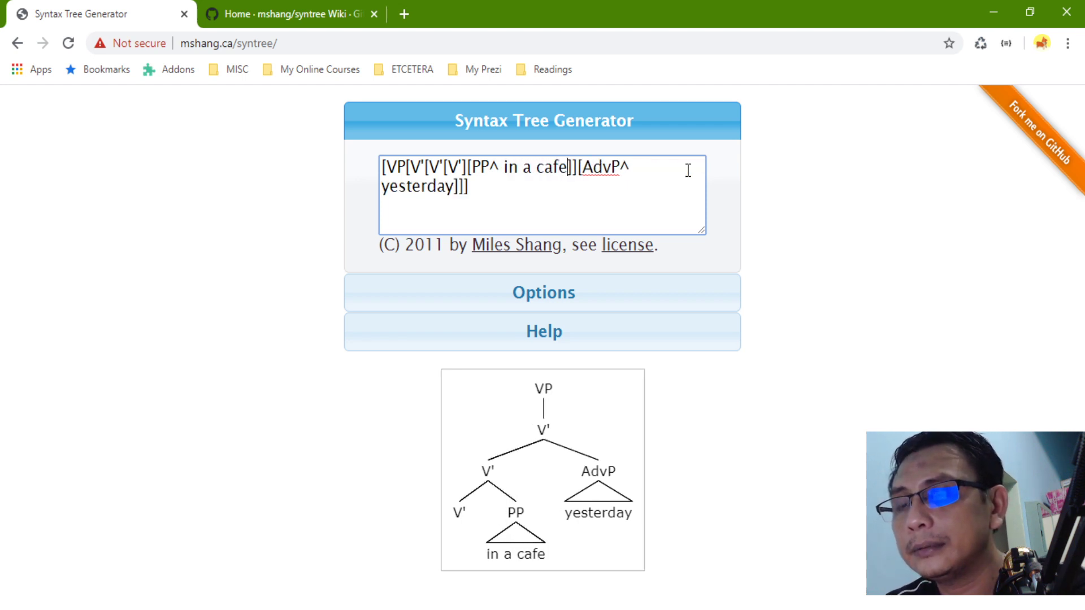
# Step: Branch the innermost V' beside PP into two brackets and label the first one V
pyautogui.hotkey('ctrl', 'Left')
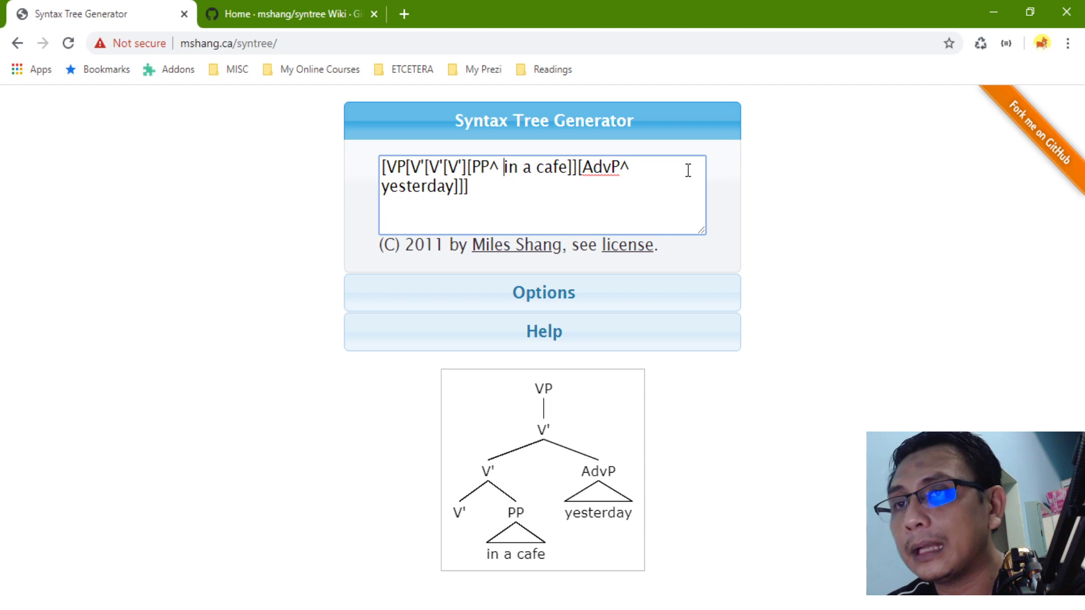
pyautogui.press('Left')
pyautogui.press('Left')
pyautogui.press('Left')
pyautogui.press('Left')
pyautogui.press('Left')
pyautogui.press('Left')
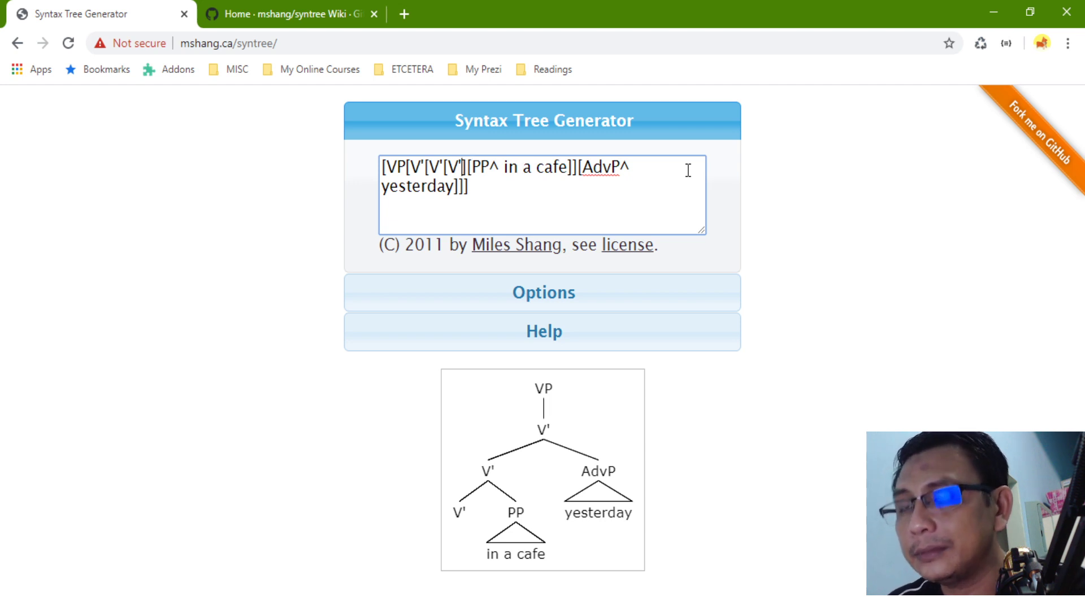
pyautogui.write('[][]')
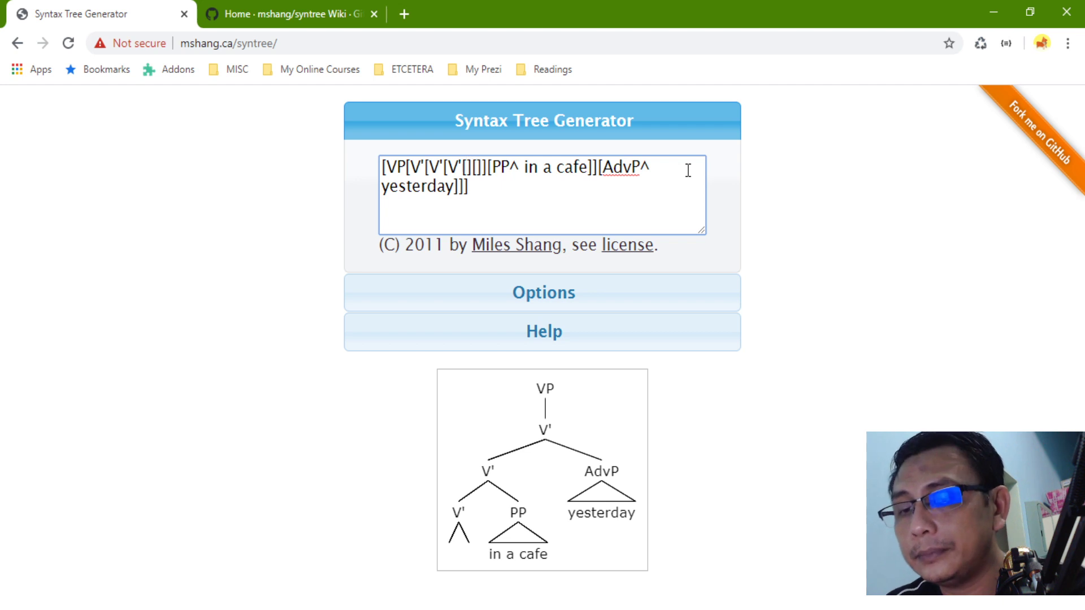
pyautogui.write('V')
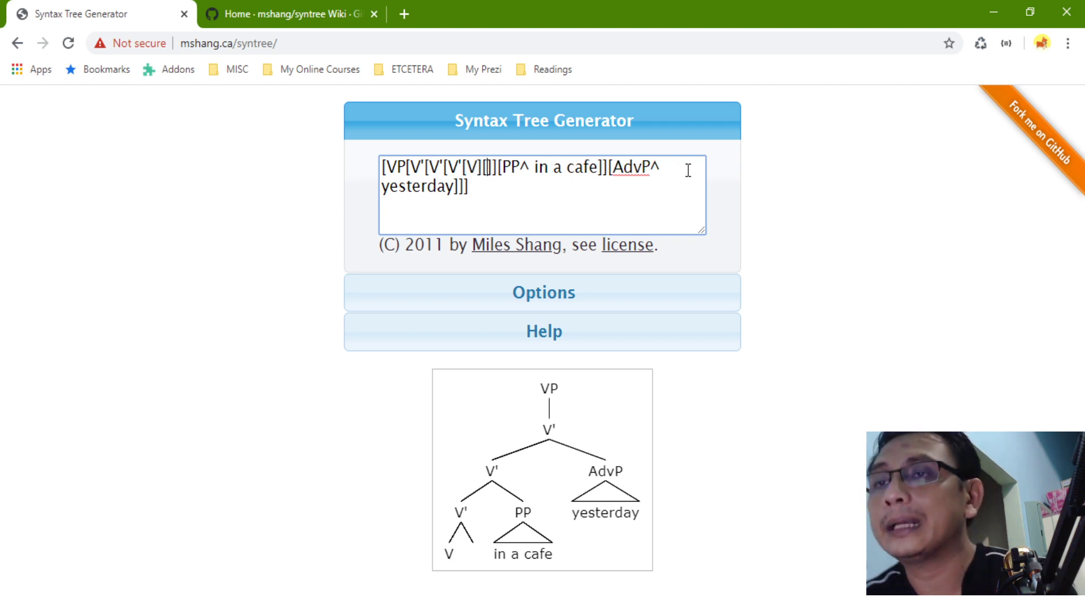
# Step: Fill the empty bracket beside V with an NP triangle over my old friends, as [NP^ my old friends]
pyautogui.write('NP')
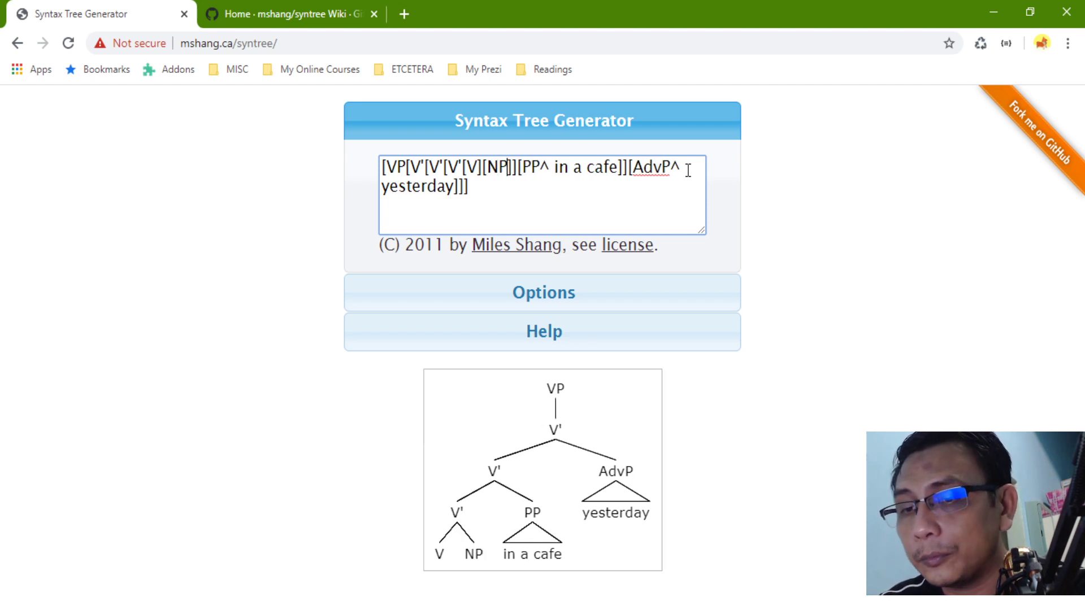
pyautogui.write('^ my')
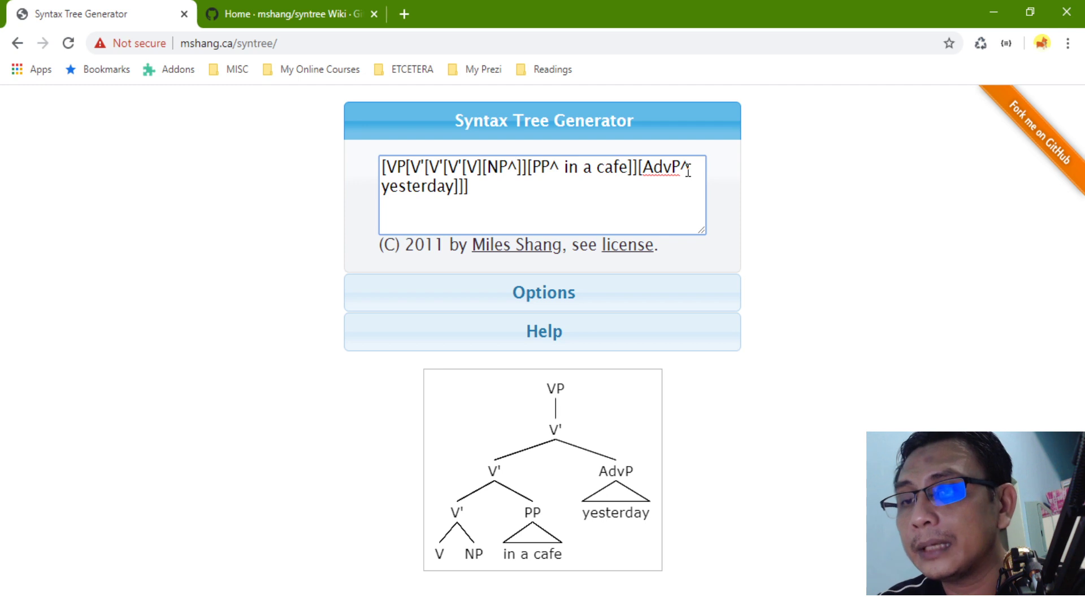
pyautogui.write(' ol')
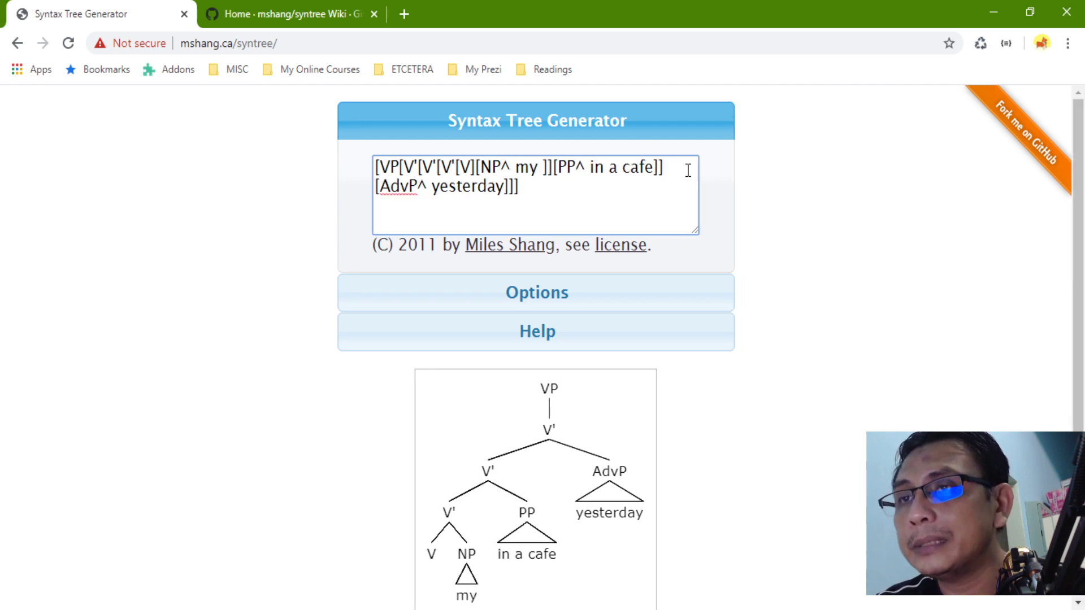
pyautogui.write('d ')
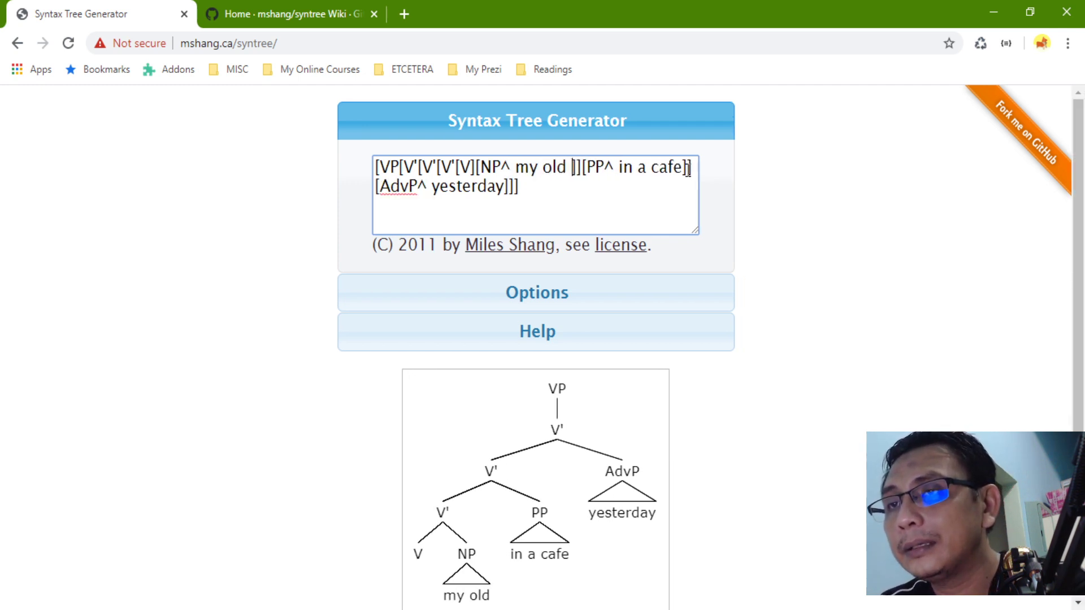
pyautogui.write('m')
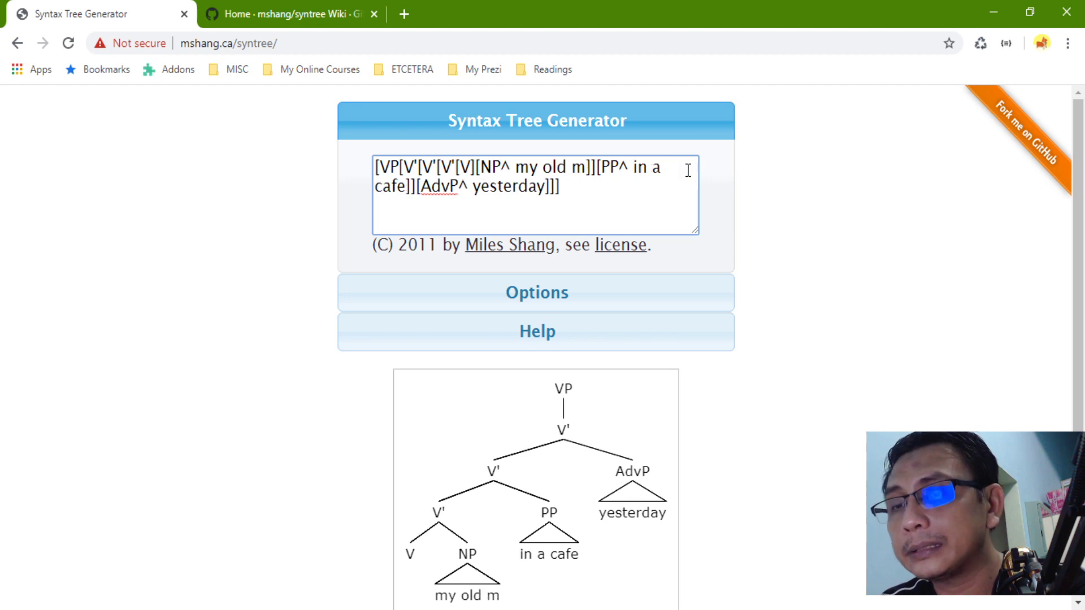
pyautogui.press('BackSpace')
pyautogui.write('fri')
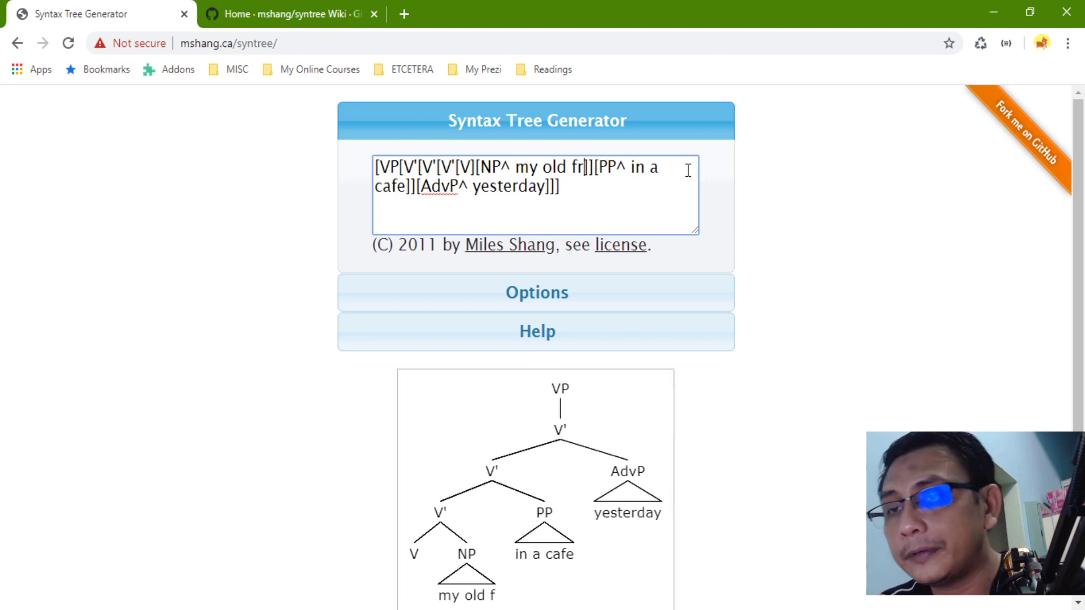
pyautogui.write('ends')
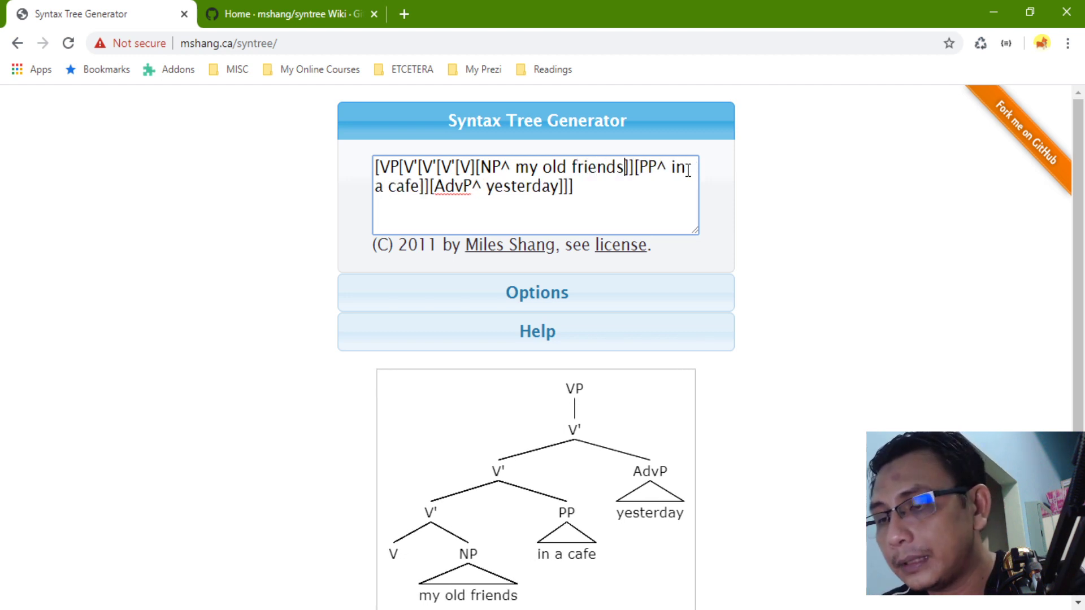
# Step: Add the word met under the V node, as [V met]
pyautogui.hotkey('ctrl', 'Left')
pyautogui.hotkey('ctrl', 'Left')
pyautogui.hotkey('ctrl', 'Left')
pyautogui.hotkey('ctrl', 'Left')
pyautogui.hotkey('ctrl', 'Left')
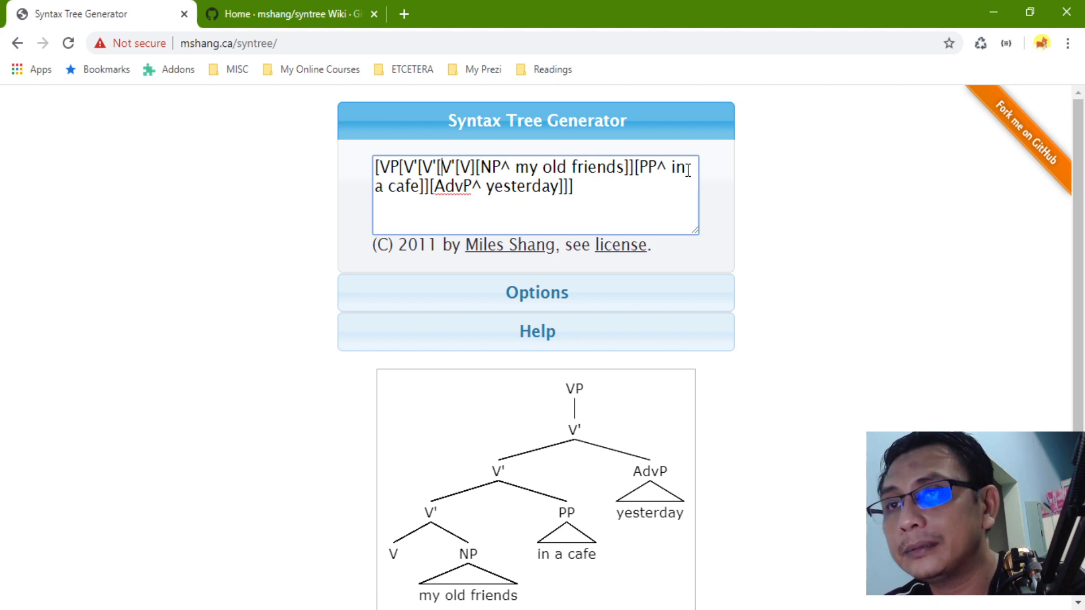
pyautogui.hotkey('ctrl', 'Left')
pyautogui.hotkey('ctrl', 'Left')
pyautogui.hotkey('ctrl', 'Left')
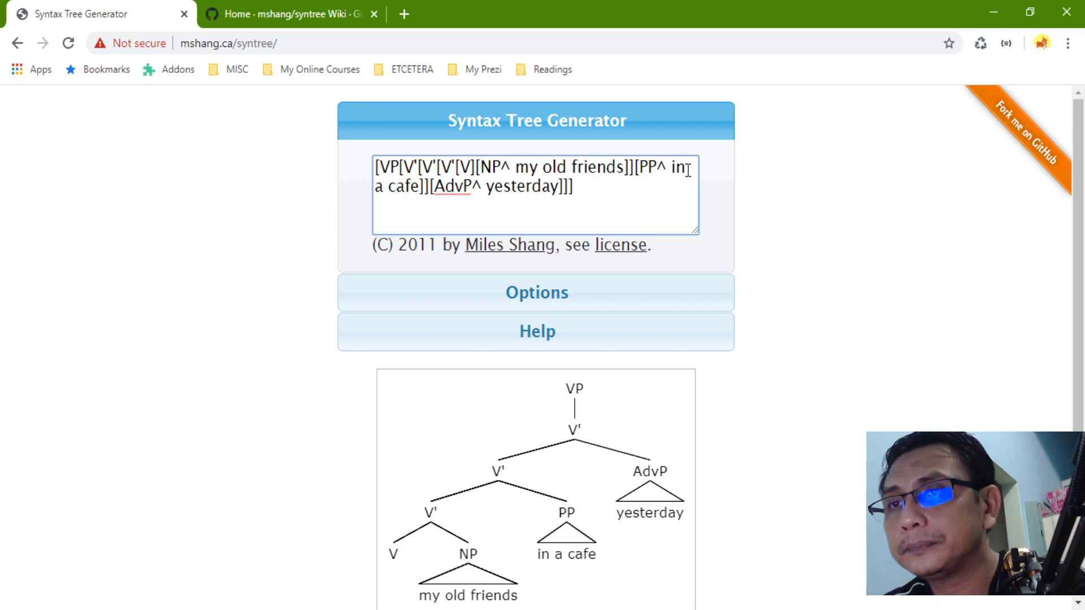
pyautogui.press('Right')
pyautogui.press('Right')
pyautogui.press('Right')
pyautogui.press('Right')
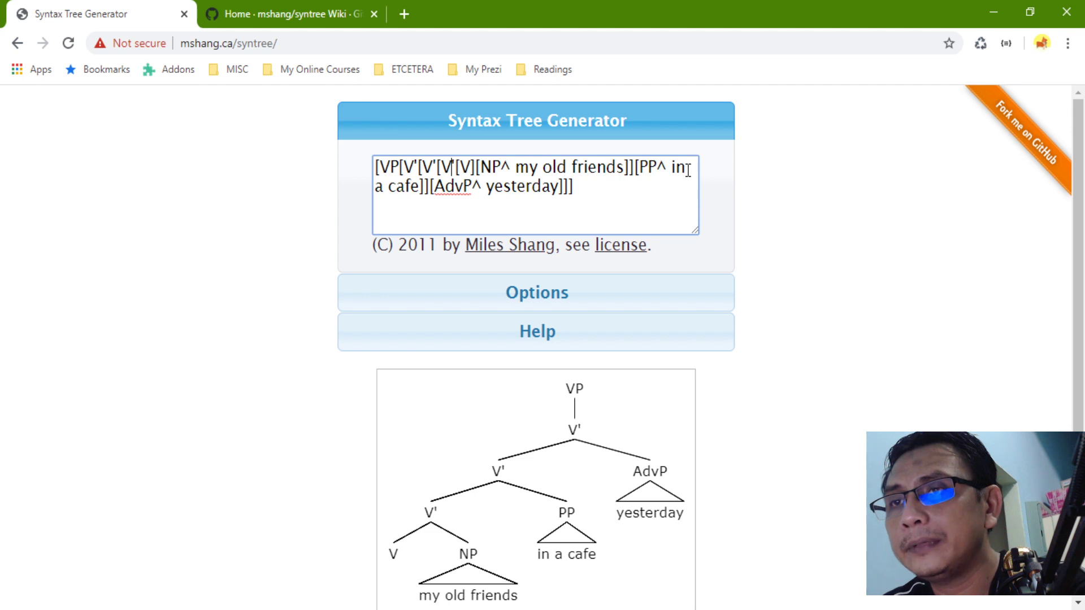
pyautogui.write('met')
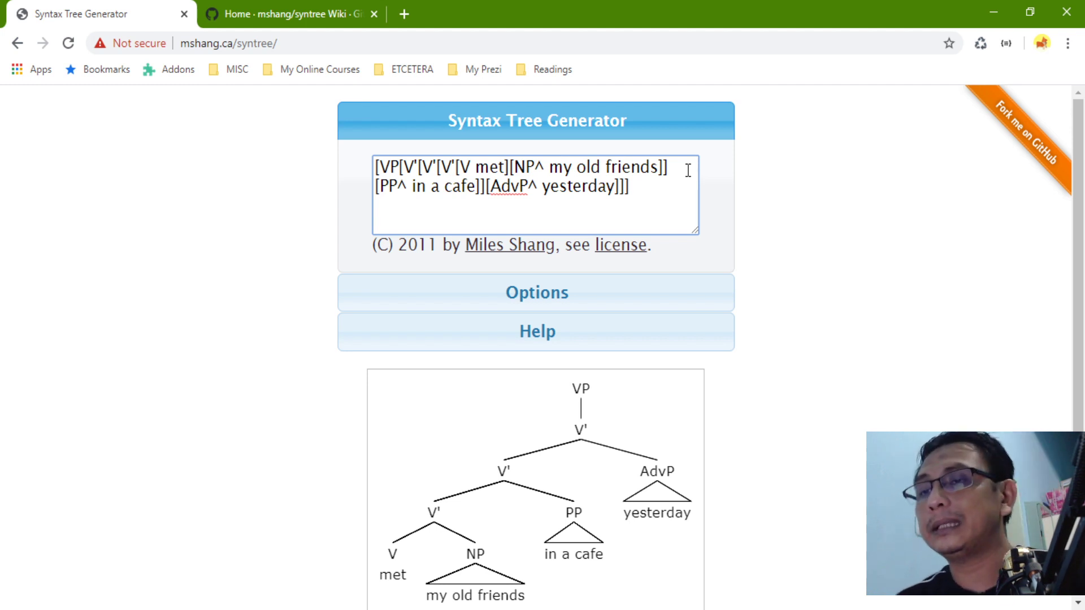
# Step: Delete the triangle mark and the words my old friends from the NP bracket, leaving [NP]
pyautogui.scroll(-1, 910, 309)
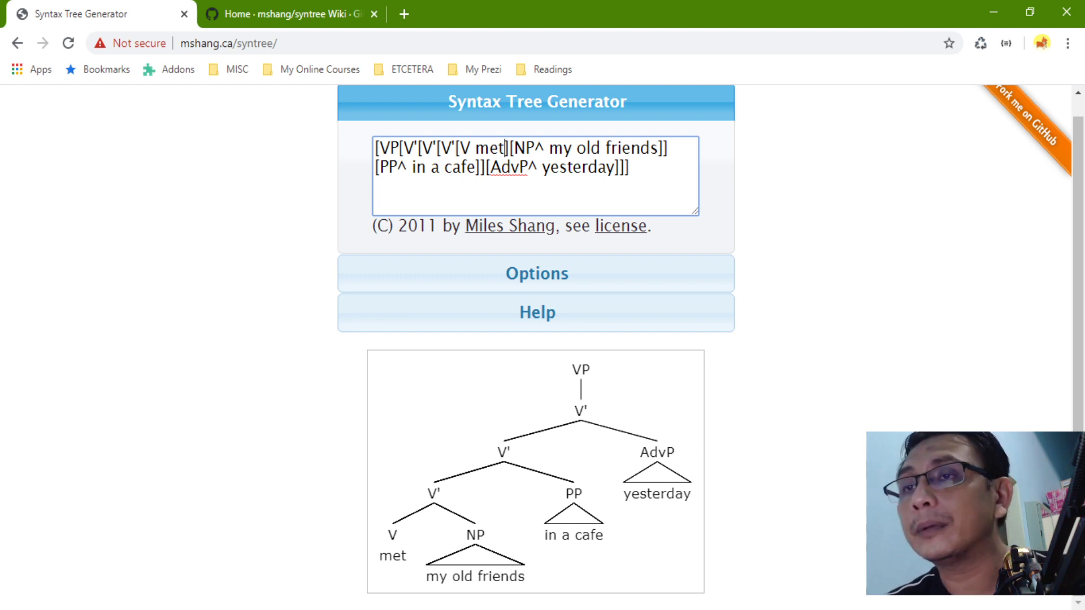
pyautogui.click(535, 148)
pyautogui.hotkey('shift', 'Right')
pyautogui.hotkey('shift', 'Right')
pyautogui.hotkey('shift', 'Right')
pyautogui.hotkey('shift', 'Right')
pyautogui.hotkey('shift', 'Right')
pyautogui.hotkey('shift', 'Right')
pyautogui.hotkey('shift', 'Right')
pyautogui.hotkey('shift', 'Right')
pyautogui.hotkey('shift', 'Right')
pyautogui.hotkey('shift', 'Right')
pyautogui.hotkey('shift', 'Right')
pyautogui.hotkey('shift', 'Right')
pyautogui.hotkey('shift', 'Right')
pyautogui.hotkey('shift', 'Right')
pyautogui.hotkey('shift', 'Right')
pyautogui.hotkey('shift', 'Right')
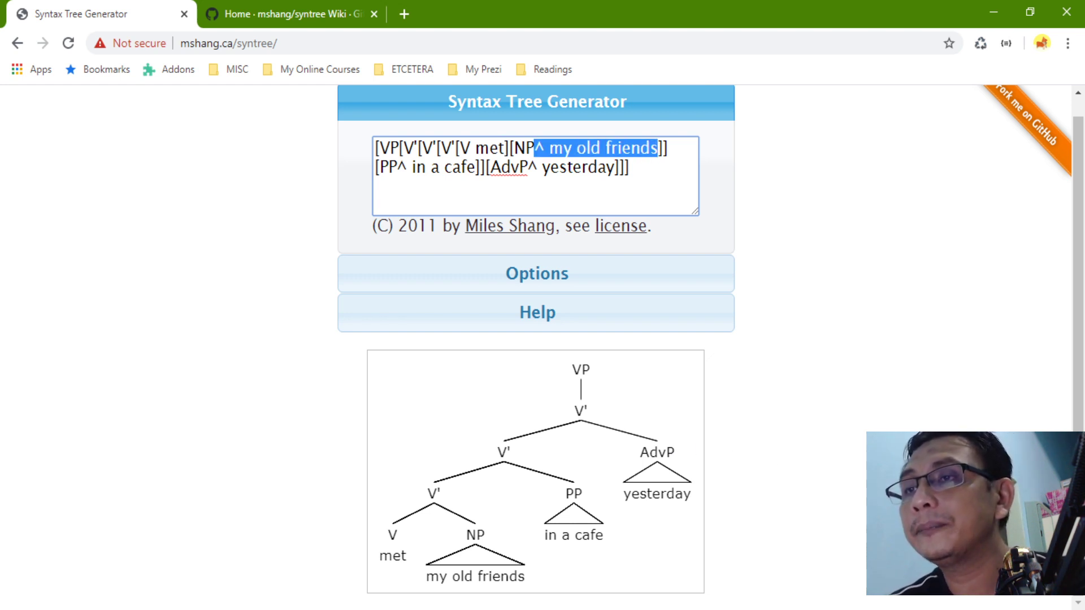
pyautogui.press('BackSpace')
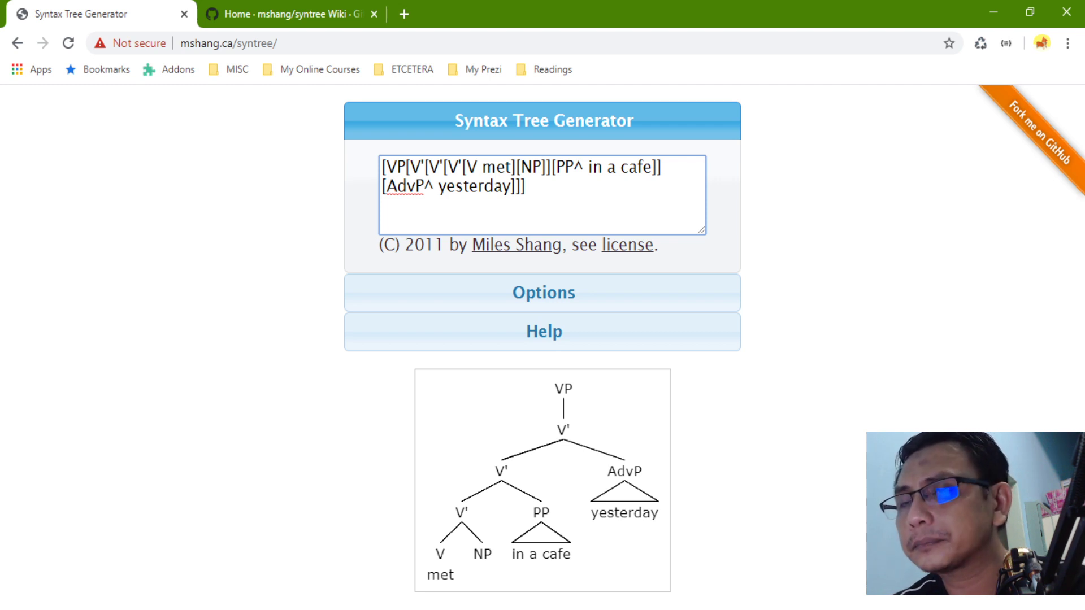
# Step: Branch NP into two empty brackets, as [NP[][]]
pyautogui.write('[][]')
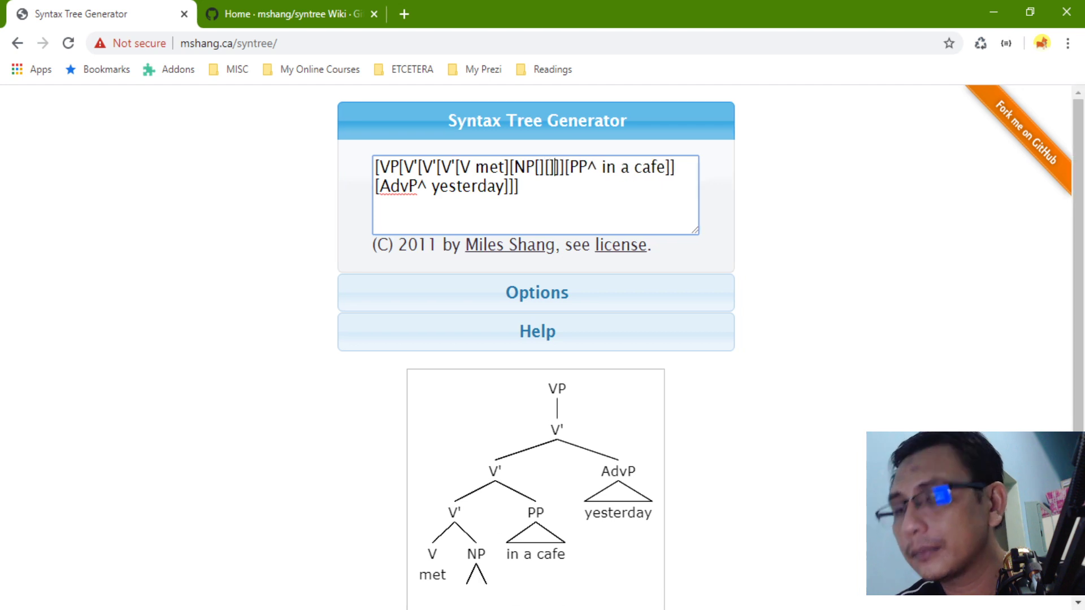
pyautogui.press('Left')
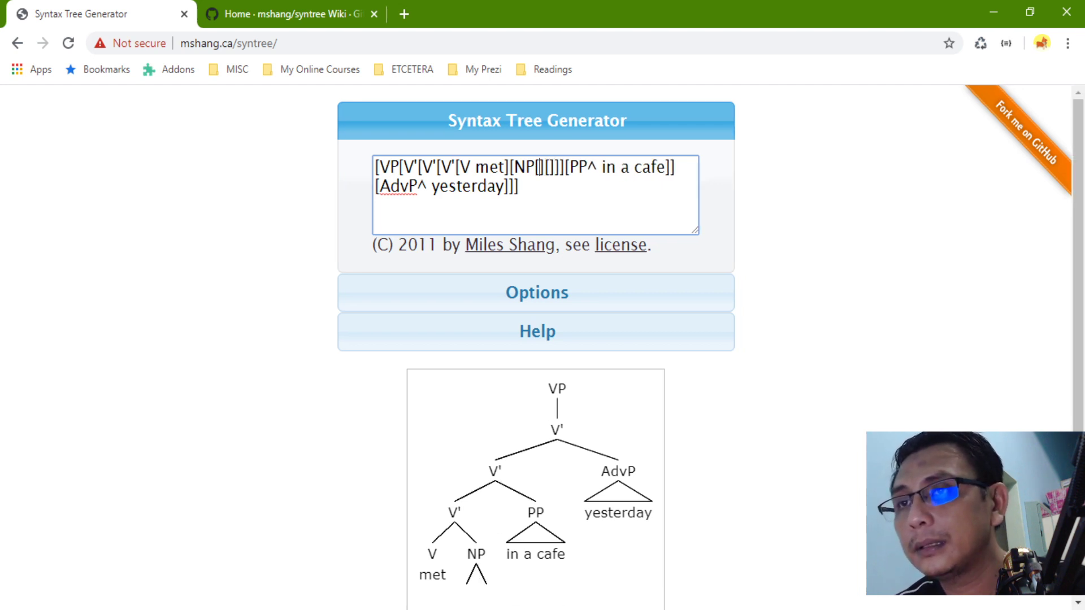
pyautogui.write('D')
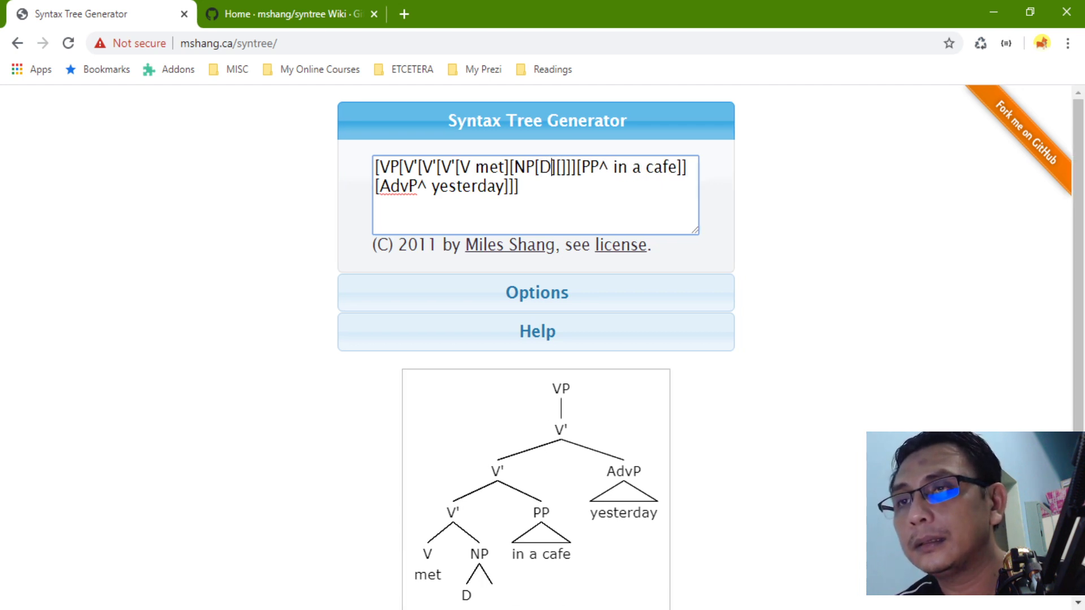
pyautogui.write(' N')
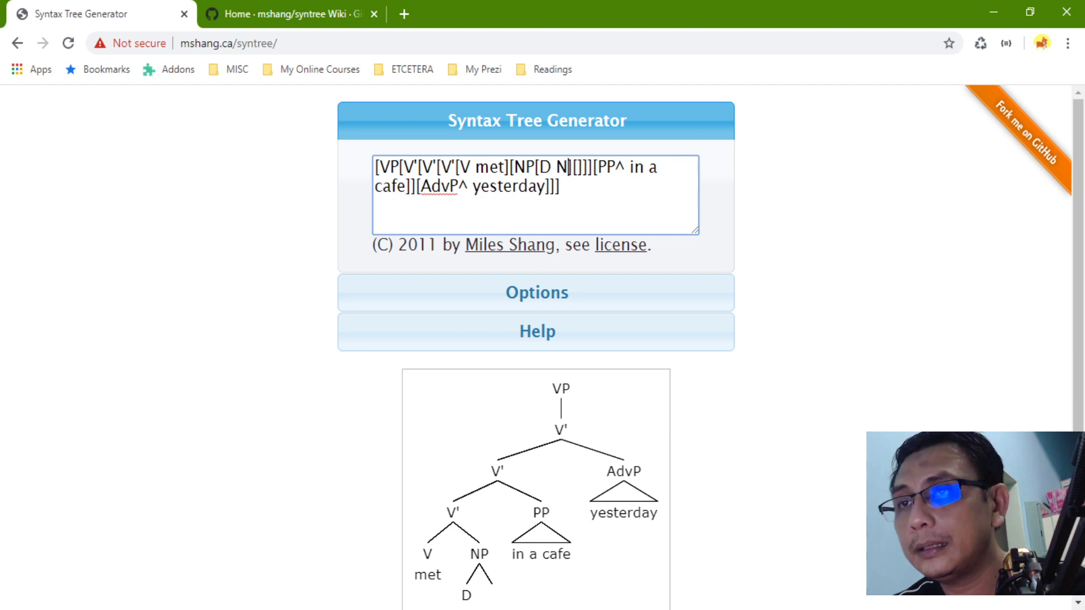
pyautogui.write("'")
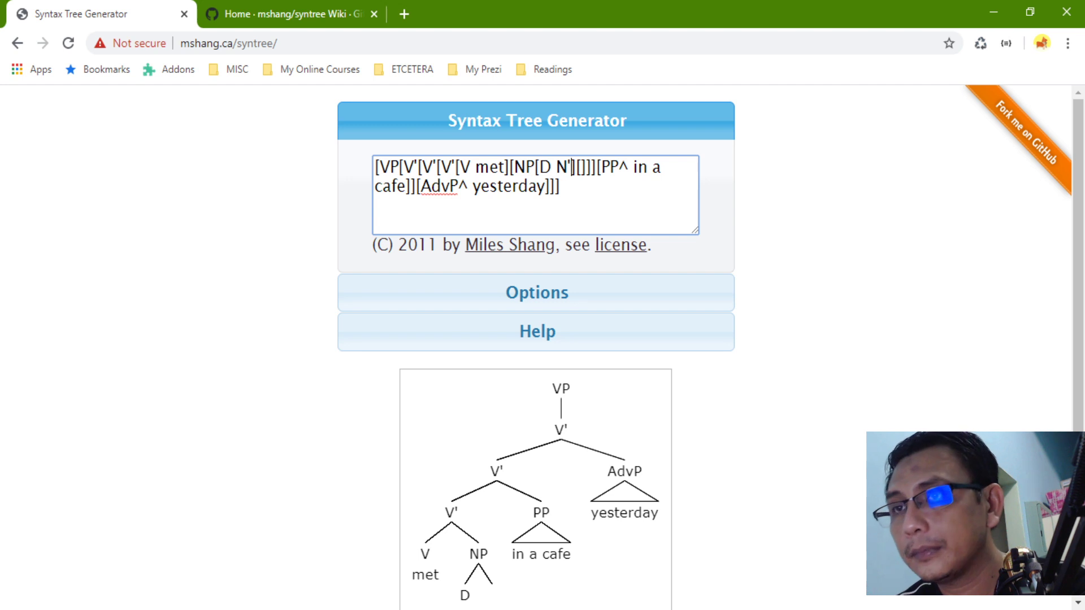
pyautogui.press('BackSpace')
pyautogui.press('BackSpace')
pyautogui.press('BackSpace')
pyautogui.press('BackSpace')
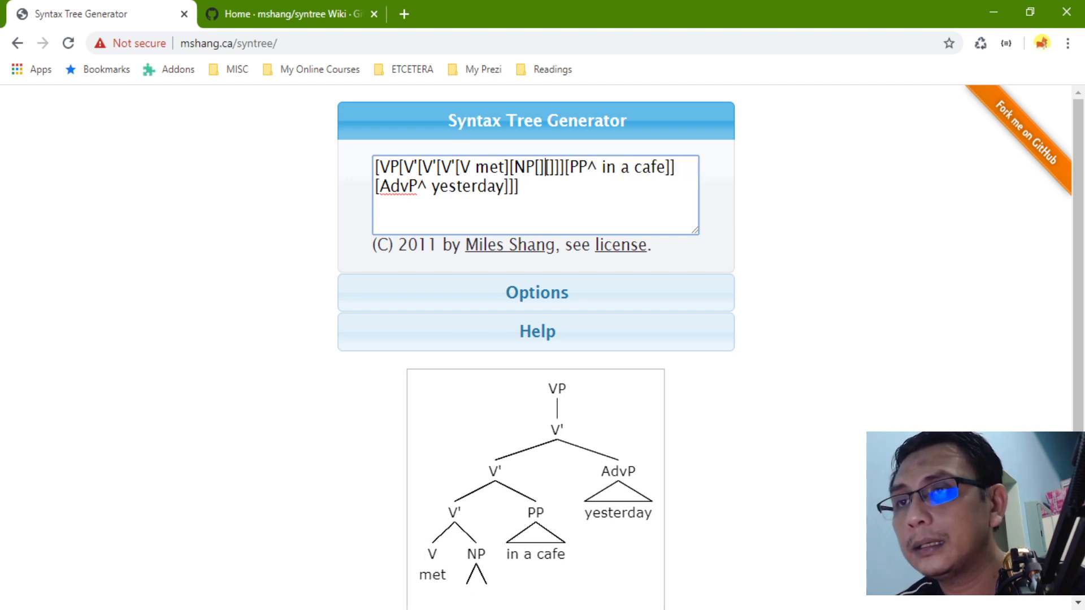
# Step: Label the two empty brackets inside NP as D and N', giving [NP[D][N']]
pyautogui.write('D')
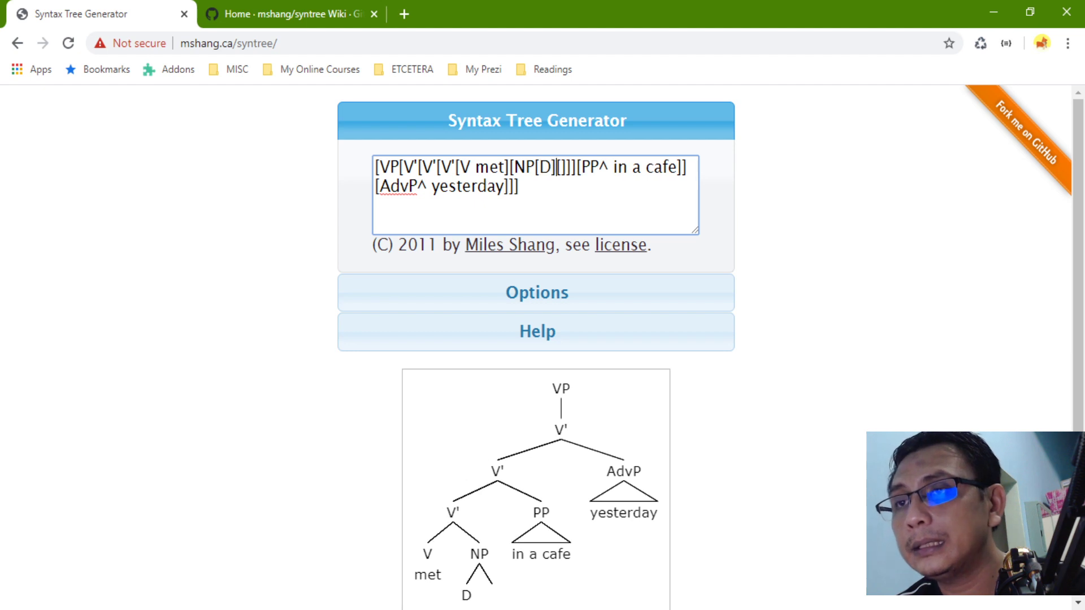
pyautogui.click(564, 167)
pyautogui.write("N'")
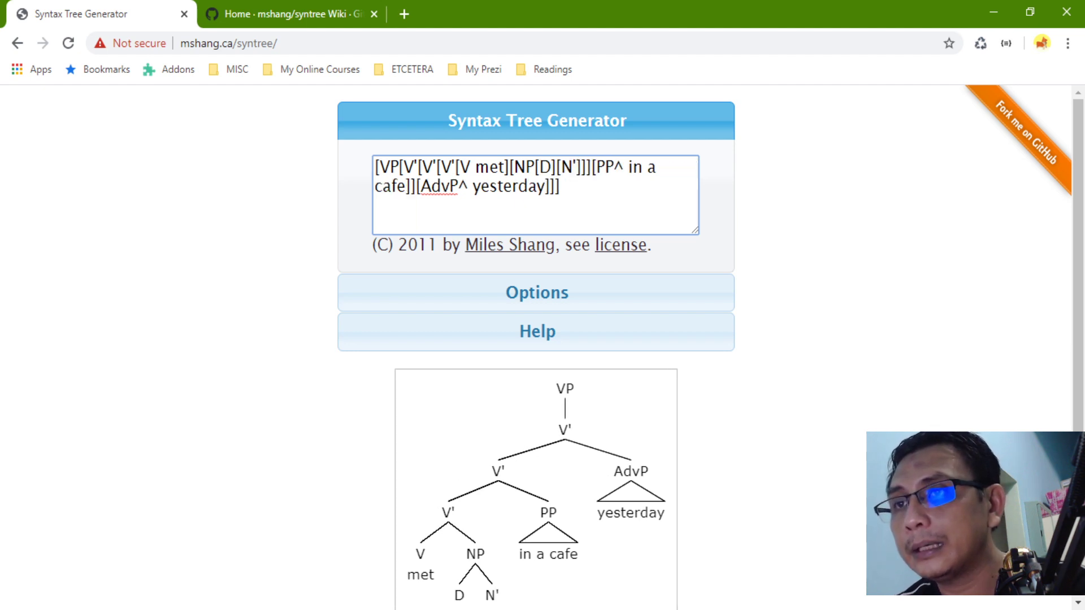
# Step: Add the word my under D and branch the following N' into two empty brackets, as [D my][N'[][]]
pyautogui.click(556, 167)
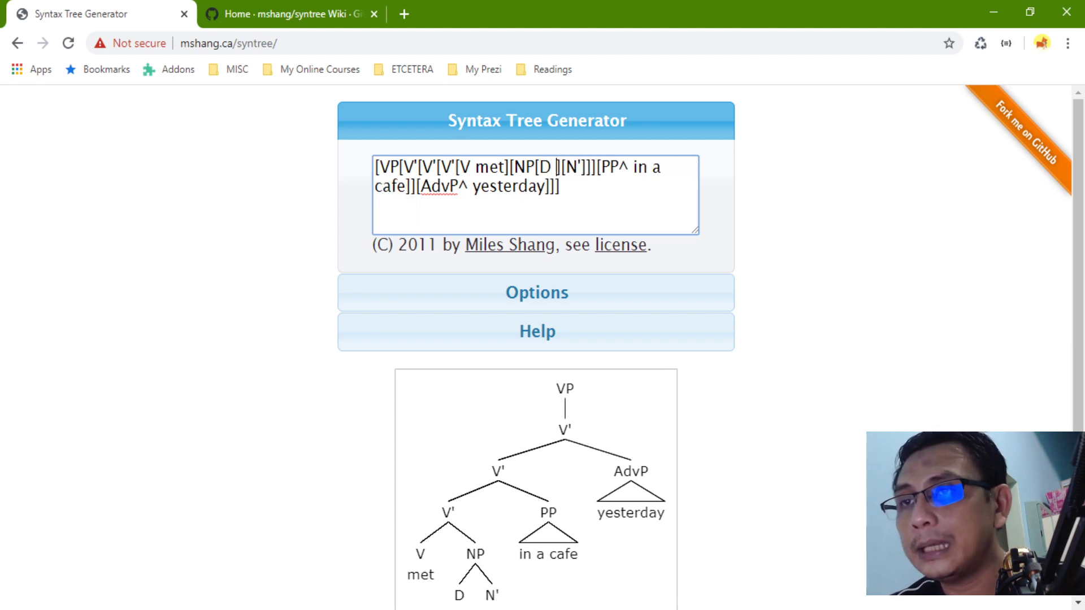
pyautogui.write('my]')
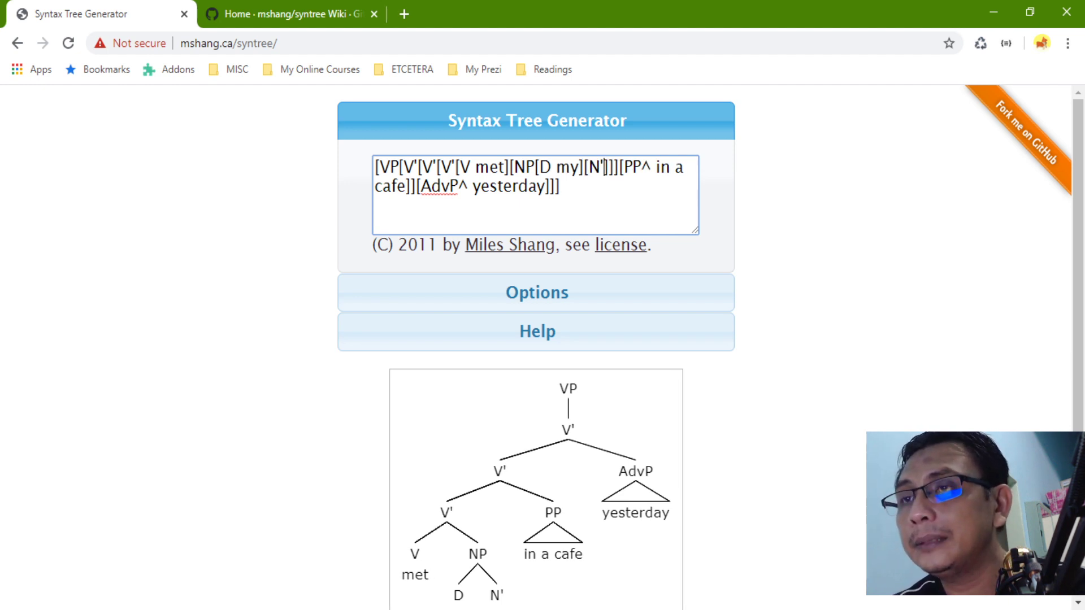
pyautogui.write("[N'[][]")
pyautogui.press('Left')
pyautogui.press('Left')
pyautogui.press('Left')
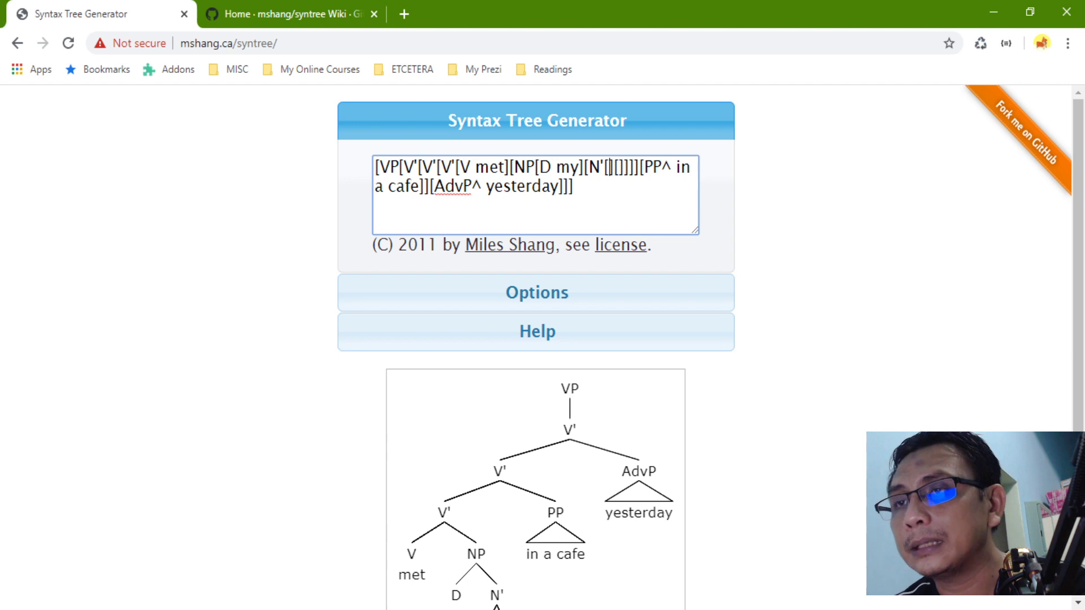
# Step: Label the two empty brackets inside N' as AdjP and N', giving [N'[AdjP][N']]
pyautogui.write('AdjP')
pyautogui.press('Right')
pyautogui.press('Right')
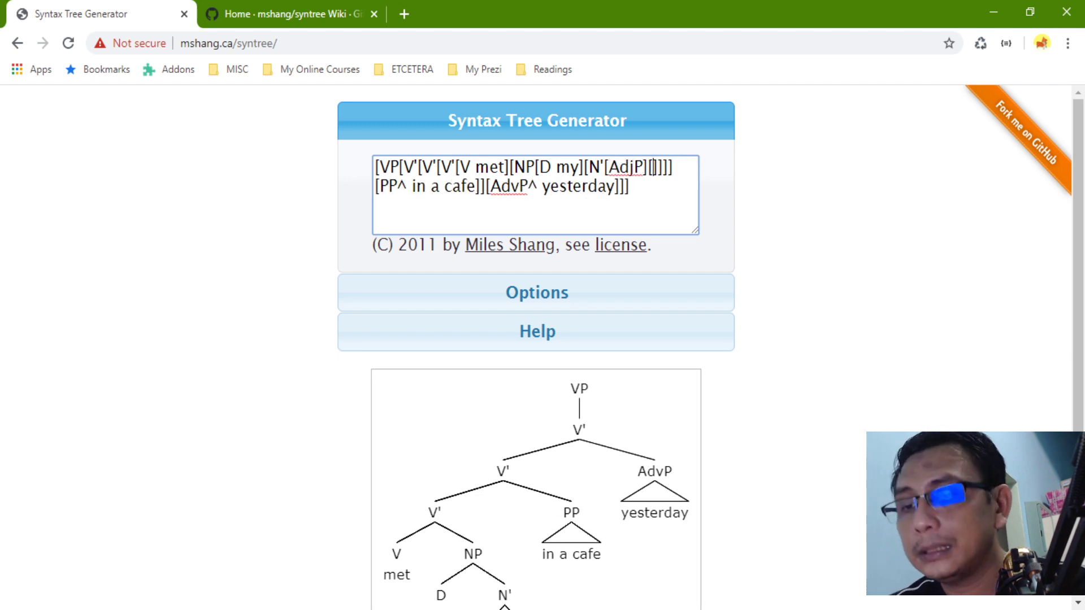
pyautogui.write("N'")
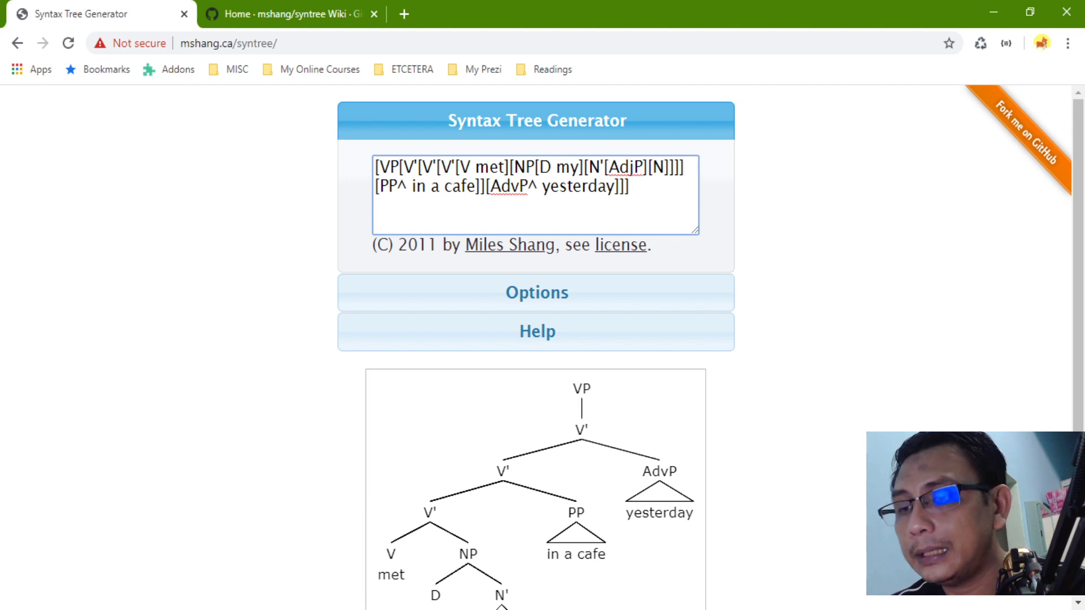
# Step: Nest an N bracket inside the inner N', giving [N'[N]]
pyautogui.write('[N]')
pyautogui.press('Left')
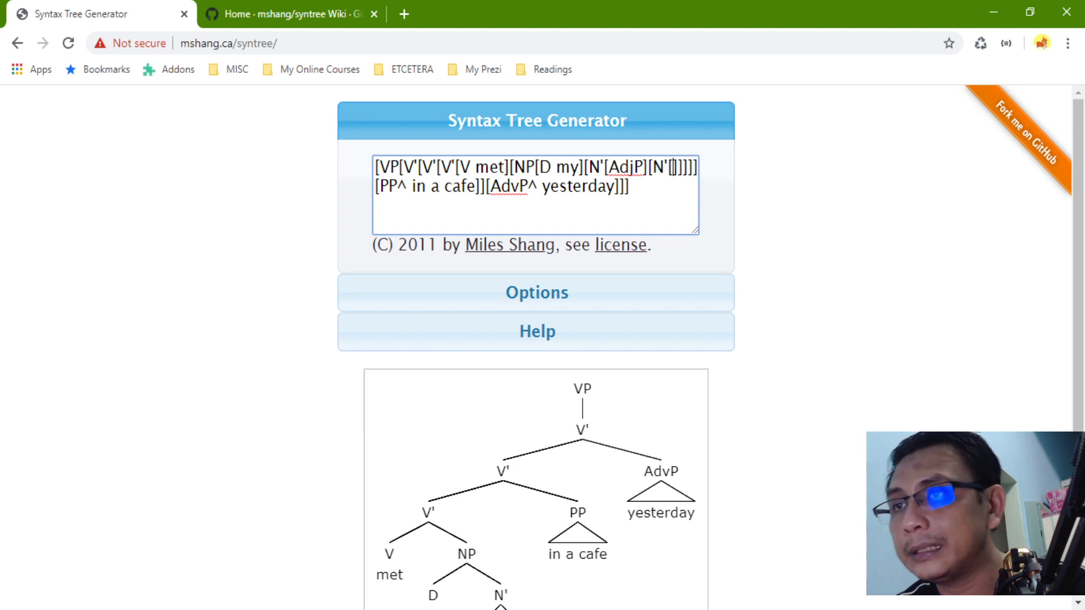
pyautogui.write('N')
pyautogui.scroll(-1, 774, 544)
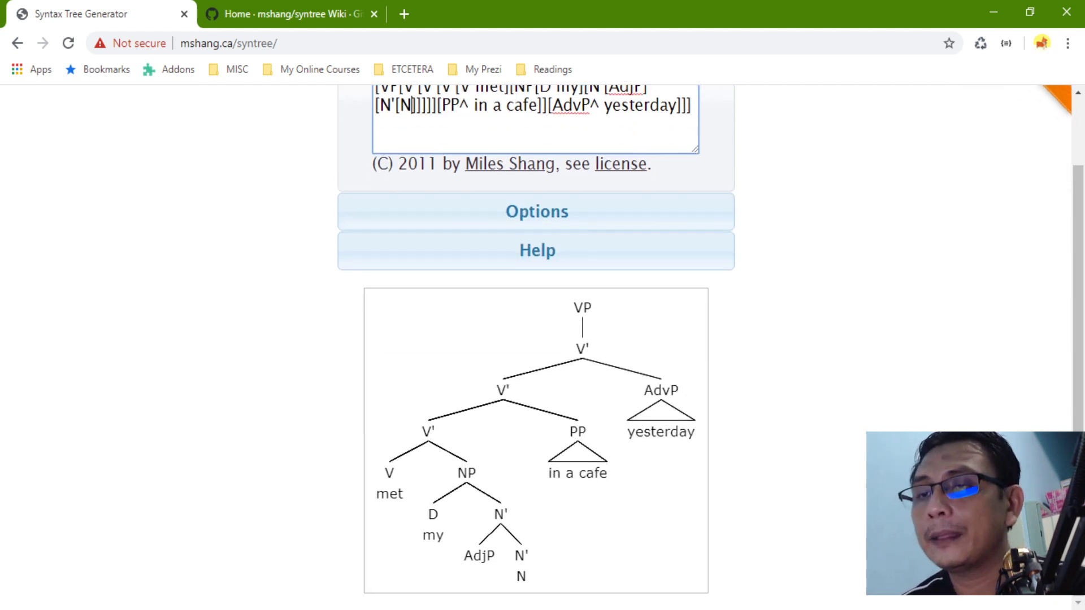
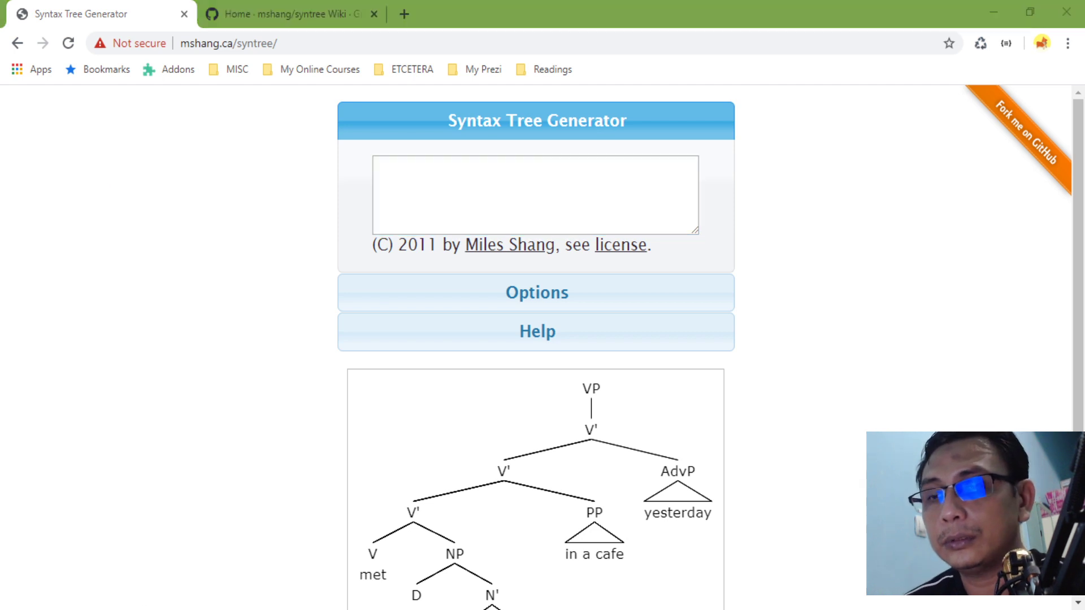
# Step: Write an example sentence in the empty input box: a first name followed by met his boss at the party
pyautogui.hotkey('alt', 'Tab')
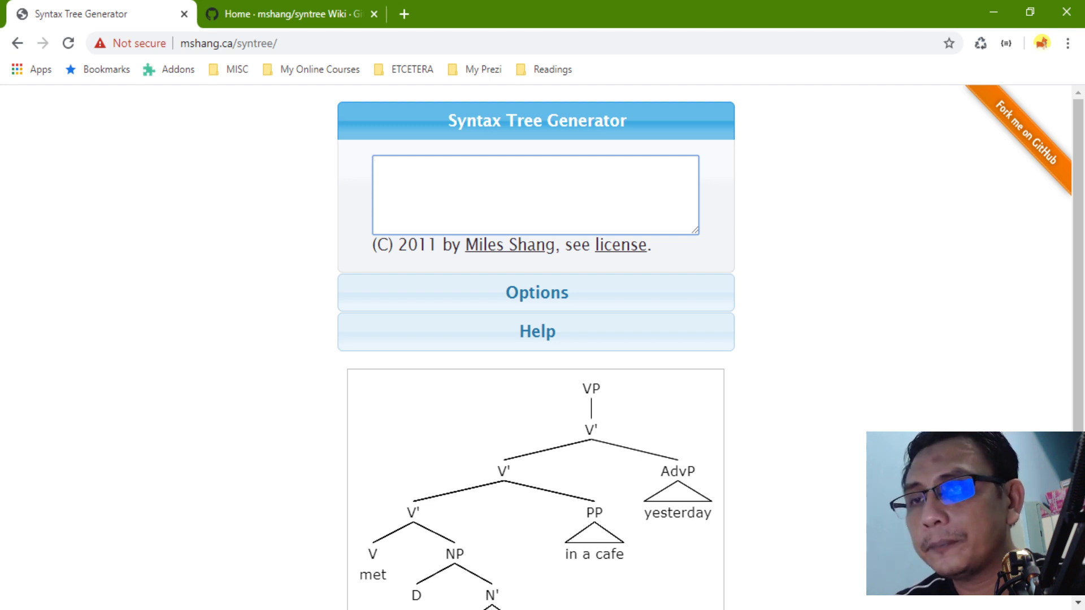
pyautogui.write('John me')
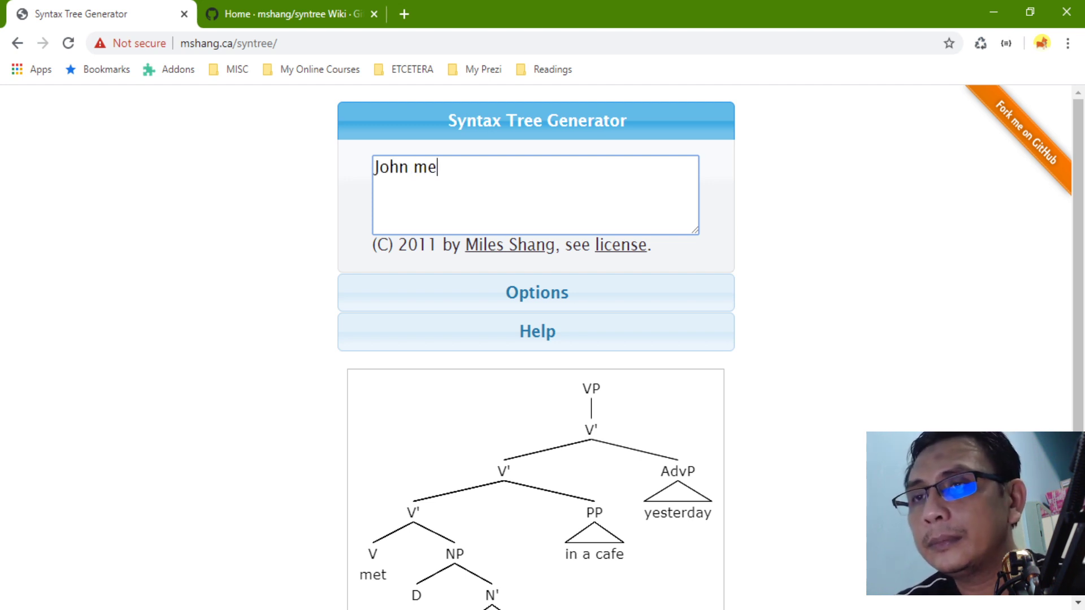
pyautogui.write('t hos')
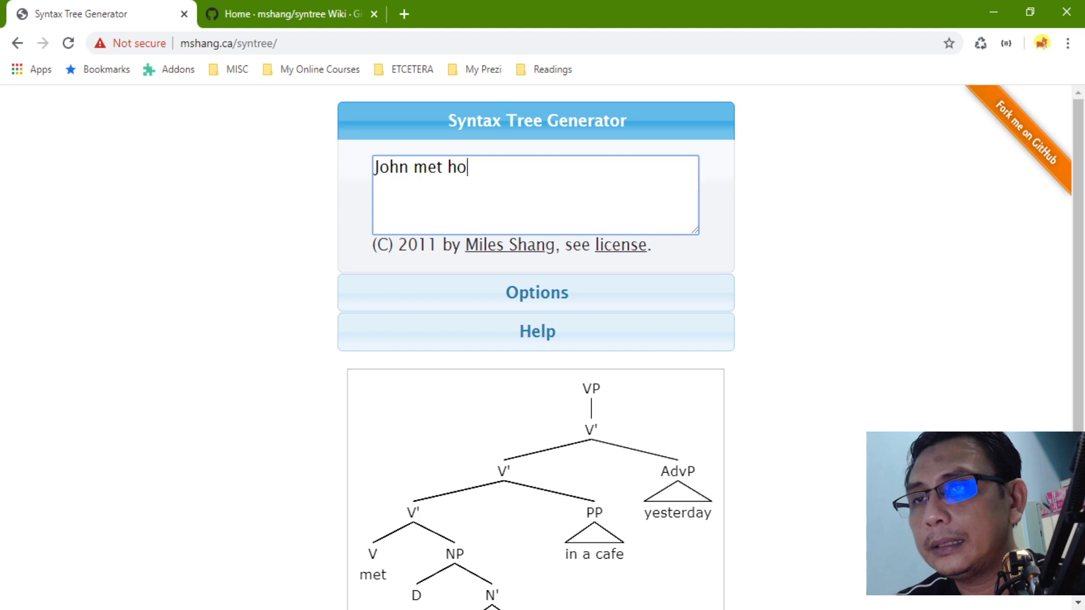
pyautogui.press('BackSpace')
pyautogui.press('BackSpace')
pyautogui.write('is ')
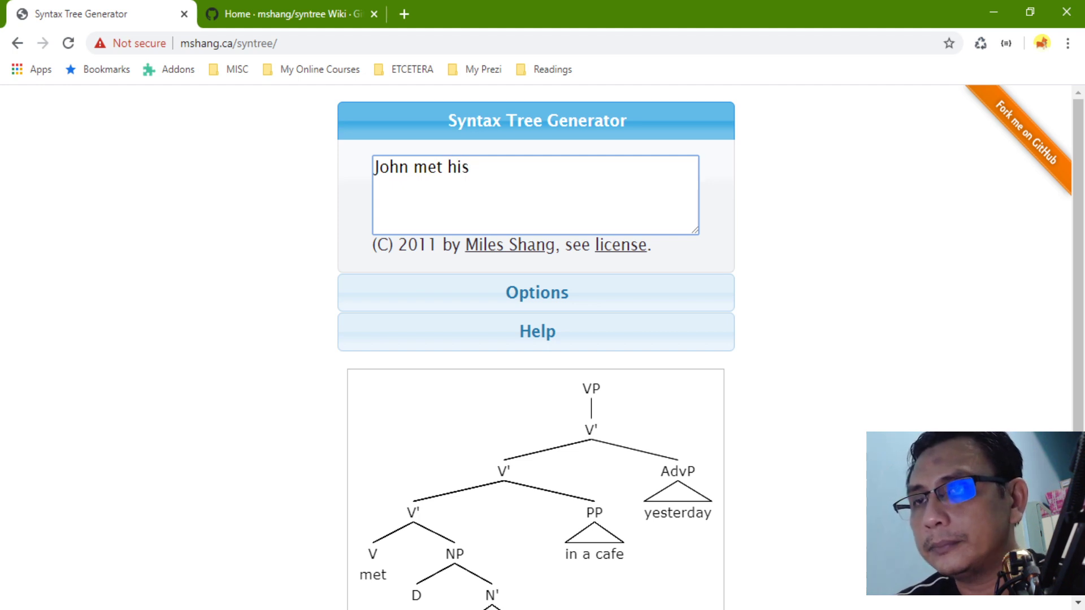
pyautogui.write('boo')
pyautogui.press('BackSpace')
pyautogui.write('ss ')
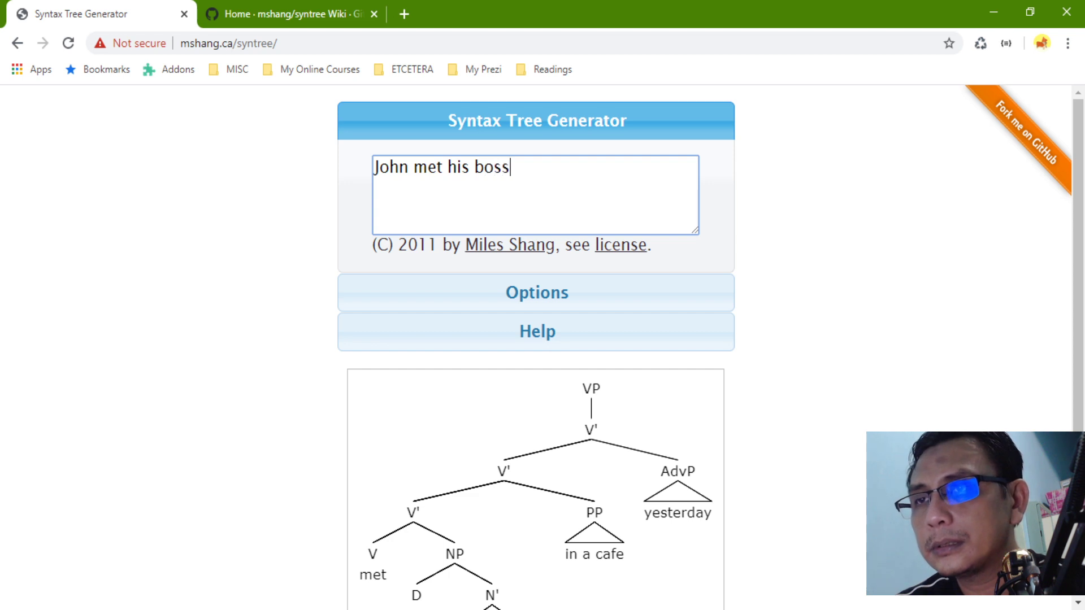
pyautogui.write('at ')
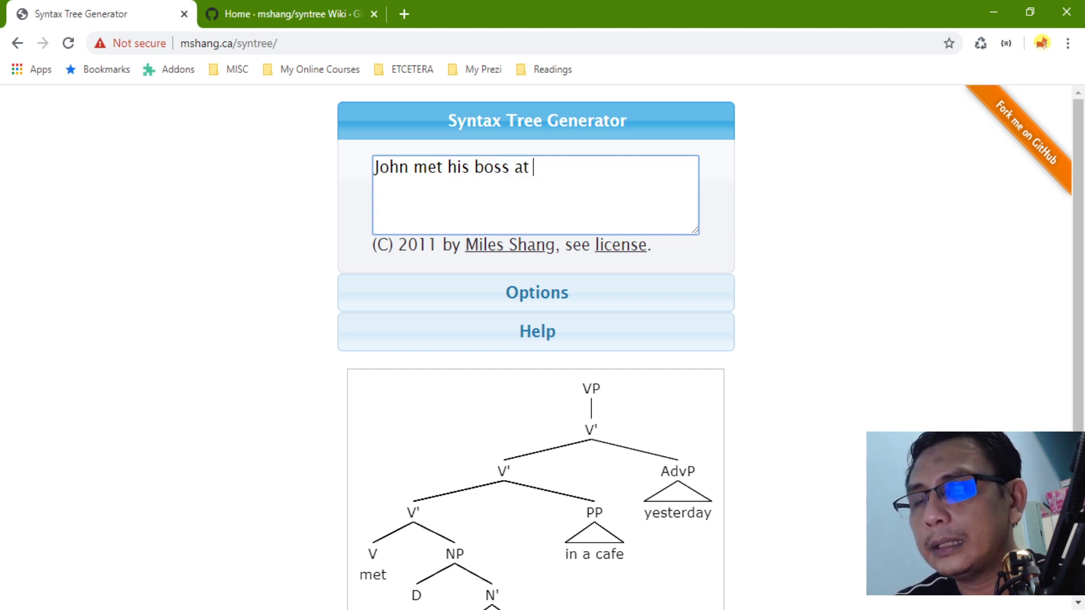
pyautogui.write('the part')
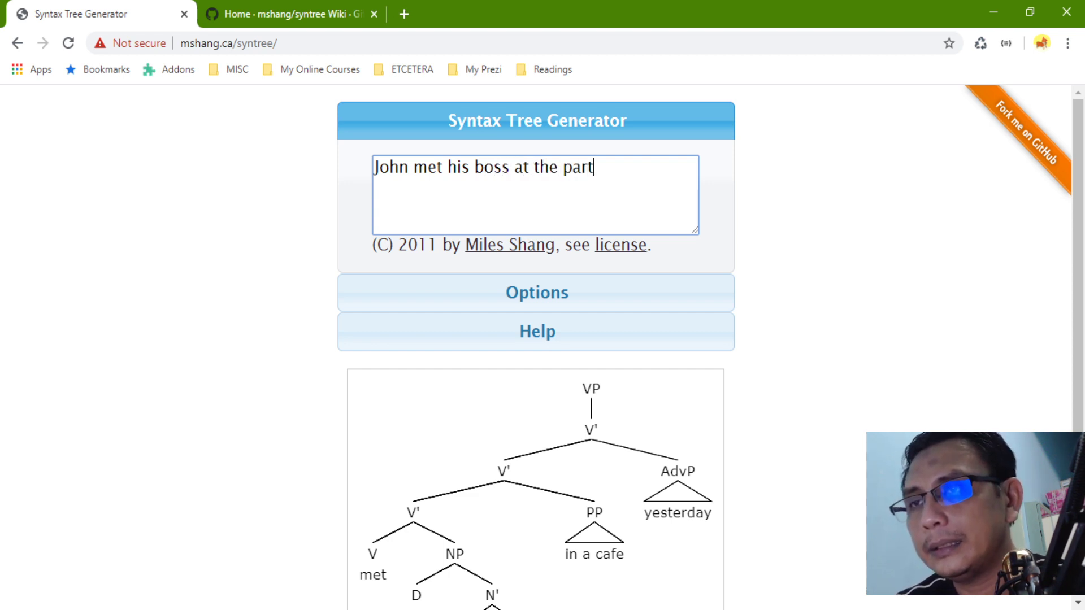
pyautogui.write('y')
# Step: Delete at the party from the example sentence and clear the remaining words from the input box
pyautogui.hotkey('ctrl', 'shift', 'Left')
pyautogui.hotkey('ctrl', 'shift', 'Left')
pyautogui.hotkey('ctrl', 'shift', 'Left')
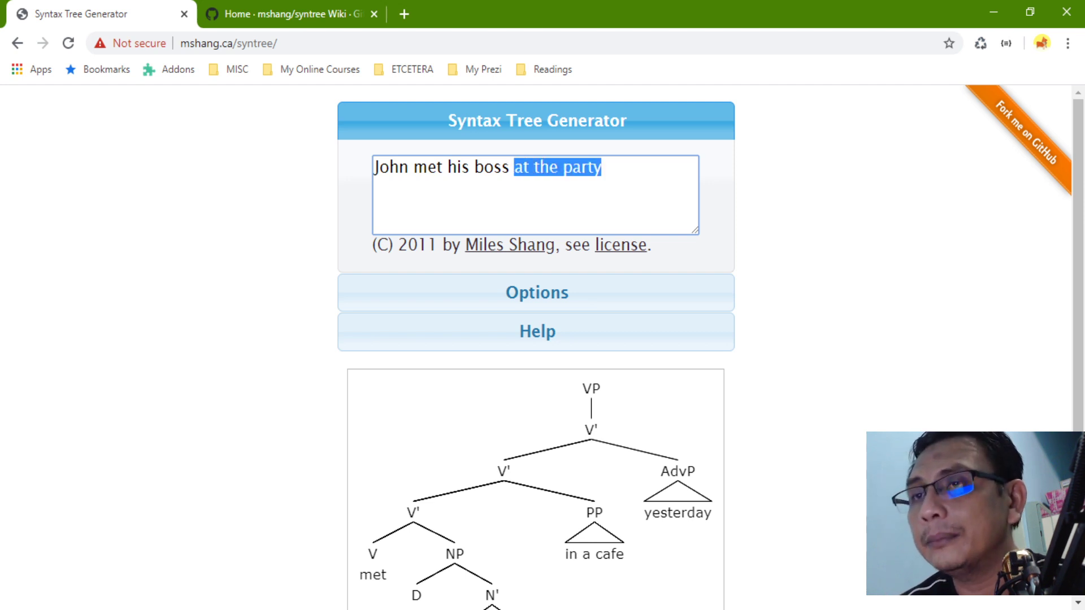
pyautogui.press('BackSpace')
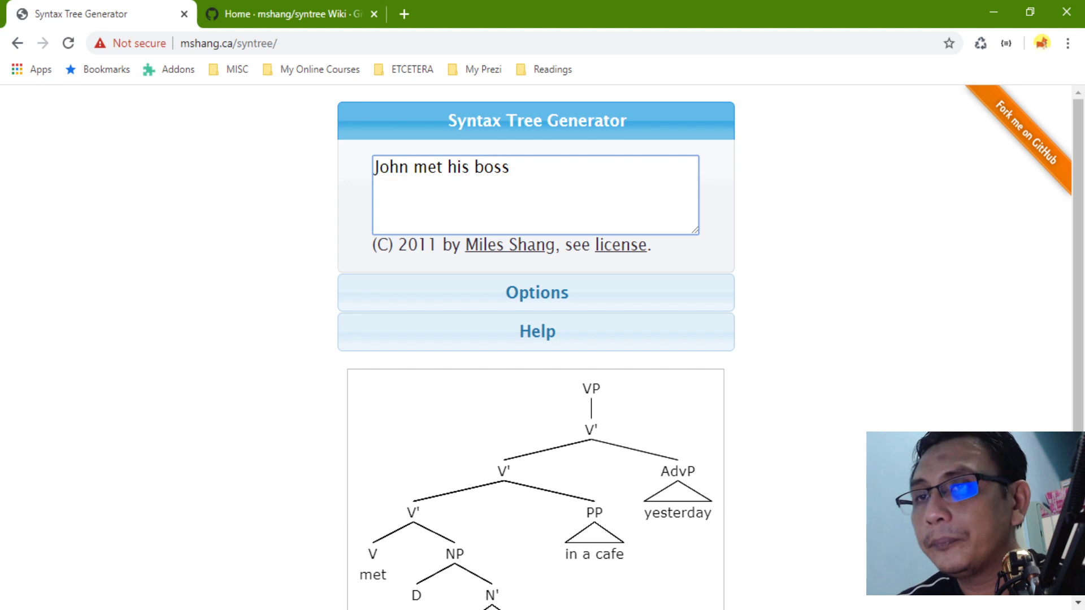
pyautogui.hotkey('ctrl', 'a')
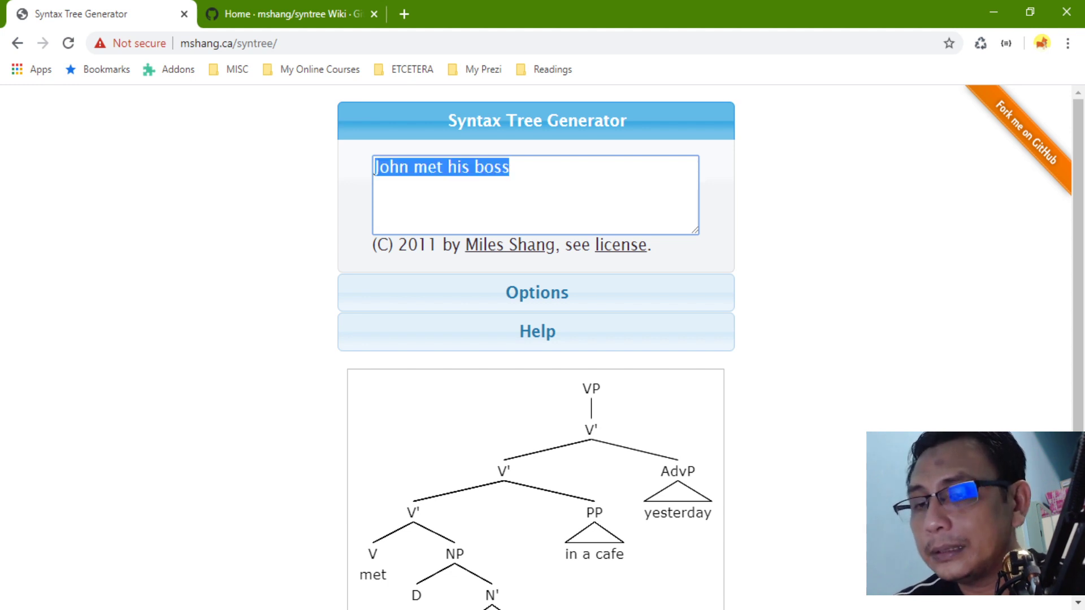
pyautogui.press('BackSpace')
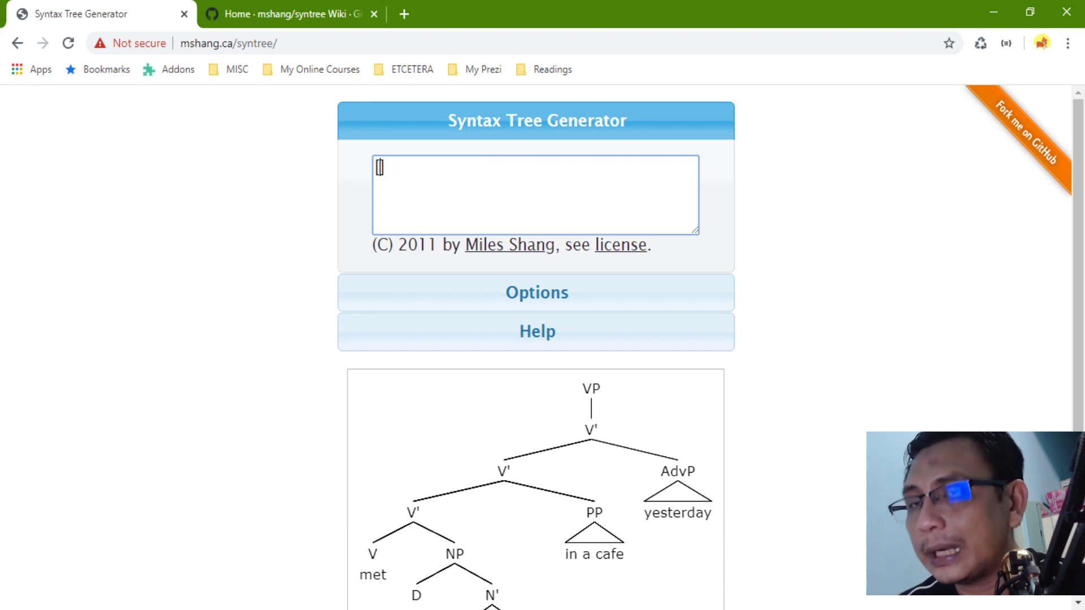
# Step: Start a new tree with a TP root bracket, as [TP]
pyautogui.write('[]')
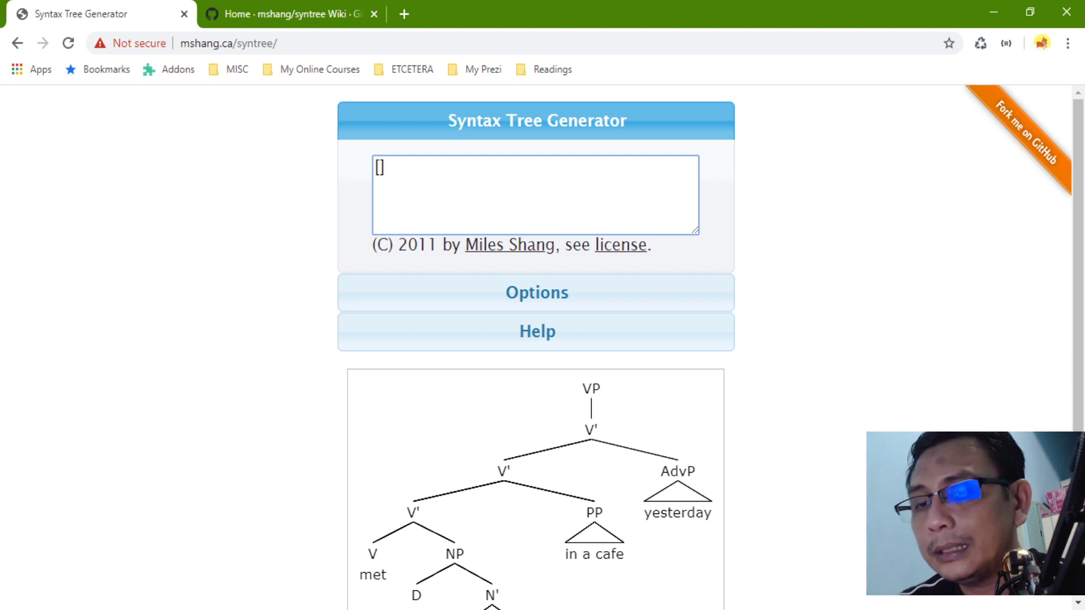
pyautogui.write('TP')
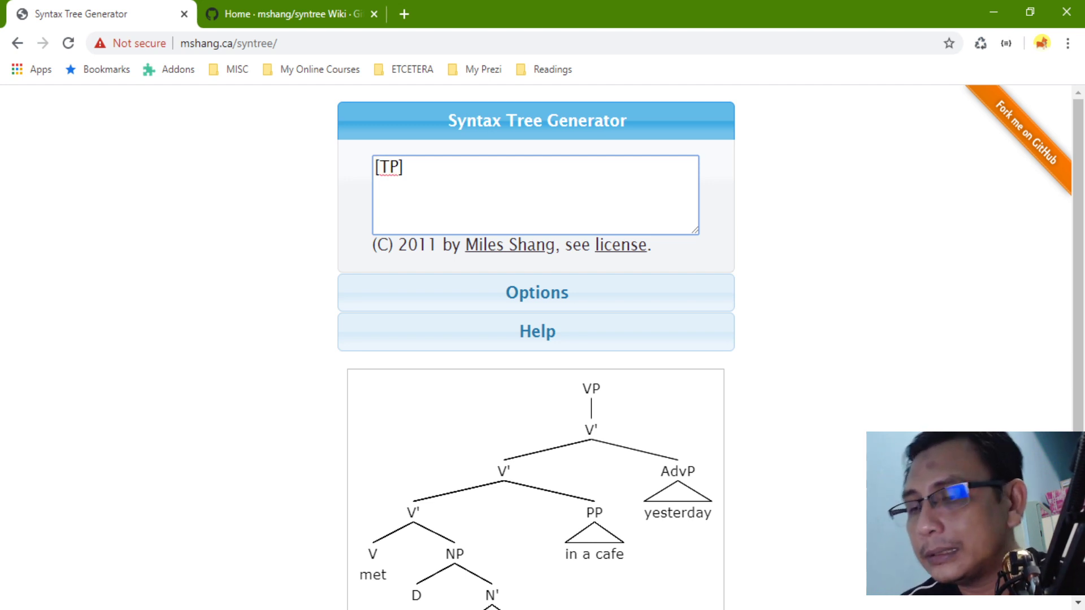
pyautogui.hotkey('shift', 'Left')
pyautogui.hotkey('shift', 'Left')
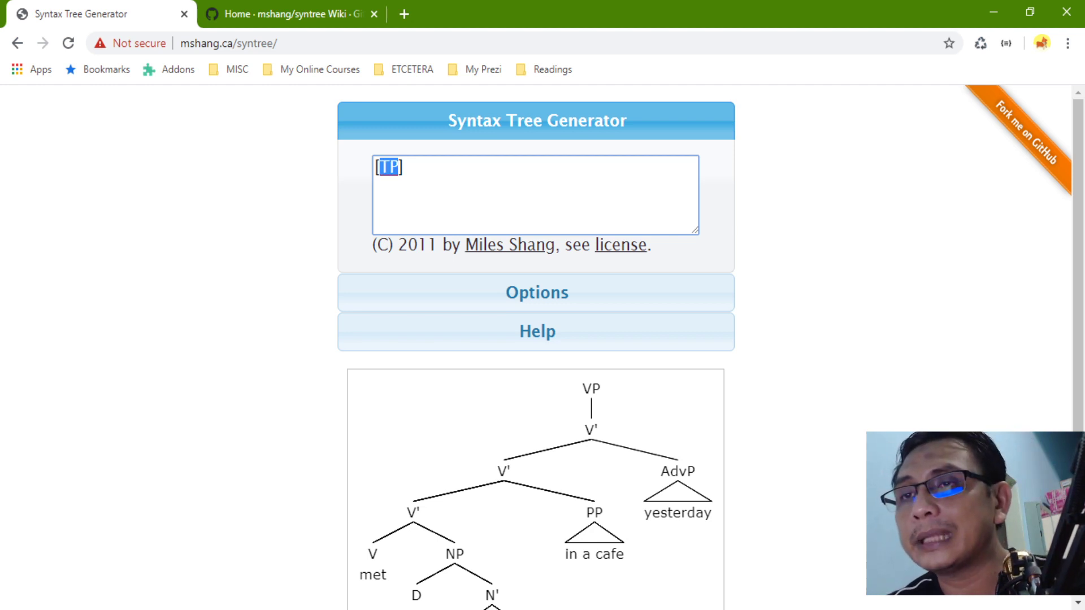
pyautogui.hotkey('shift', 'Left')
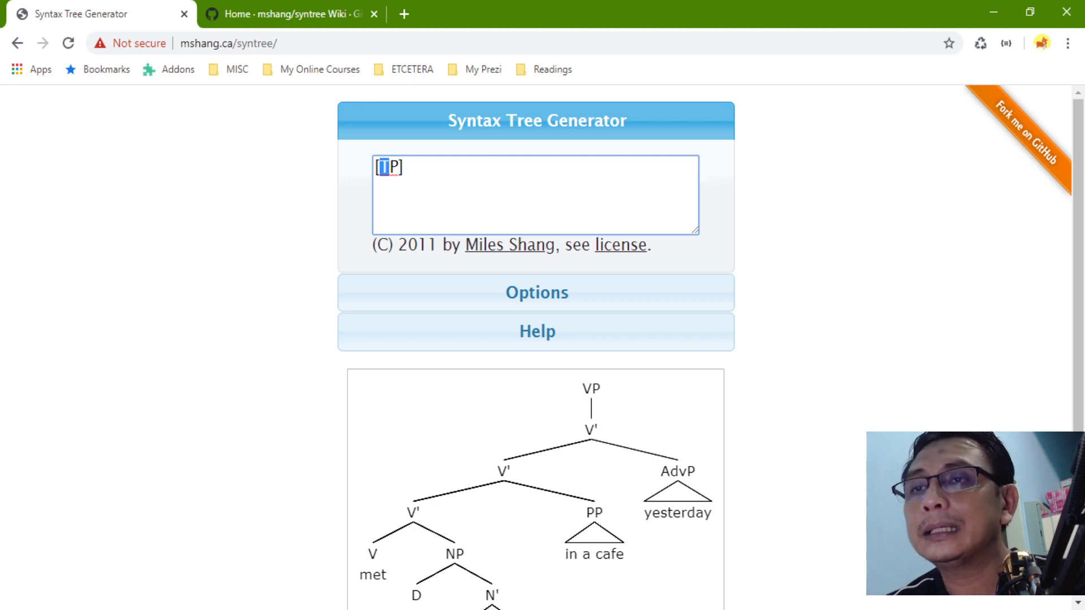
pyautogui.press('Right')
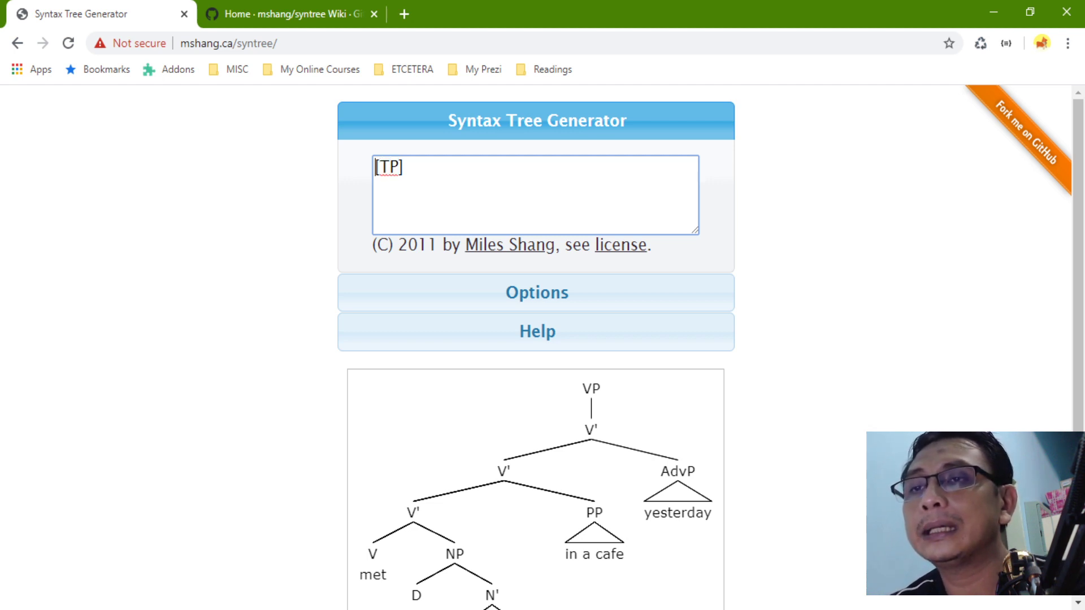
# Step: Branch TP into two brackets labelled NP and T', giving [TP[NP][T']]
pyautogui.click(400, 166)
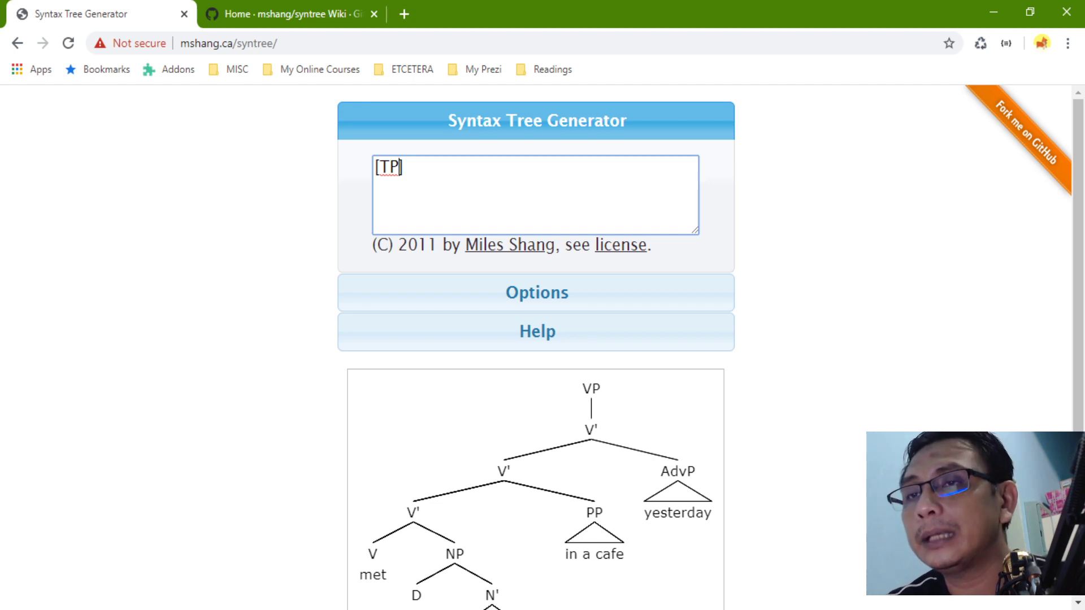
pyautogui.write('[][]')
pyautogui.press('Left')
pyautogui.press('Left')
pyautogui.press('Left')
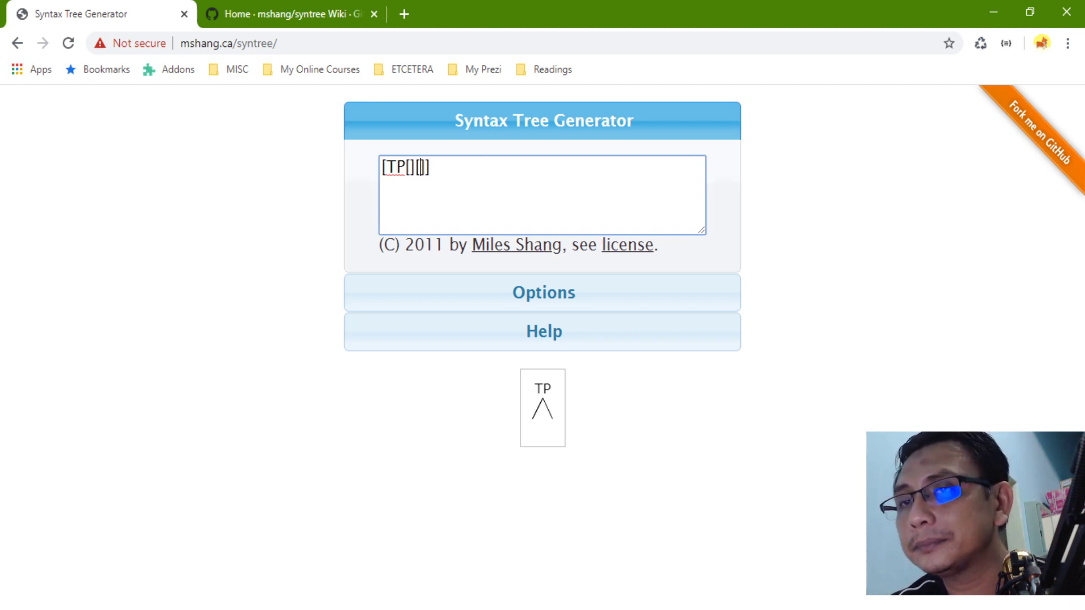
pyautogui.write('NP')
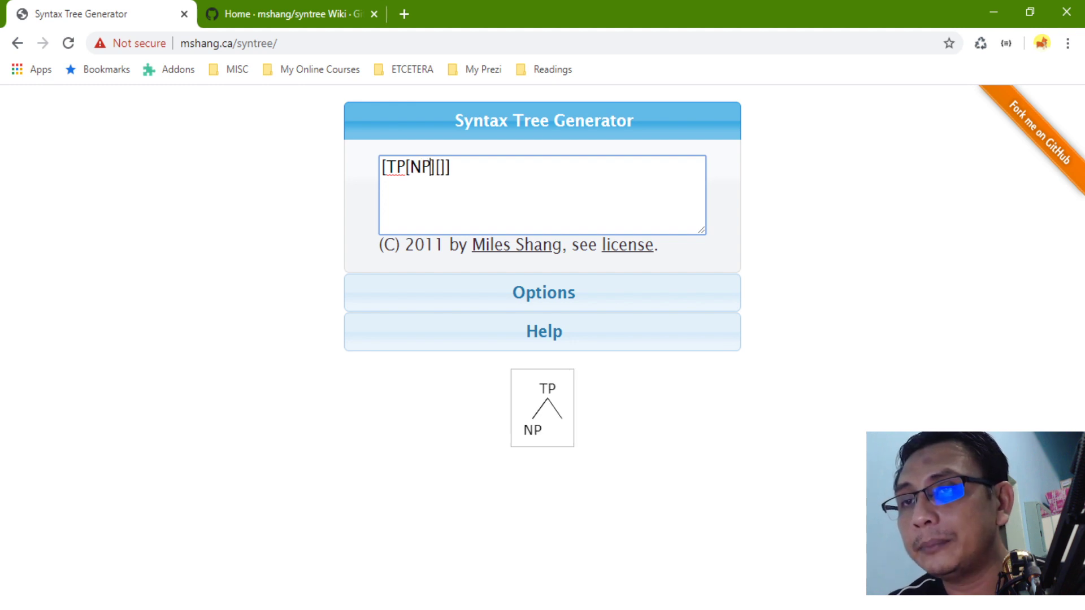
pyautogui.press('Right')
pyautogui.press('Right')
pyautogui.write("T'")
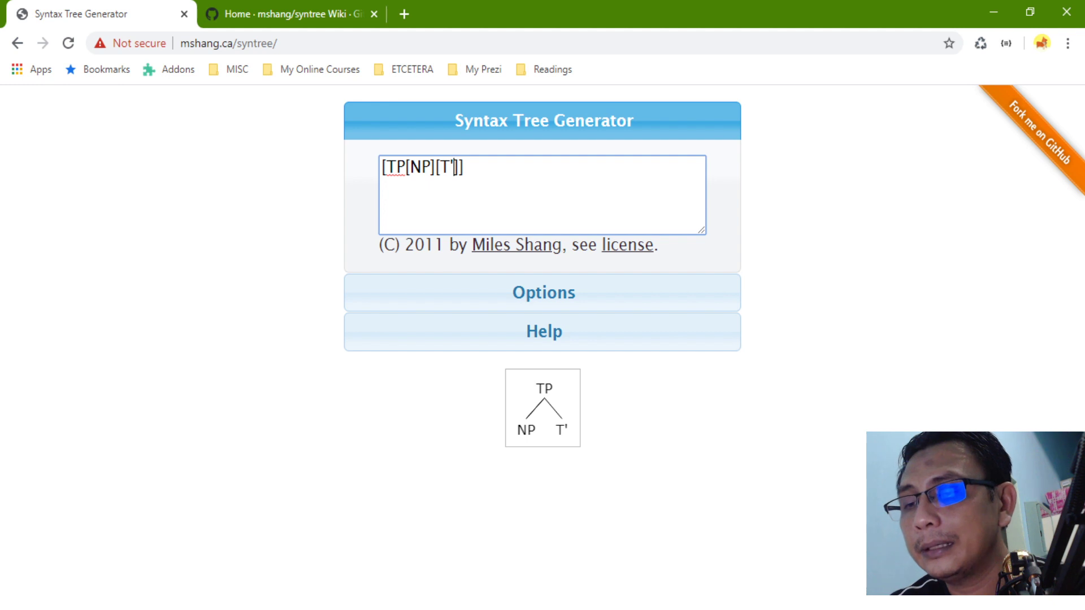
# Step: Branch T' into two brackets labelled T and VP, giving [T'[T][VP]]
pyautogui.write('[][]')
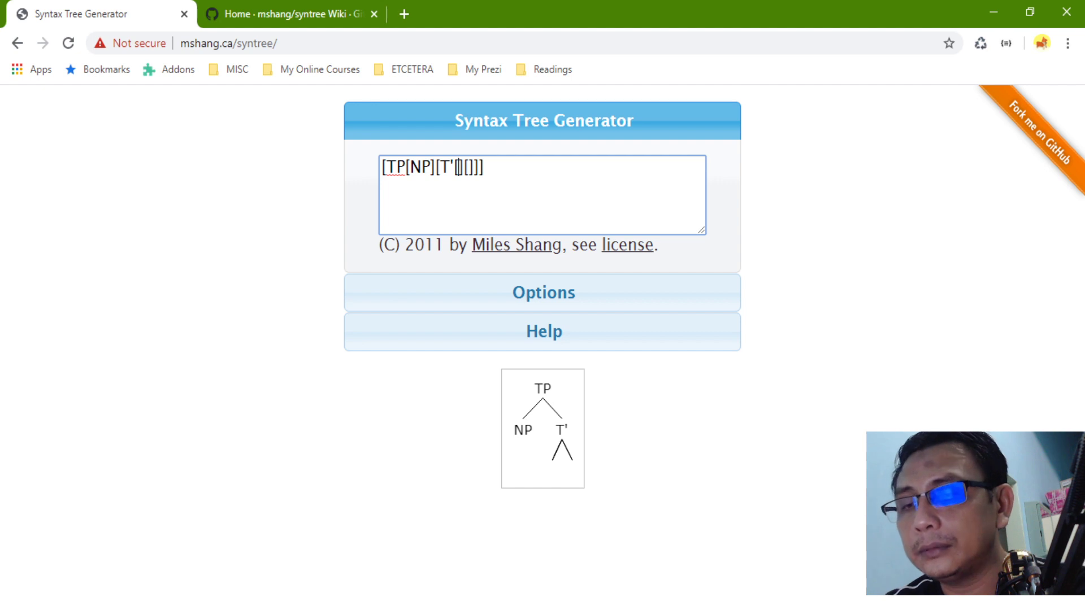
pyautogui.write('T')
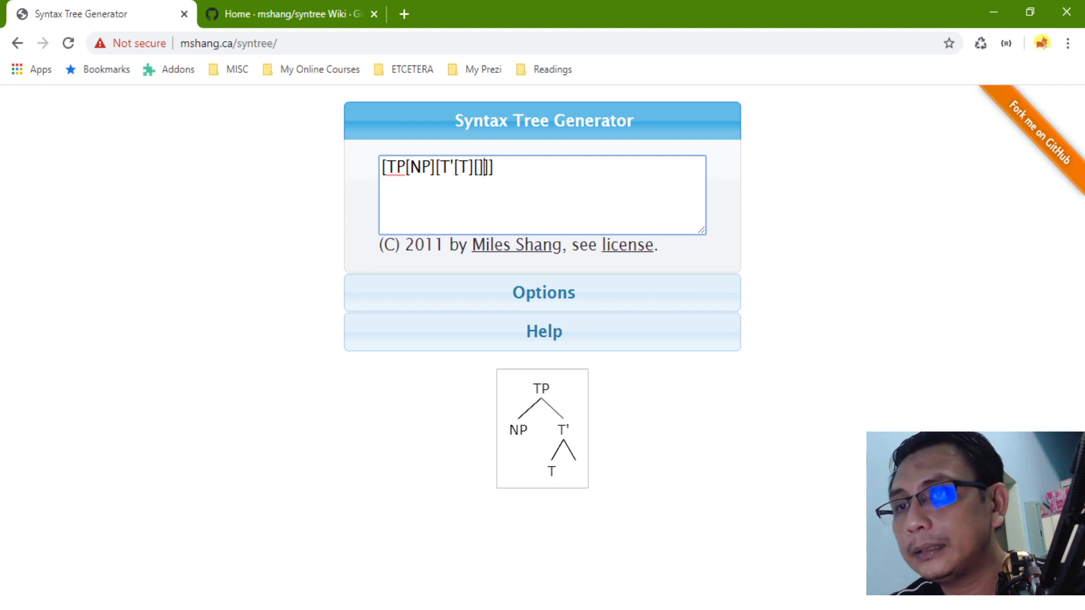
pyautogui.write('VP')
pyautogui.press('BackSpace')
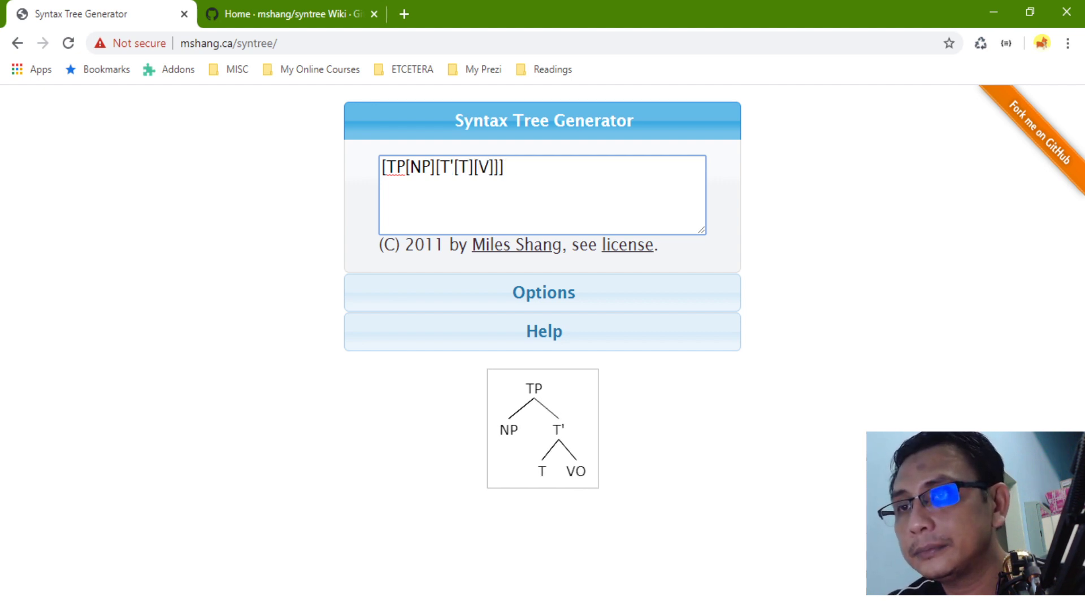
pyautogui.write('P')
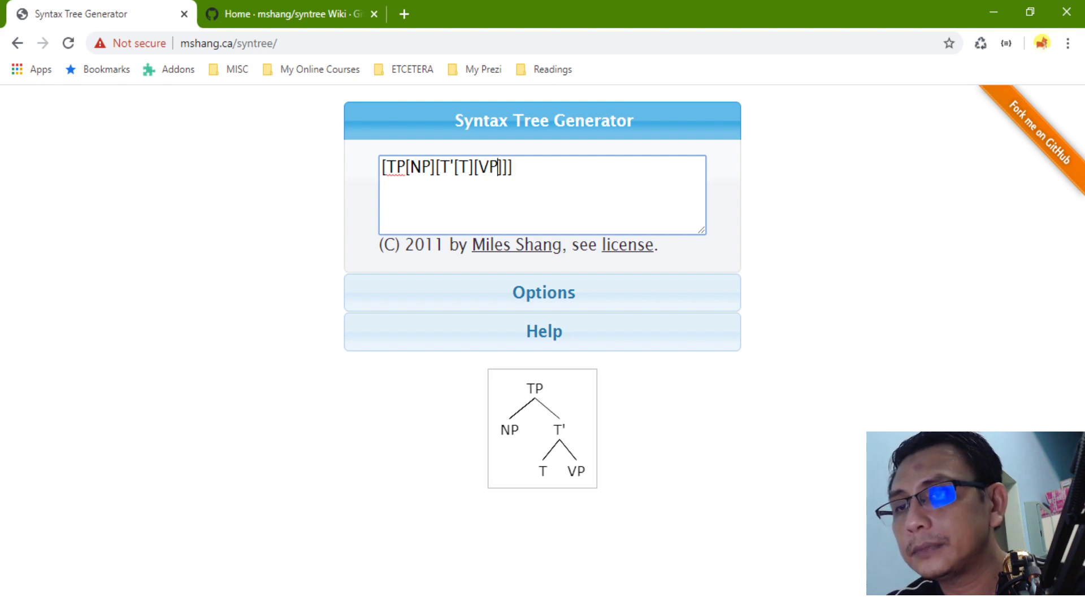
# Step: Branch VP into two brackets labelled V' and PP, giving [VP[V'][PP]]
pyautogui.write('[][]')
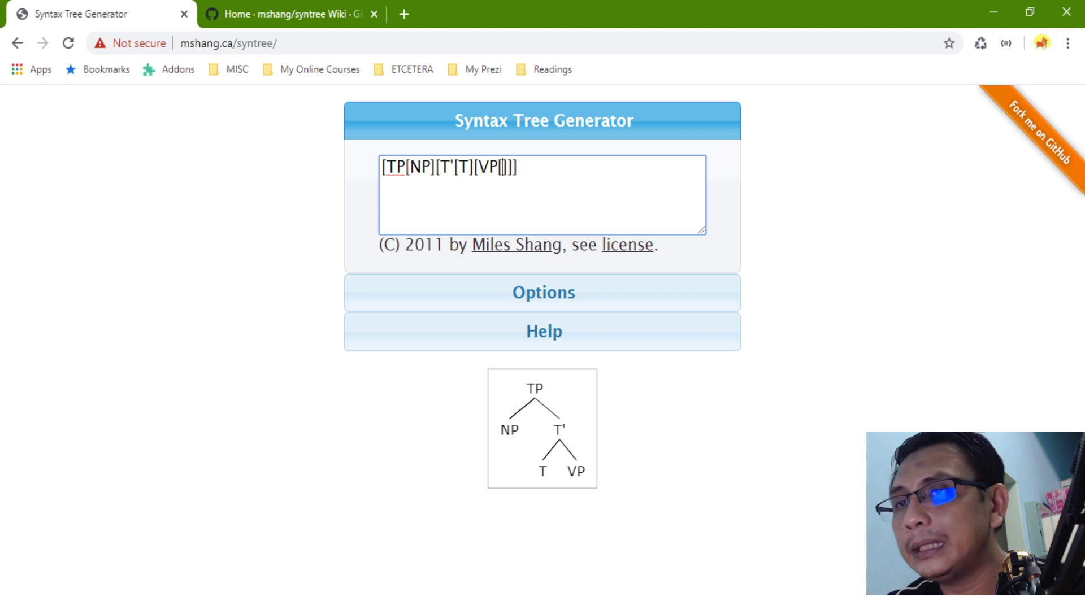
pyautogui.click(501, 167)
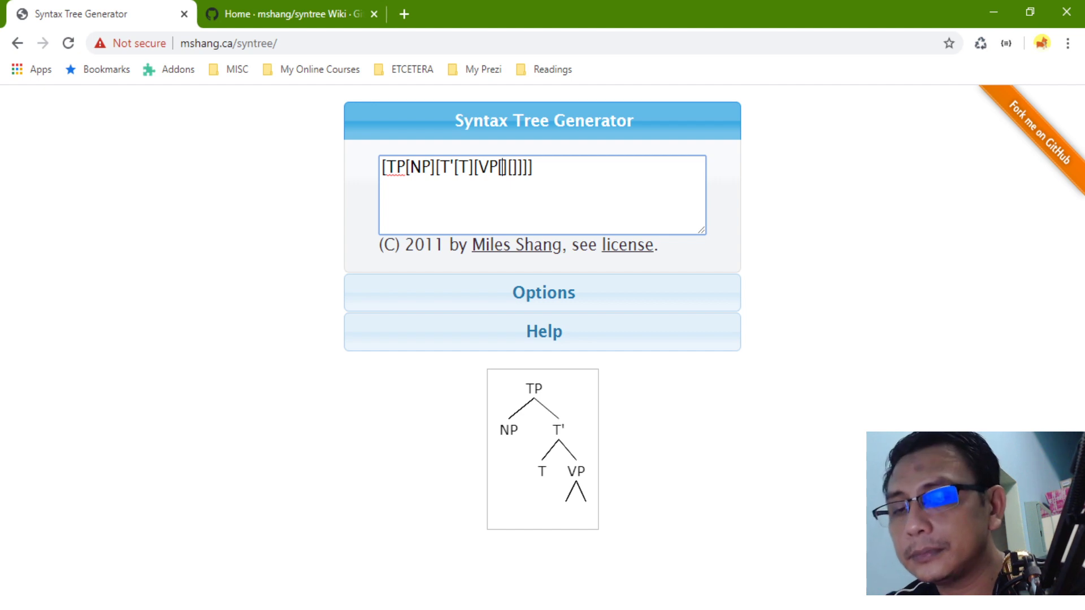
pyautogui.write("V'][")
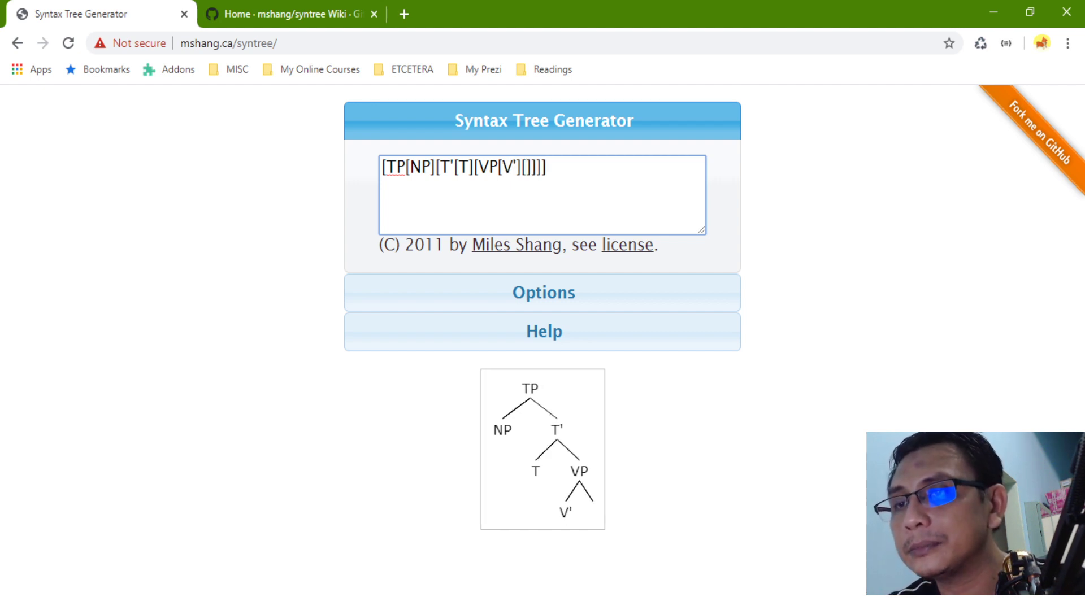
pyautogui.write('PP')
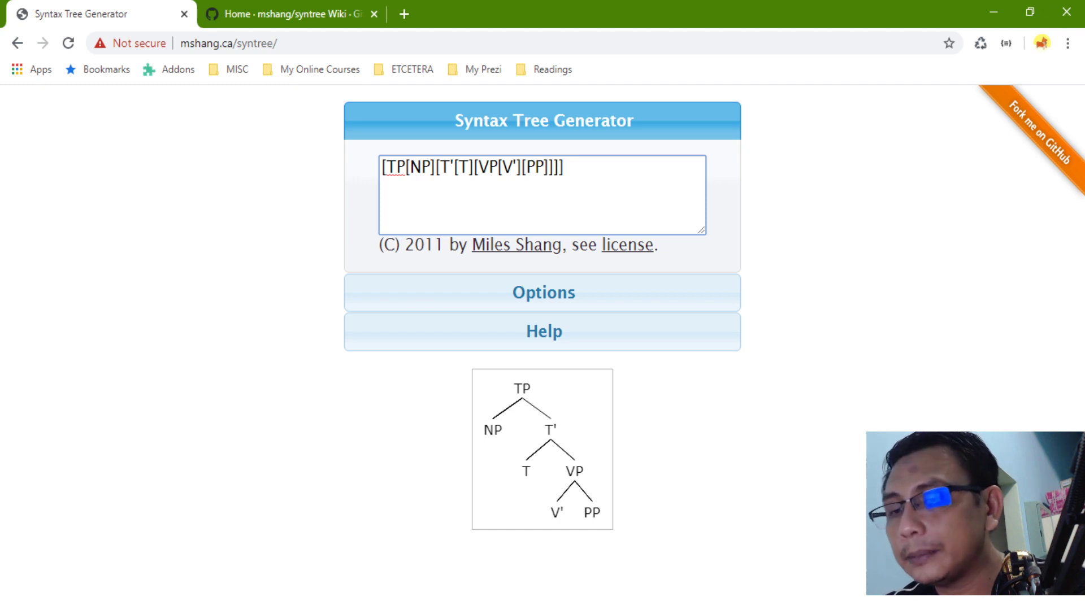
# Step: Add the phrase at a party under PP as a triangle, giving [PP^ at a party]
pyautogui.write('^ ')
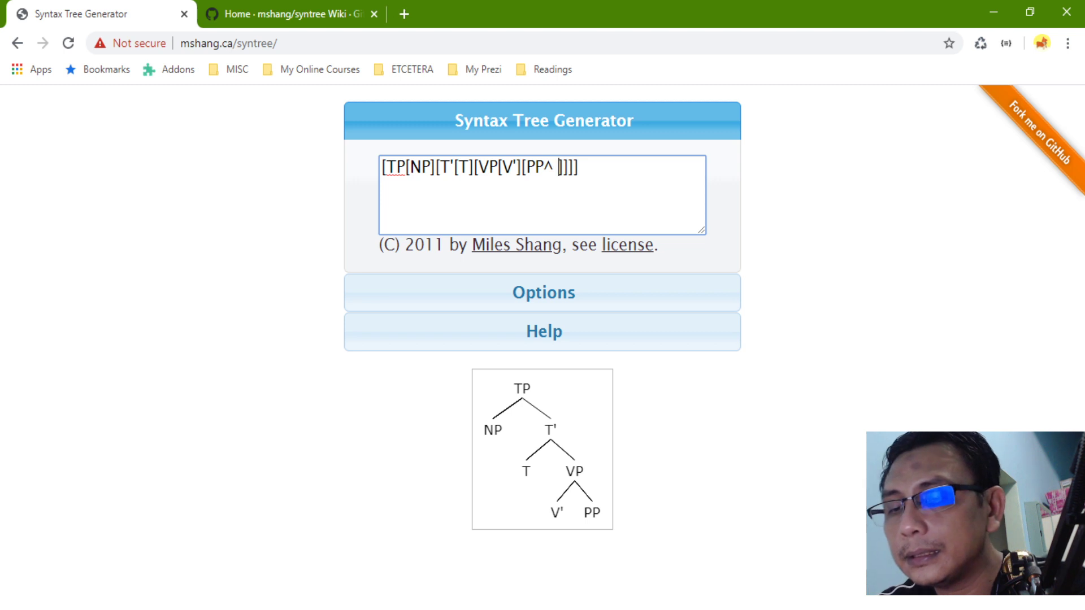
pyautogui.write('at a pa')
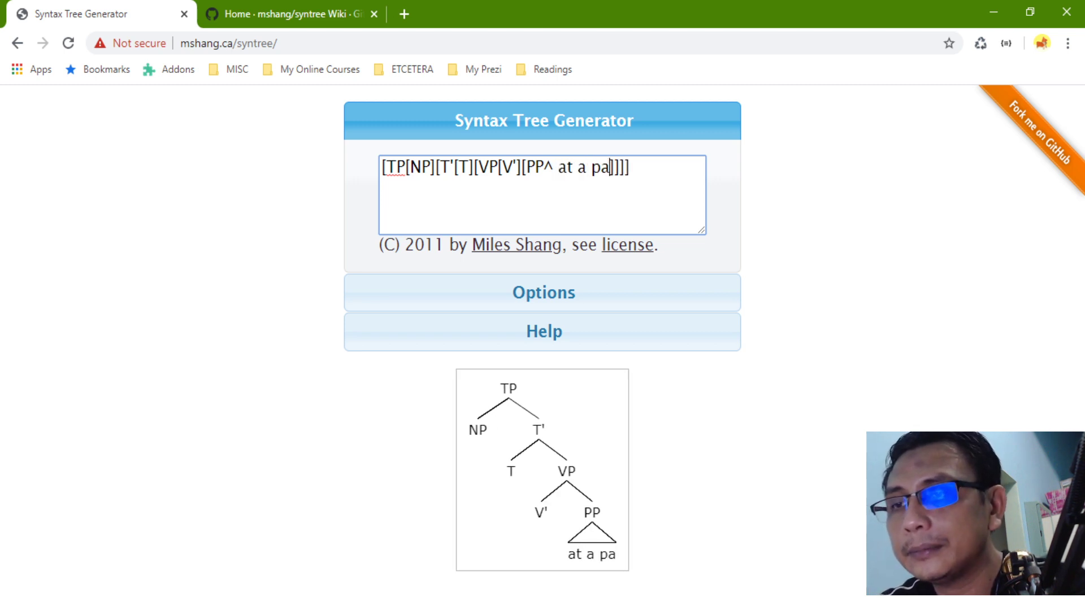
pyautogui.write('rtty')
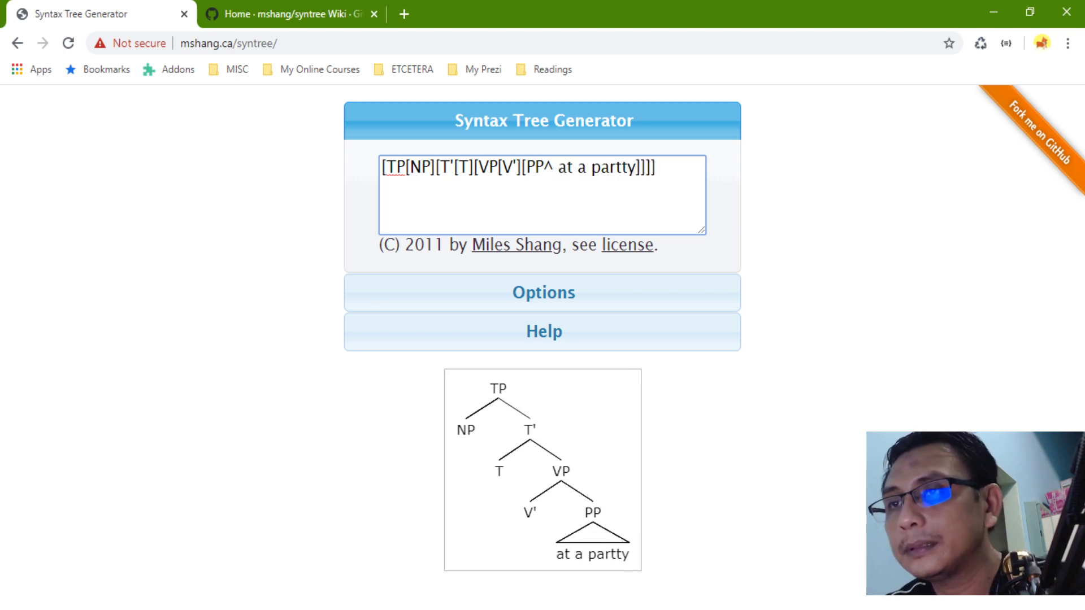
pyautogui.press('BackSpace')
# Step: Branch V' into two brackets labelled V and NP, giving [V'[V][NP]]
pyautogui.press('Left')
pyautogui.press('Left')
pyautogui.press('Left')
pyautogui.press('Left')
pyautogui.press('Left')
pyautogui.press('Left')
pyautogui.press('Left')
pyautogui.press('Left')
pyautogui.press('Left')
pyautogui.press('Left')
pyautogui.press('Left')
pyautogui.press('Left')
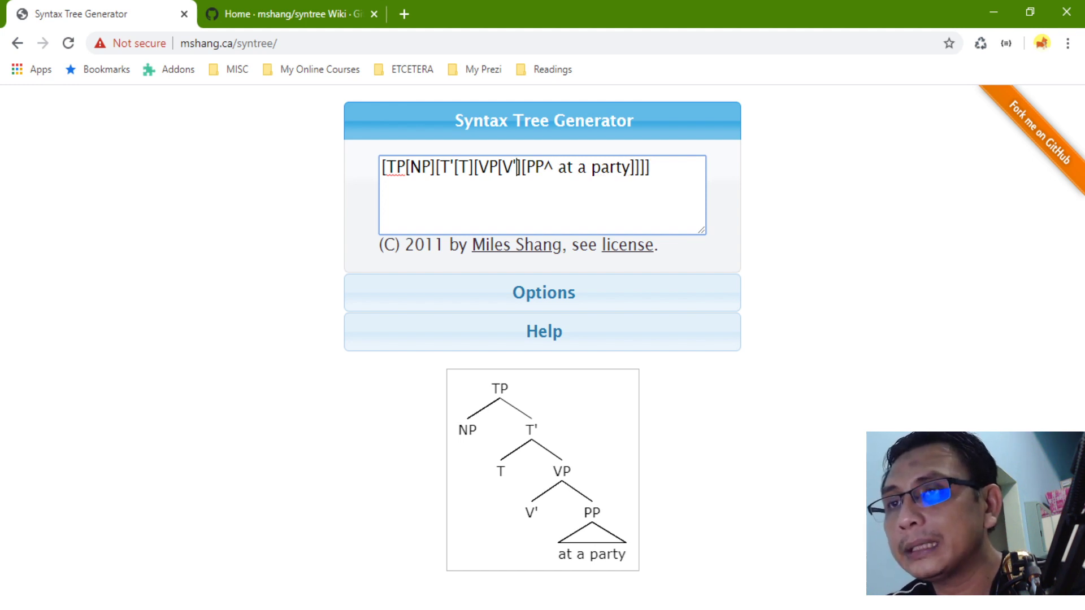
pyautogui.write("[NP][T'[T][")
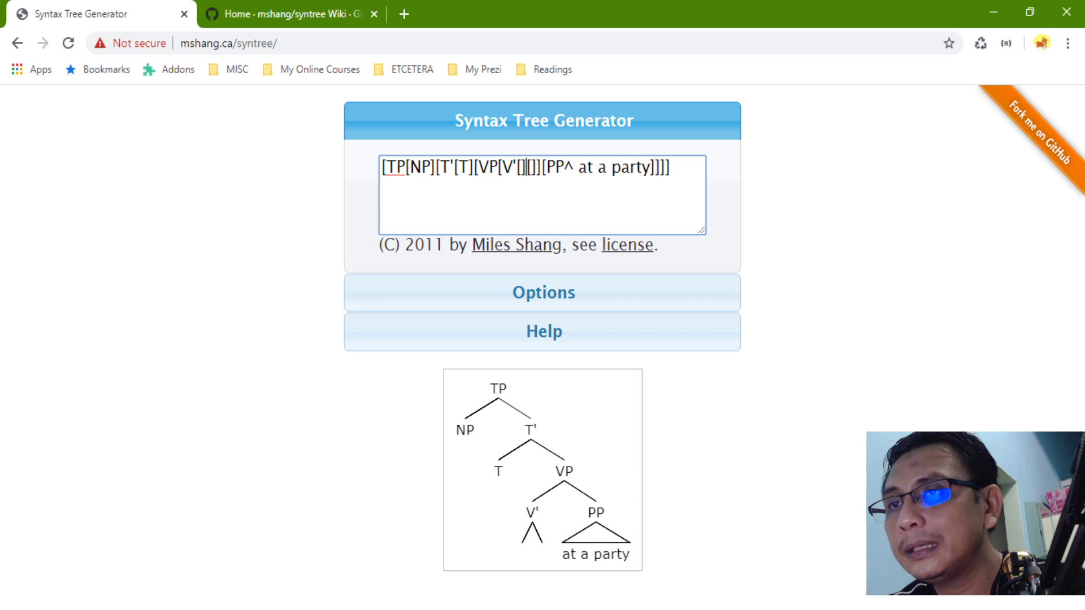
pyautogui.write("VP[V'[V][")
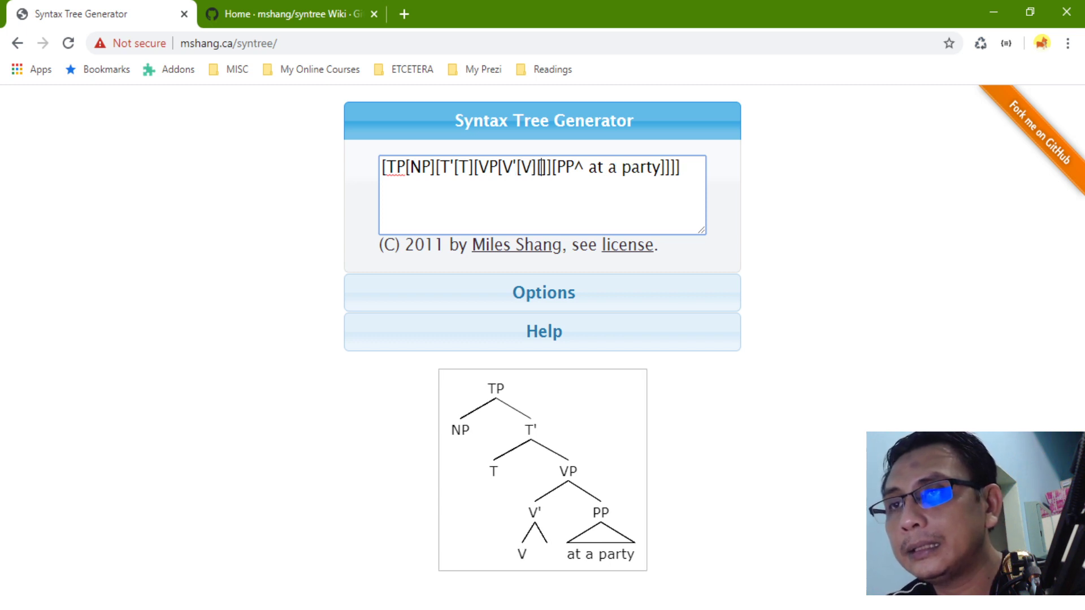
pyautogui.write('NP')
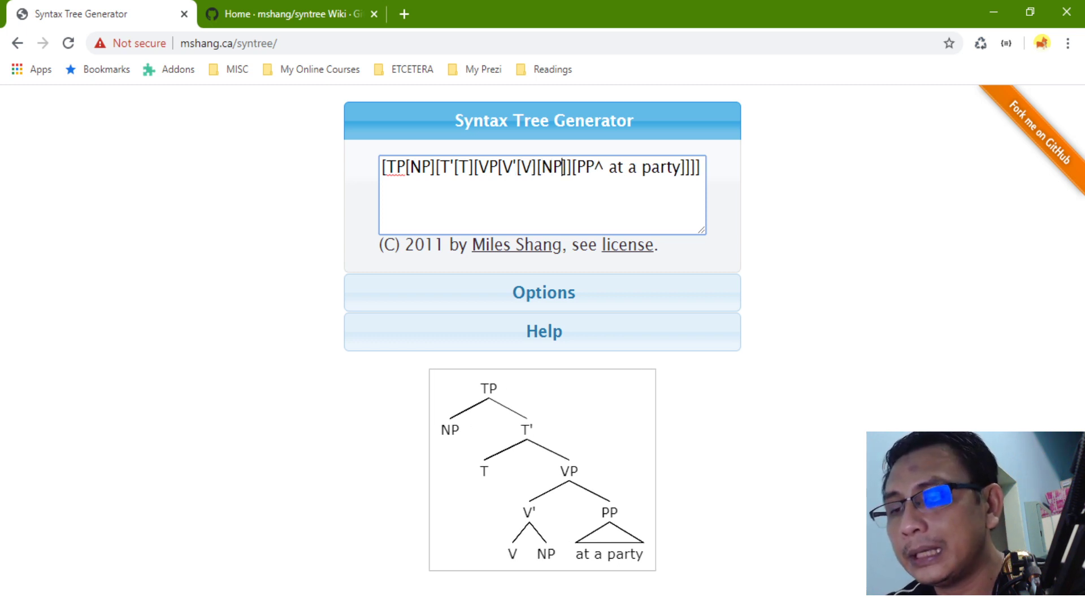
# Step: Fill the object NP with his bos as a triangle and put the word met under V
pyautogui.write('^ his ')
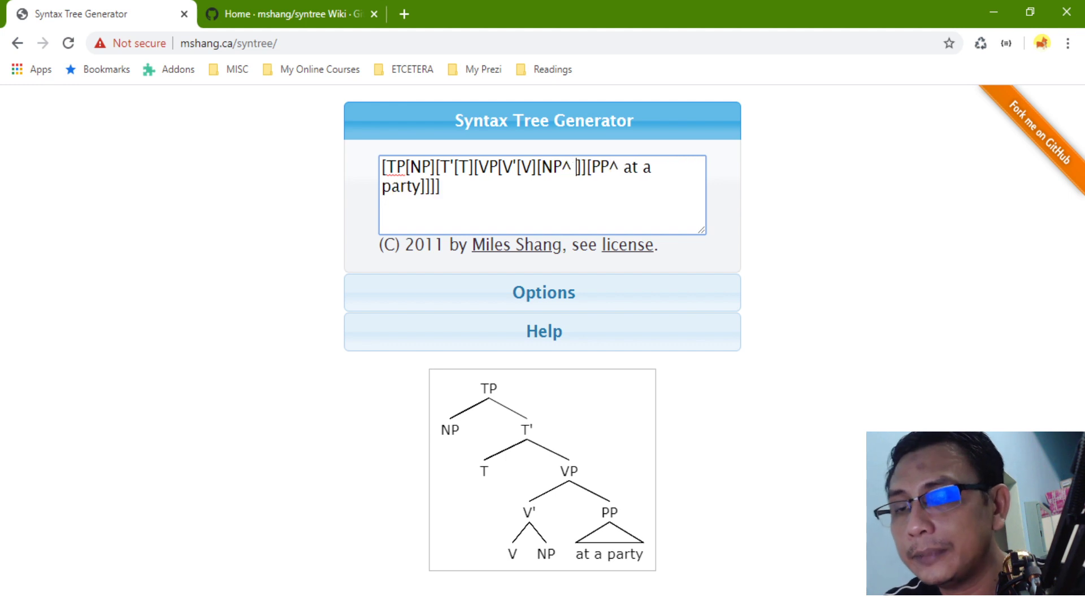
pyautogui.write('bos')
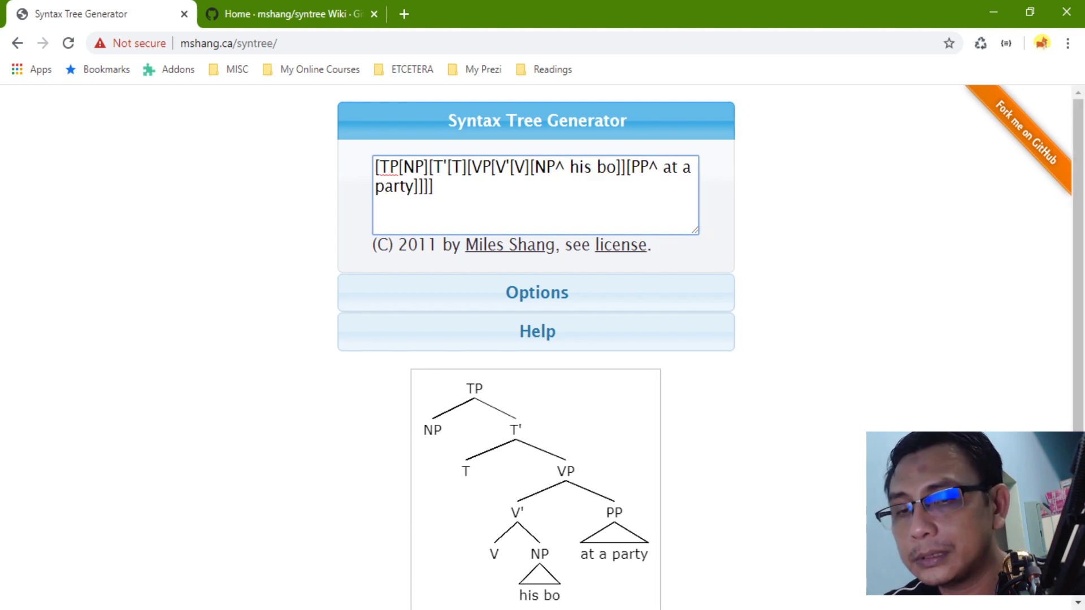
pyautogui.click(526, 167)
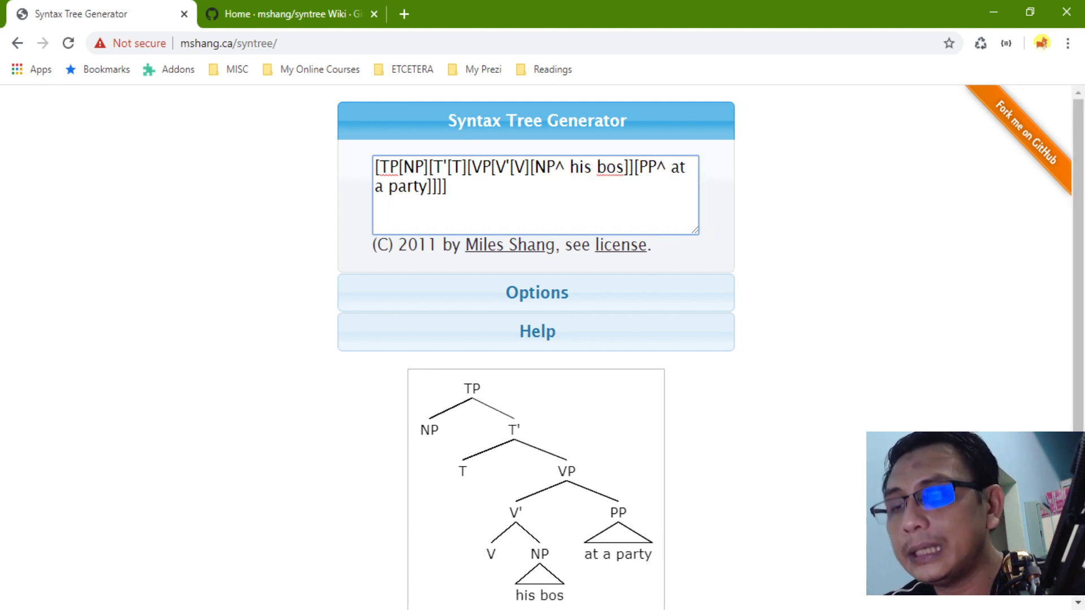
pyautogui.write('met')
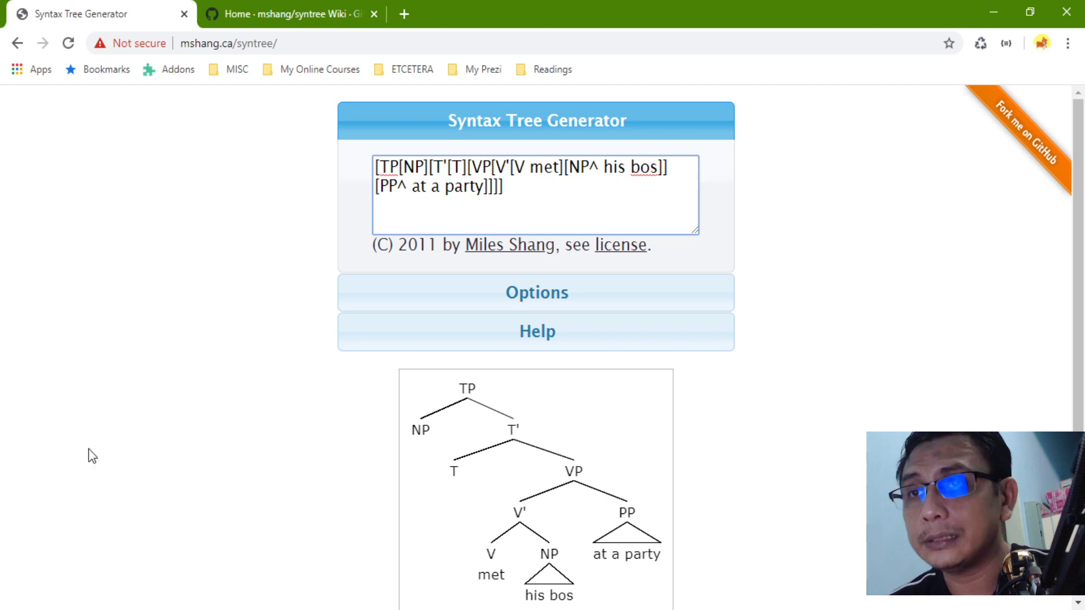
# Step: Add the subject's first name as a triangle under the NP directly below TP, using the ^ marker
pyautogui.click(425, 169)
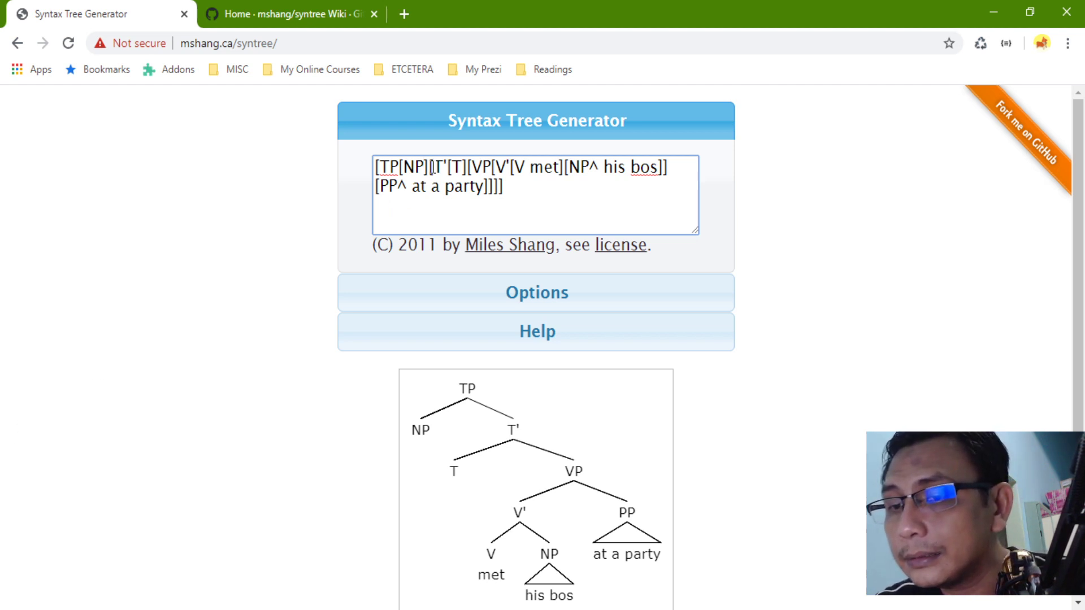
pyautogui.write('^ ')
pyautogui.write('John')
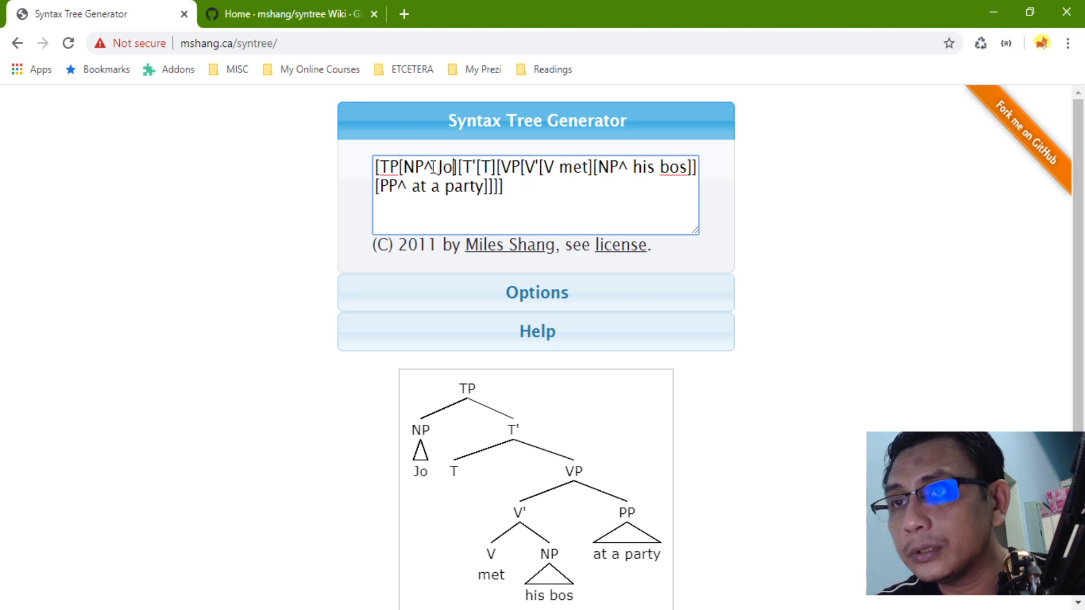
pyautogui.scroll(-1, 537, 213)
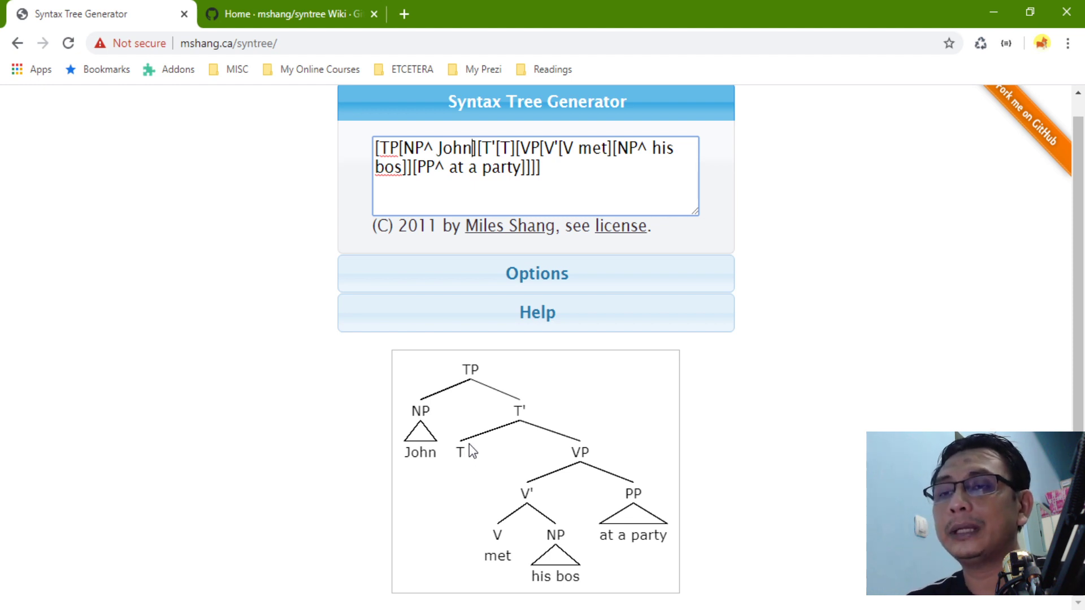
# Step: Put the tense feature +past under T, giving [T +past]
pyautogui.click(512, 150)
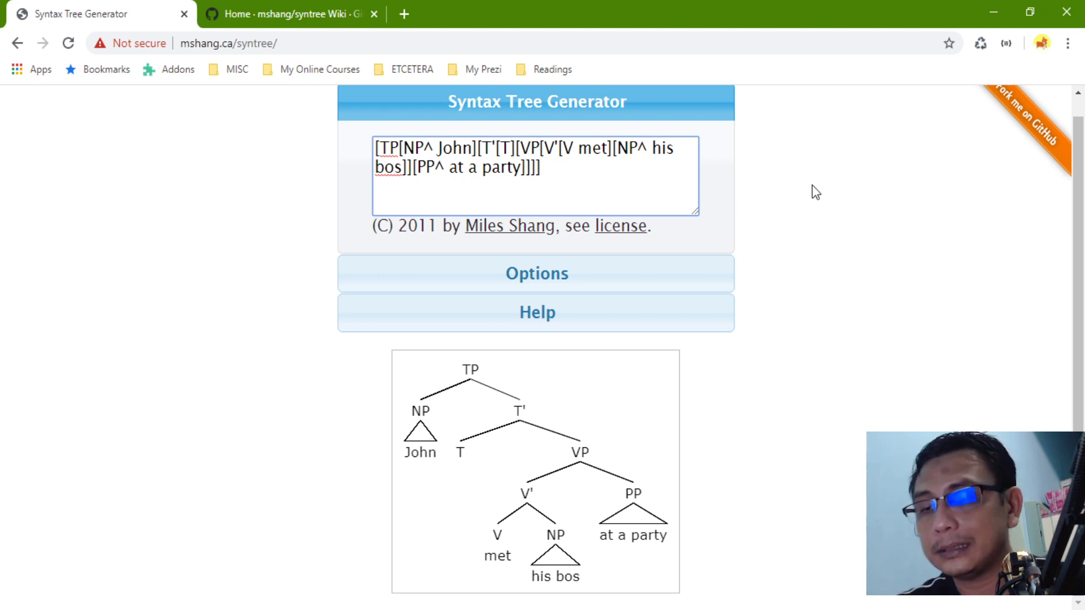
pyautogui.write('+ps')
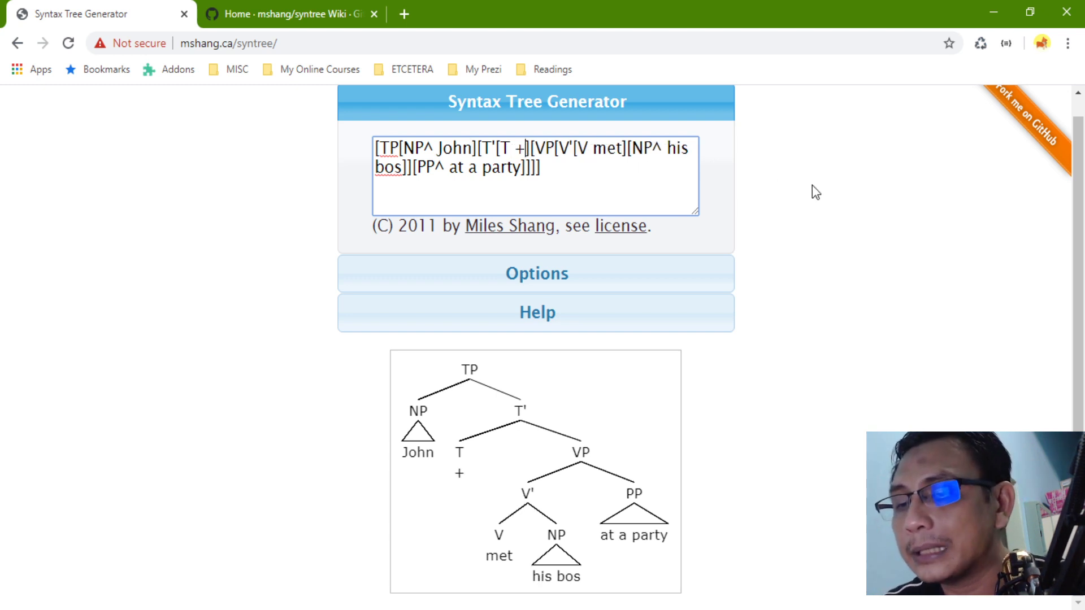
pyautogui.write('t')
pyautogui.press('BackSpace')
pyautogui.press('BackSpace')
pyautogui.write('as')
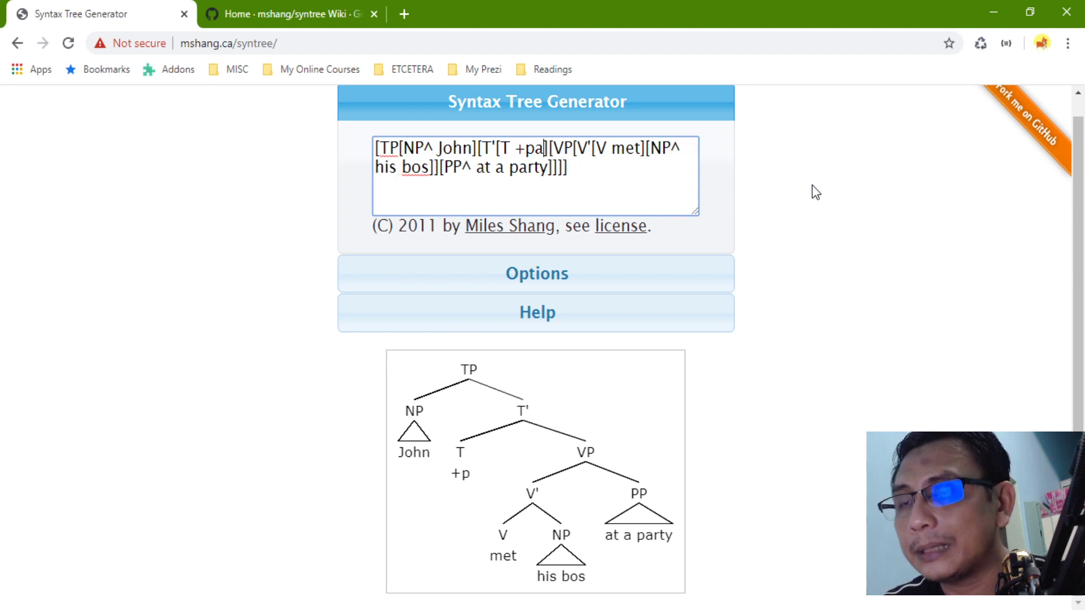
pyautogui.write('t')
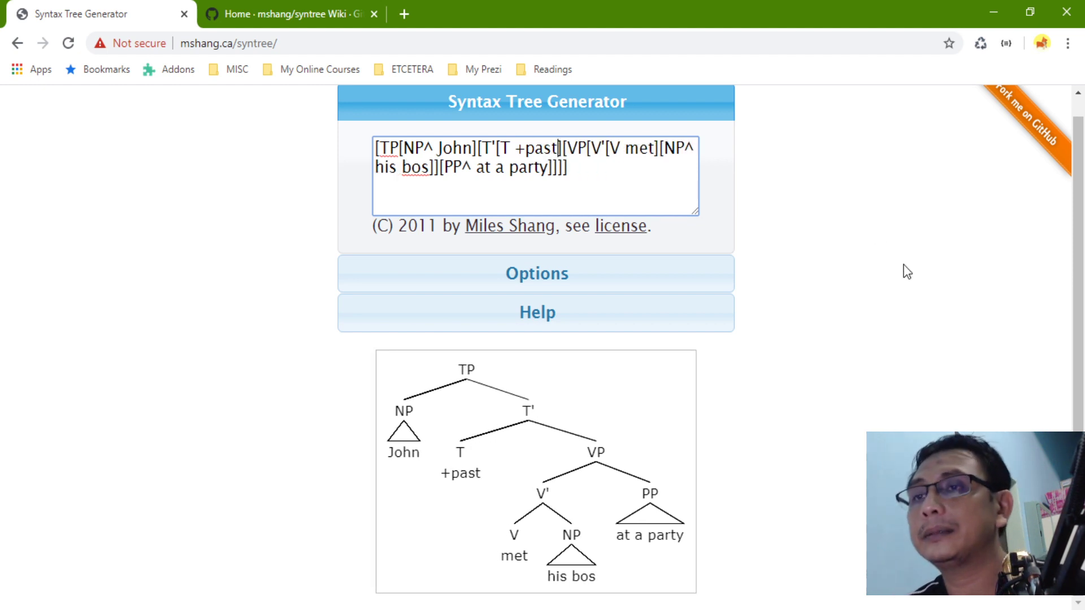